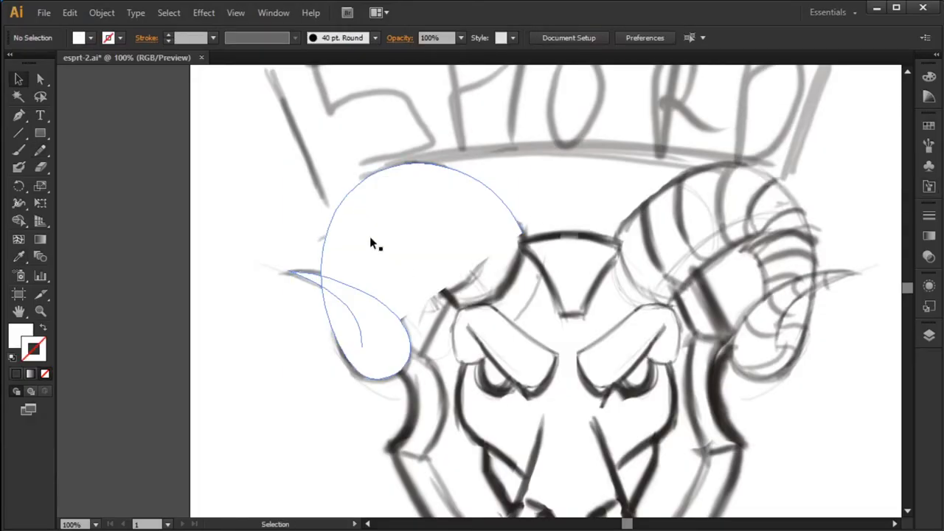
Confirm the horn's stroke colour and delete the rough filled horn shape.
left_click(376, 59)
key("Delete")
key("n")
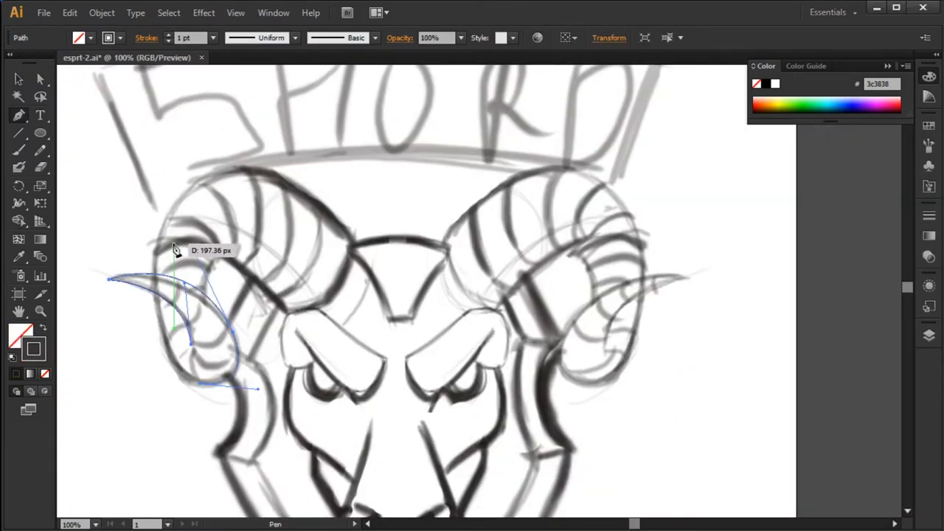
Trace the left horn's pointed tip with curved anchors, smoothing its bottom handle.
left_click_drag(155, 253, 166, 144)
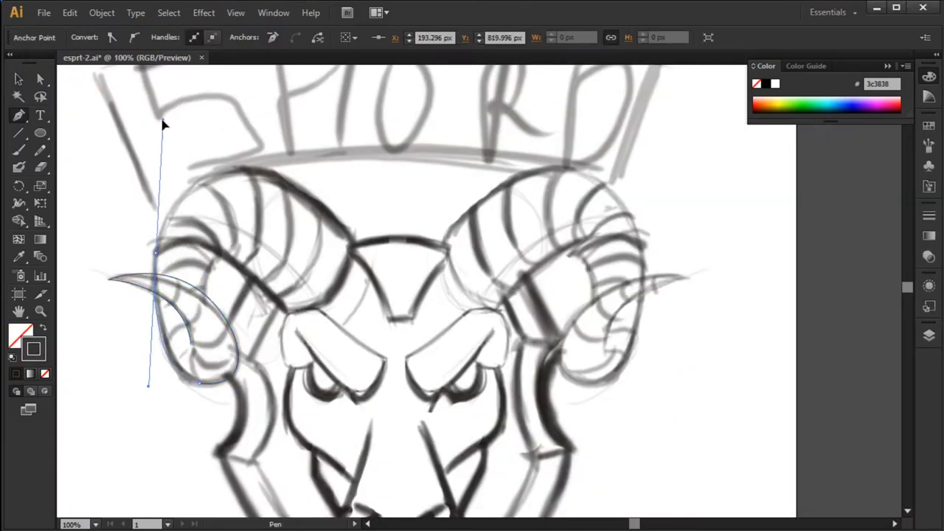
mouse_move(216, 267)
left_mouse_down()
mouse_move(210, 324)
mouse_move(192, 319)
left_mouse_up()
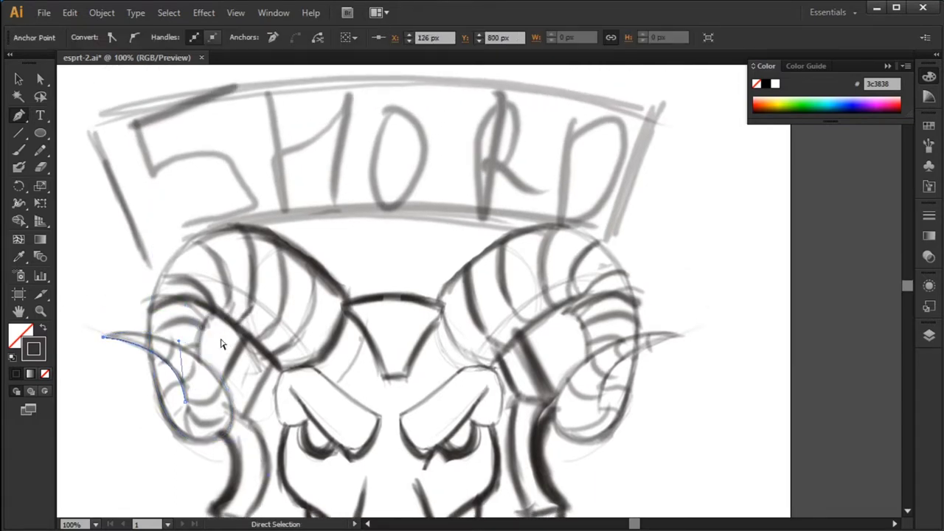
scroll(217, 332, "down", 5)
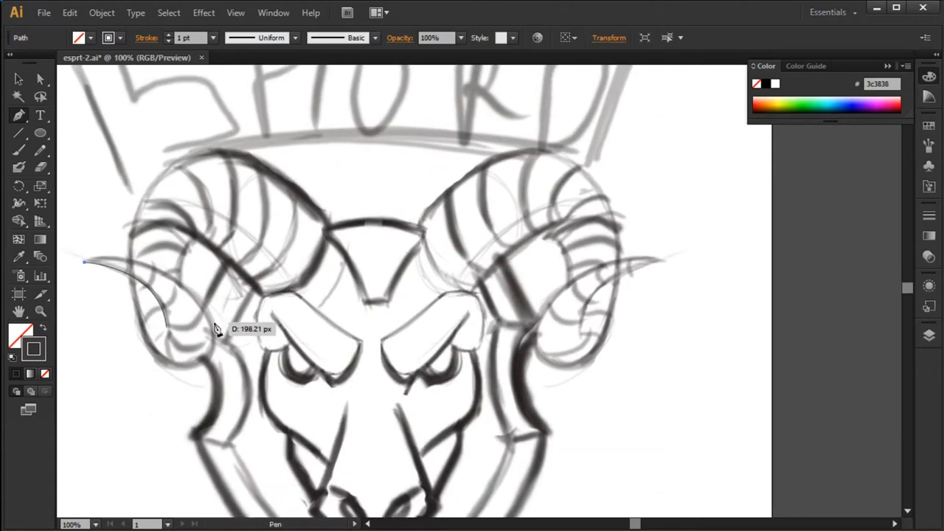
left_click(252, 422)
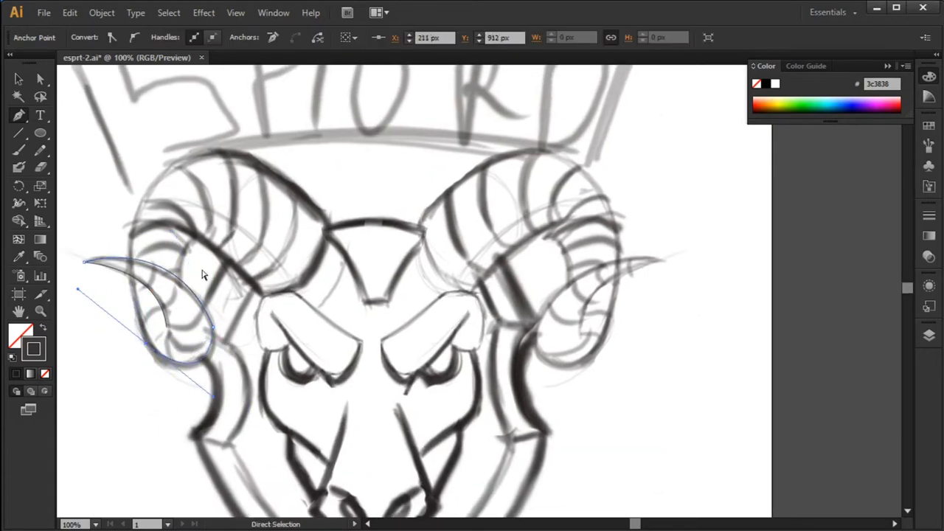
left_click_drag(179, 363, 125, 384)
left_click_drag(195, 297, 135, 288)
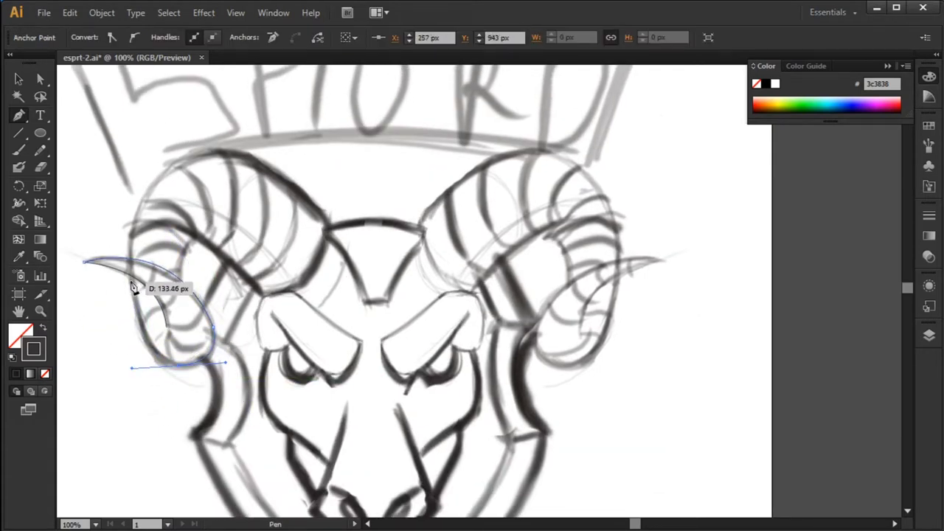
left_click_drag(156, 231, 176, 274)
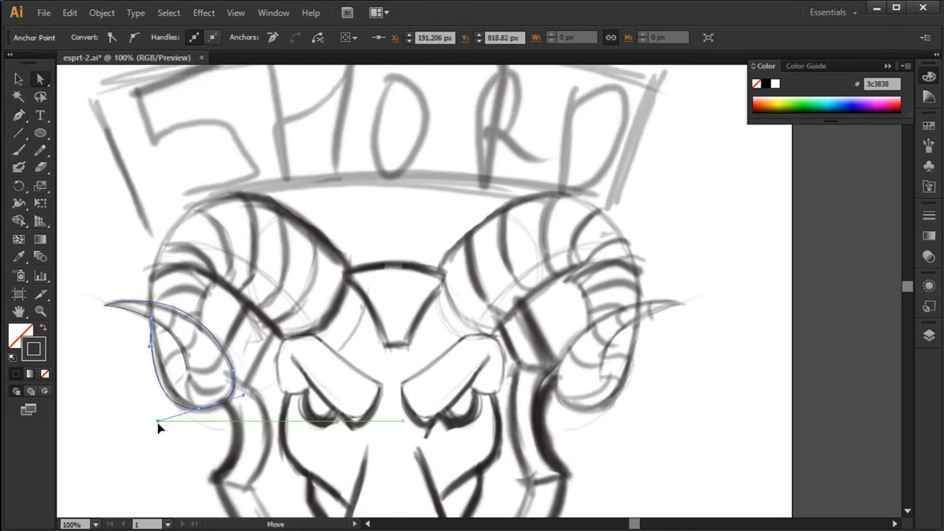
left_click_drag(203, 421, 229, 322)
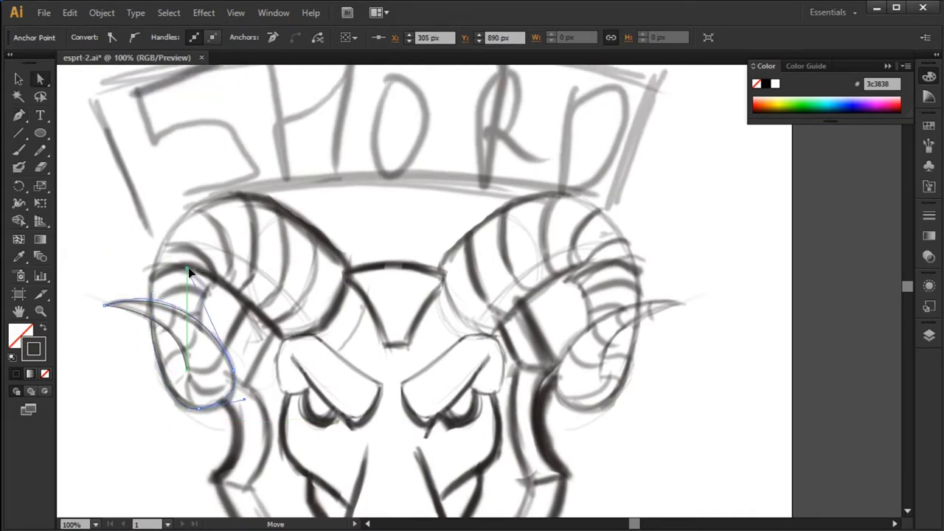
left_click_drag(244, 400, 249, 412)
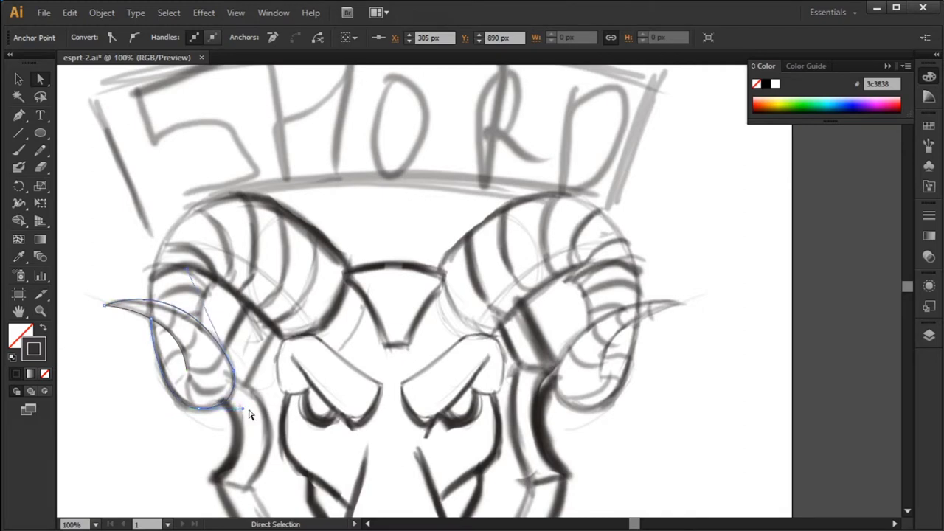
Reselect the horn path and extend it from its end into the inner curl.
left_click(249, 414)
left_click_drag(303, 339, 310, 363)
left_click(240, 393)
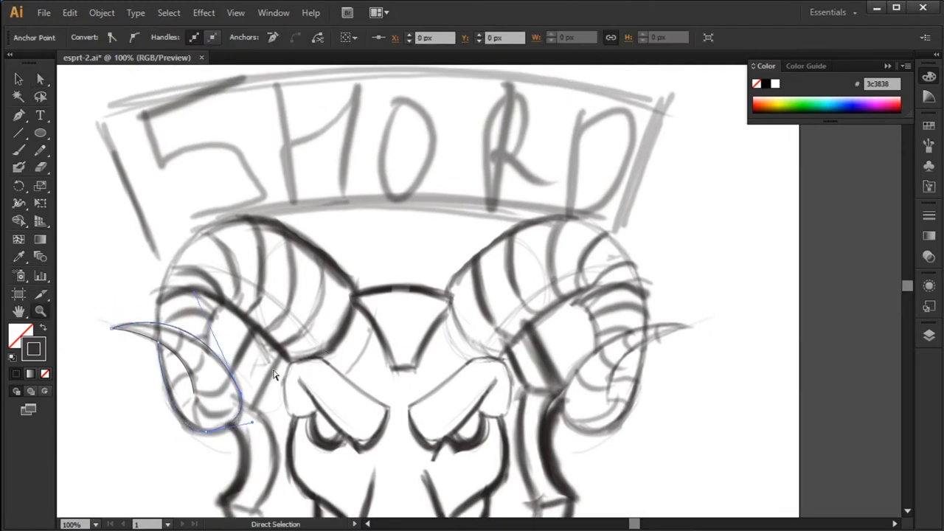
left_click_drag(209, 440, 160, 349)
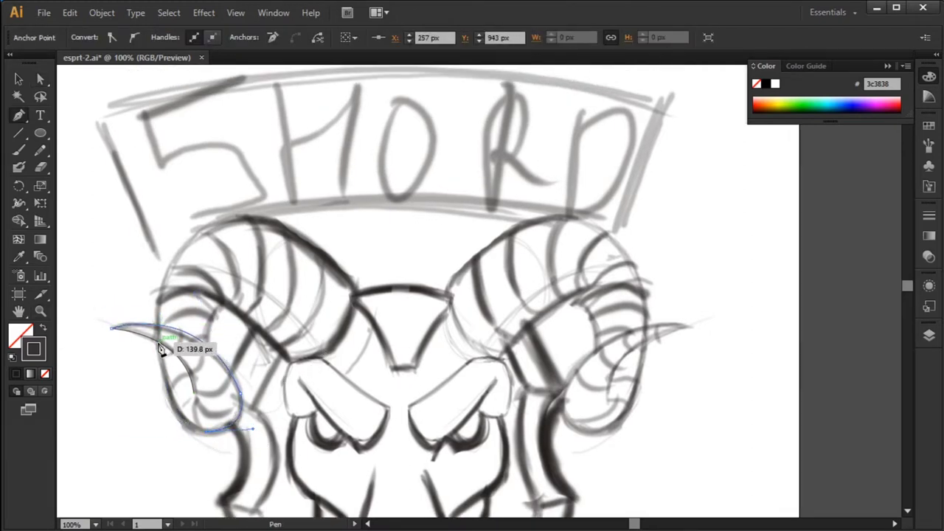
left_click_drag(158, 259, 158, 337)
scroll(158, 338, "up", 3)
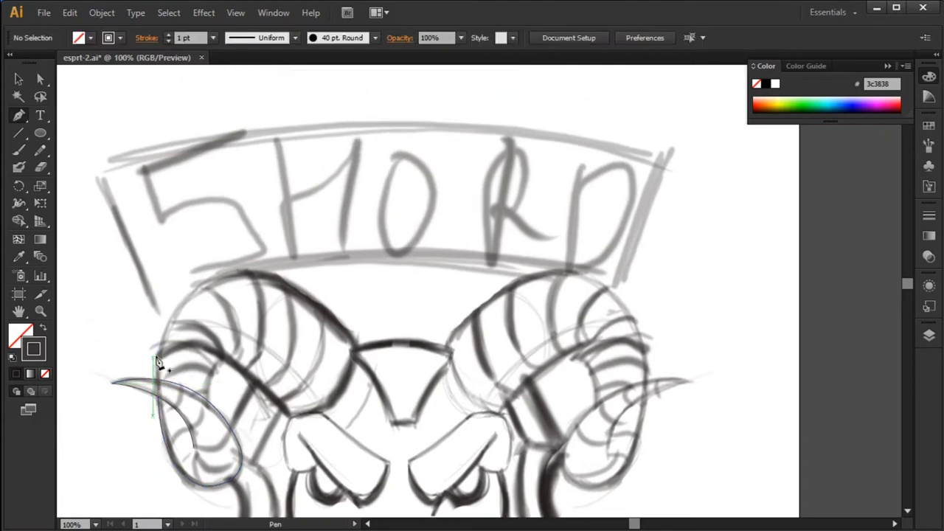
scroll(310, 295, "down", 3)
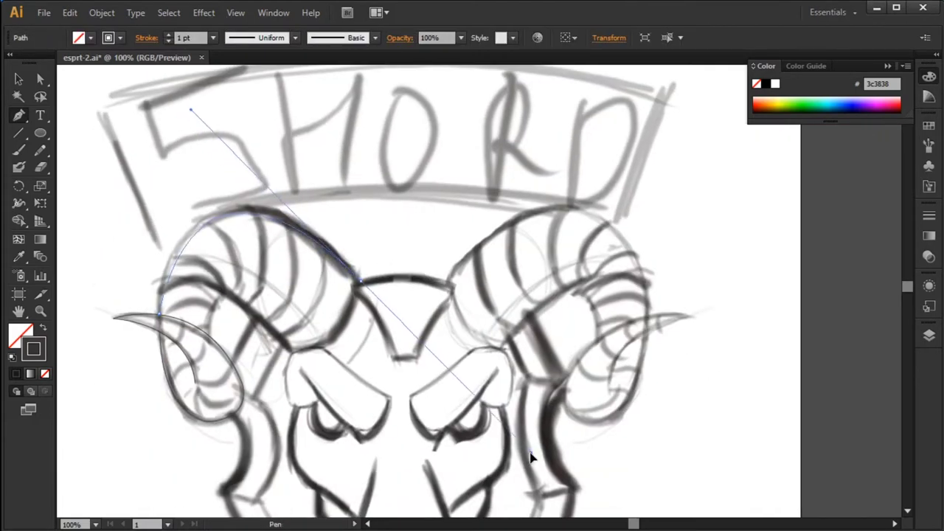
Trace the left horn's outer curl from the forehead along its underside.
left_click_drag(356, 282, 399, 247)
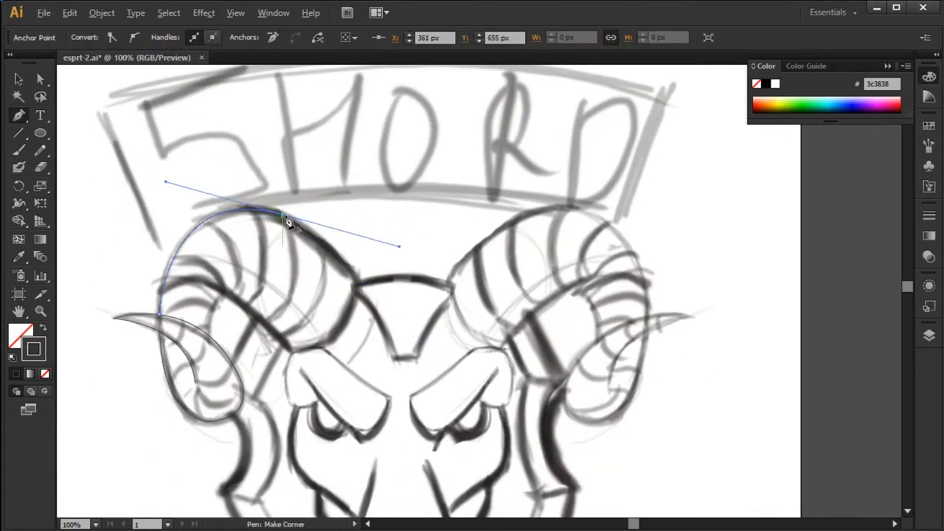
left_click(356, 282, "alt")
mouse_move(400, 344)
left_mouse_down()
mouse_move(361, 288)
mouse_move(402, 343)
left_mouse_up()
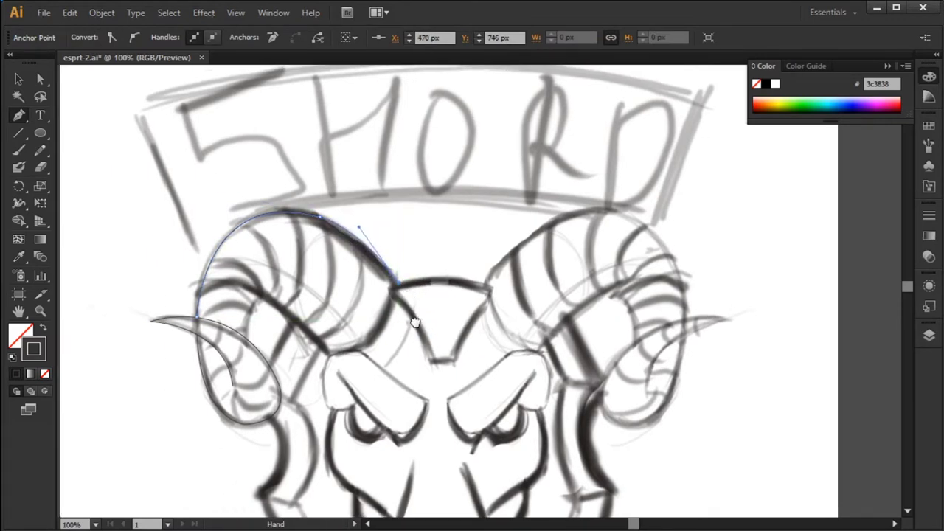
mouse_move(388, 306)
left_mouse_down()
mouse_move(403, 341)
mouse_move(308, 359)
left_mouse_up()
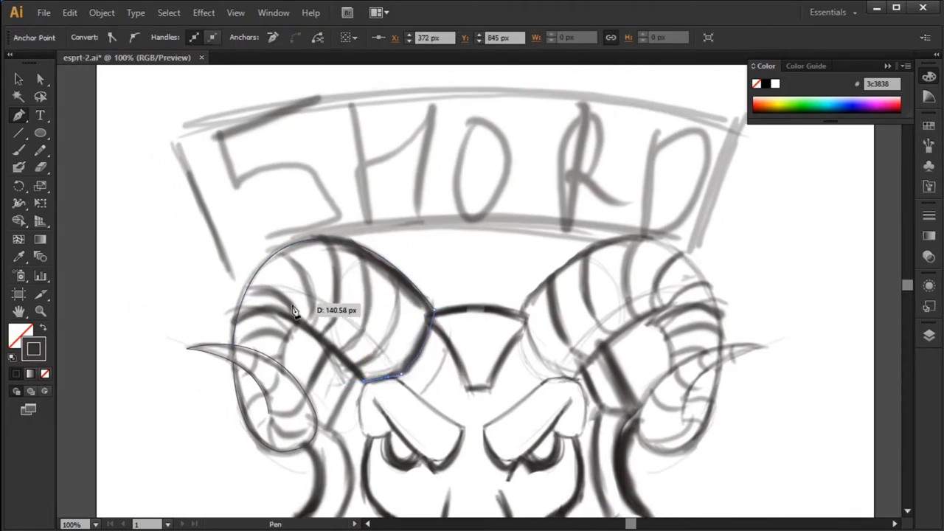
left_click_drag(338, 316, 246, 314)
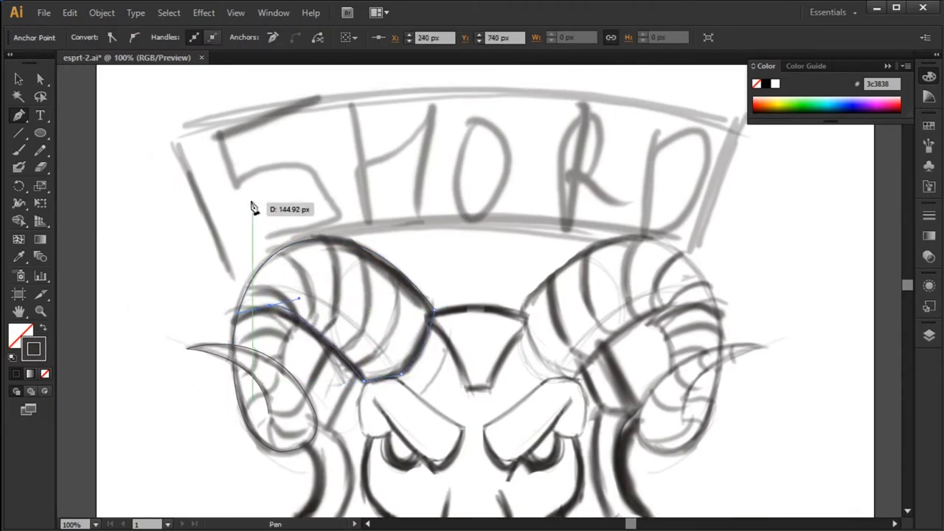
left_click_drag(253, 208, 255, 208)
left_click(367, 278, "ctrl")
scroll(428, 259, "down", 2)
mouse_move(375, 241)
left_mouse_down()
mouse_move(355, 296)
mouse_move(357, 324)
left_mouse_up()
scroll(515, 249, "up", 2)
scroll(457, 270, "down", 3)
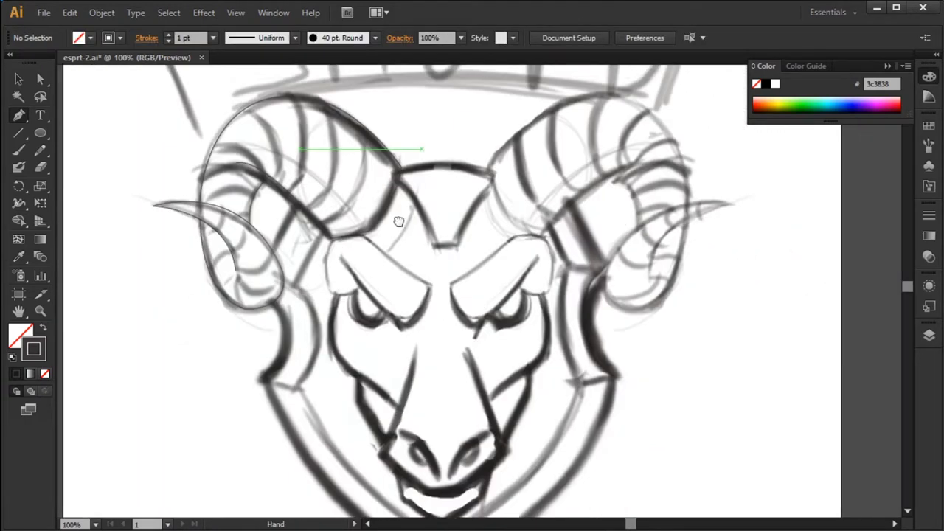
scroll(435, 234, "right", 3)
scroll(362, 310, "up", 2)
Zoom out, show rulers, and place a vertical guide down the face centre.
left_click(465, 276, "ctrl+alt")
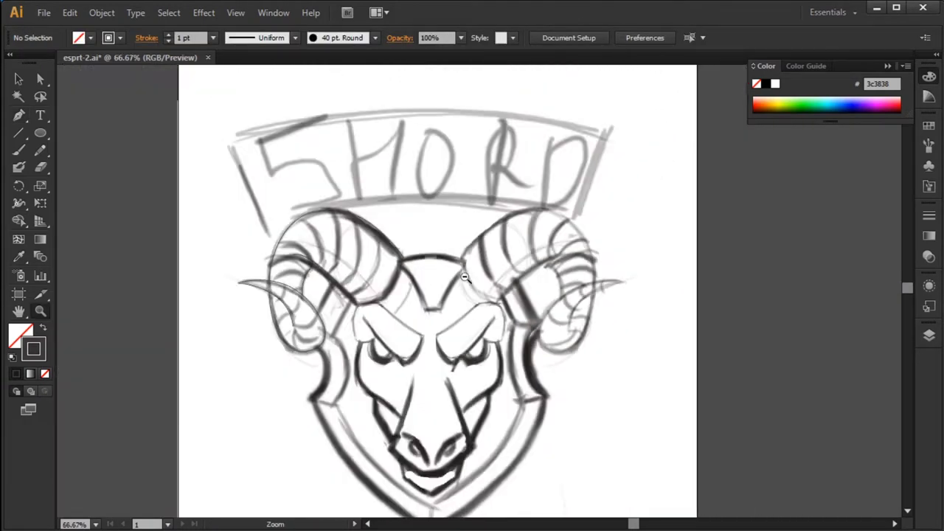
key("ctrl+r")
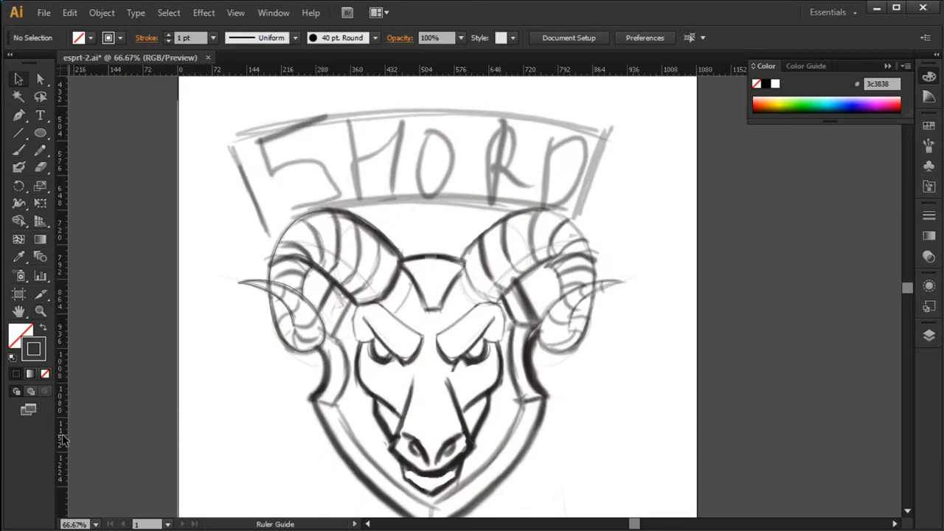
left_click_drag(428, 483, 432, 491)
scroll(410, 328, "up", 2, "alt")
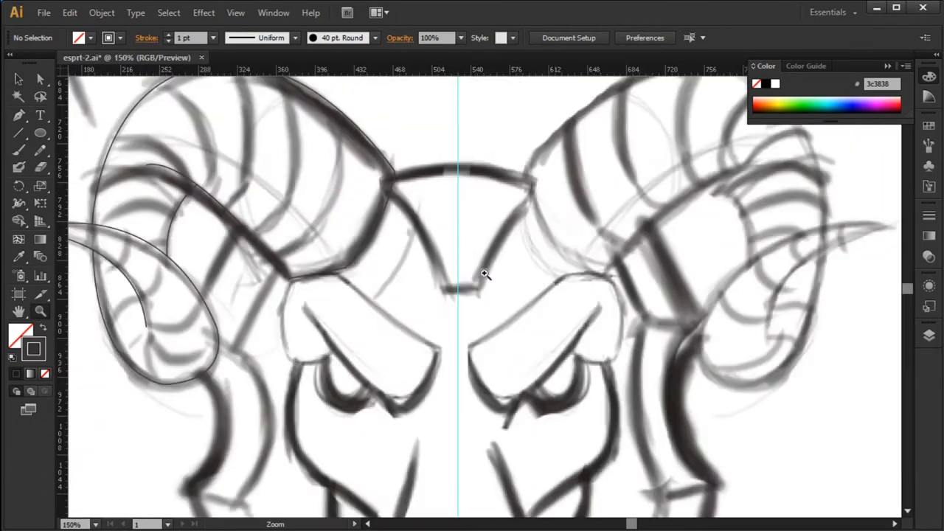
scroll(468, 246, "down", 2)
Draw the left brow line curving from its outer end down toward the eye.
key("p")
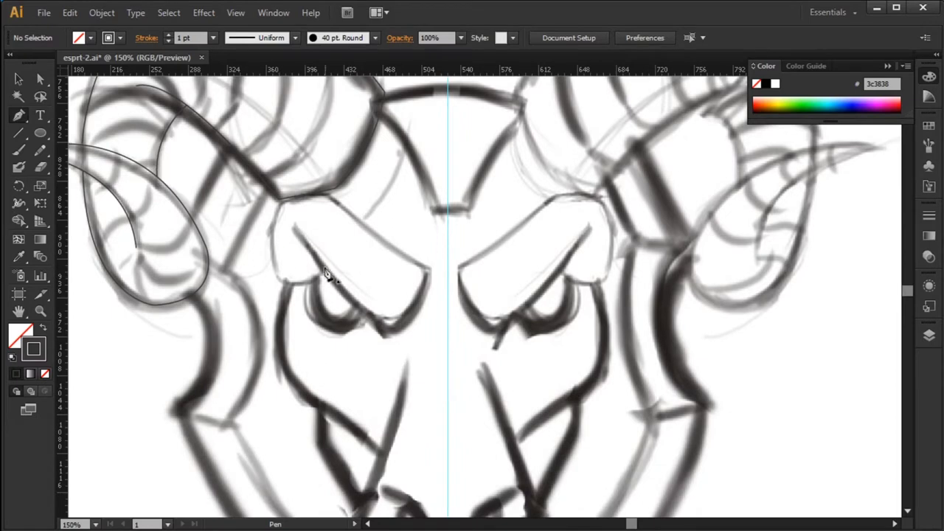
left_click(294, 228)
left_click_drag(425, 339, 396, 339)
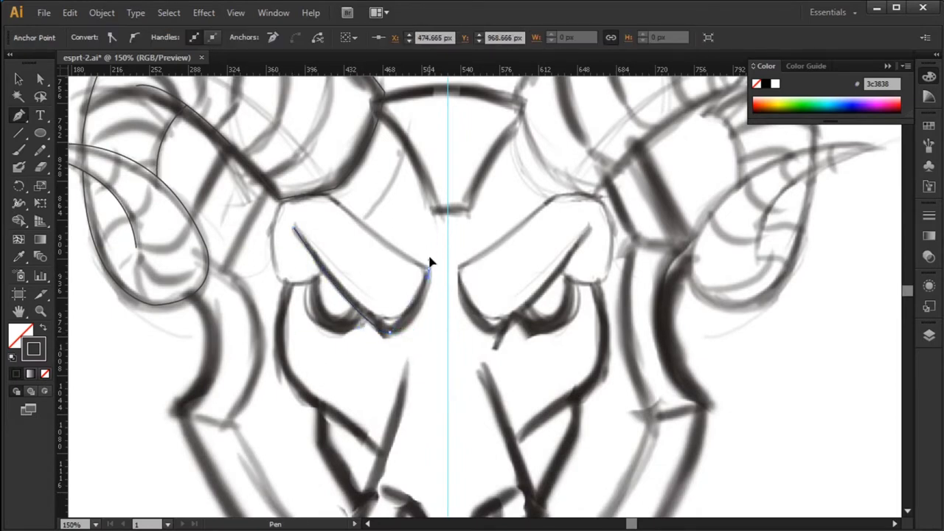
left_click_drag(432, 274, 418, 313)
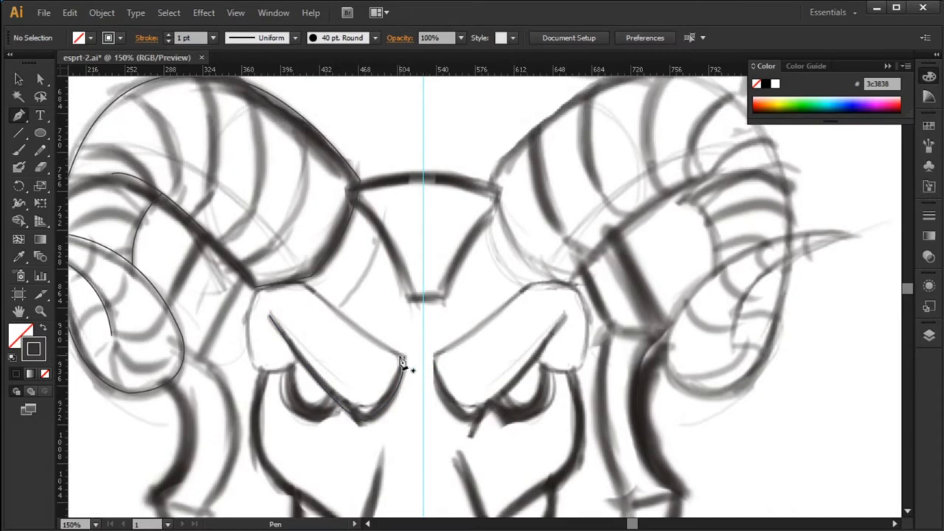
left_click_drag(395, 245, 411, 330)
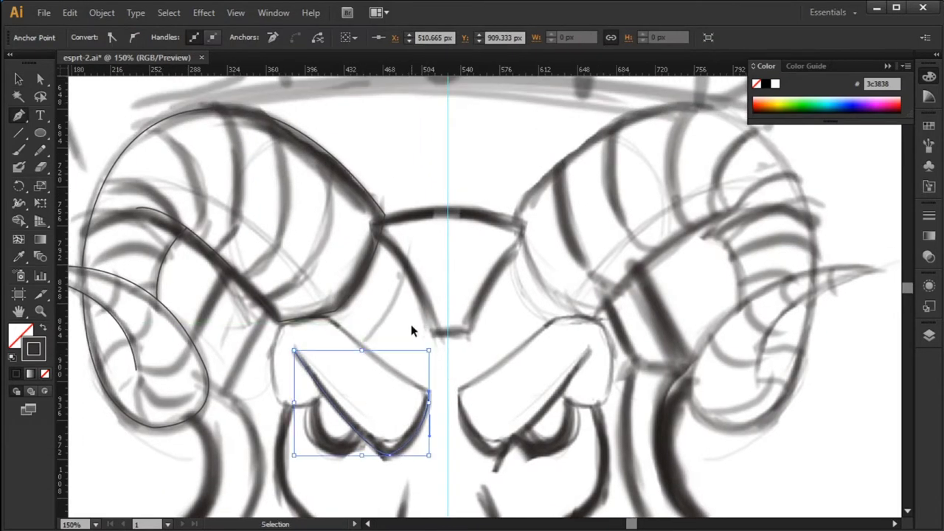
Outline the brow's outer edge with a curve, a sharp corner and a straight segment.
left_click(411, 331, "ctrl")
left_click(323, 393)
left_click_drag(279, 400, 255, 363)
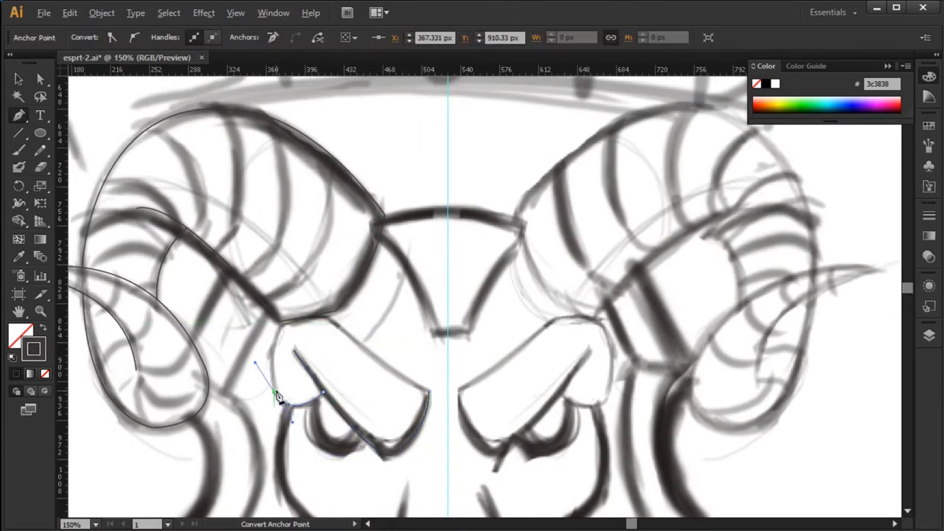
left_click(284, 325, "alt")
left_click(330, 319)
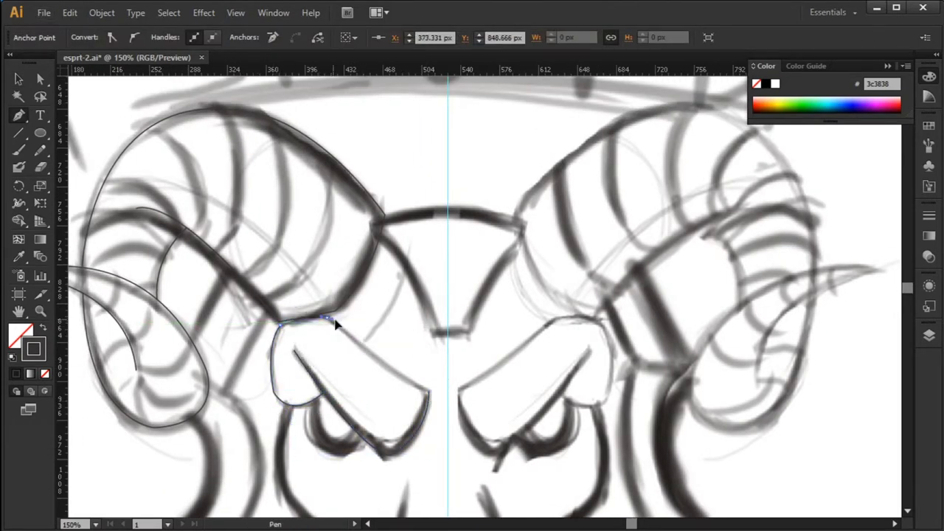
left_click(447, 384, "ctrl")
Draw the curve down the left side of the face toward the muzzle.
scroll(481, 350, "down", 5)
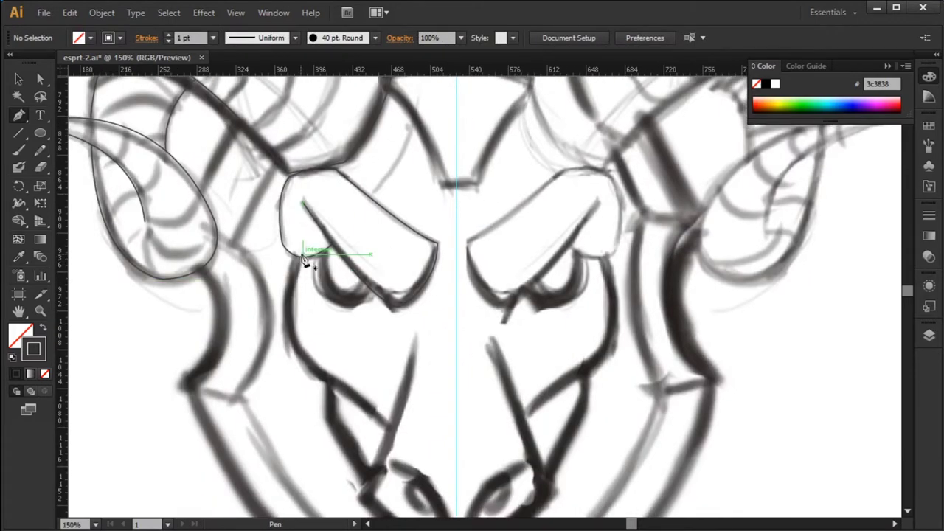
scroll(303, 258, "down", 2)
left_click(379, 363)
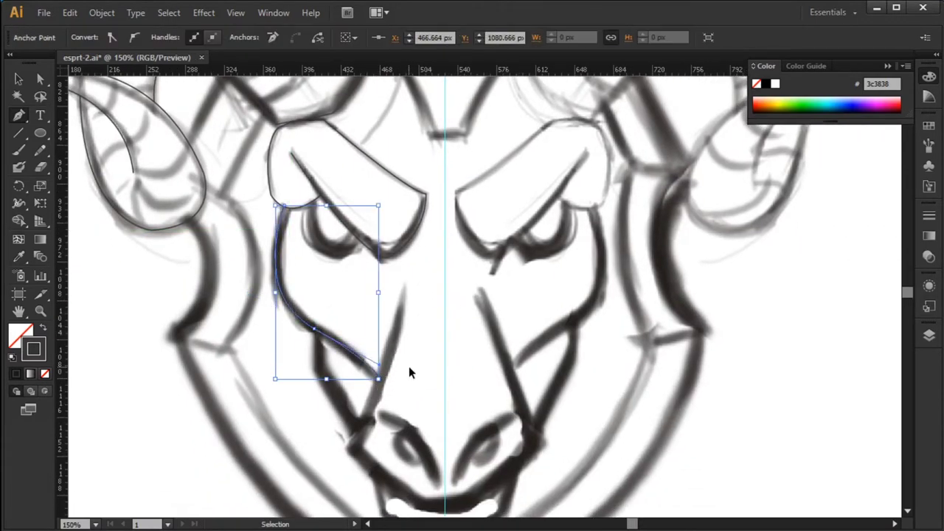
Trace the left side of the snout with curved lines down toward the mouth.
left_click(411, 373, "ctrl")
scroll(411, 373, "down", 4)
left_click(325, 239)
left_click_drag(331, 282, 375, 354)
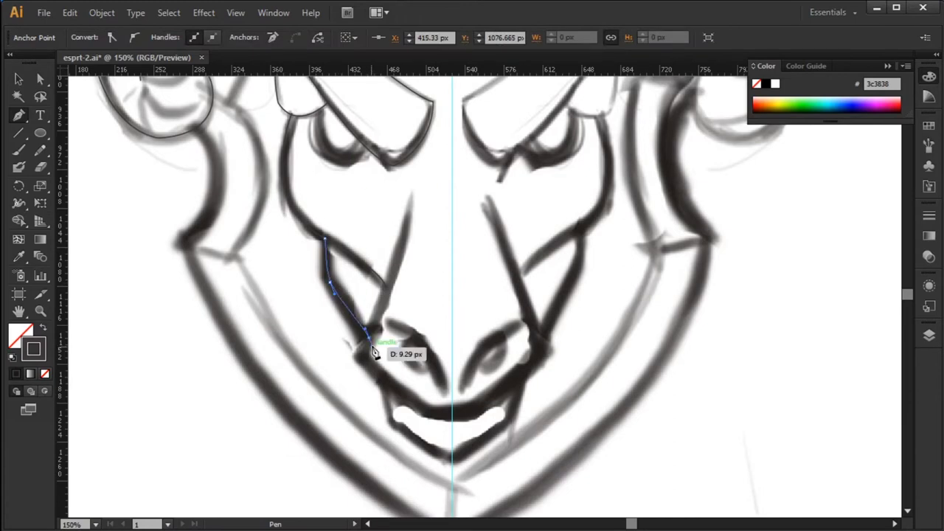
left_click(401, 231, "ctrl")
left_click_drag(400, 231, 386, 301)
left_click_drag(364, 193, 368, 224)
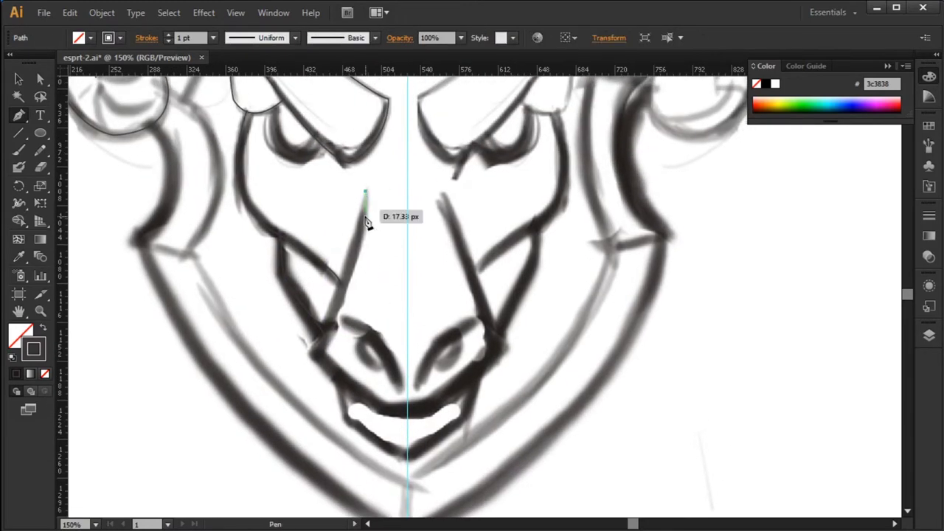
left_click_drag(312, 354, 269, 415)
mouse_move(384, 412)
left_mouse_down()
mouse_move(356, 361)
mouse_move(393, 370)
mouse_move(380, 365)
mouse_move(426, 312)
left_mouse_up()
left_click(352, 359)
key("ctrl+shift+a")
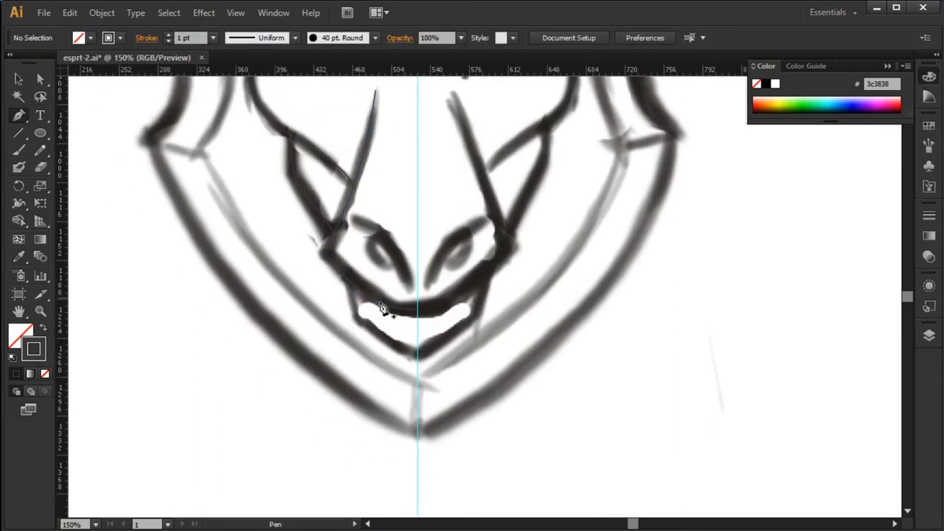
Trace the mouth's lower edge, then pan back up to the horns.
mouse_move(345, 277)
left_mouse_down()
mouse_move(332, 323)
mouse_move(363, 332)
left_mouse_up()
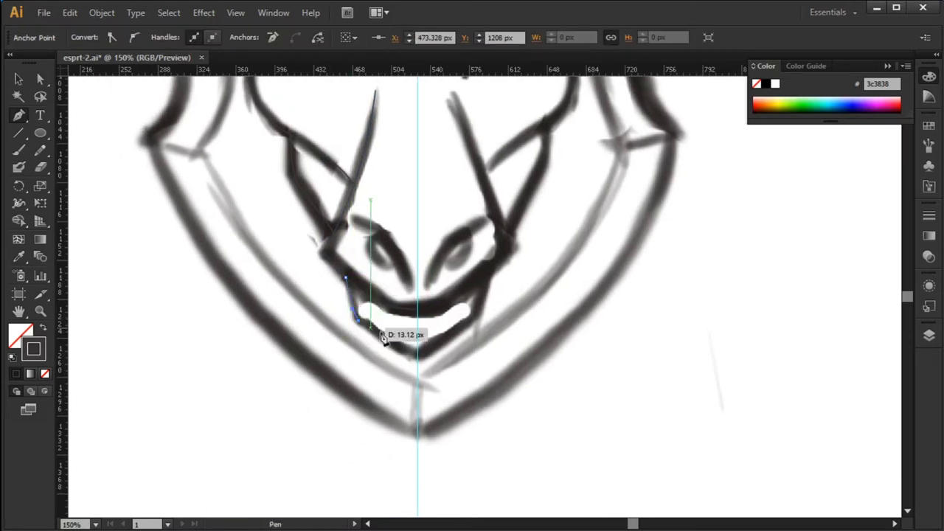
left_click_drag(417, 358, 438, 367)
scroll(421, 364, "up", 2)
key("ctrl+shift+a")
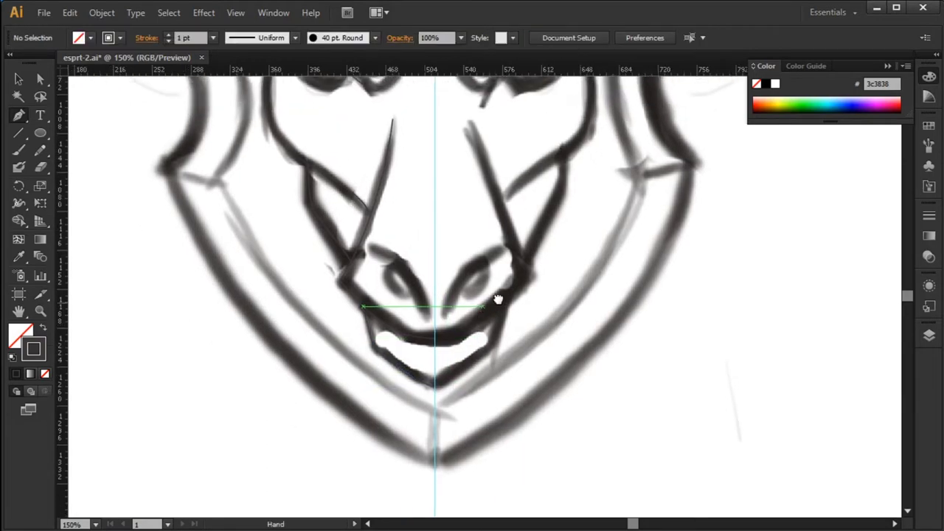
left_click_drag(499, 301, 480, 363)
scroll(480, 362, "up", 4)
left_click_drag(374, 317, 379, 321)
Draw curved ridge lines along the left horn's inner edge and outer coil.
left_click_drag(443, 253, 442, 257)
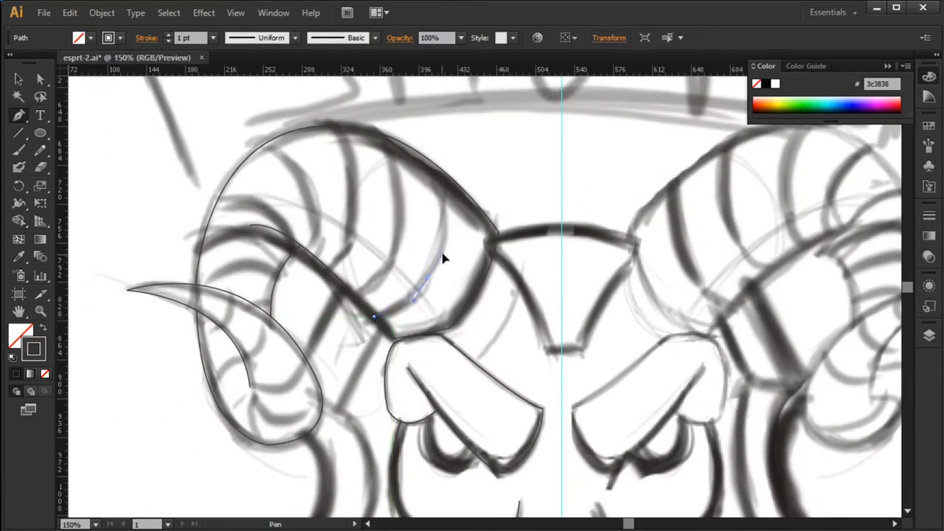
left_click_drag(436, 139, 399, 369)
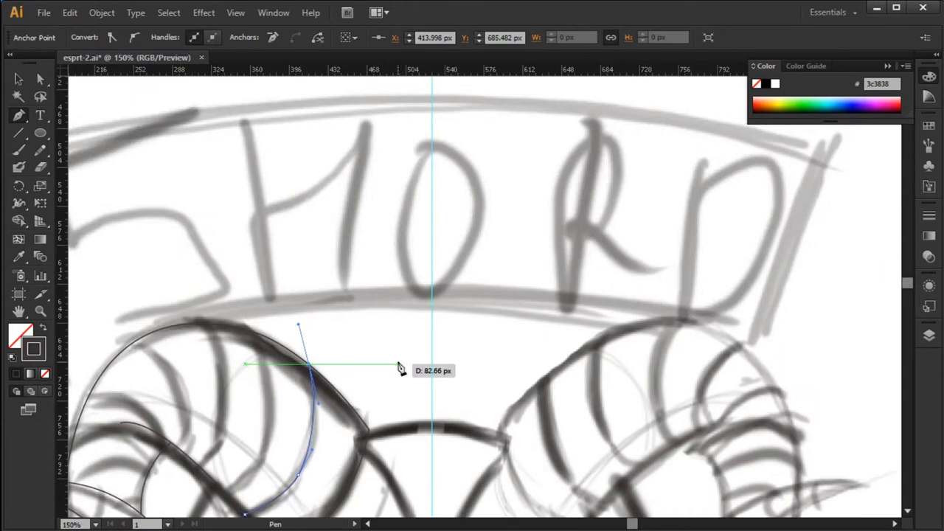
left_click(320, 363)
scroll(295, 414, "down", 1)
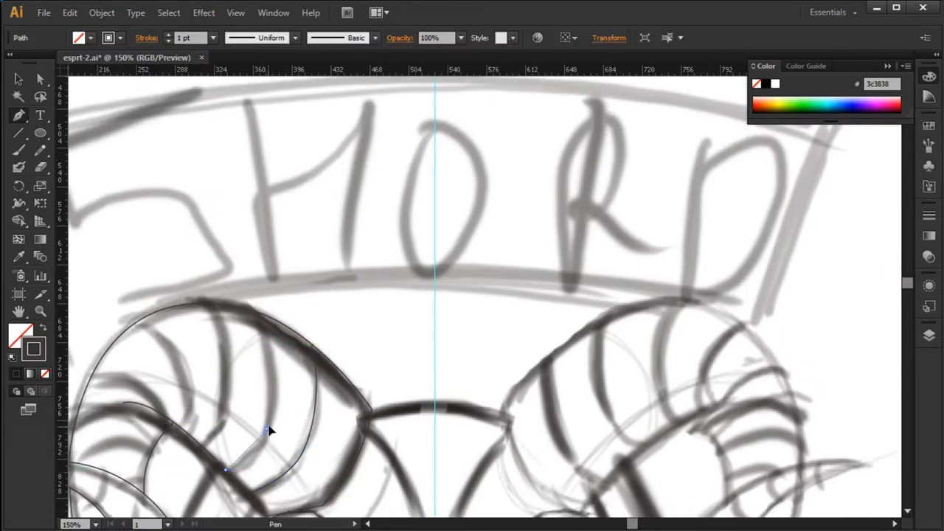
left_click_drag(269, 432, 254, 317)
scroll(327, 359, "left", 1)
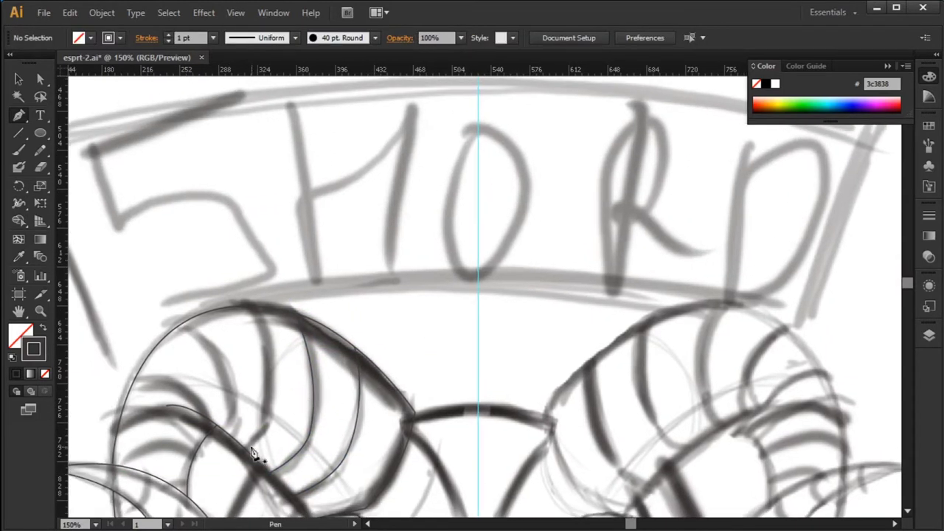
left_click_drag(253, 449, 273, 402)
left_click_drag(245, 304, 219, 291)
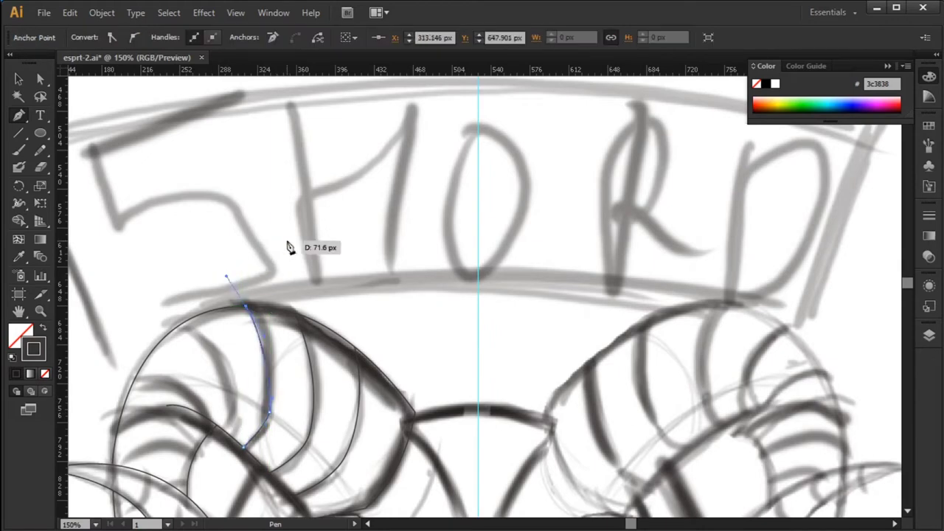
scroll(295, 332, "left", 1)
left_click_drag(267, 402, 221, 328)
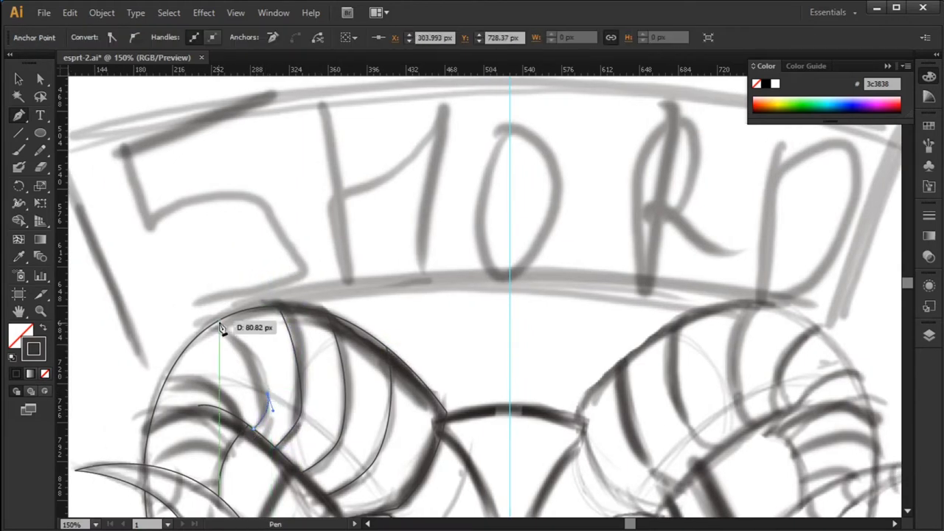
scroll(310, 384, "left", 1)
scroll(309, 380, "left", 1)
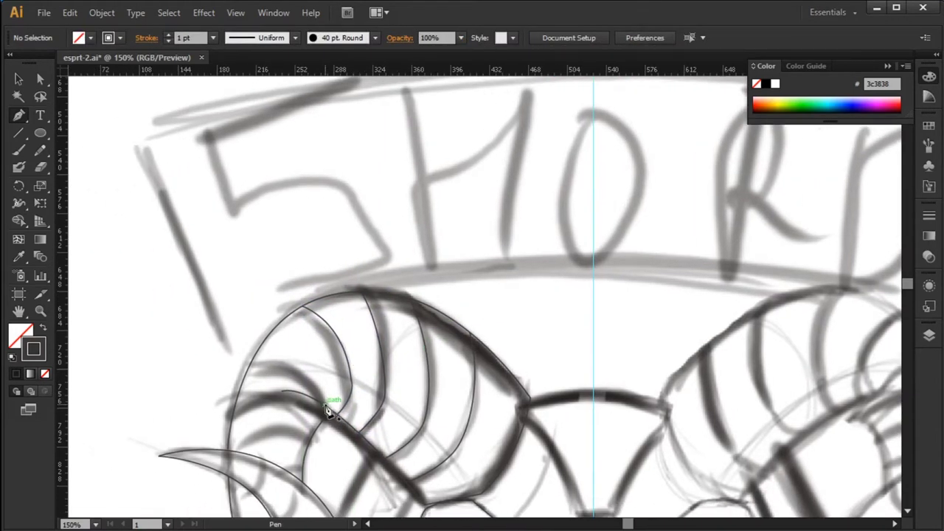
mouse_move(258, 344)
left_mouse_down()
mouse_move(238, 348)
mouse_move(347, 349)
left_mouse_up()
Reshape the coil's curved segment and add ridge curves across the inner horn.
left_click_drag(486, 294, 554, 235)
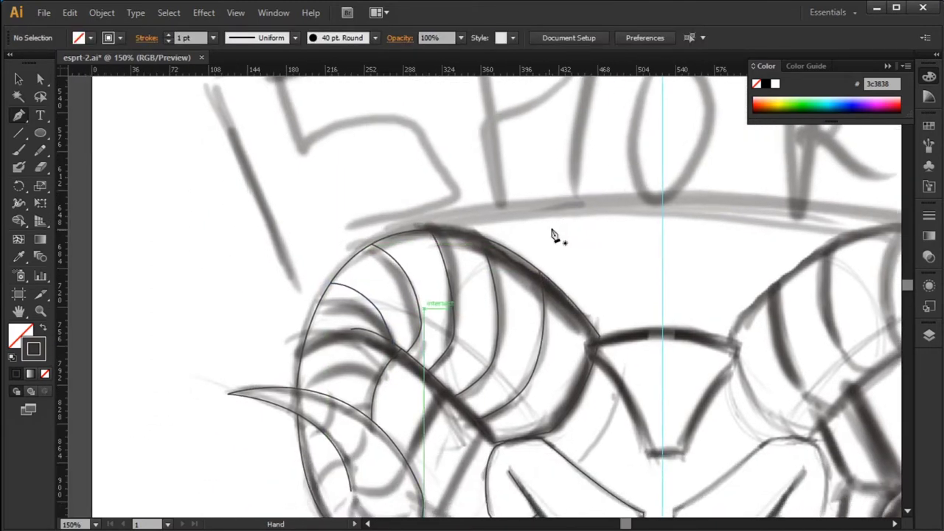
scroll(561, 215, "left", 1)
scroll(426, 347, "down", 1)
left_click_drag(426, 338, 339, 336)
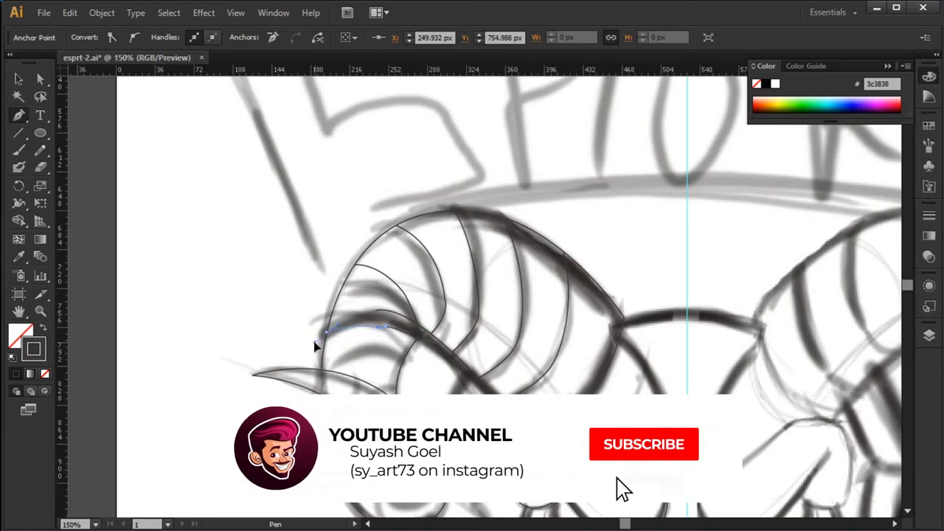
left_click_drag(339, 335, 327, 340)
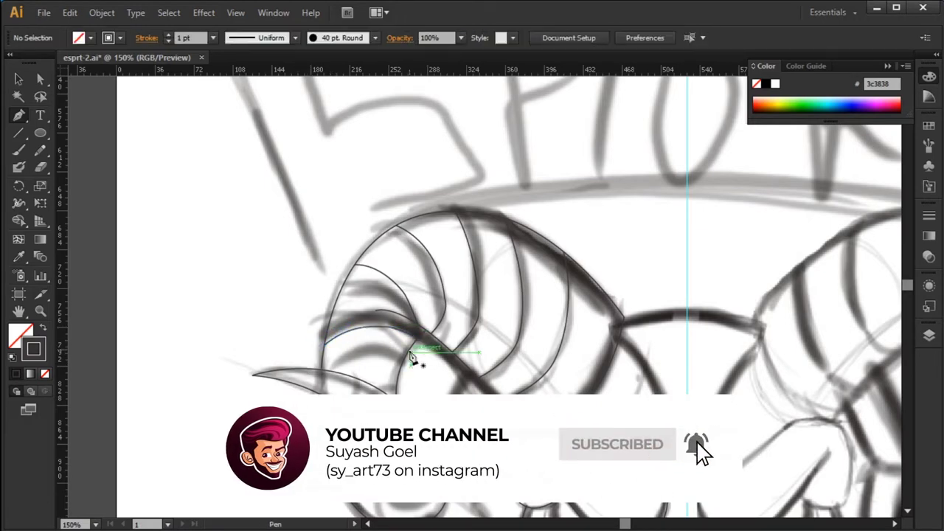
left_click_drag(416, 362, 479, 443)
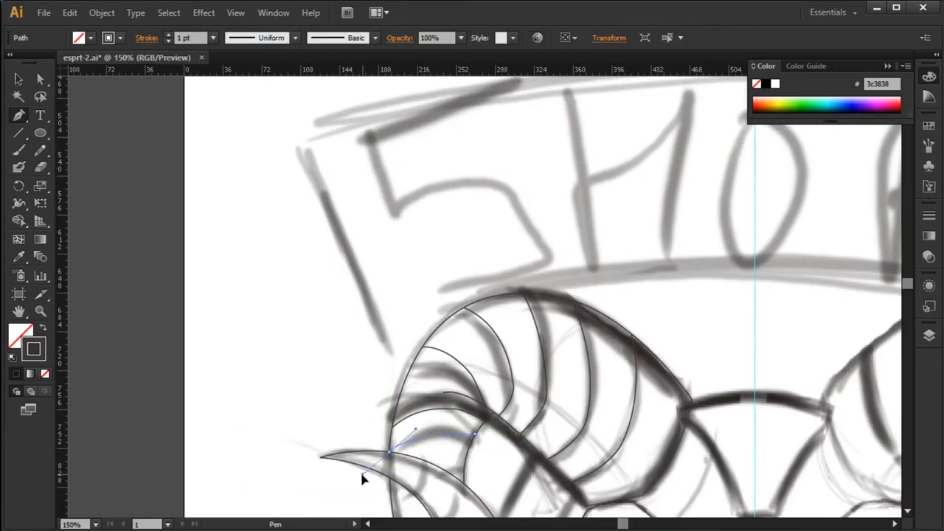
left_click_drag(390, 452, 412, 461)
scroll(472, 406, "down", 3)
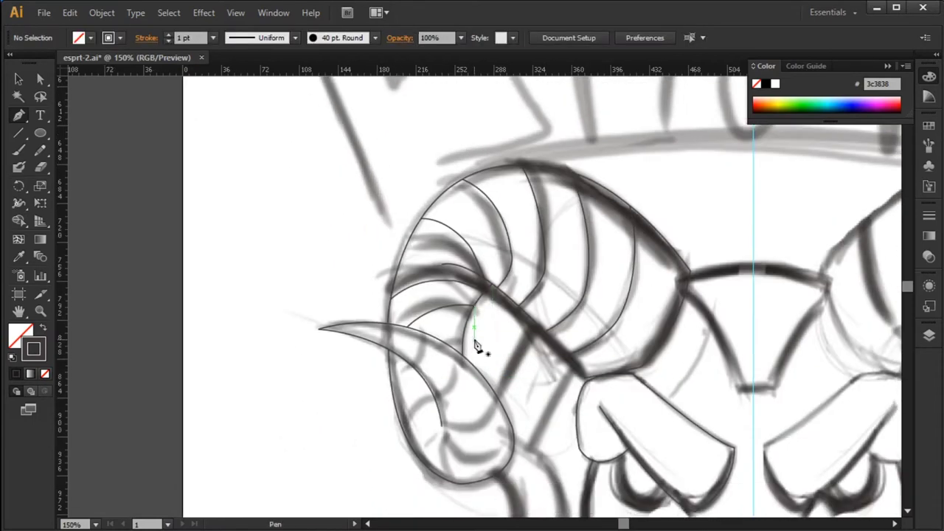
left_click_drag(465, 336, 393, 371)
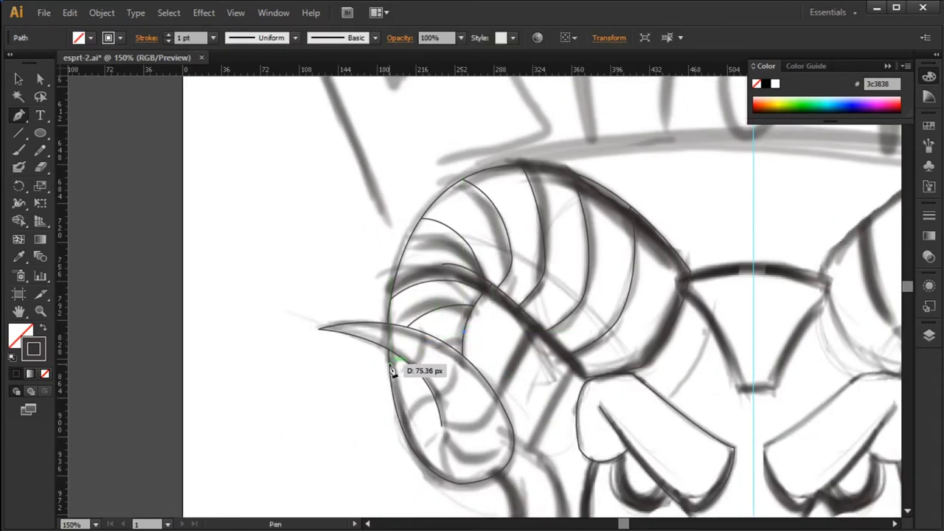
left_click(341, 414, "ctrl")
scroll(417, 467, "up", 2)
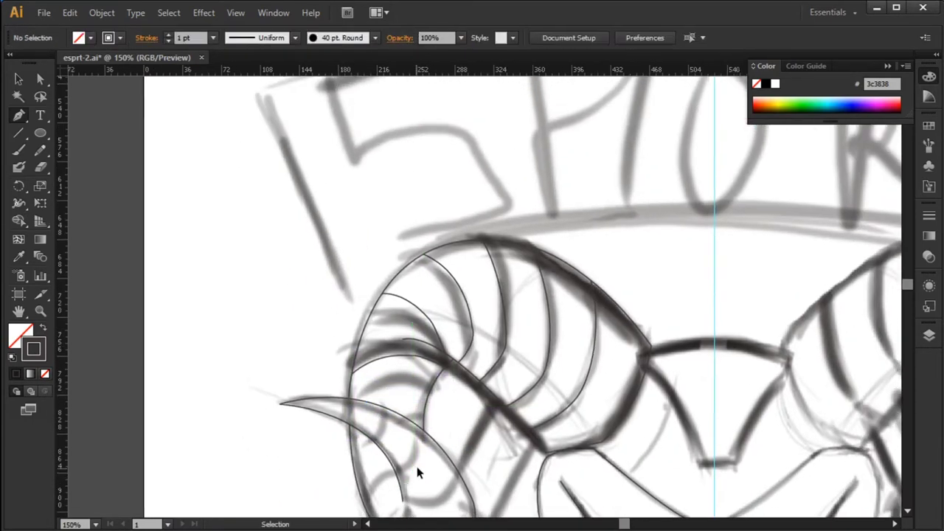
Add several short curved ridge lines across the middle of the horn.
left_click(432, 401)
left_click_drag(353, 397, 351, 406)
left_click(314, 429, "ctrl")
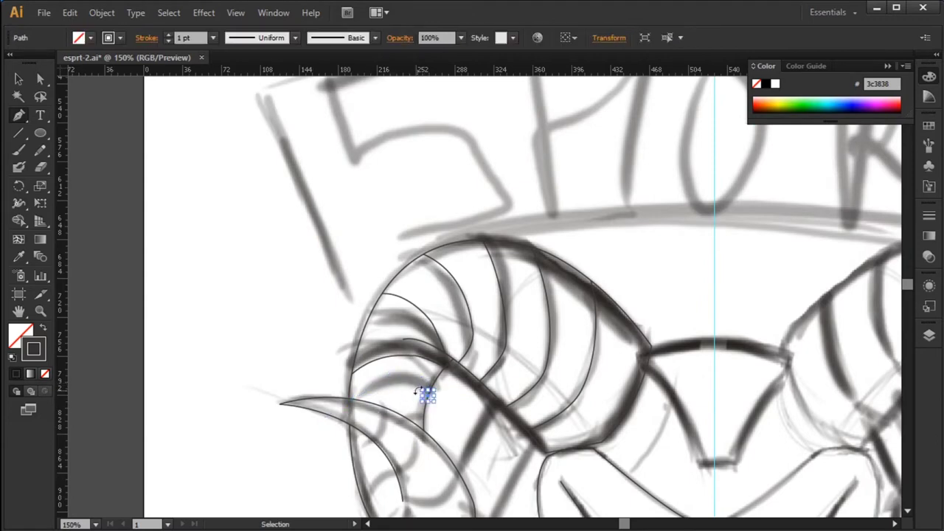
mouse_move(428, 386)
left_mouse_down()
mouse_move(396, 383)
mouse_move(351, 408)
left_mouse_up()
left_click(436, 395, "ctrl")
left_click(403, 380)
left_click(328, 482, "ctrl")
left_click_drag(328, 482, 391, 430)
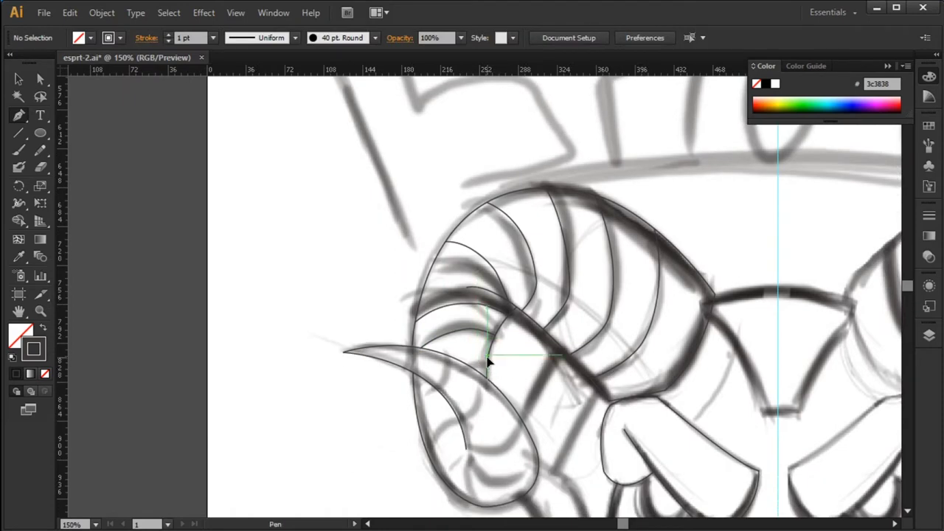
left_click(485, 356)
mouse_move(445, 366)
left_mouse_down()
mouse_move(443, 392)
mouse_move(464, 353)
mouse_move(526, 358)
mouse_move(501, 373)
mouse_move(472, 430)
left_mouse_up()
left_click(435, 388, "ctrl")
Add more ridge lines bending across the lower horn.
left_click(463, 391)
left_click(554, 362, "ctrl")
scroll(506, 369, "down", 2)
left_click(518, 367, "ctrl")
scroll(533, 394, "down", 2)
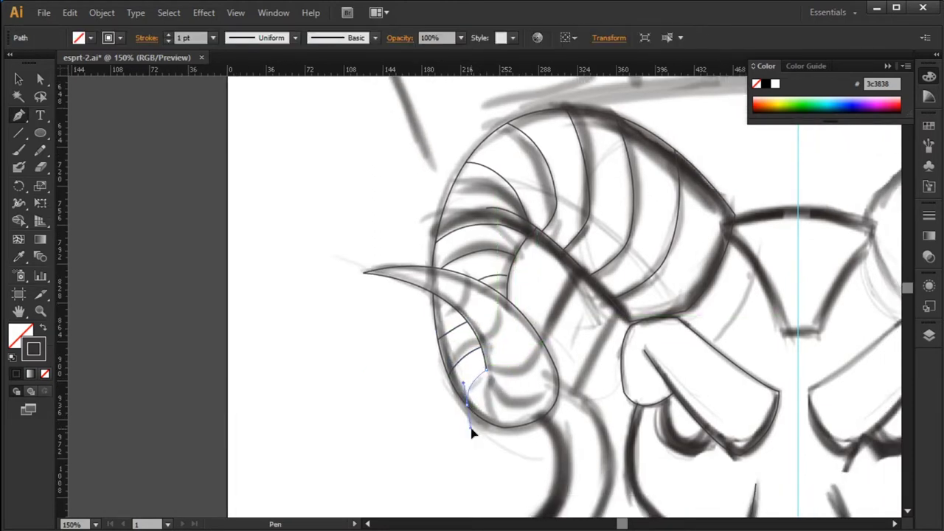
left_click(526, 363, "ctrl")
left_click_drag(488, 374, 506, 424)
left_click(491, 386, "ctrl")
mouse_move(487, 373)
left_mouse_down()
mouse_move(544, 386)
mouse_move(586, 338)
left_mouse_up()
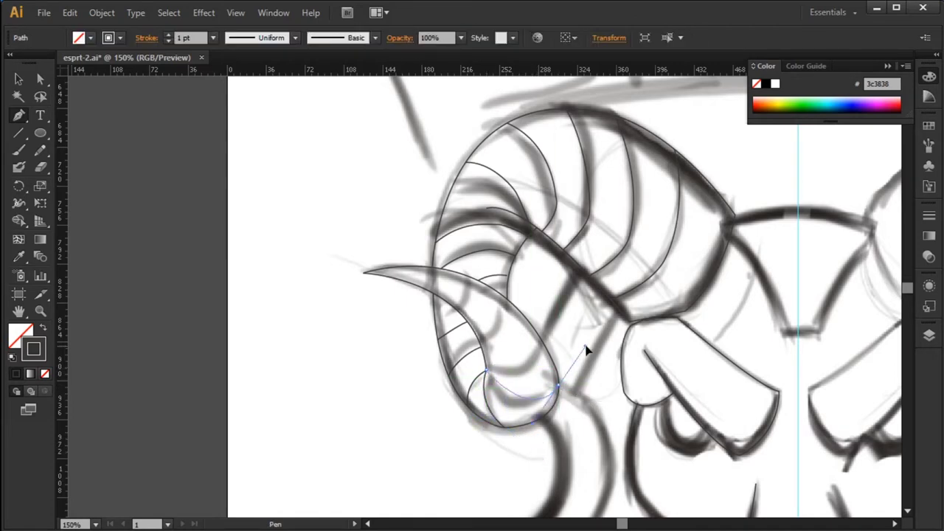
left_click(524, 377, "ctrl")
mouse_move(492, 375)
left_mouse_down()
mouse_move(538, 362)
mouse_move(552, 333)
mouse_move(514, 305)
mouse_move(557, 357)
left_mouse_up()
left_click(498, 344, "ctrl")
left_click(502, 360, "ctrl")
Draw the final inner ridges toward the horn tip, then zoom out to the whole head.
left_click(487, 383)
mouse_move(506, 327)
left_mouse_down()
mouse_move(506, 347)
mouse_move(459, 336)
left_mouse_up()
left_click(506, 348, "ctrl")
left_click(473, 369)
left_click(451, 354, "ctrl")
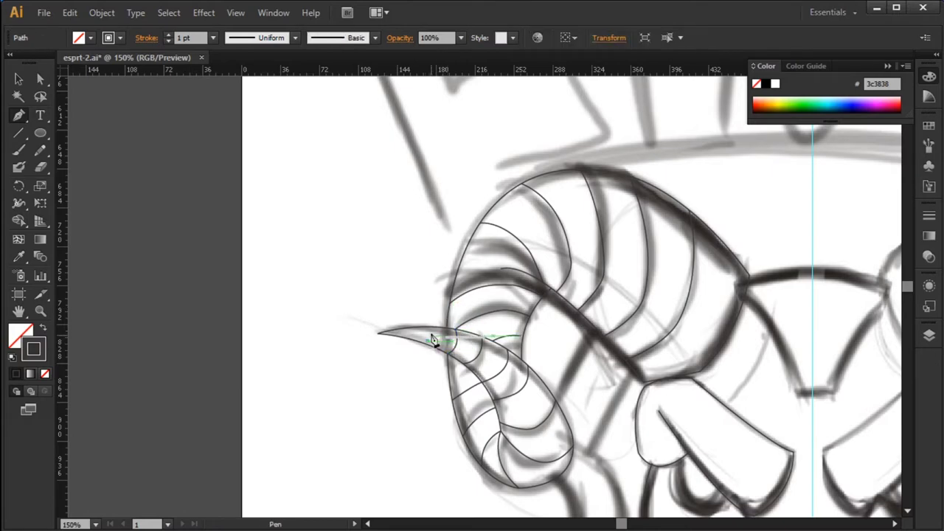
left_click(432, 346, "ctrl")
left_click(430, 340)
left_click(425, 316, "ctrl")
scroll(616, 203, "down", 1)
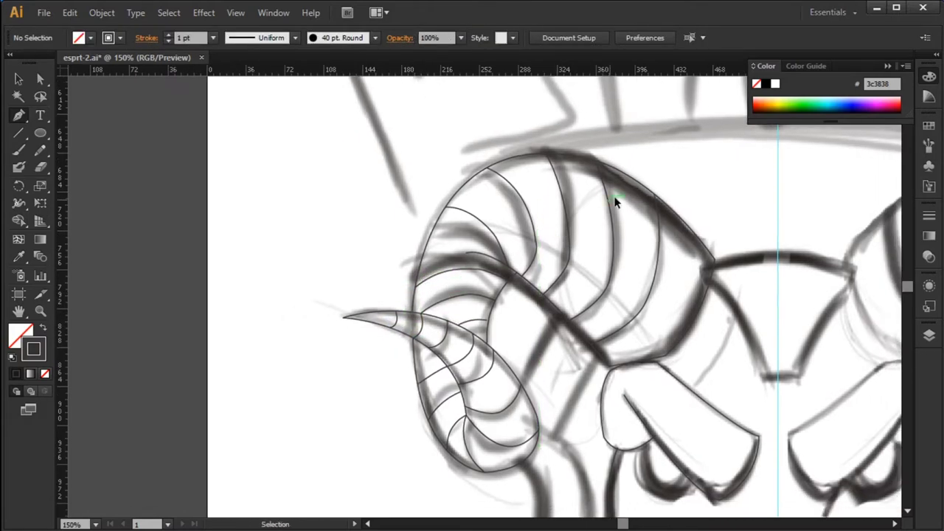
left_click_drag(782, 465, 552, 468)
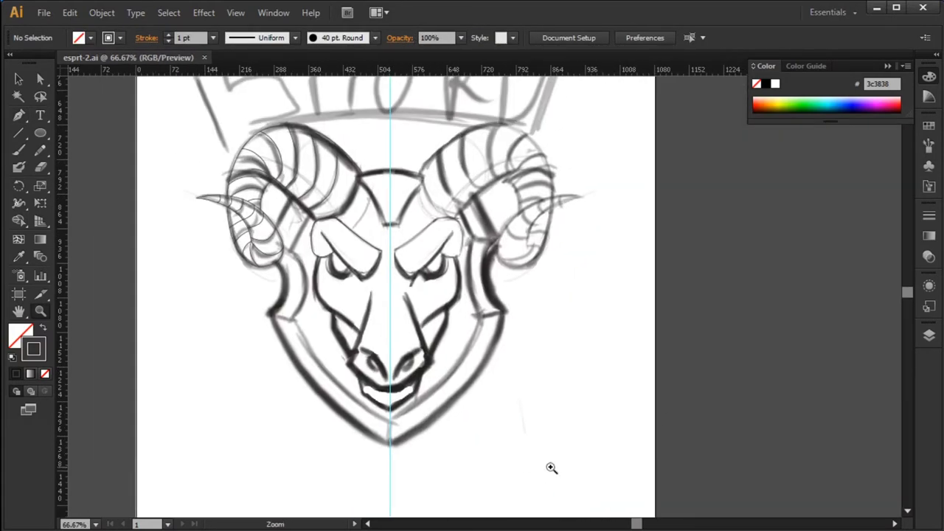
Draw a curved pen path outlining the ram's left nostril.
left_click_drag(472, 450, 472, 450)
key("p")
left_click(301, 257)
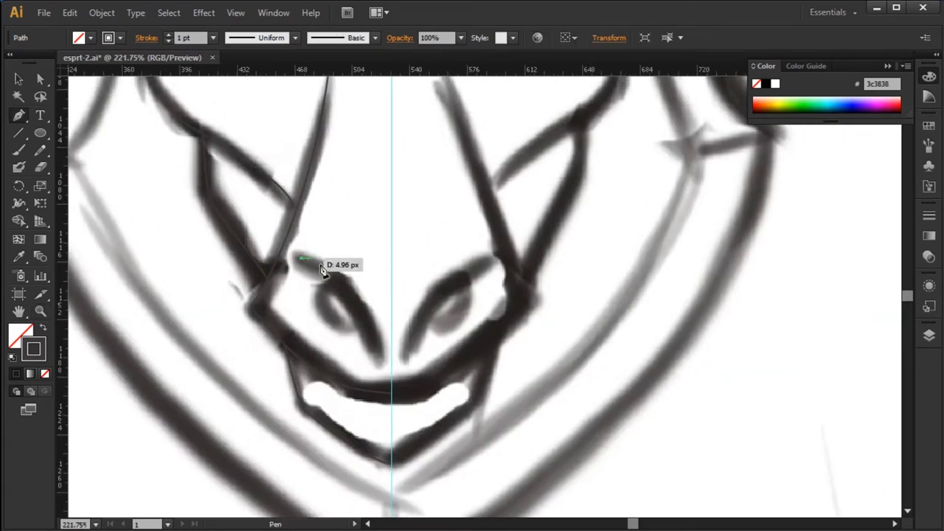
left_click_drag(380, 358, 382, 385)
key("ctrl+z")
mouse_move(330, 274)
left_mouse_down()
mouse_move(350, 330)
mouse_move(338, 326)
left_mouse_up()
left_click_drag(381, 351, 389, 351)
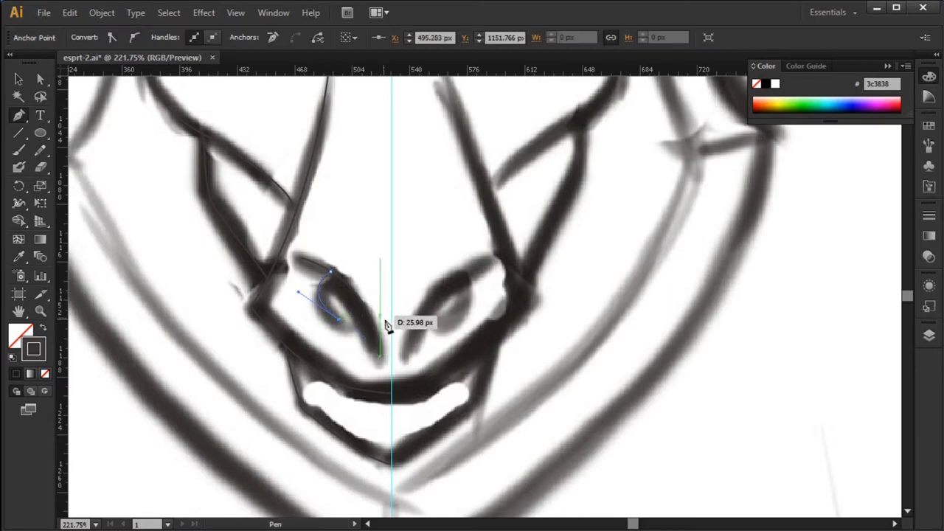
left_click(454, 271, "ctrl")
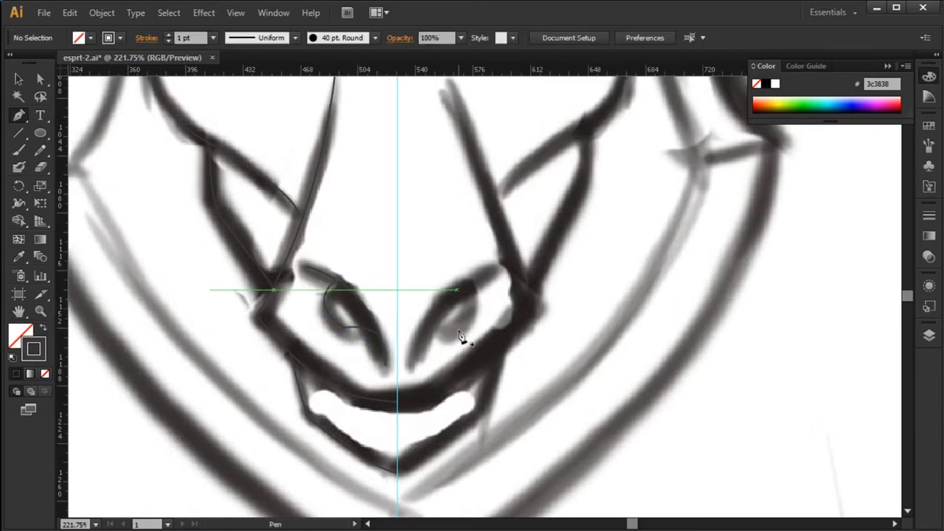
Reshape the nostril curve, then select the placed esprt-2.jpg sketch image.
key("a")
left_click_drag(348, 316, 295, 319)
left_click(403, 297)
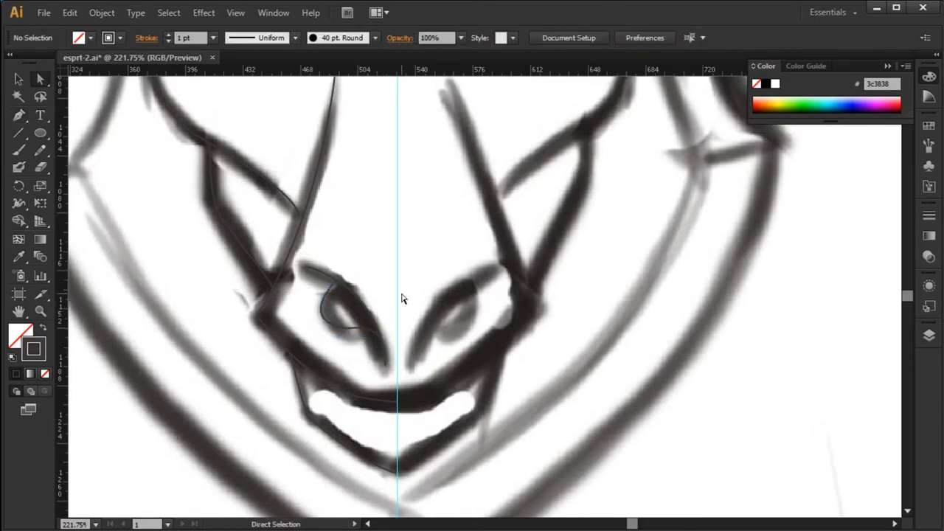
key("v")
scroll(403, 314, "down", 5)
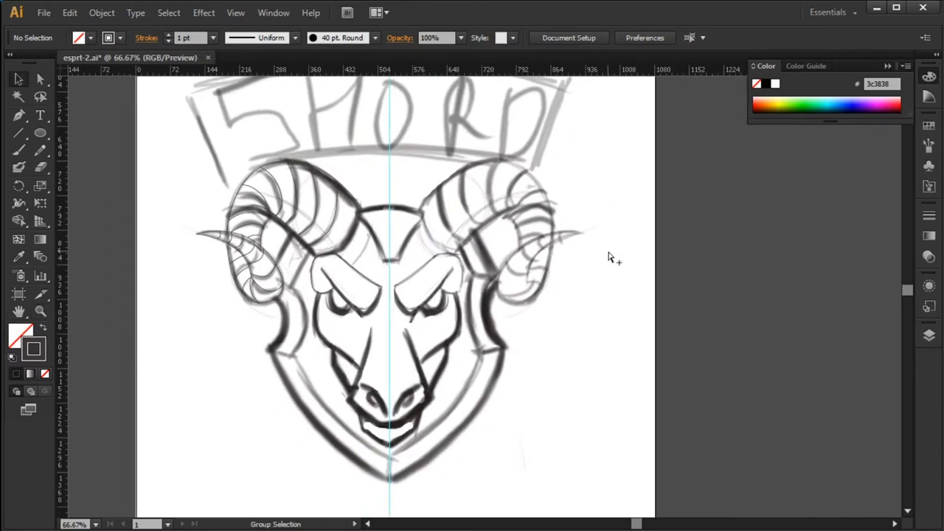
scroll(653, 259, "left", 2)
left_click(695, 100)
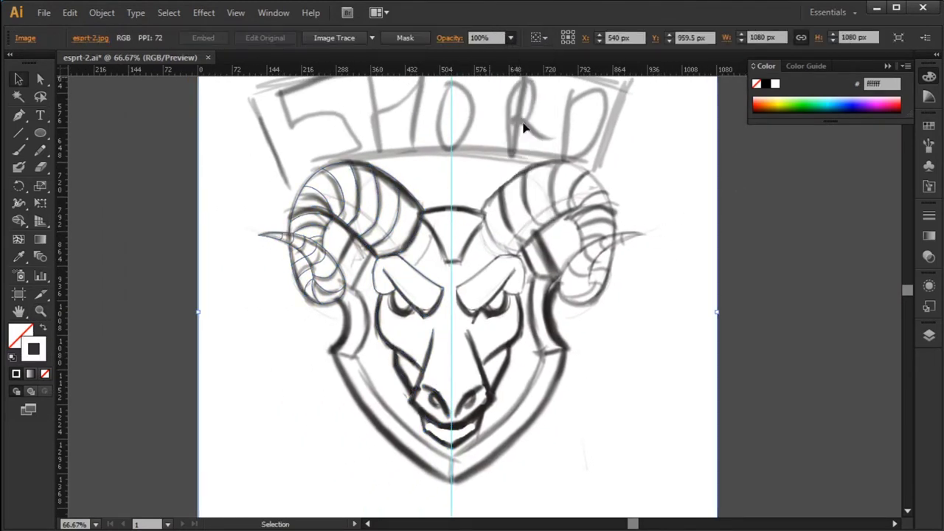
Fade the sketch to 30% opacity and give the traced outlines Width Profile 1.
key("3")
left_click_drag(232, 164, 445, 443)
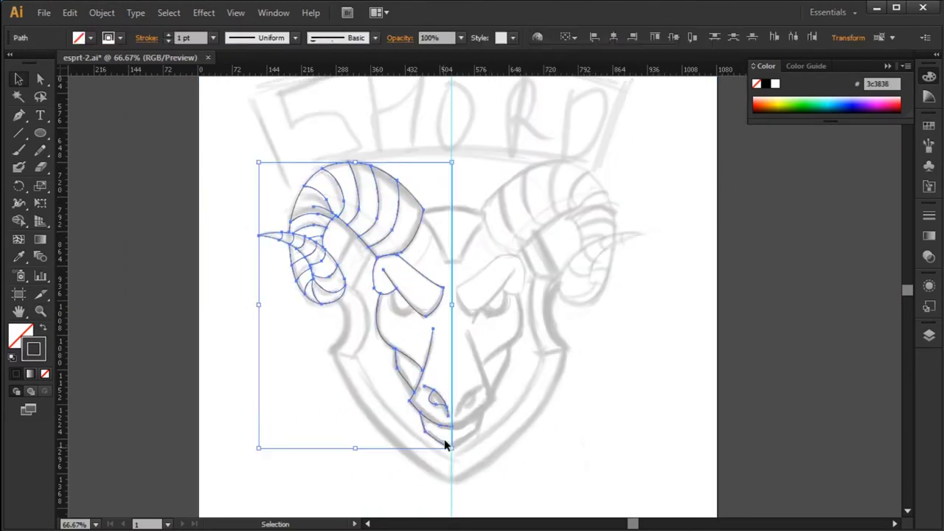
left_click(295, 38)
left_click(276, 88)
Set the traced outlines to a 12 pt stroke and zoom in on the brow.
left_click(213, 38)
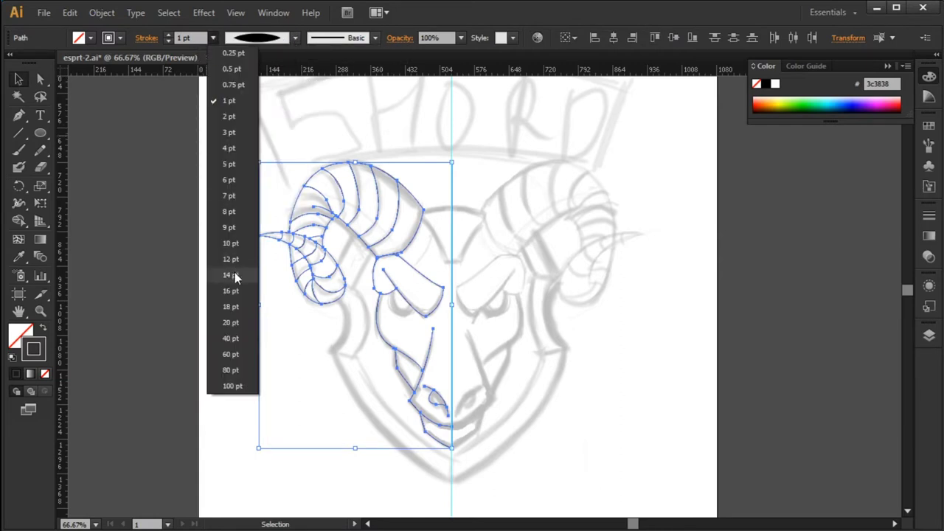
left_click(231, 274)
left_click(213, 39)
left_click(231, 259)
left_click(499, 179)
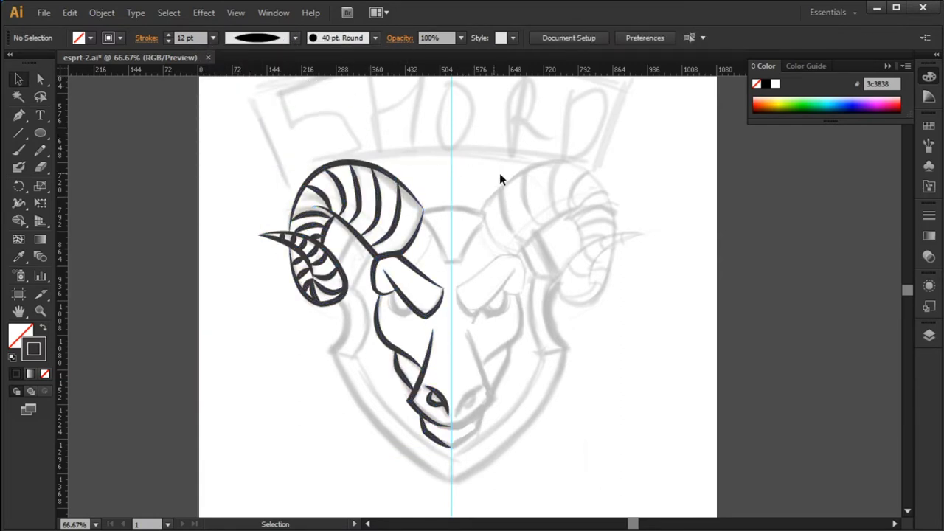
left_click_drag(516, 219, 476, 214)
key("ctrl")
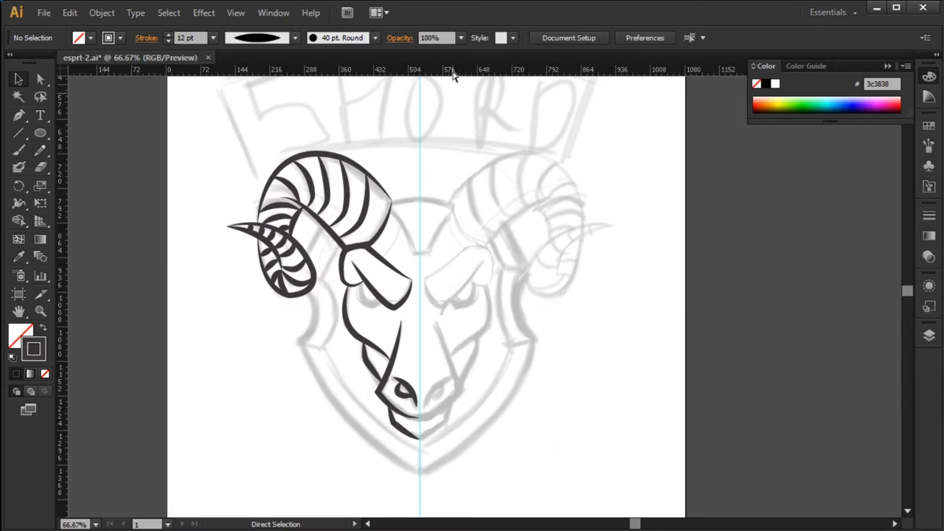
left_click_drag(327, 282, 471, 363)
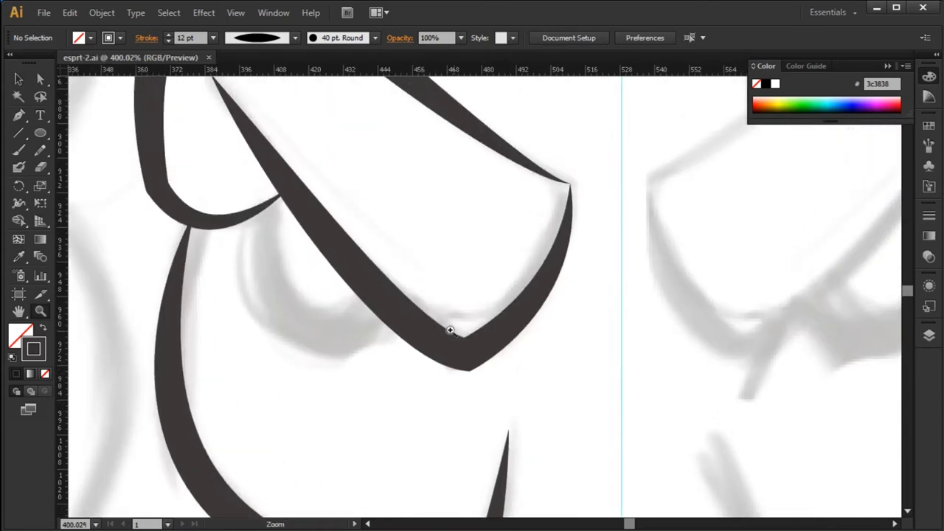
Draw a first eye outline under the brow, then discard it.
left_click(283, 198)
left_click_drag(413, 377, 413, 375)
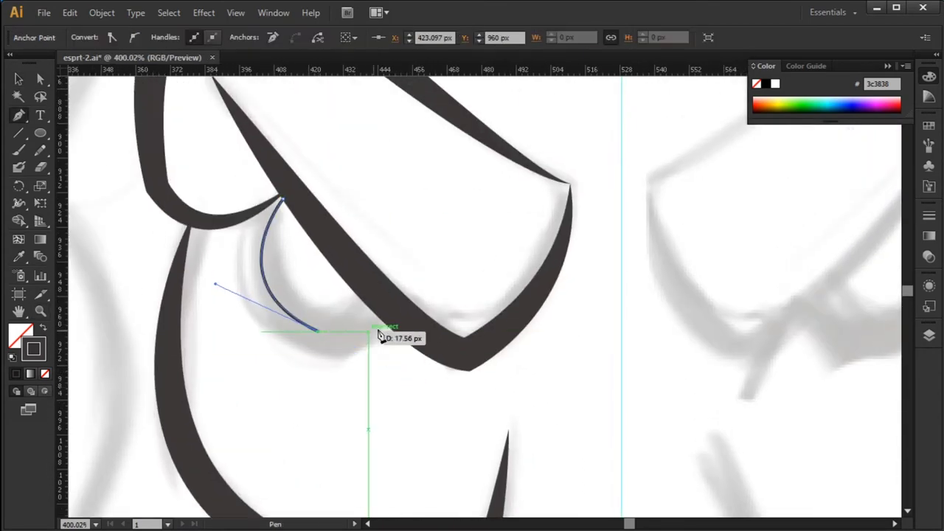
mouse_move(399, 322)
left_mouse_down()
mouse_move(455, 283)
mouse_move(443, 298)
left_mouse_up()
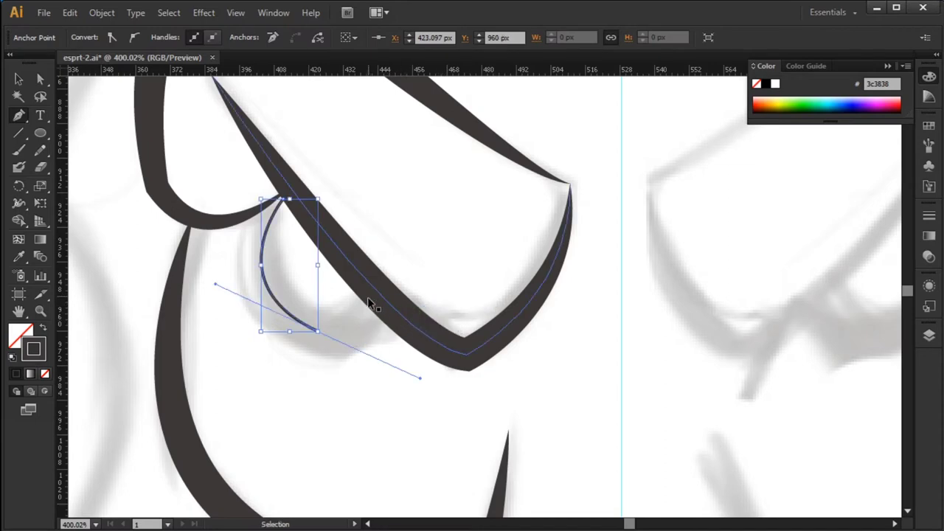
key("Delete")
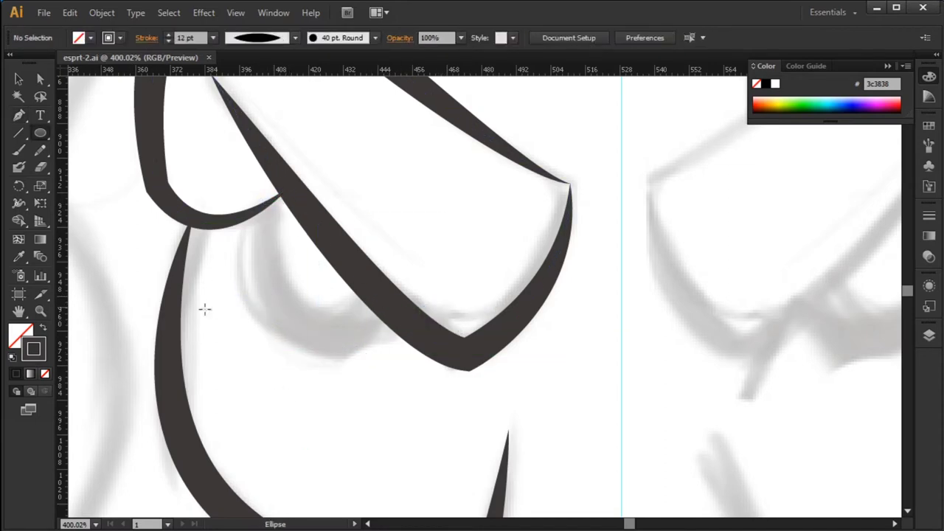
scroll(360, 241, "down", 1)
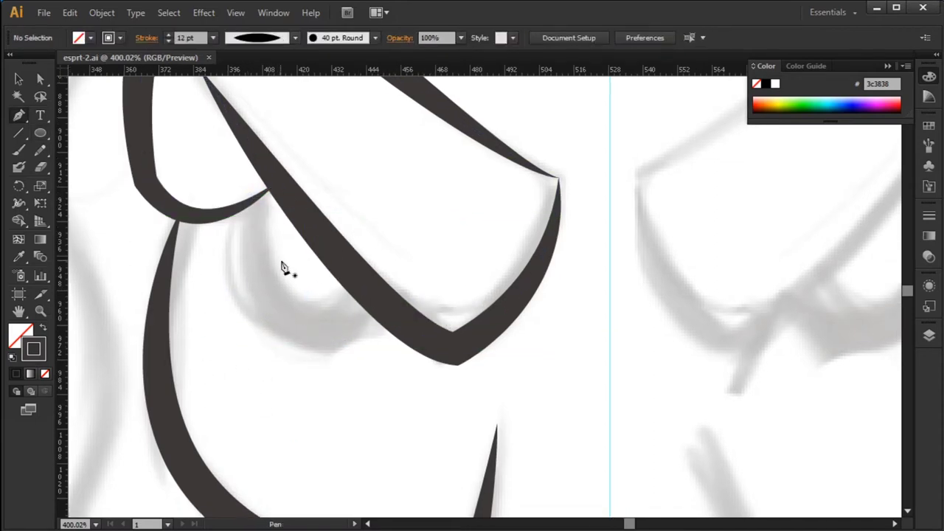
Draw a closed almond-shaped eye path from two curves under the left brow.
left_click(268, 212)
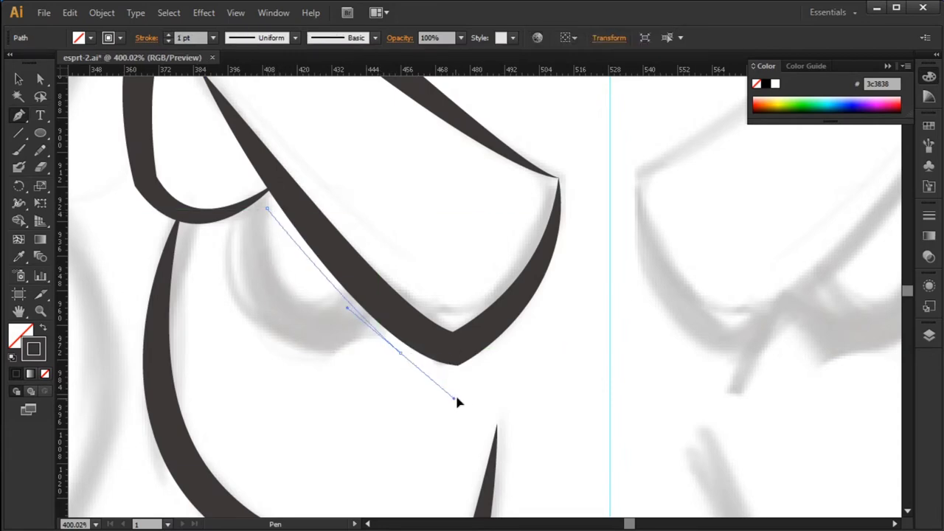
left_click_drag(402, 352, 481, 391)
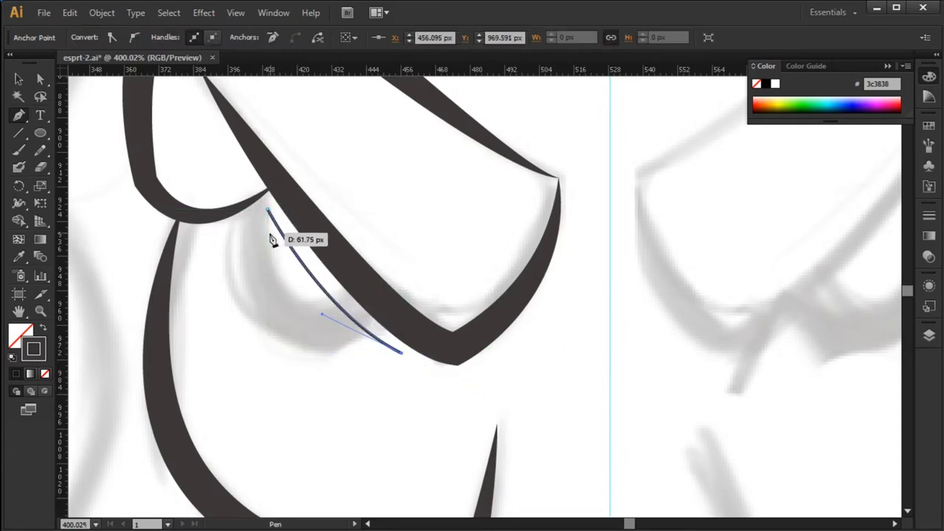
left_click(268, 312, "ctrl")
left_click(268, 212)
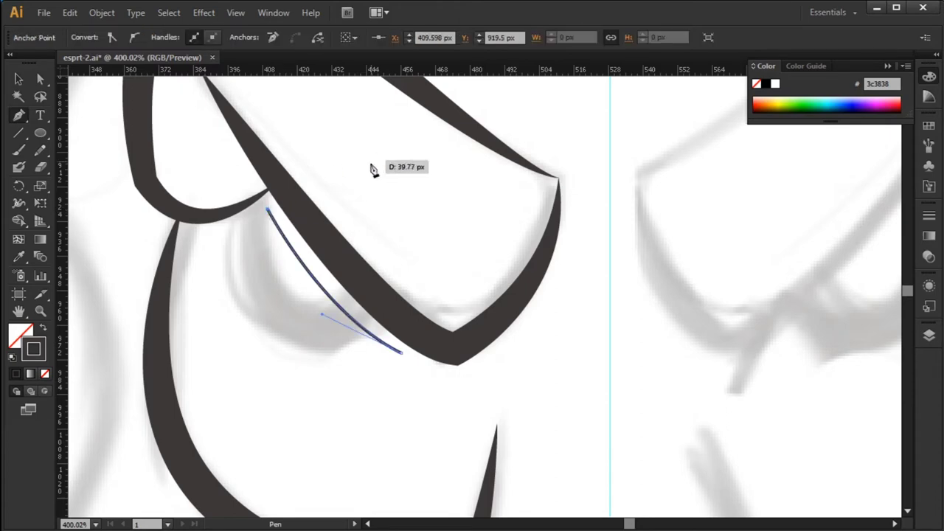
mouse_move(279, 347)
left_mouse_down()
mouse_move(310, 380)
mouse_move(355, 387)
left_mouse_up()
left_click(402, 352)
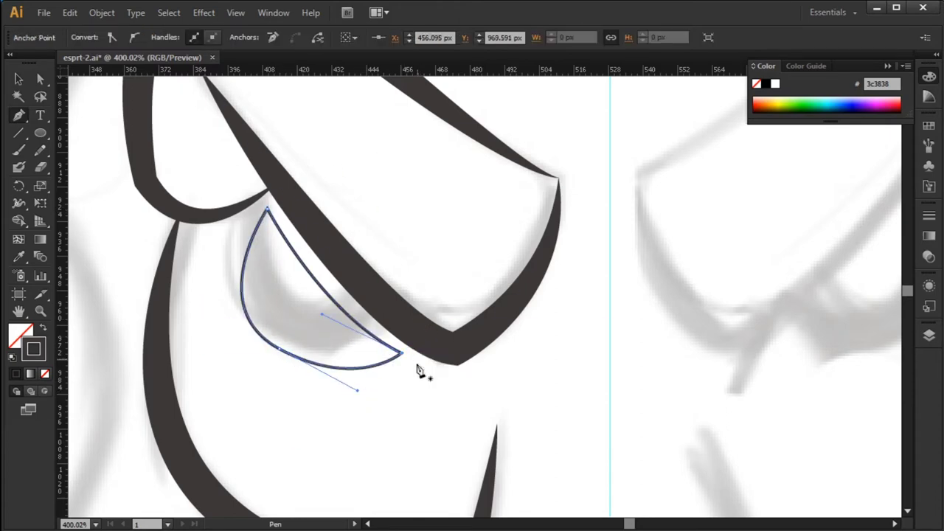
key("ctrl+minus")
key("ctrl+minus")
left_click_drag(588, 237, 421, 431)
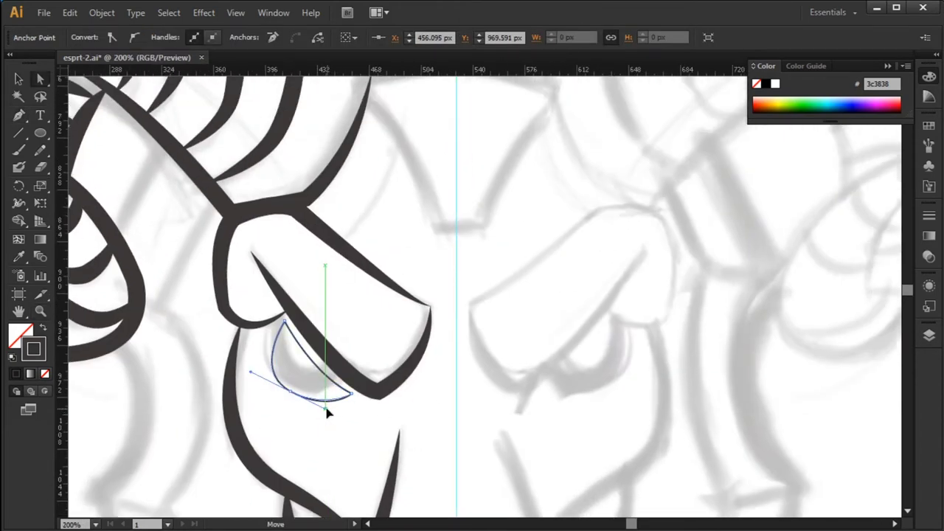
Swap fill and stroke so the eye becomes solid dark, then view the artboard.
key("shift+x")
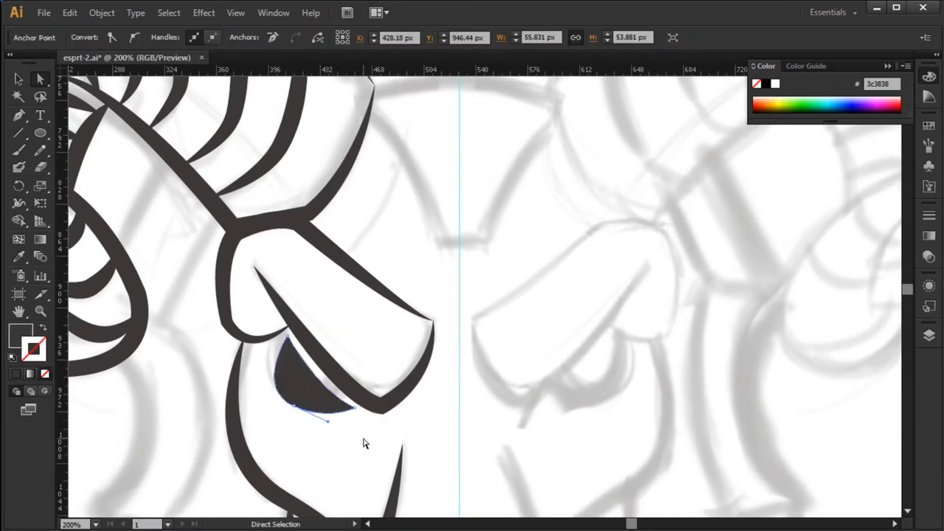
key("ctrl+shift+a")
key("ctrl+minus")
key("ctrl+minus")
key("ctrl+minus")
mouse_move(542, 284)
left_mouse_down()
mouse_move(516, 278)
mouse_move(599, 179)
left_mouse_up()
left_click_drag(390, 221, 514, 256)
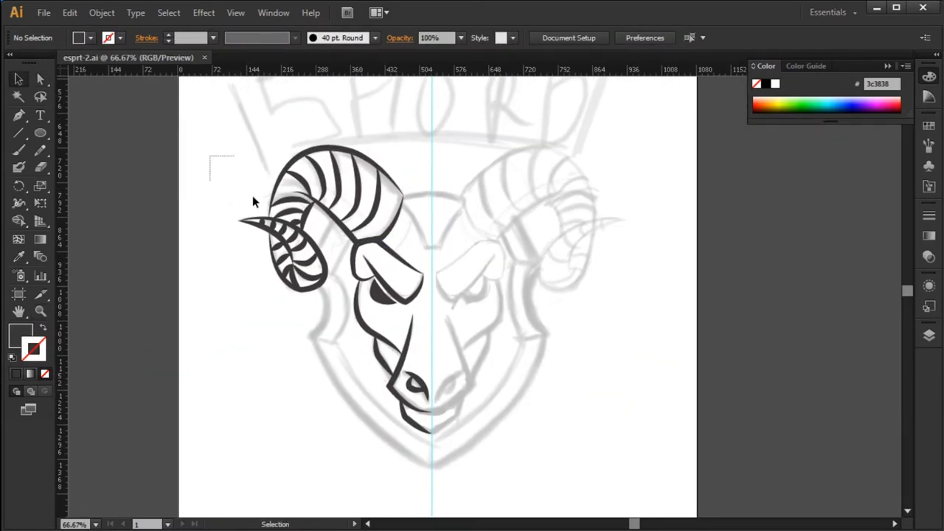
Set the left-half ram outlines' stroke to pure black #000000.
left_click_drag(211, 156, 418, 395)
double_click(44, 354)
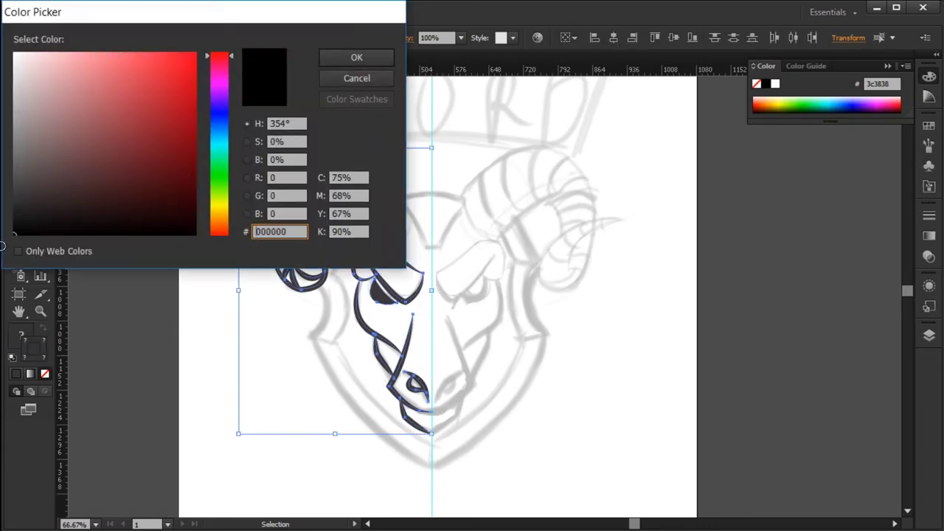
left_click(358, 56)
left_click(134, 414)
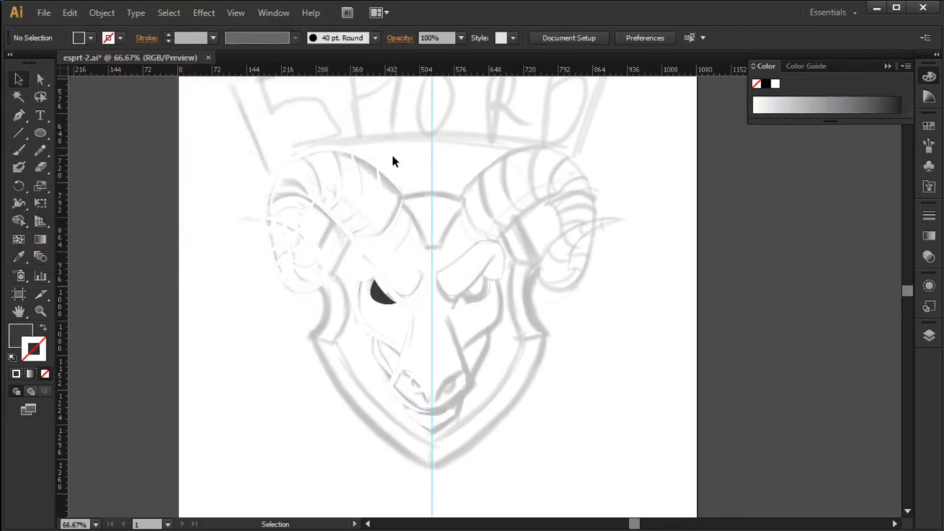
left_click_drag(360, 169, 362, 171)
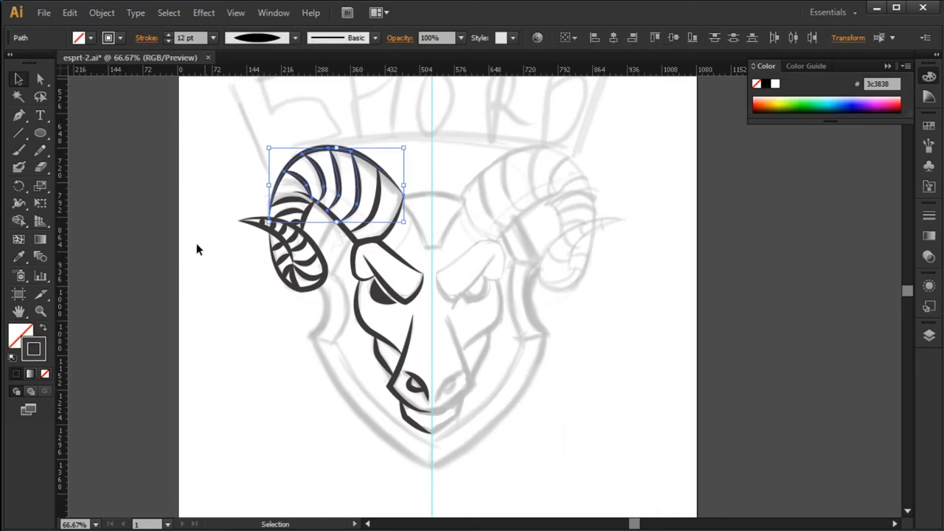
left_click_drag(220, 160, 449, 400)
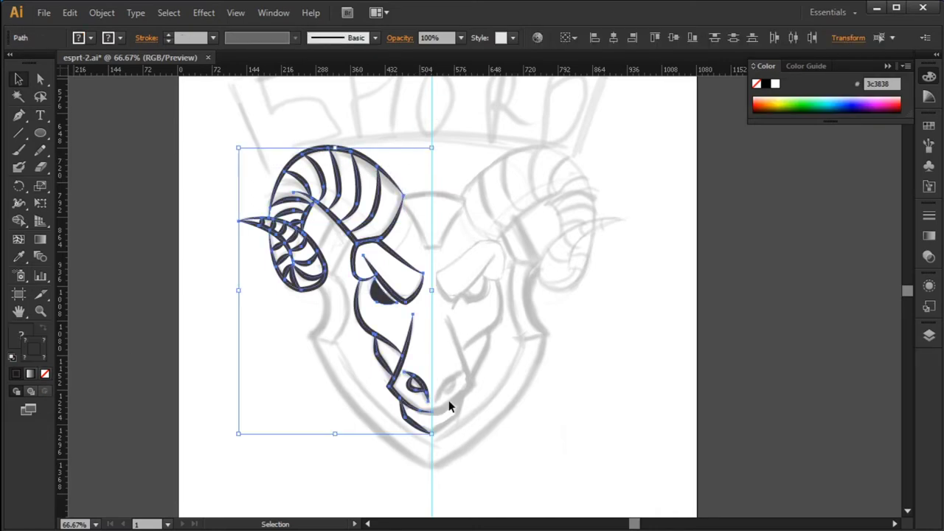
double_click(42, 352)
left_click(359, 58)
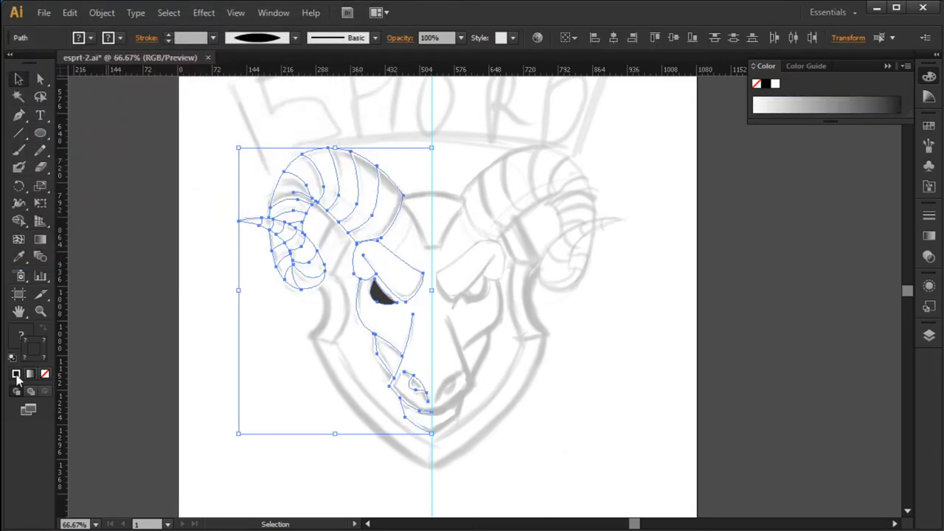
double_click(16, 375)
left_click(380, 59)
left_click(454, 171)
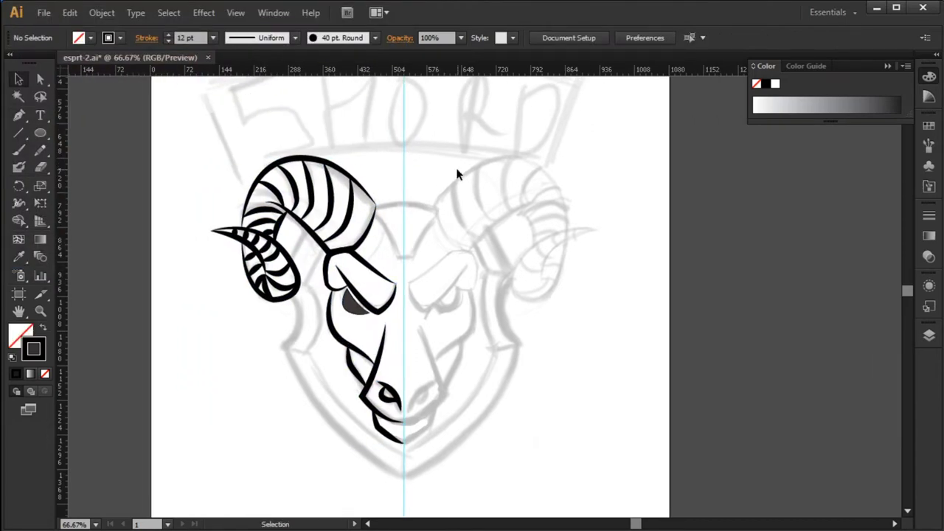
Set the eye shape's stroke to None.
left_click(396, 280)
key("slash")
key("v")
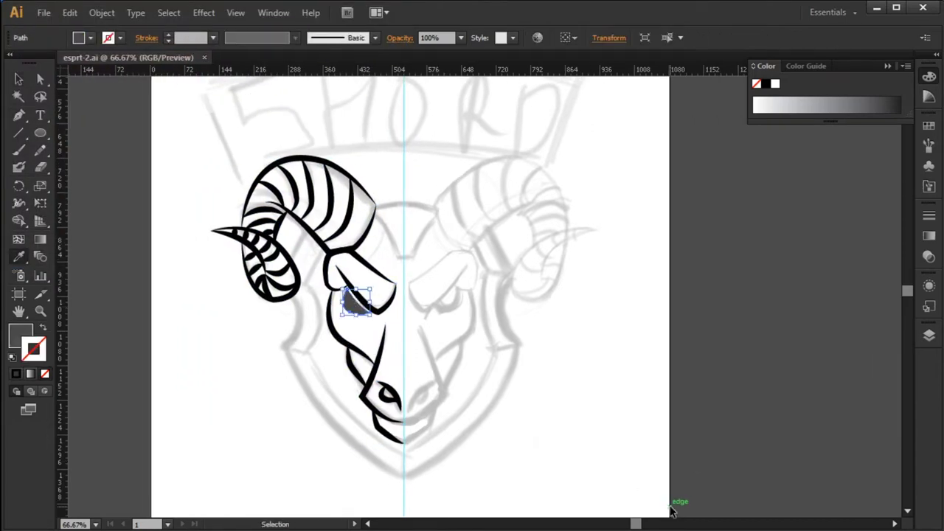
left_click(188, 156)
Paste a copy of the left-half paths, reflect it vertically, and move it onto the right half.
left_click_drag(381, 477, 382, 480)
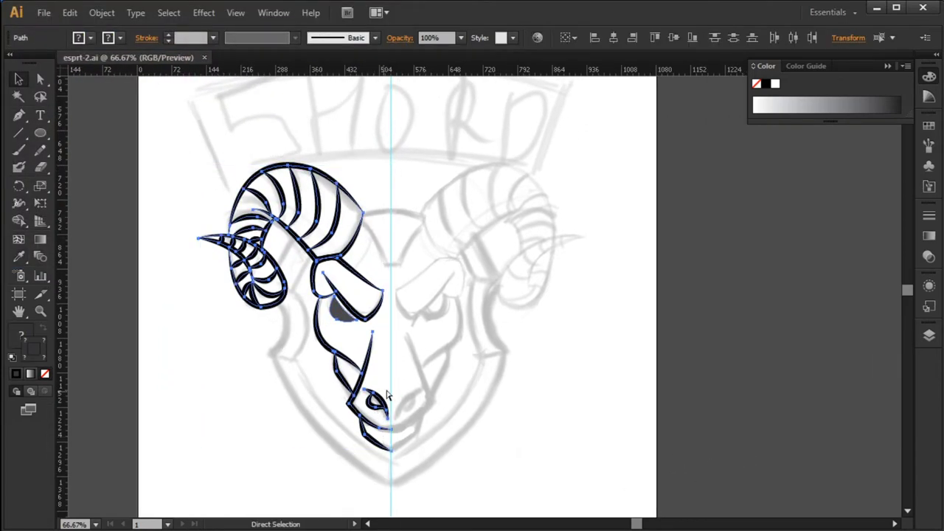
key("ctrl+c")
key("ctrl+f")
right_click(362, 361)
left_click(443, 525)
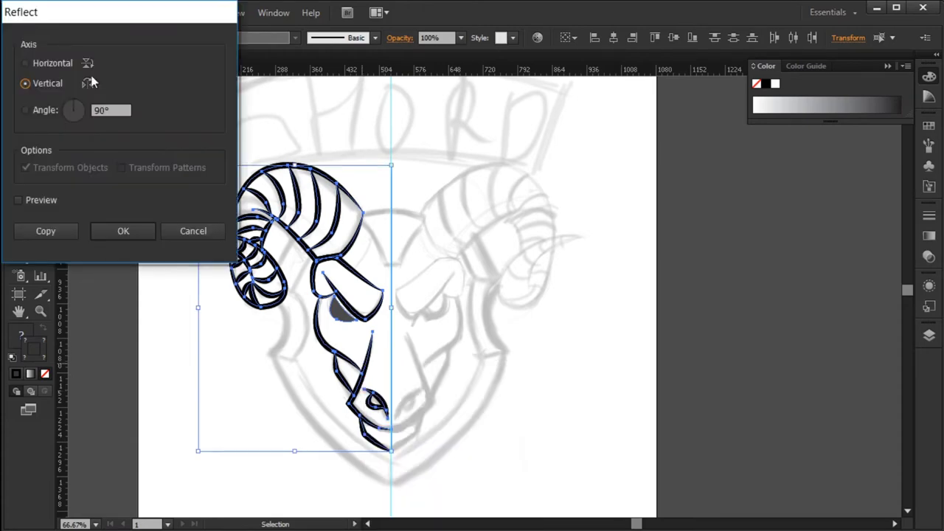
left_click(44, 228)
left_click_drag(259, 347, 480, 351)
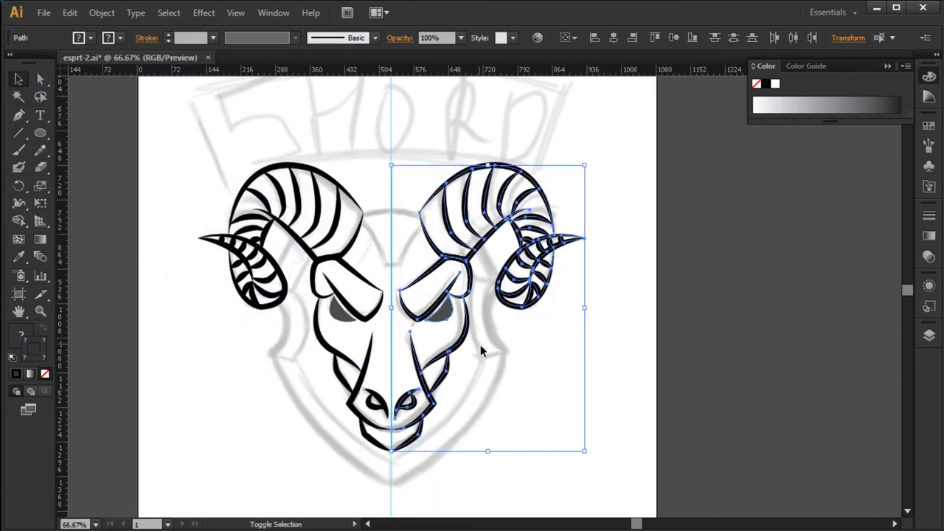
left_click(607, 400)
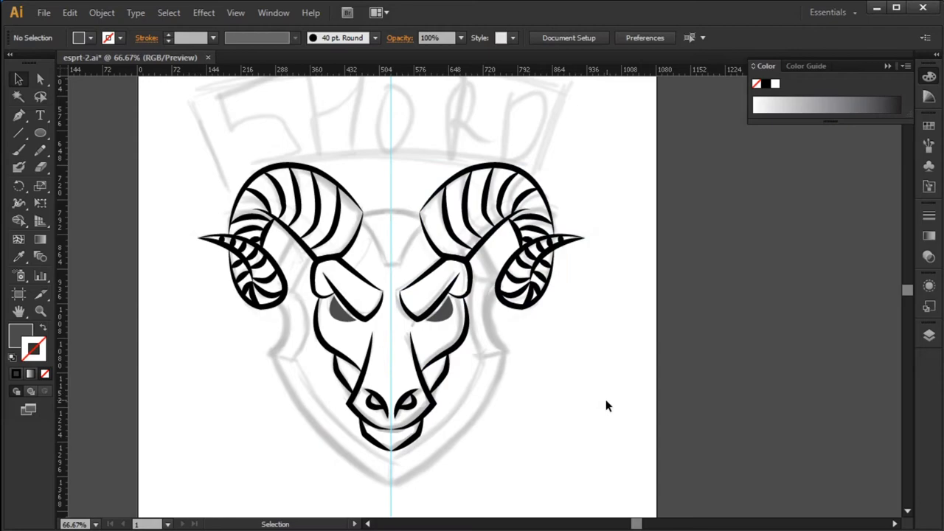
Zoom in to 200% on the ram's eyes and right horn.
left_click(497, 405)
left_click(437, 327, "alt")
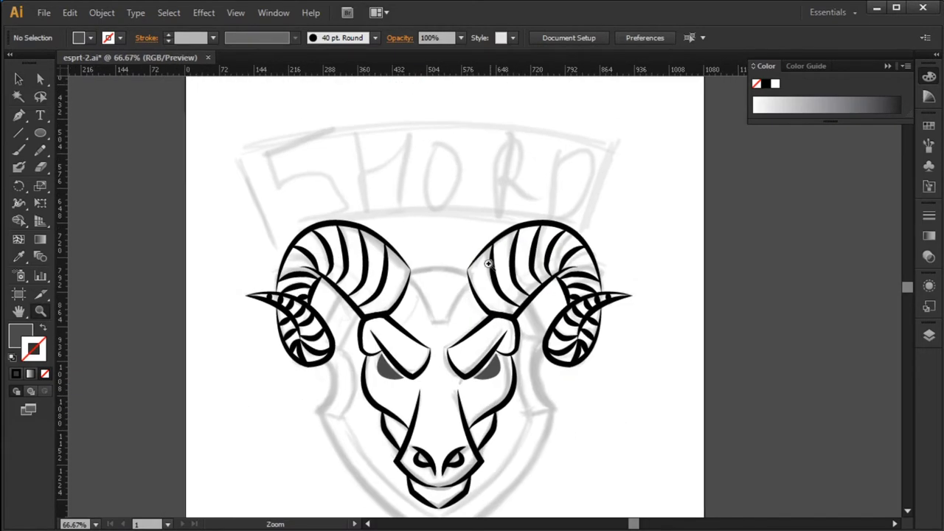
left_click_drag(488, 263, 506, 253)
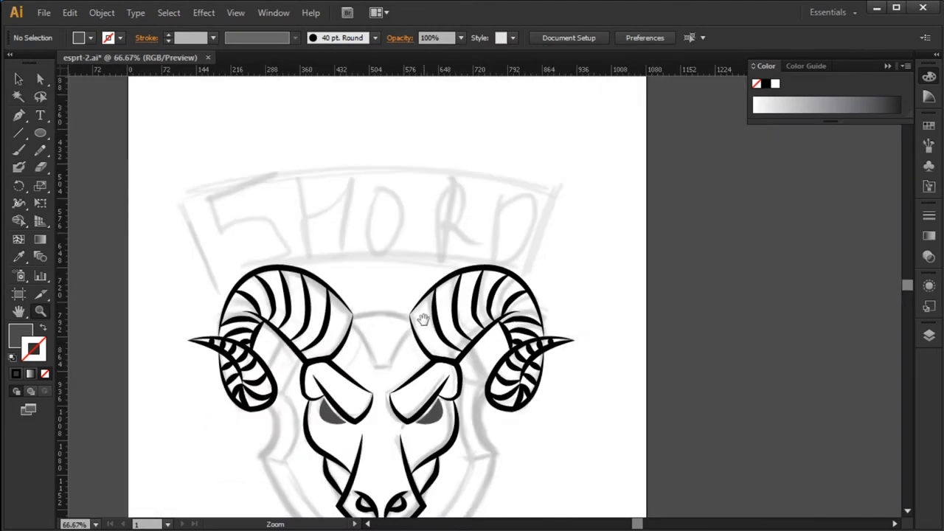
left_click_drag(495, 330, 459, 309)
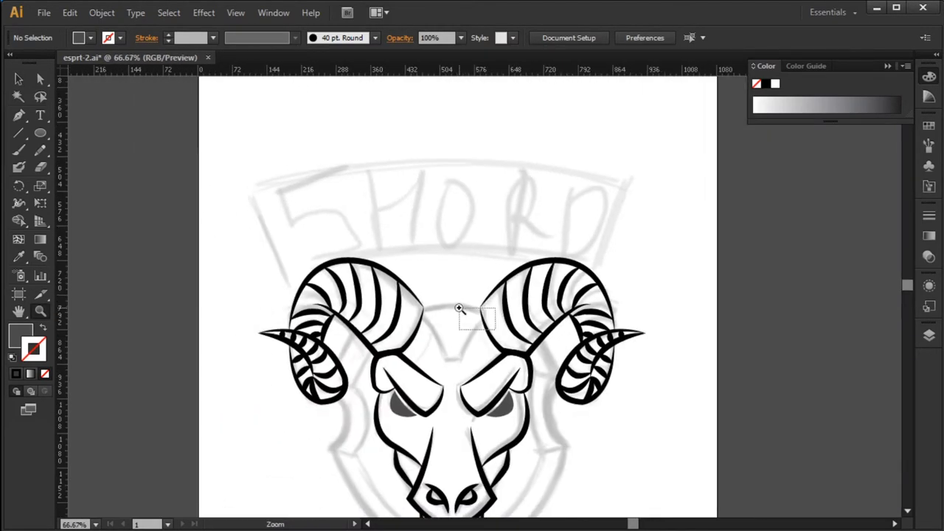
left_click(479, 390, "alt")
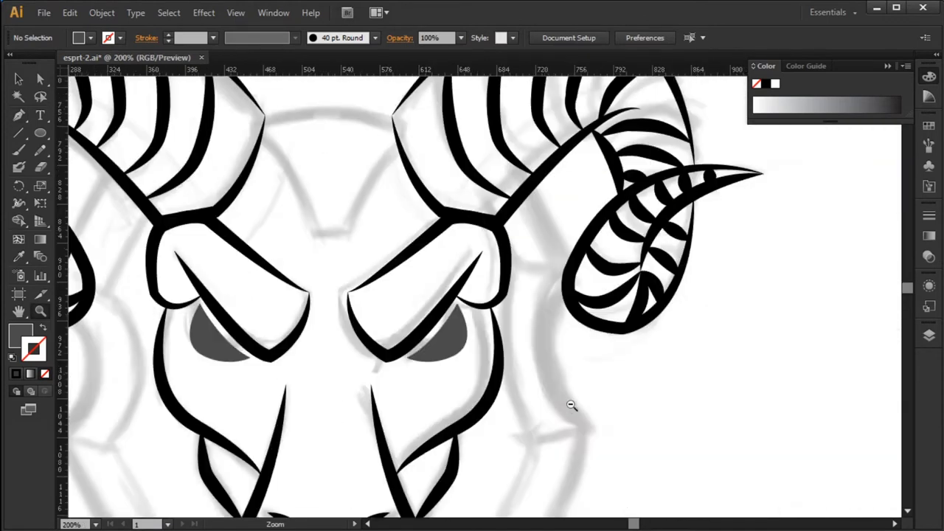
Draw a flat ellipse spanning the horns and swap its fill to a stroke.
left_click(571, 405, "alt")
key("l")
left_click_drag(375, 233, 447, 305)
key("v")
left_click_drag(375, 314, 375, 290)
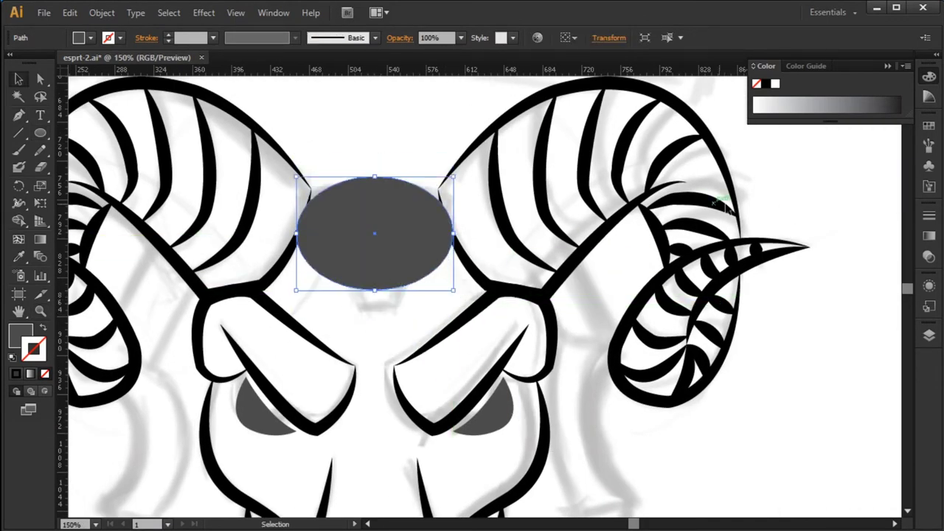
left_click_drag(415, 249, 412, 239)
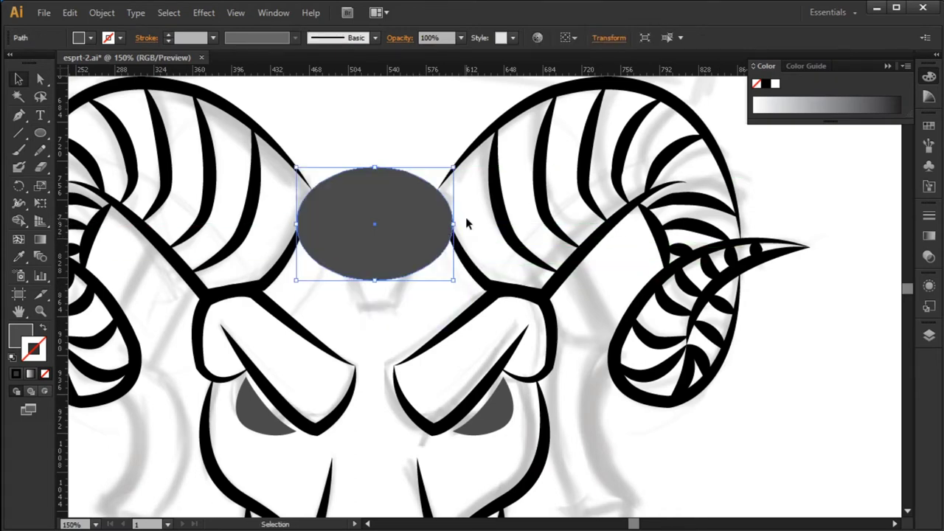
mouse_move(466, 222)
left_mouse_down()
mouse_move(481, 224)
mouse_move(423, 278)
mouse_move(420, 255)
left_mouse_up()
left_click(824, 191)
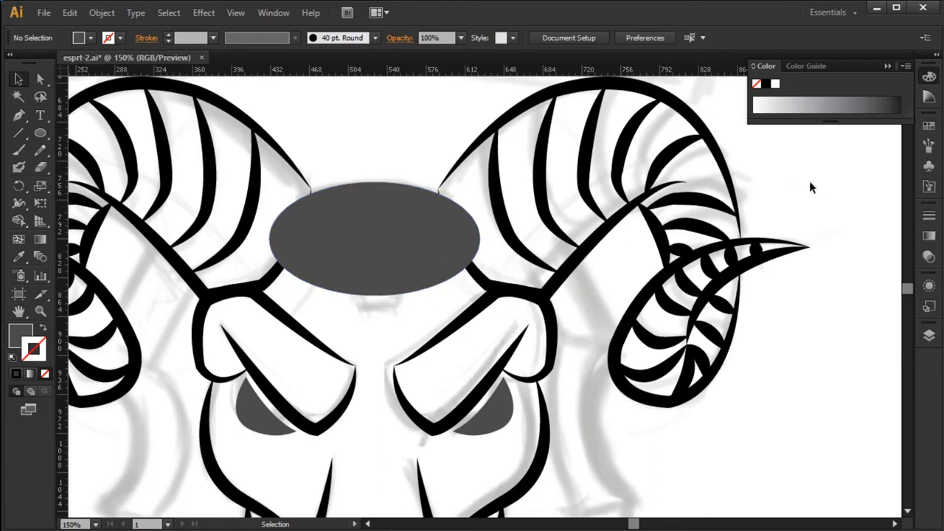
left_click(417, 259)
key("shift+x")
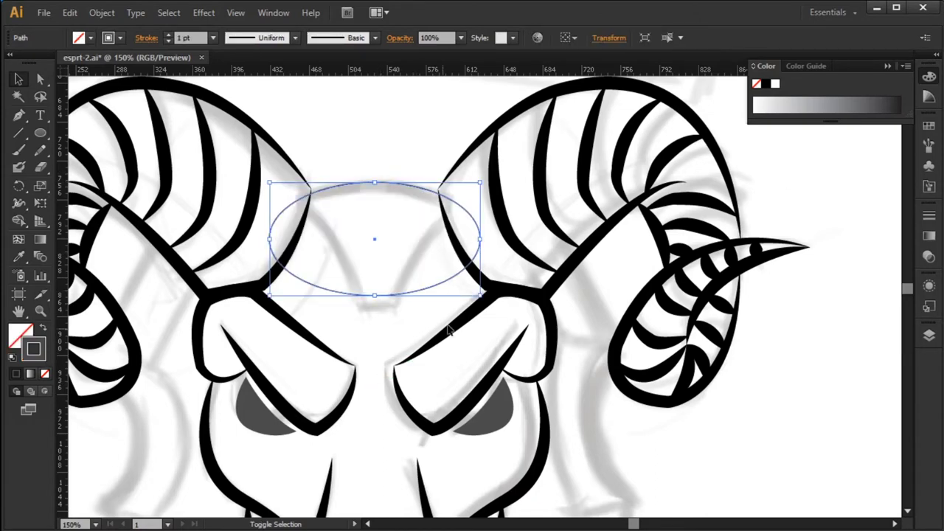
scroll(398, 354, "up", 3)
Delete the ellipse's bottom anchor and trim the arc ends beyond both horns.
key("a")
left_click(369, 351)
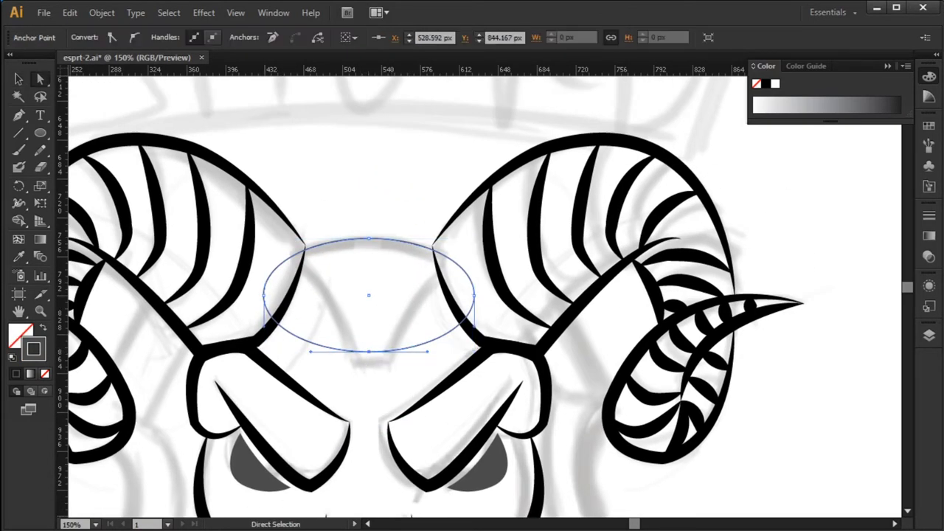
key("Delete")
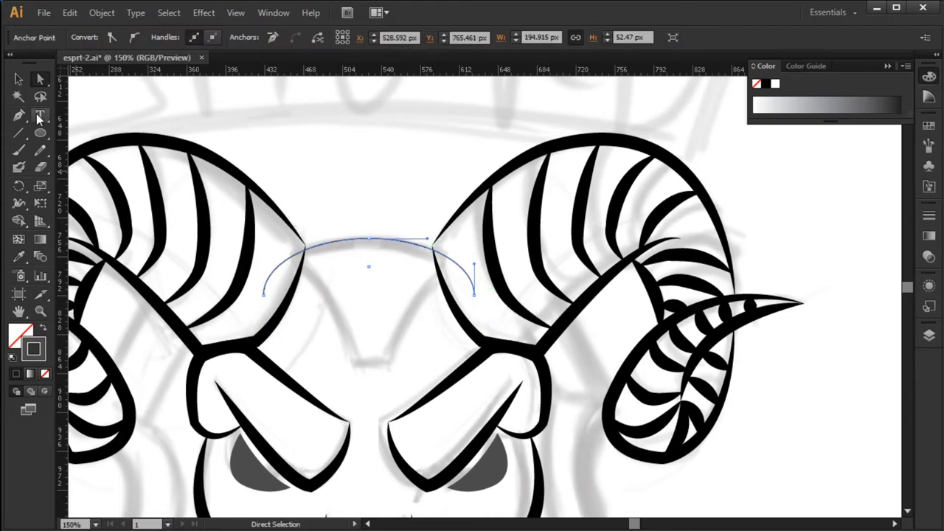
left_click_drag(19, 114, 81, 131)
left_click(436, 251)
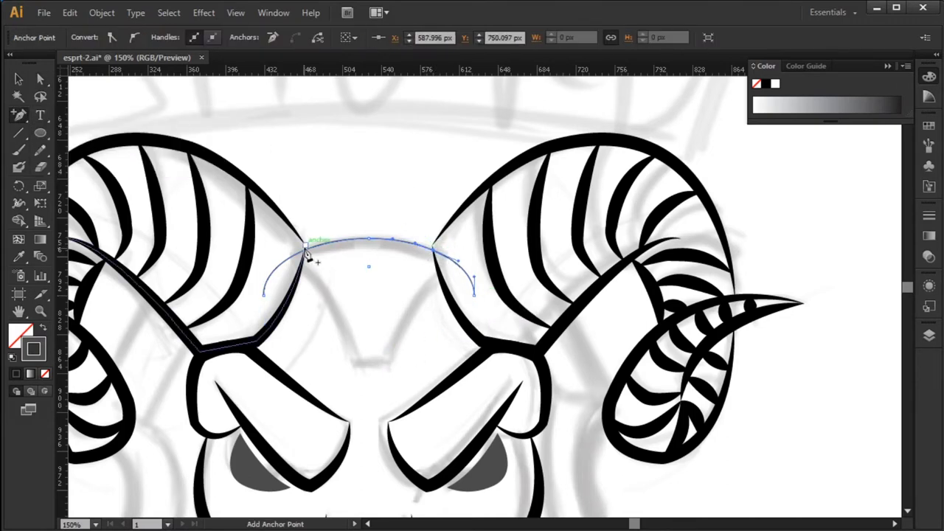
left_click(305, 251)
key("a")
left_click(263, 295)
key("Delete")
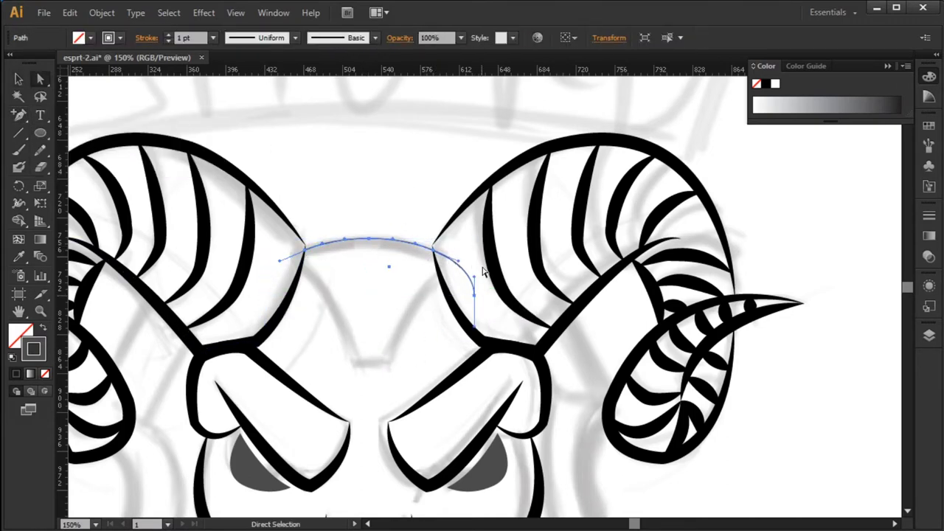
left_click(474, 295)
key("Delete")
key("v")
Eyedropper the horns' black 12 pt stroke onto the arc.
left_click(392, 212)
left_click(369, 240)
key("i")
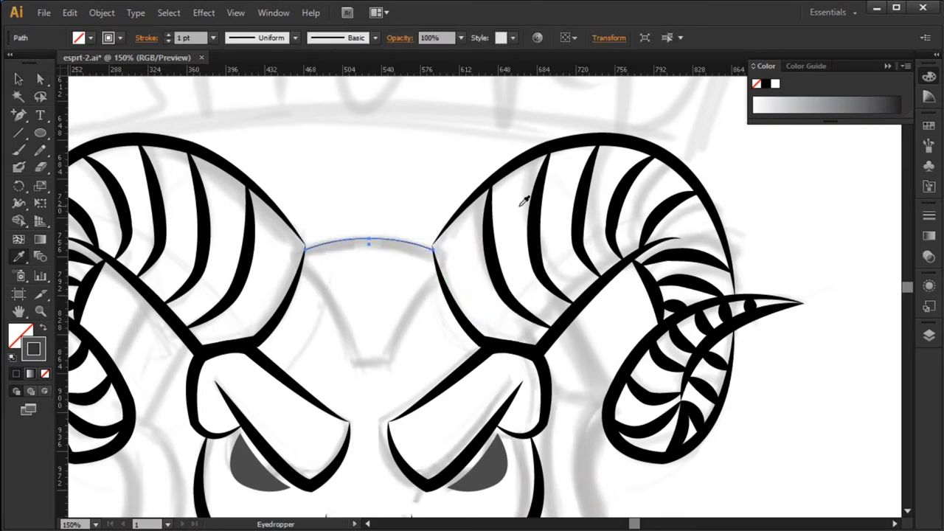
left_click(463, 194)
key("ctrl+shift+a")
key("b")
left_click(369, 241, "ctrl")
Give the arc an elliptical tapered width profile.
key("v")
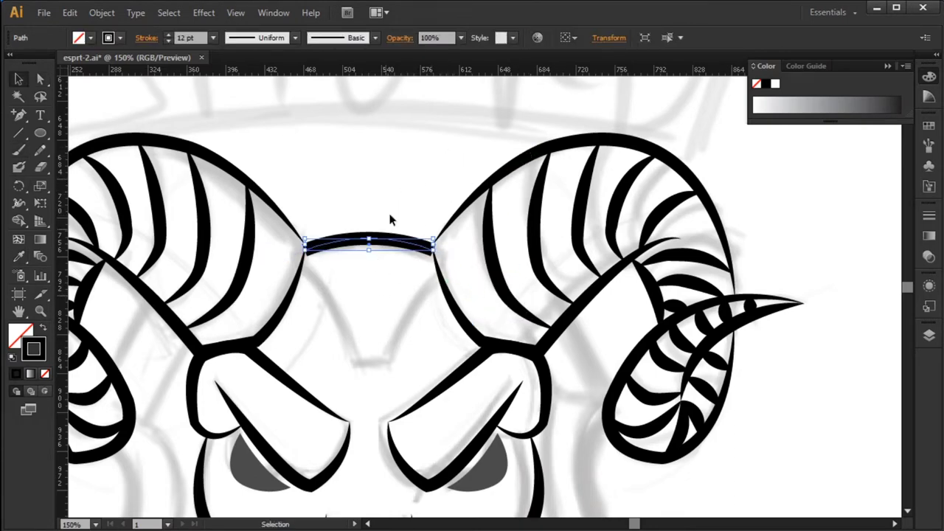
left_click(297, 38)
left_click(276, 131)
left_click(295, 37)
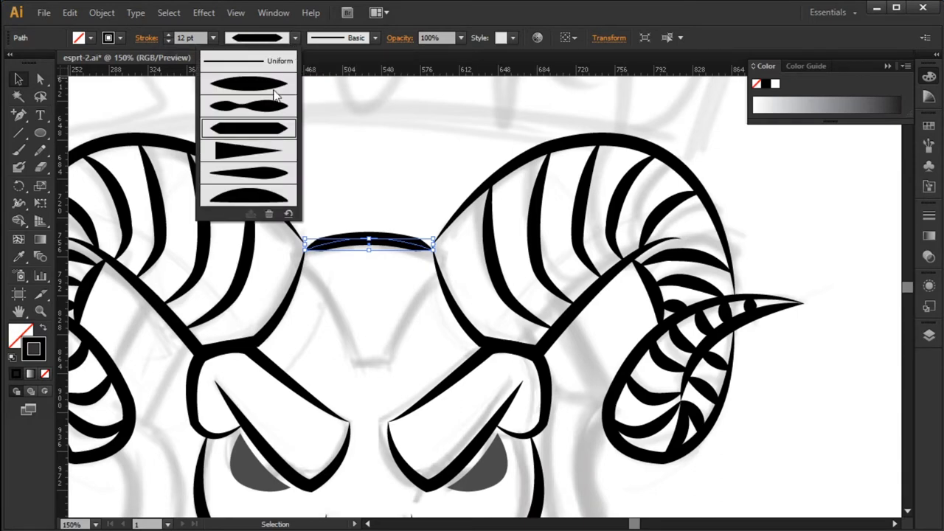
left_click(277, 90)
left_click(494, 135)
left_click(549, 377, "ctrl+alt")
left_click(548, 377, "ctrl+alt")
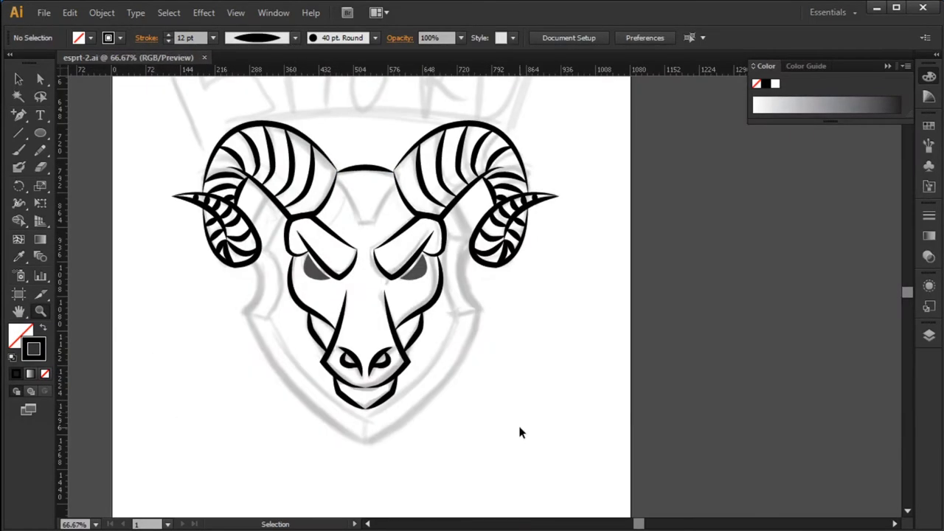
Pen-draw a curve from the left horn's inner corner down toward the forehead centre.
left_click(554, 437, "ctrl+alt")
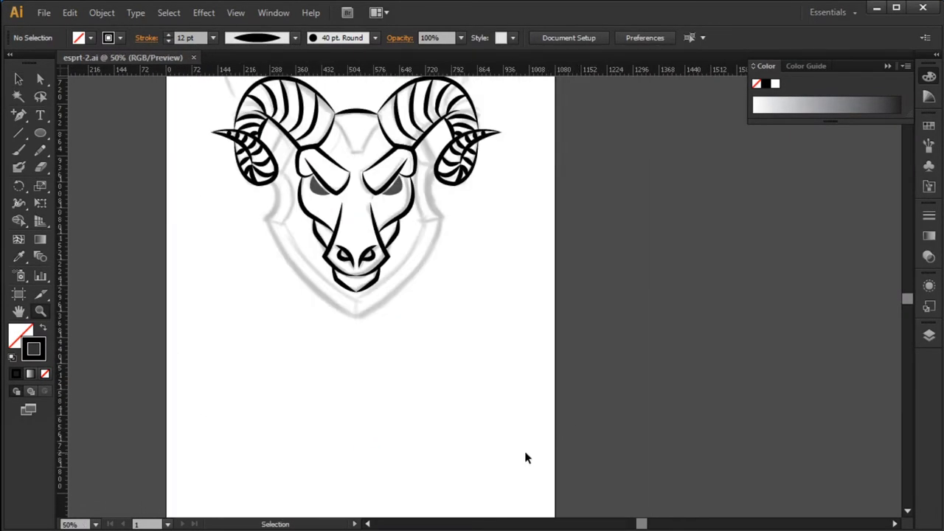
mouse_move(436, 270)
left_mouse_down()
mouse_move(493, 406)
mouse_move(384, 372)
left_mouse_up()
left_click_drag(310, 258, 512, 356)
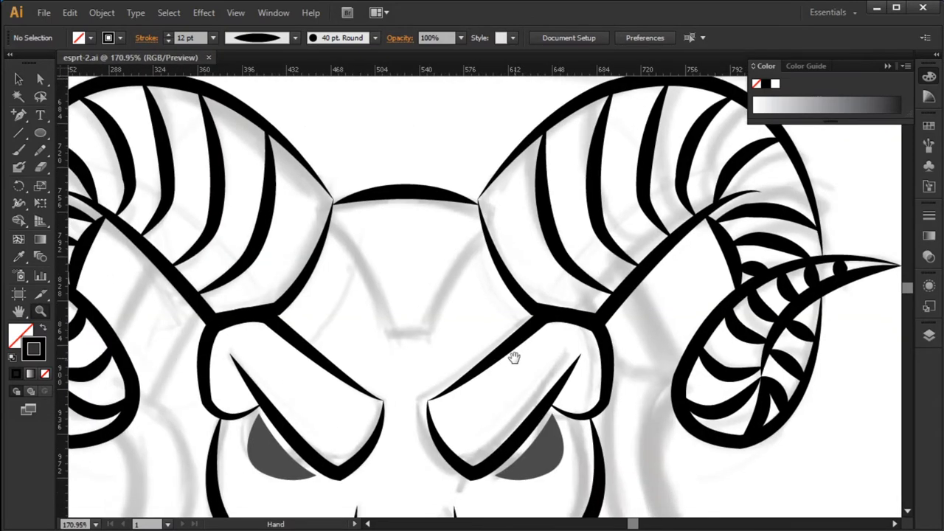
key("p")
left_click(328, 220)
left_click_drag(393, 334, 424, 331)
key("v")
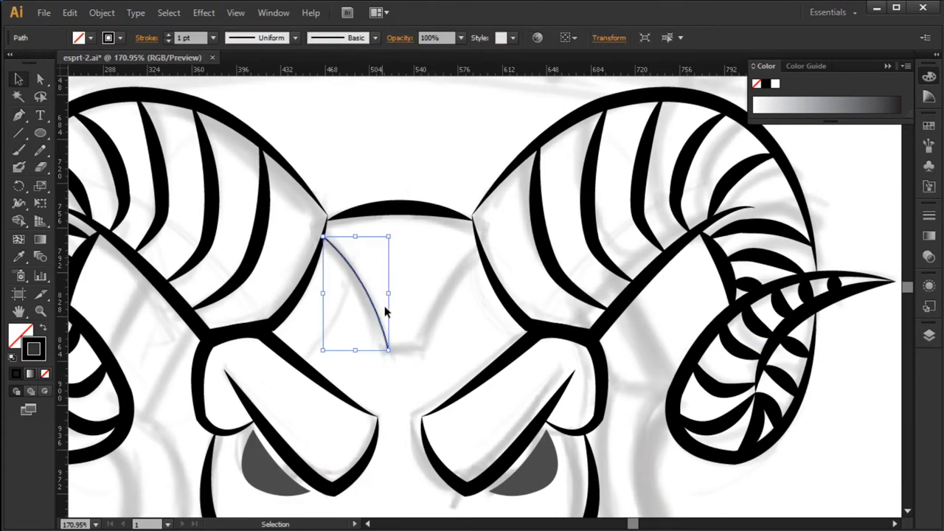
Reflect a copy of the curve and move it to the right horn's inner corner.
right_click(384, 305)
left_click(591, 435)
left_click(47, 230)
mouse_move(379, 288)
left_mouse_down()
mouse_move(463, 283)
mouse_move(452, 282)
left_mouse_up()
left_click(377, 320, "shift")
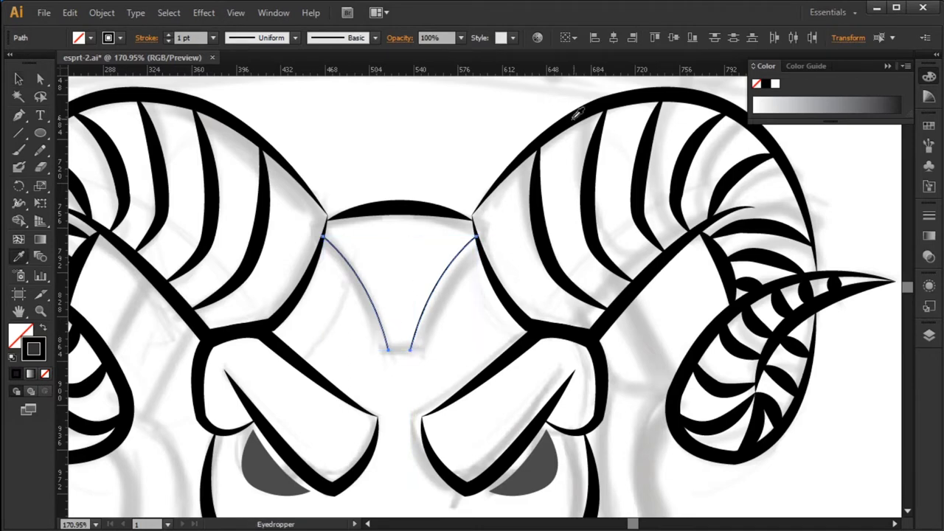
Apply the horns' black stroke to both curves with an ellipse width profile at 9 pt.
key("i")
left_click(510, 148)
key("v")
left_click(295, 37)
left_click(259, 70)
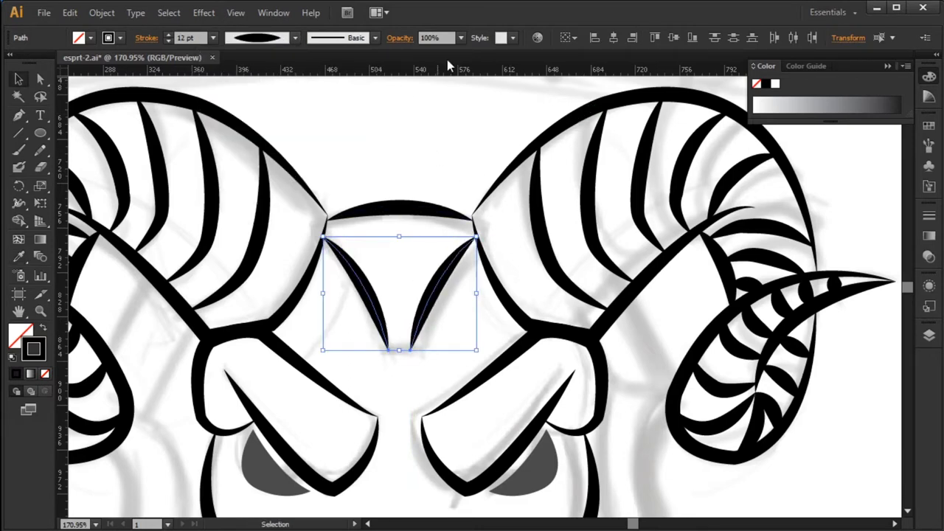
left_click(214, 38)
left_click(232, 228)
left_click(477, 121)
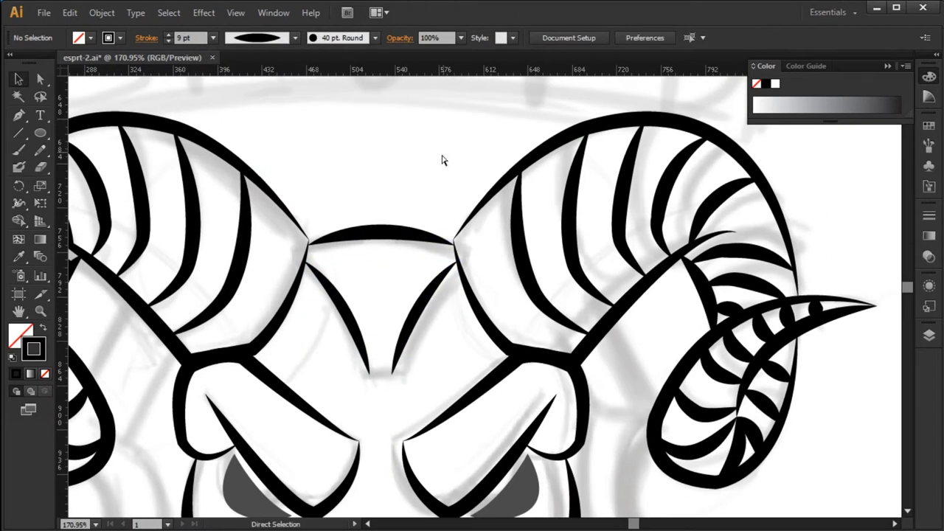
Join the two lower curve ends into a V on the forehead.
left_click(368, 376)
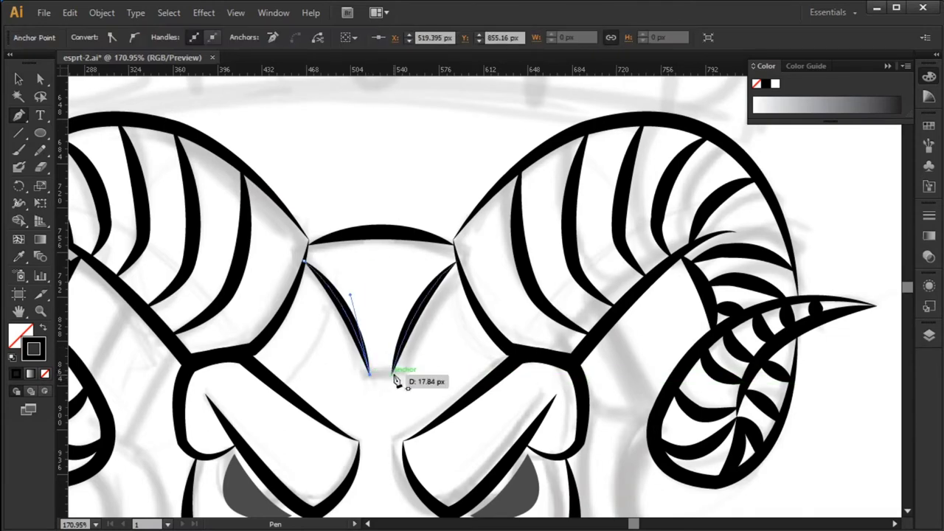
left_click(395, 373)
left_click(443, 365, "ctrl")
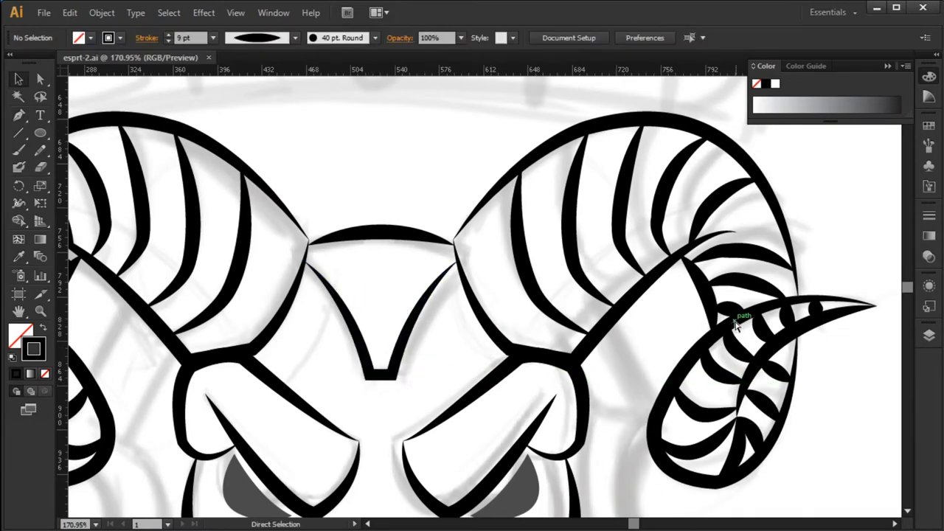
key("ctrl+minus")
key("ctrl+minus")
key("ctrl+minus")
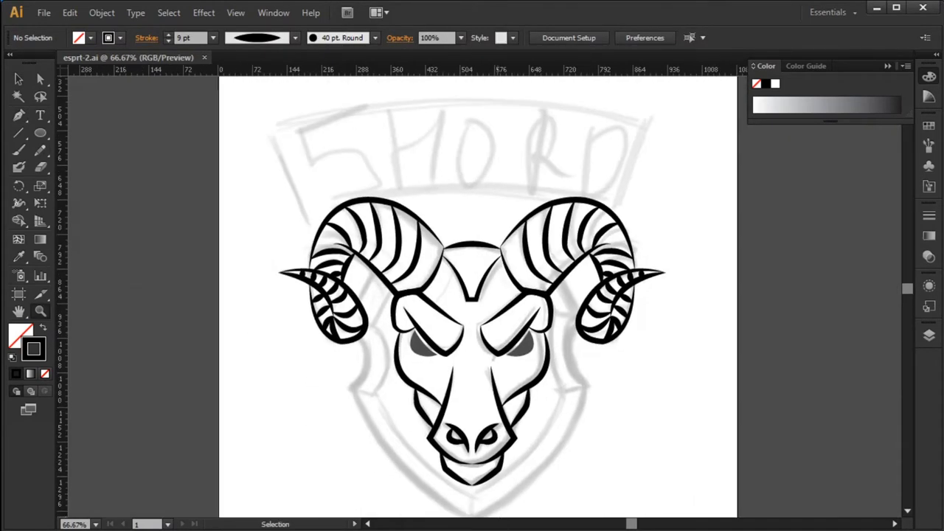
Drag the faded ram sketch off the artboard to the right, then zoom in on the inked head.
left_click(599, 441)
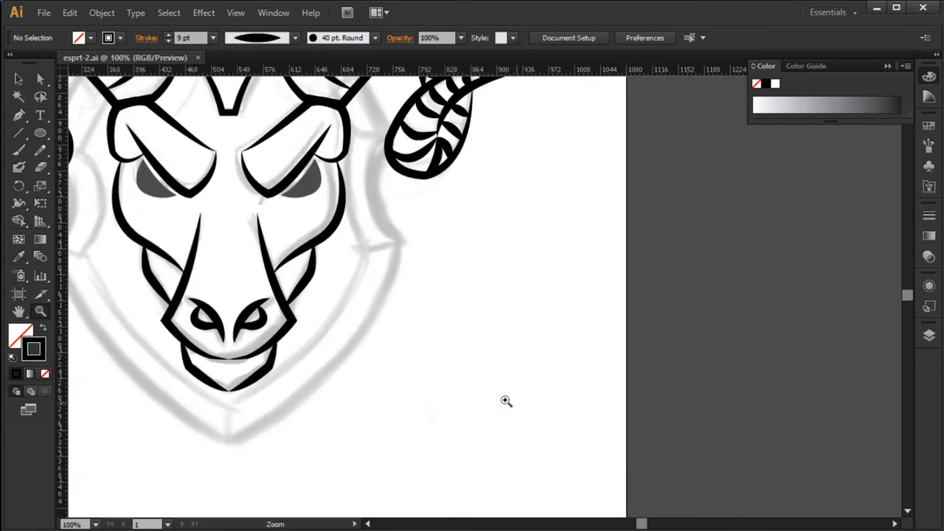
key("ctrl+minus")
mouse_move(634, 404)
left_mouse_down()
mouse_move(487, 376)
mouse_move(500, 424)
left_mouse_up()
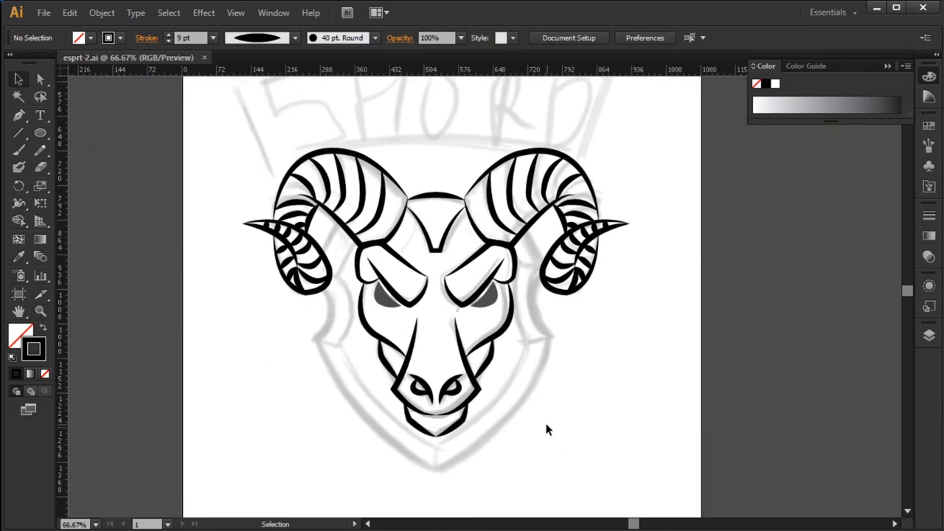
key("ctrl+minus")
mouse_move(247, 129)
left_mouse_down()
mouse_move(566, 438)
mouse_move(768, 443)
left_mouse_up()
left_click_drag(230, 115, 575, 451)
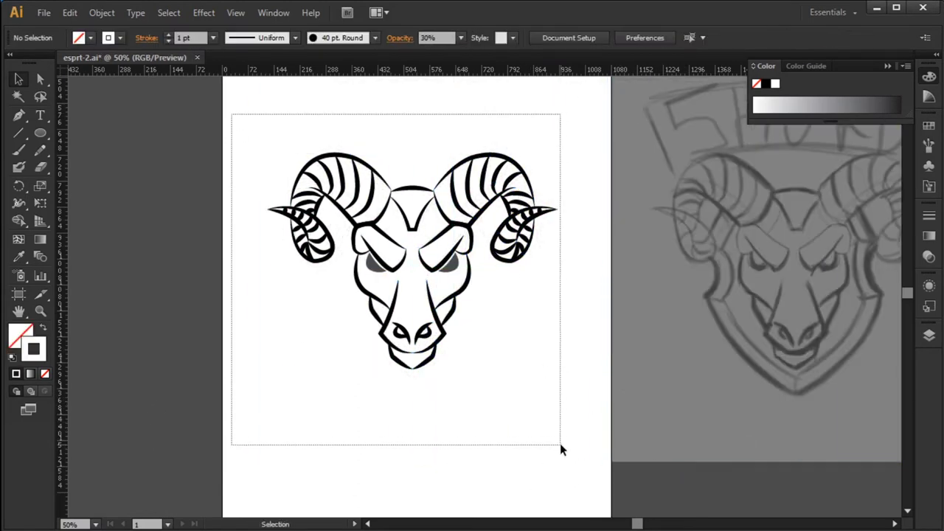
left_click(578, 455)
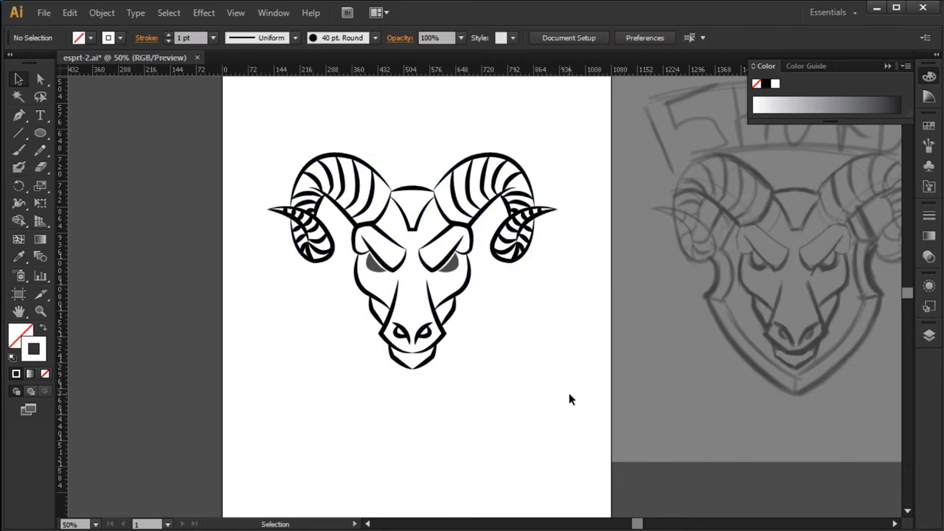
left_click_drag(269, 140, 574, 370)
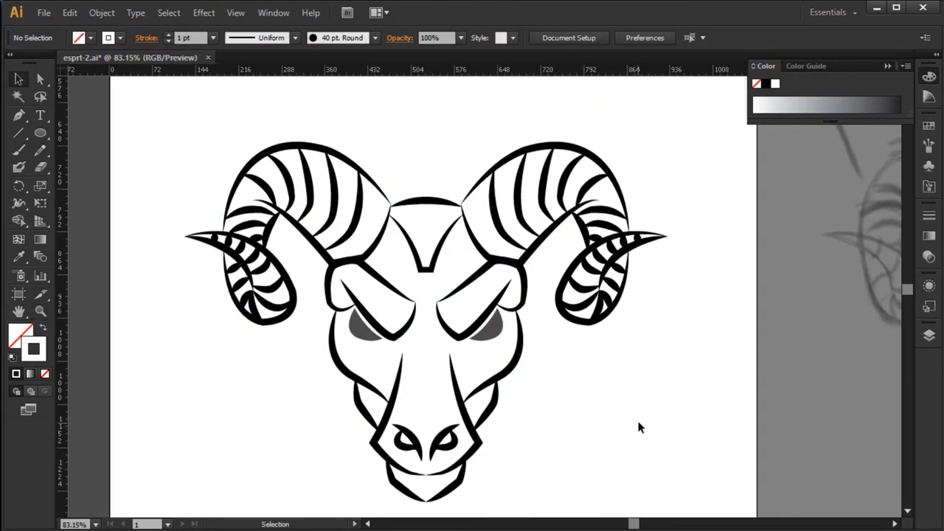
key("p")
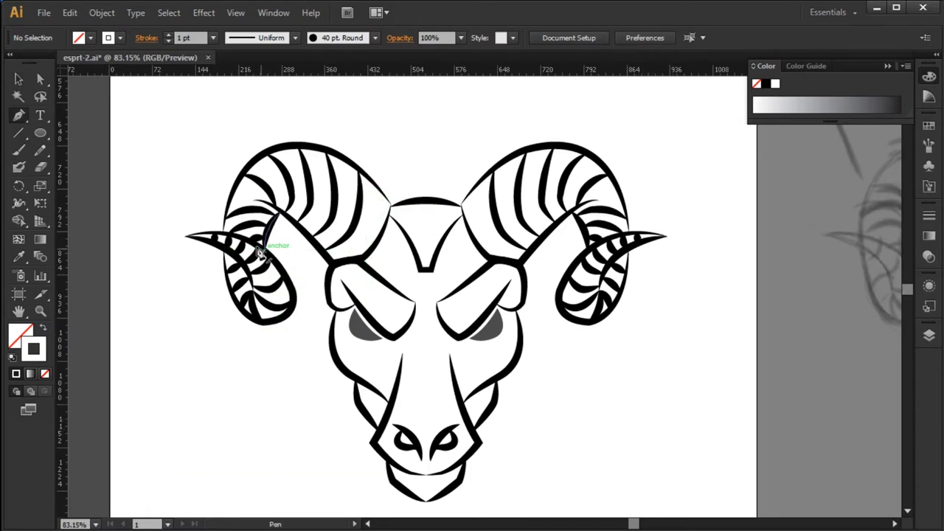
Draw a Pen curve along the left horn's lower curl and eyedropper the black horn stroke onto it.
key("v")
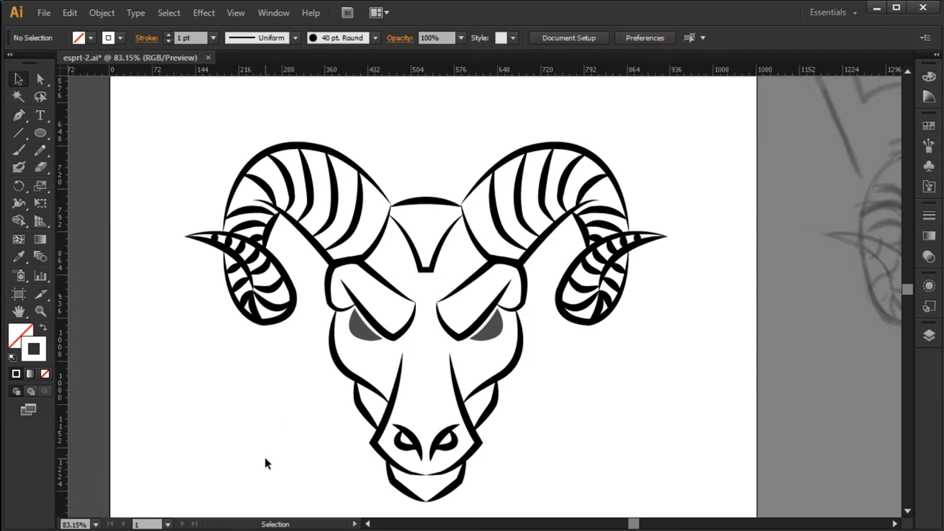
key("ctrl+a")
key("a")
key("ctrl+shift+a")
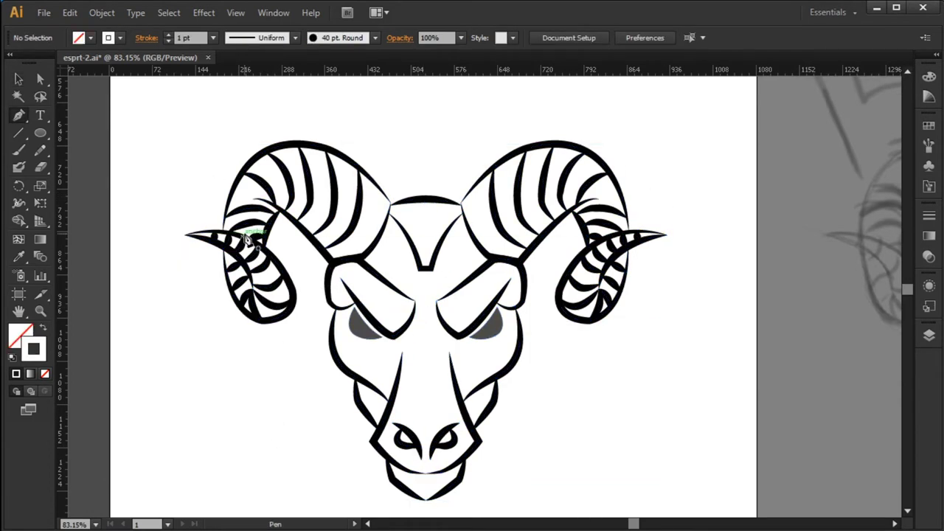
key("p")
left_click_drag(185, 235, 201, 242)
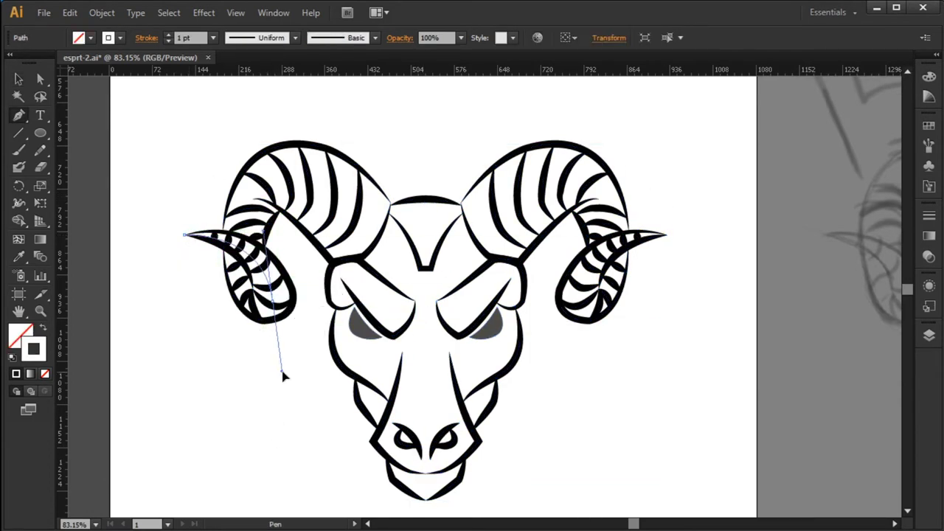
left_click_drag(290, 384, 290, 383)
mouse_move(273, 303)
left_mouse_down()
mouse_move(232, 313)
mouse_move(253, 316)
left_mouse_up()
key("i")
left_click(389, 193)
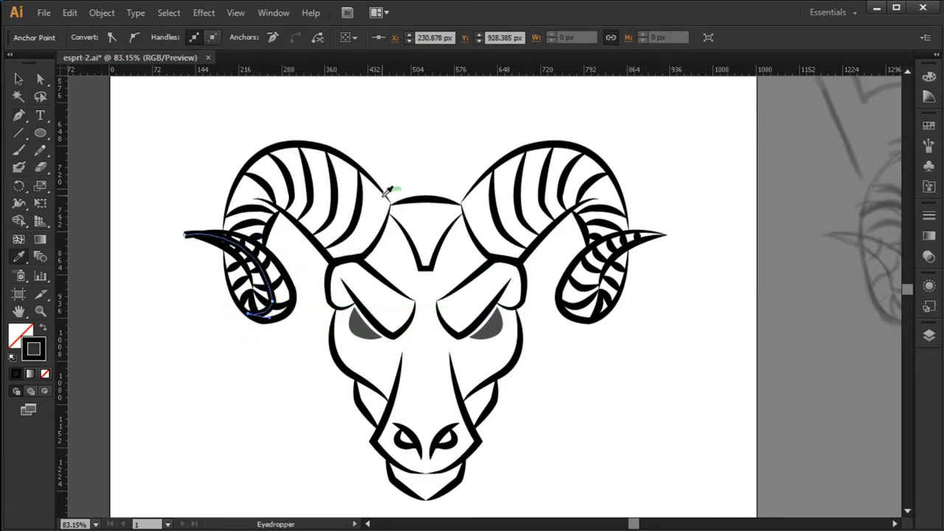
Give the lower-curl curve a tapered width profile at 10 pt, then save the document.
key("v")
left_click(230, 101)
left_click(229, 243)
left_click(295, 38)
left_click(258, 63)
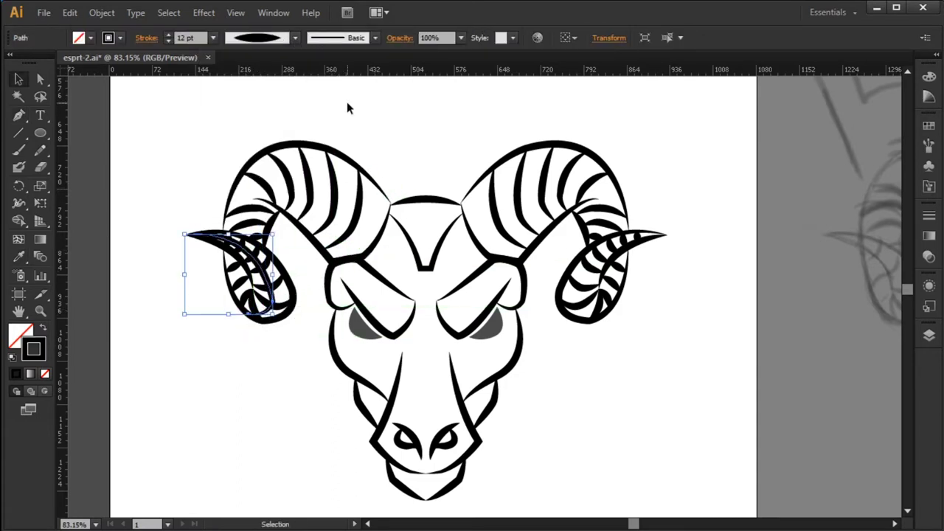
left_click(324, 147)
left_click(273, 284)
left_click(213, 37)
left_click(234, 243)
left_click(369, 143)
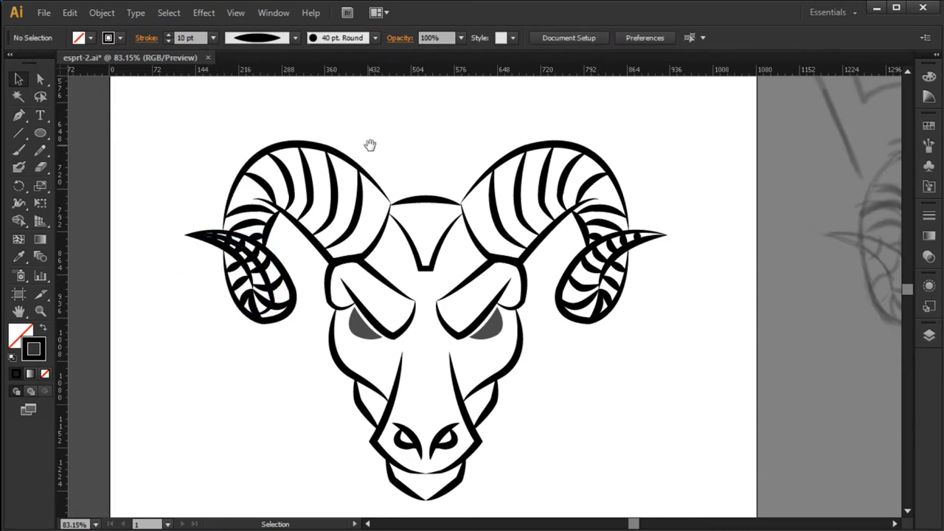
left_click_drag(367, 159, 360, 194)
key("ctrl+s")
key("s")
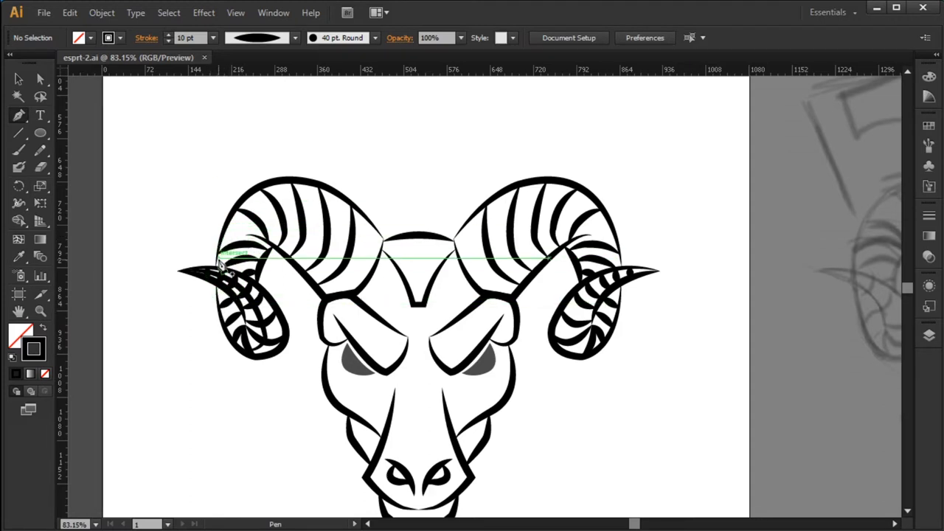
Draw a second curve across the left horn's upper coil and give it a tapered profile.
left_click_drag(221, 237, 336, 242)
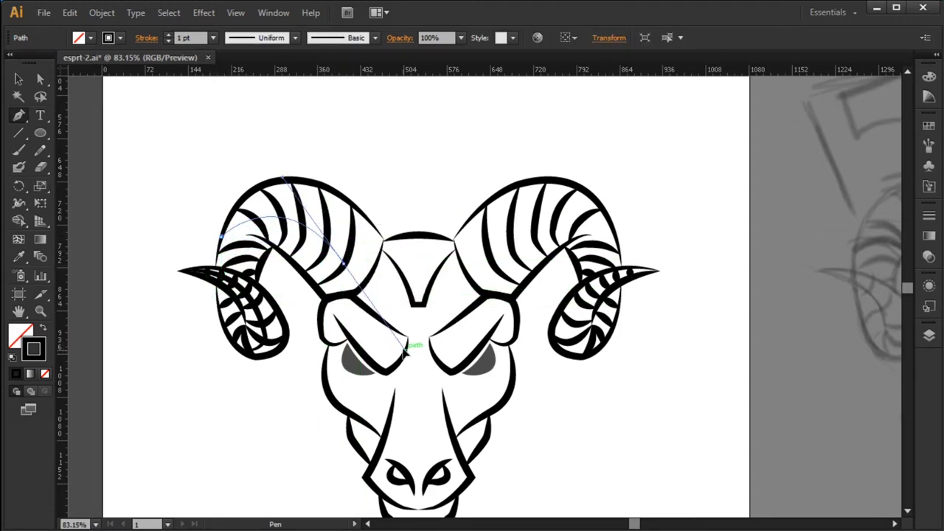
left_click_drag(366, 290, 370, 296)
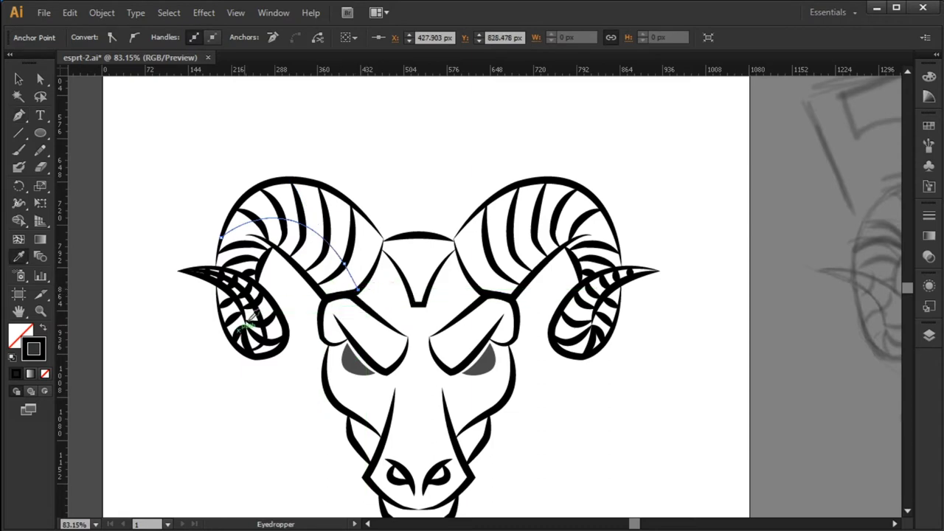
key("v")
left_click_drag(419, 122, 367, 193)
left_click(296, 38)
left_click(253, 96)
left_click(392, 169)
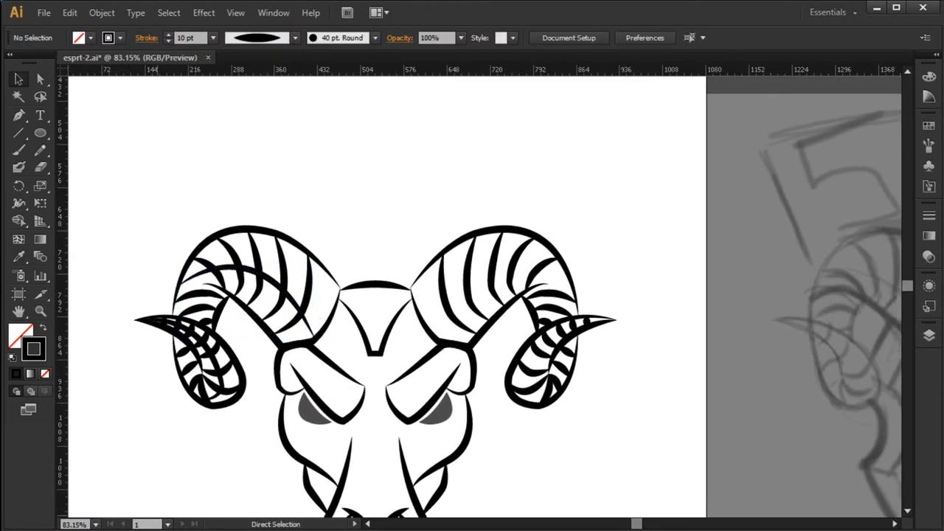
Reflect-copy the two new left-horn curves onto the right horn, then select every ram path.
left_click(243, 397)
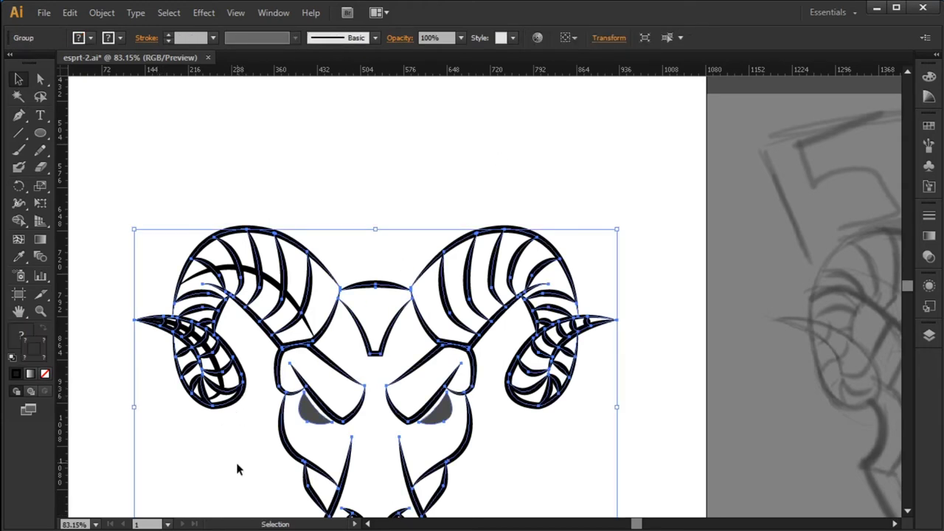
left_click(113, 462)
scroll(478, 124, "down", 2)
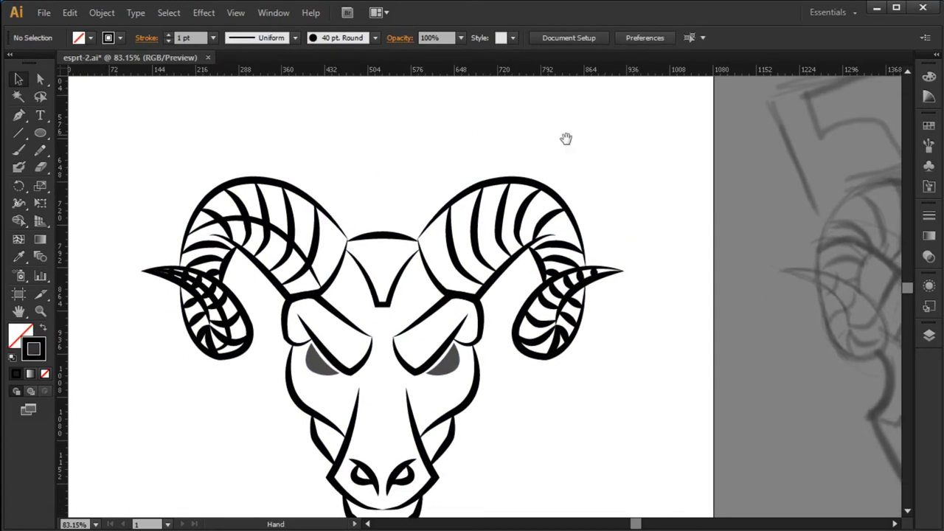
scroll(373, 192, "up", 2)
left_click(306, 323)
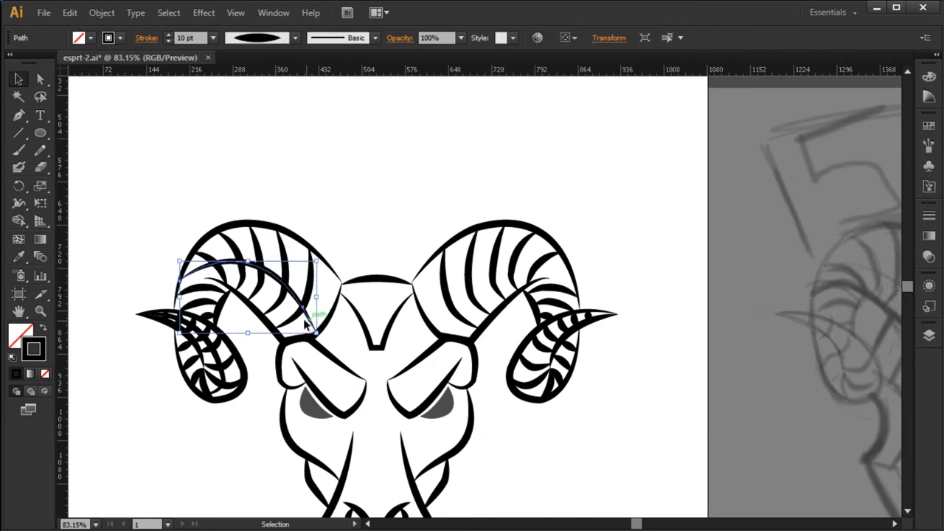
left_click(221, 383, "shift")
right_click(330, 289)
left_click(489, 266)
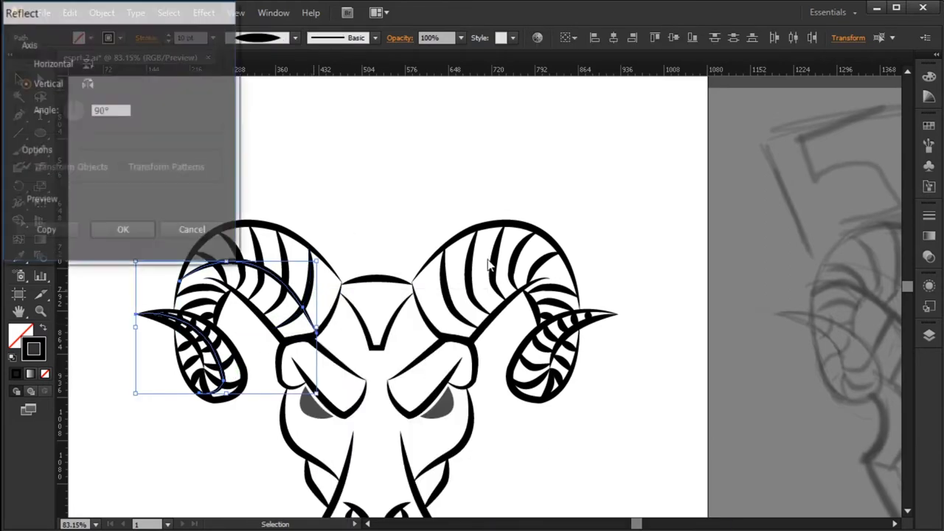
left_click_drag(246, 341, 552, 357)
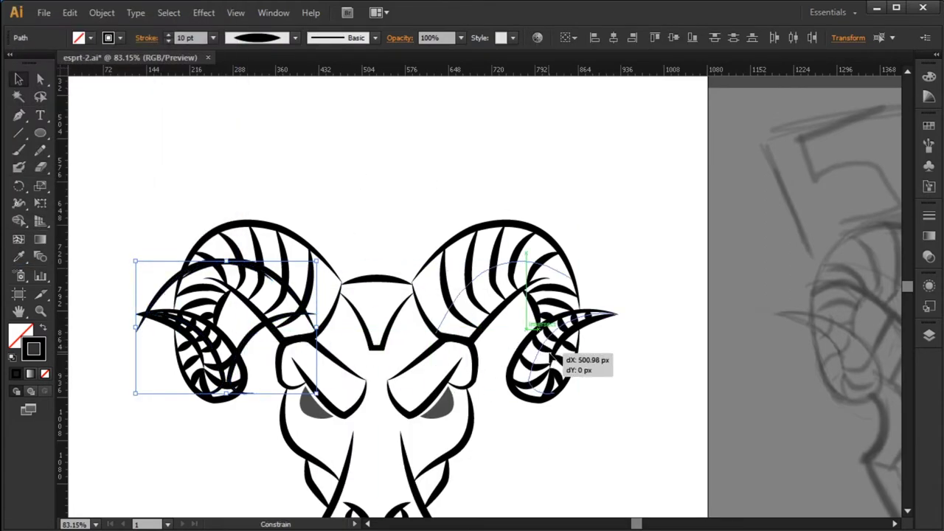
left_click(646, 295)
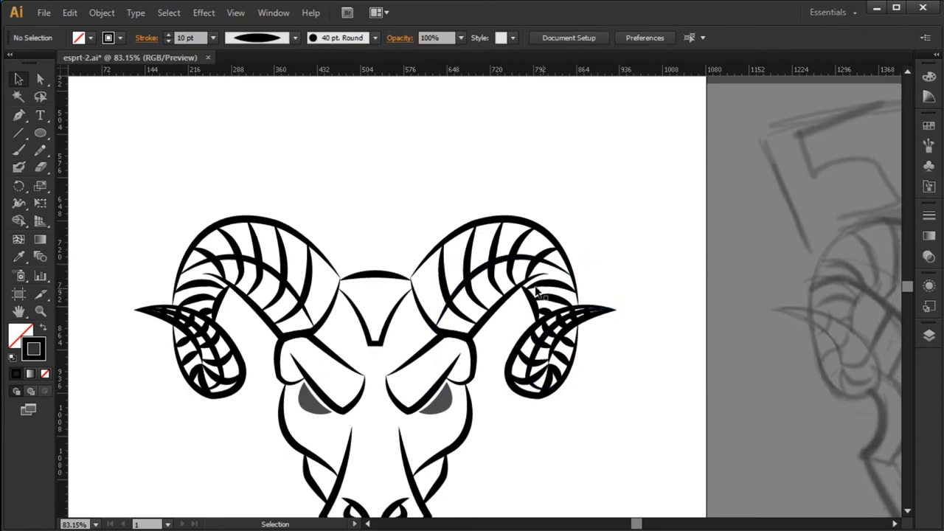
left_click_drag(141, 200, 647, 483)
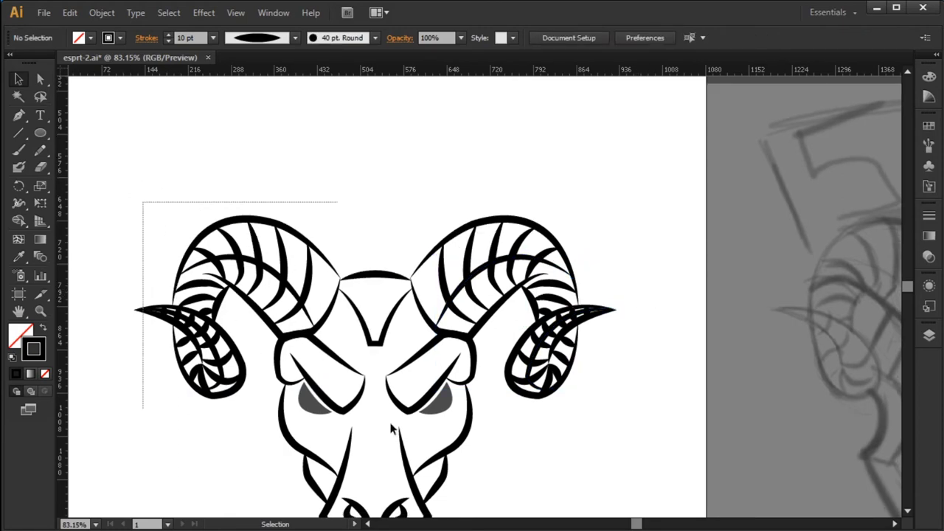
Group the ram paths, then draw a filled shape over the upper left horn at full opacity.
key("ctrl+g")
left_click(656, 489)
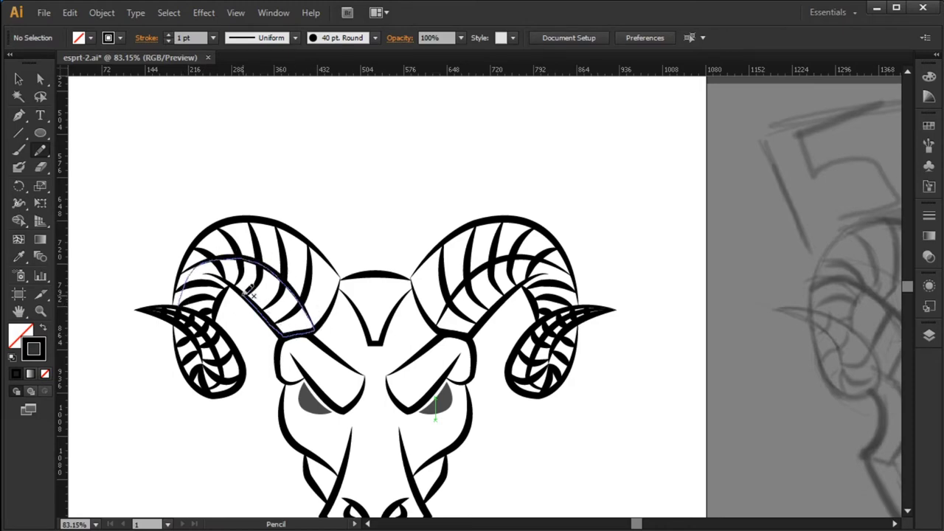
left_click_drag(200, 305, 180, 307)
key("i")
left_click(766, 228)
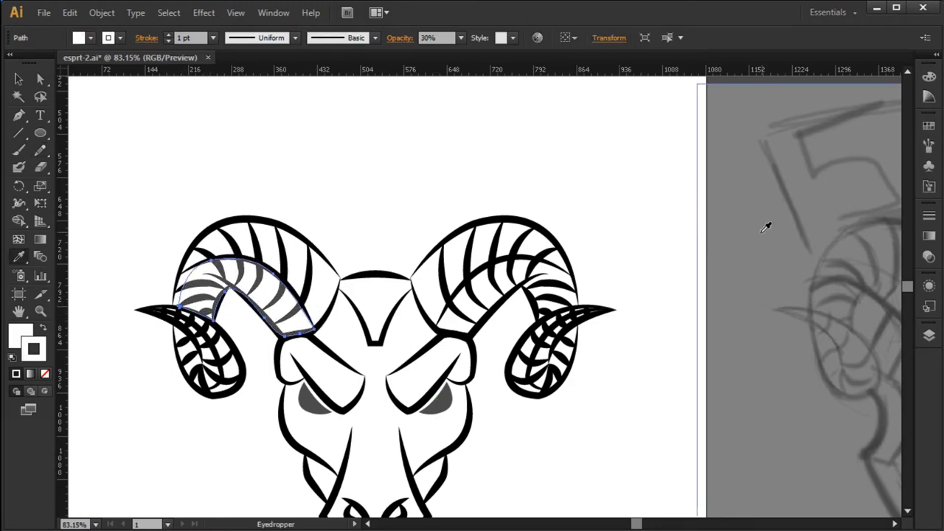
key("v")
left_click(295, 316)
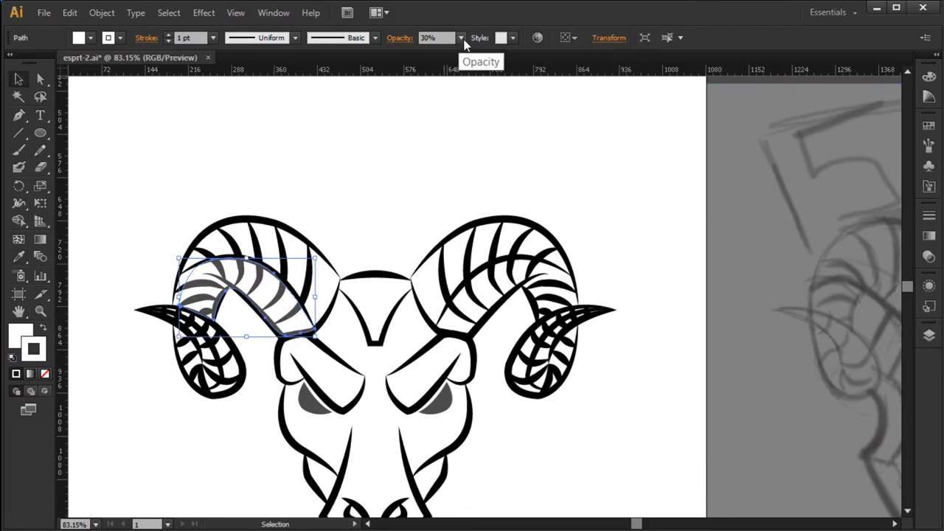
left_click(461, 37)
left_click(475, 219)
key("i")
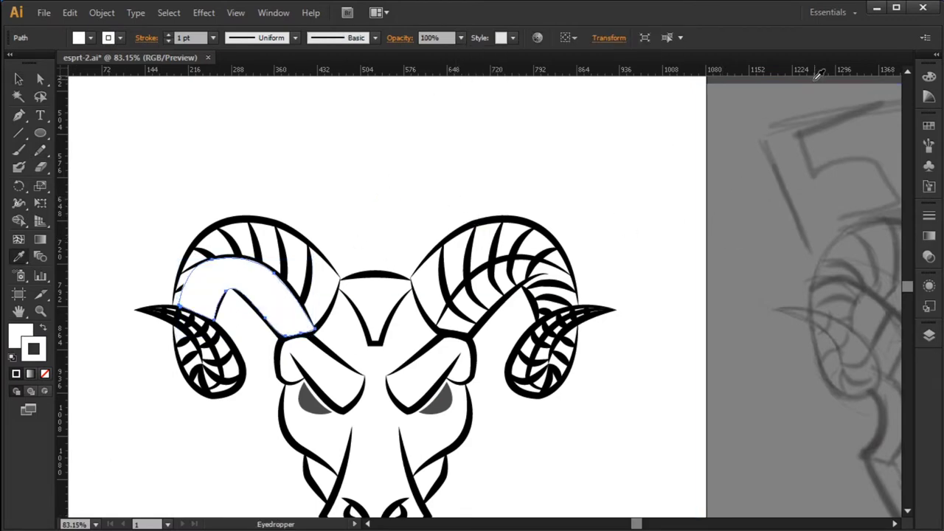
left_click(812, 88)
Fill the horn shape with grey 7f7f7f tinted slightly yellow, at 100% opacity.
double_click(20, 336)
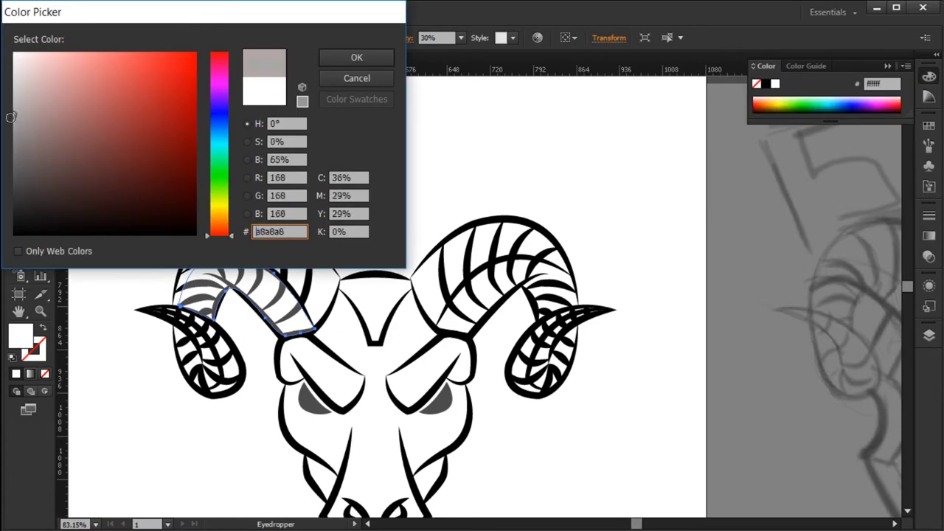
type("7f7f7f")
left_click(224, 187)
left_click_drag(223, 186, 224, 199)
left_click(20, 143)
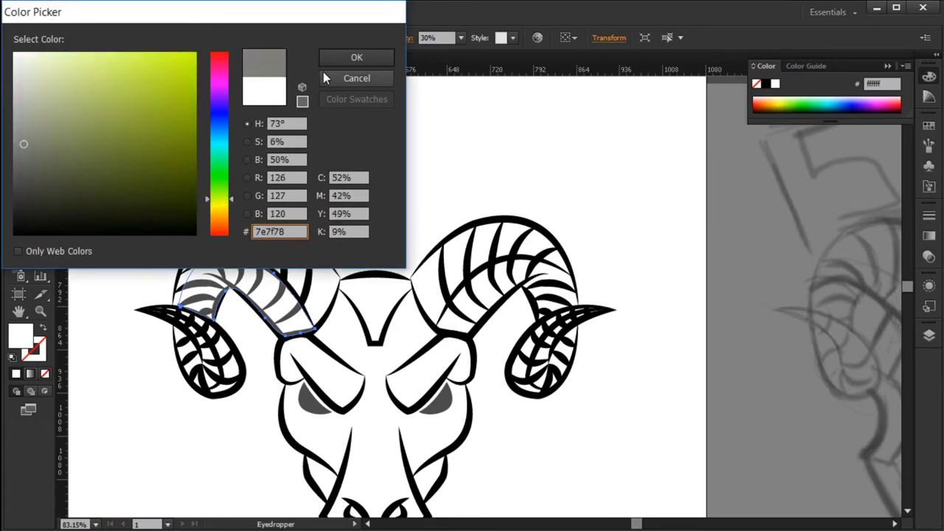
left_click(356, 57)
left_click_drag(461, 38, 502, 54)
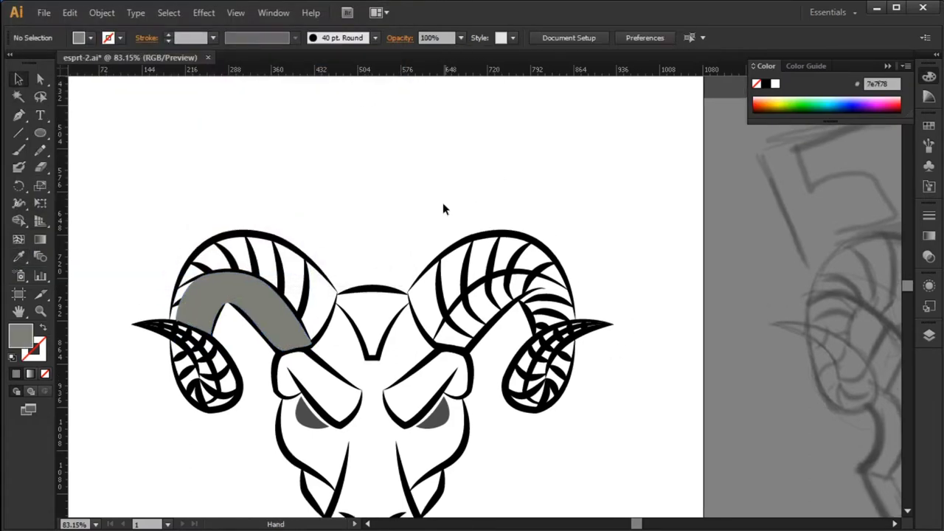
Change the horn shape's fill to dark olive 576000 in the Color Picker.
scroll(443, 202, "up", 1)
scroll(296, 259, "up", 1)
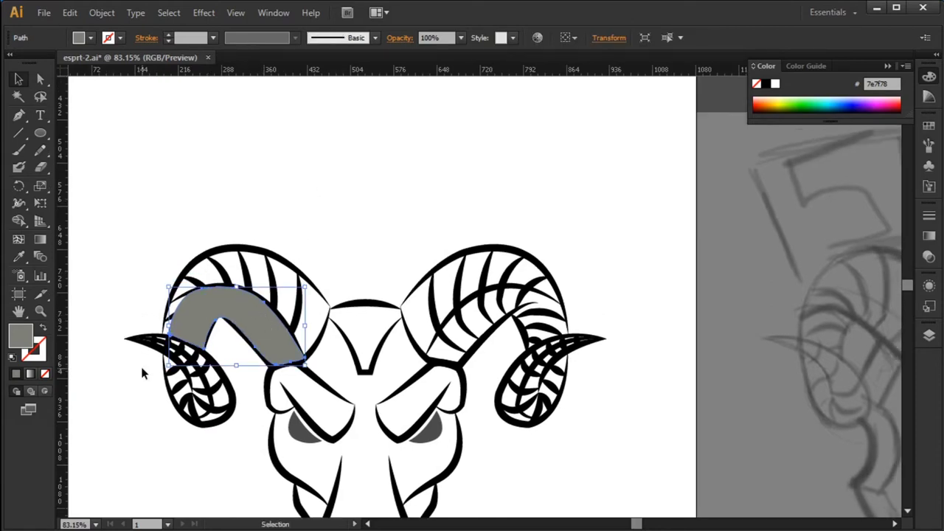
double_click(30, 341)
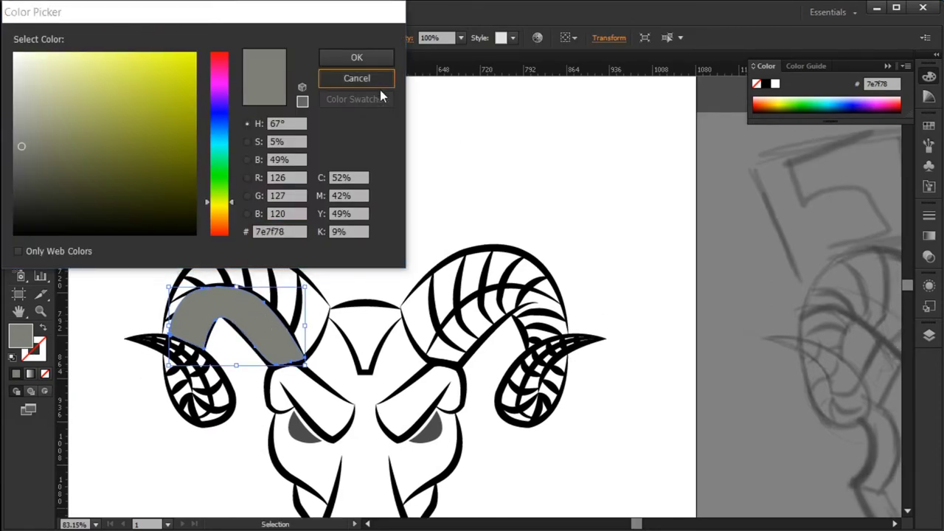
left_click(380, 83)
double_click(29, 341)
left_click(190, 154)
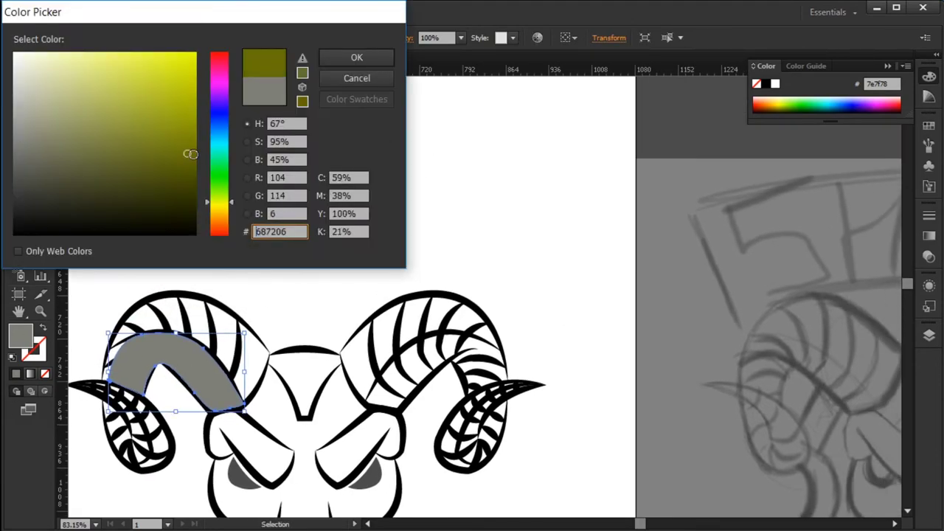
left_click_drag(191, 153, 197, 166)
left_click(357, 57)
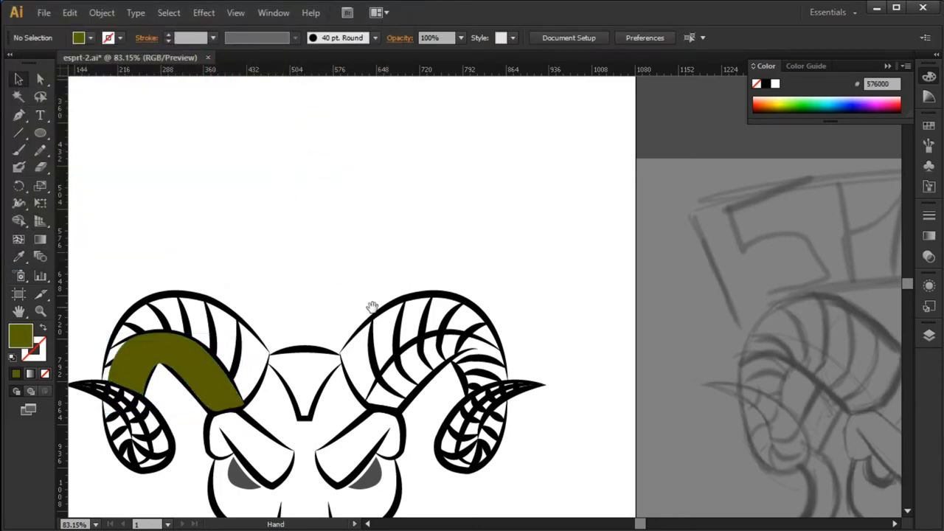
left_click_drag(372, 306, 435, 318)
left_click(221, 365)
Send the olive shape behind the stripes and trace an olive-filled outline along the upper left horn.
key("ctrl+[")
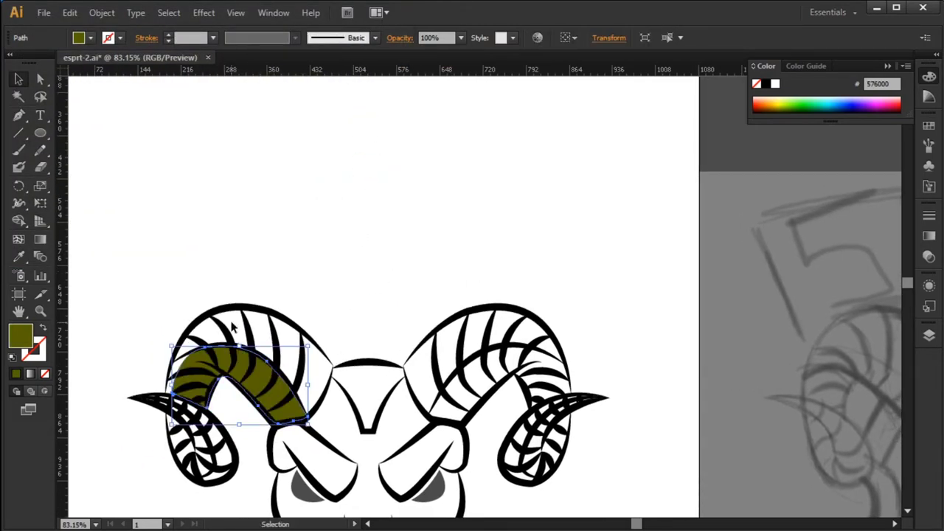
left_click(312, 172)
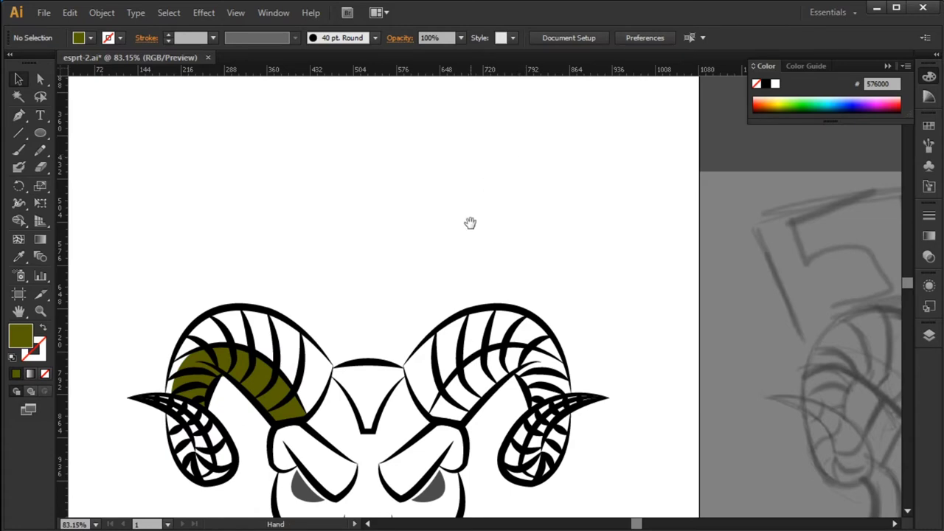
left_click_drag(470, 223, 386, 283)
key("p")
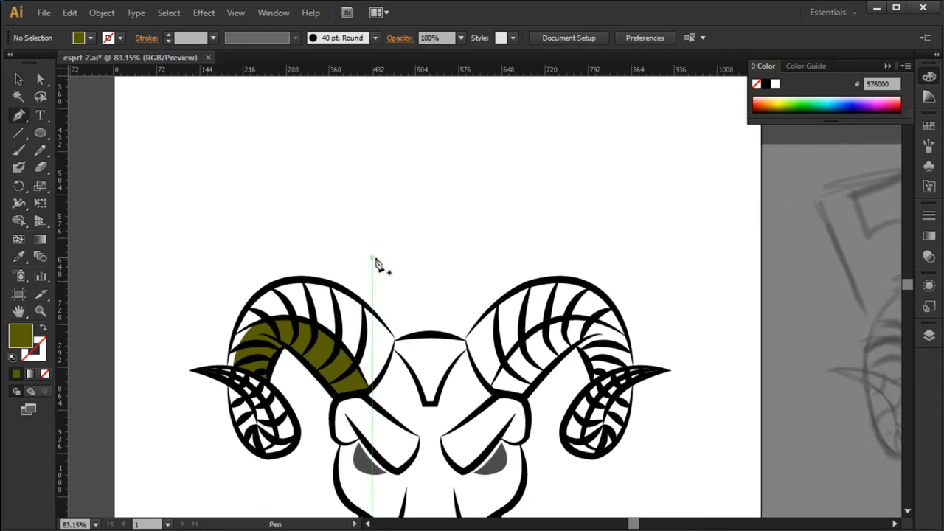
key("n")
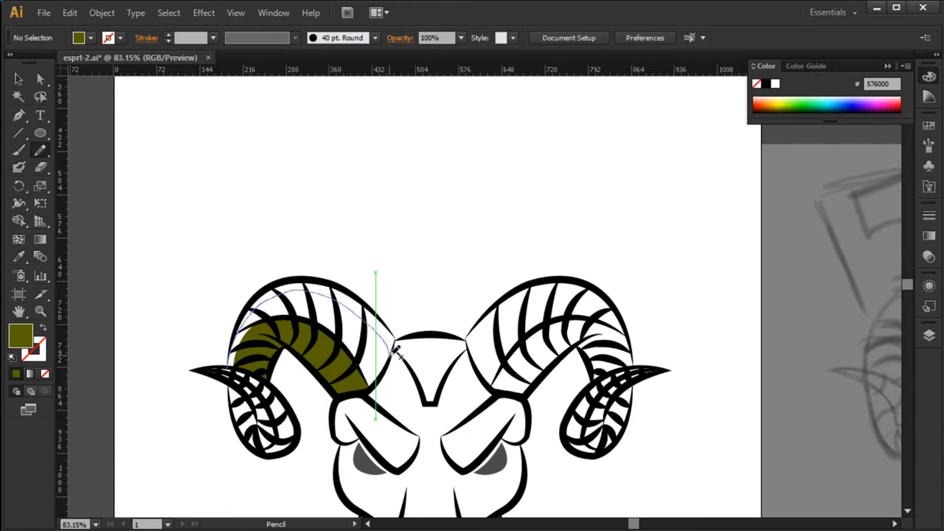
left_click_drag(279, 281, 276, 282)
key("i")
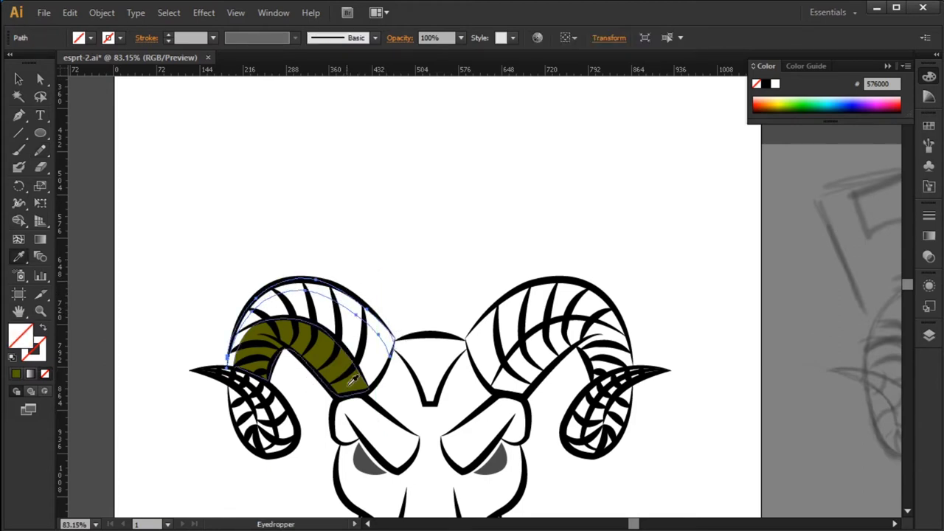
left_click(264, 332)
Pencil another upper-horn outline, fill it olive, and send it to the back.
key("ctrl+shift+a")
key("l")
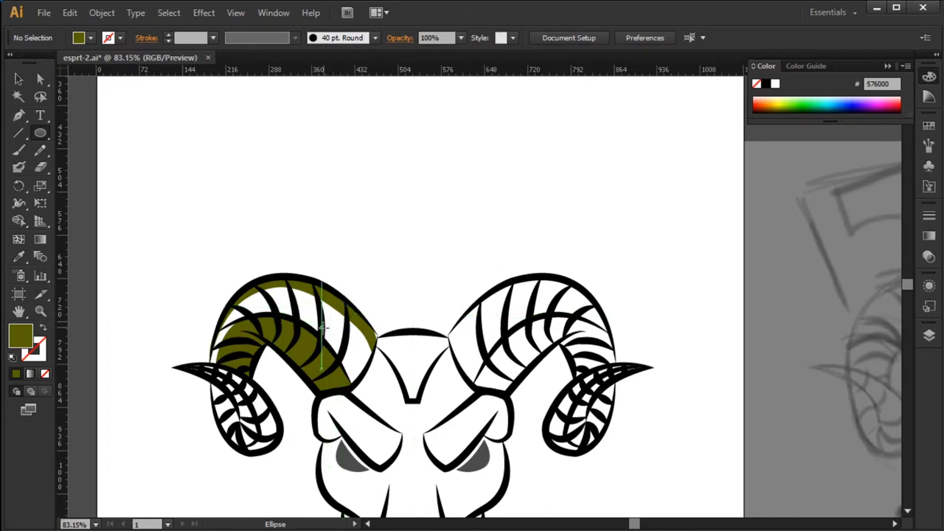
key("n")
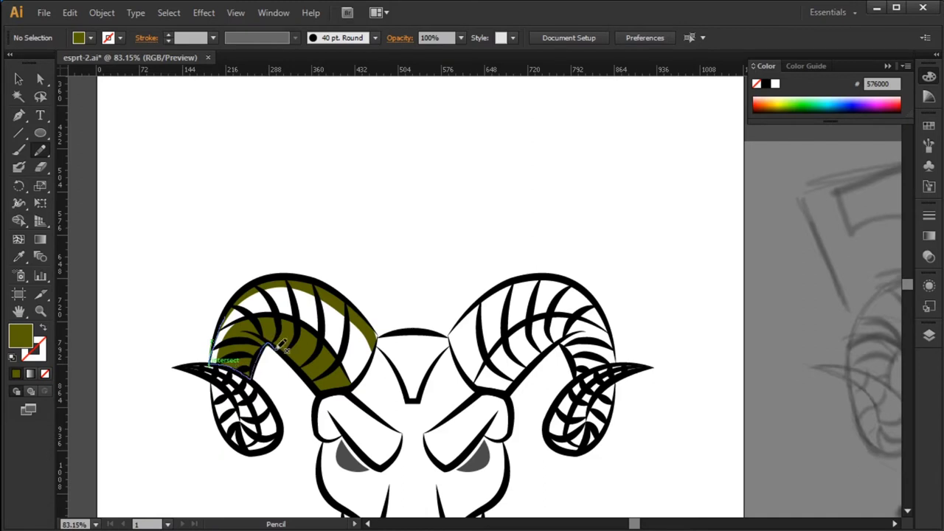
key("a")
left_click(373, 322)
key("i")
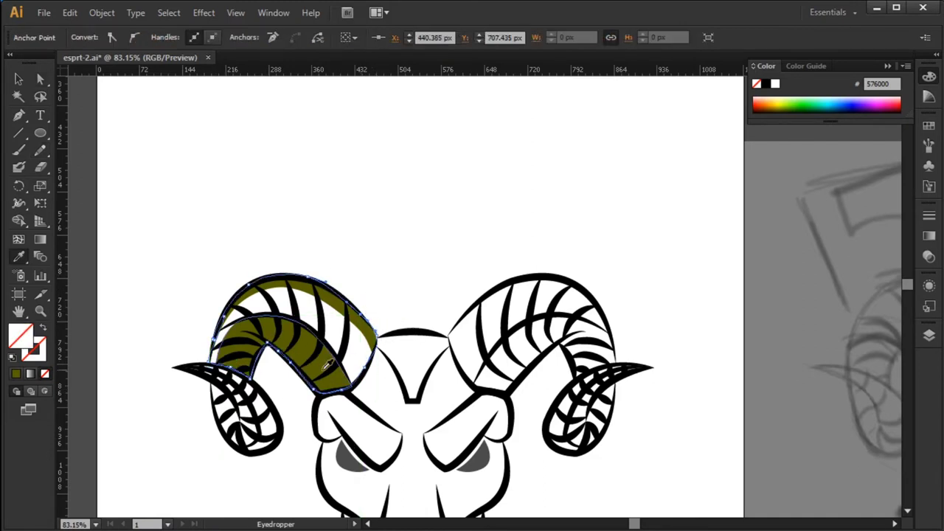
left_click(324, 326)
key("ctrl+shift+bracketleft")
key("v")
left_click(368, 199)
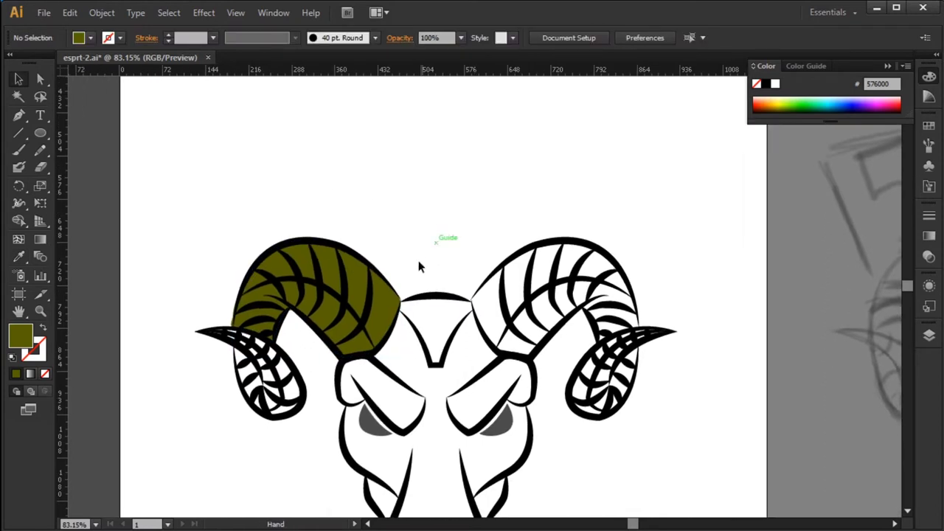
Pencil an outline around the lower left horn curl, fill it olive, and send it back.
key("n")
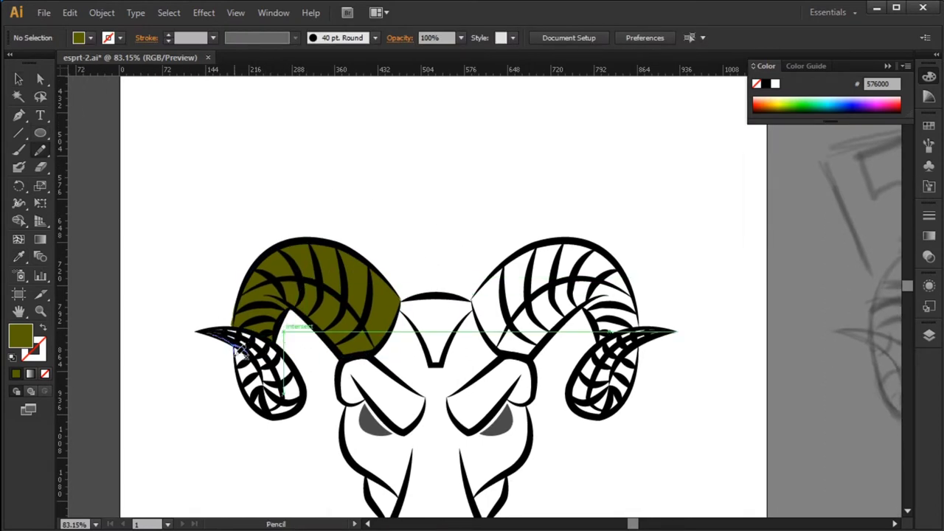
left_click_drag(208, 330, 204, 331)
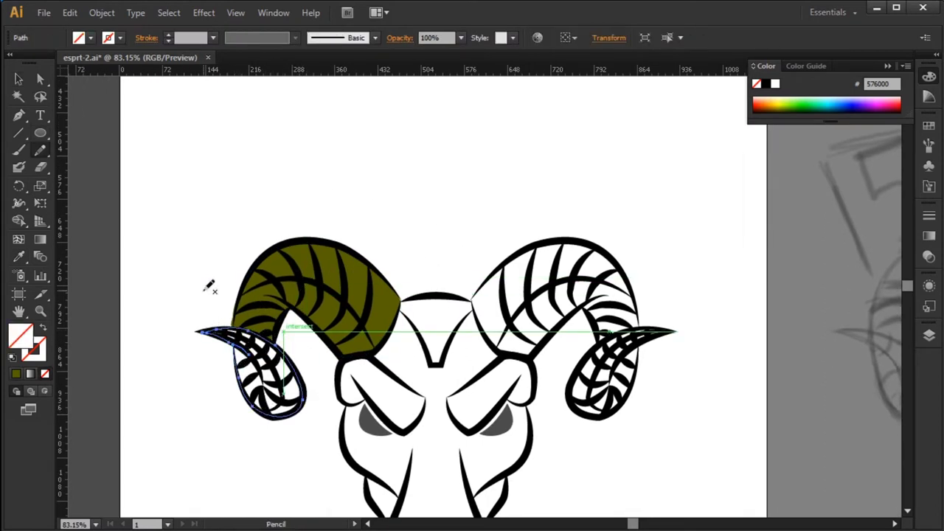
key("i")
left_click(364, 274)
key("ctrl+shift+bracketleft")
key("v")
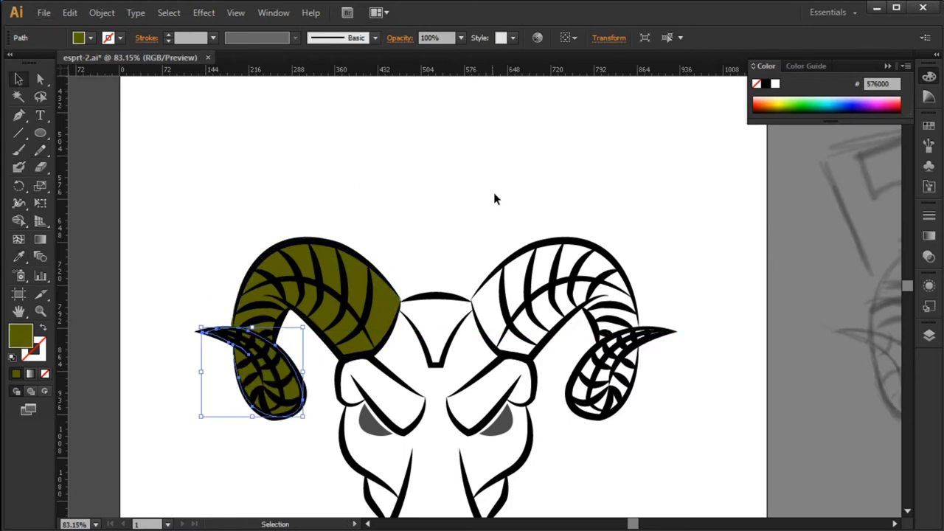
left_click(495, 199)
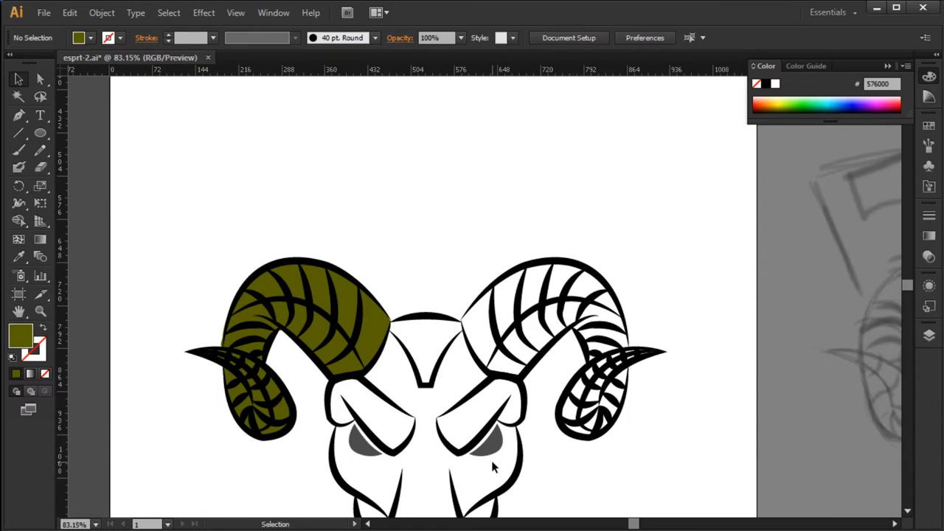
Paint an olive ring with short dash strokes around it above the ram.
key("b")
left_click_drag(641, 96, 642, 127)
left_click_drag(509, 115, 568, 100)
left_click_drag(516, 185, 550, 164)
left_click_drag(631, 221, 631, 250)
left_click_drag(673, 206, 673, 247)
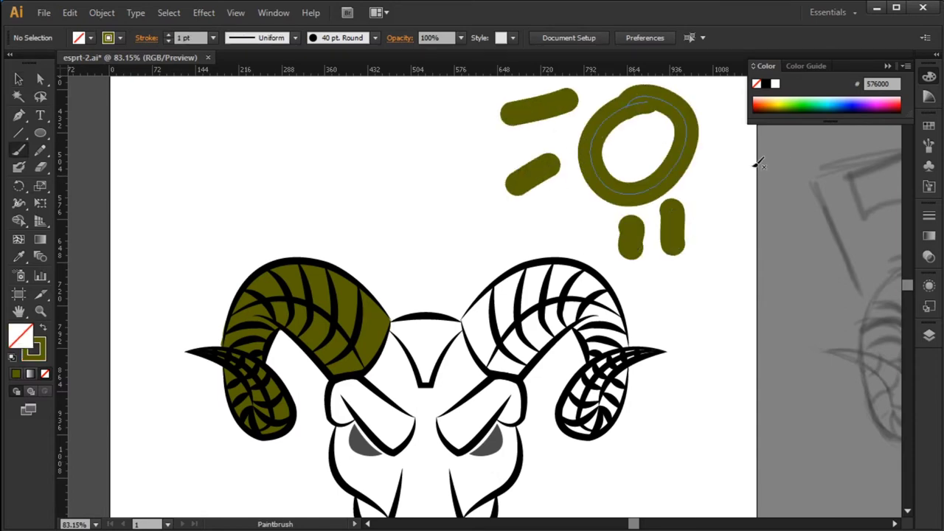
left_click_drag(675, 177, 666, 238)
Move and rotate the ring and strokes into a sun, and delete the small olive oval.
key("v")
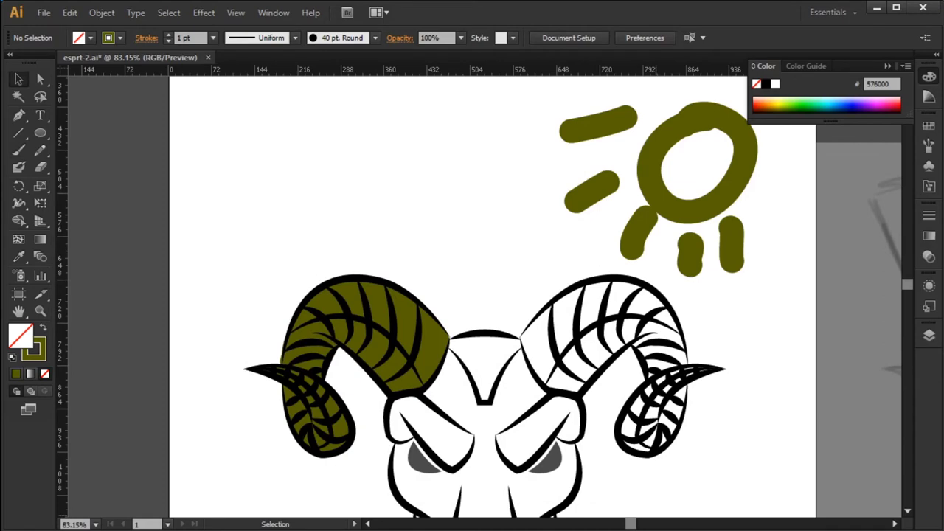
key("n")
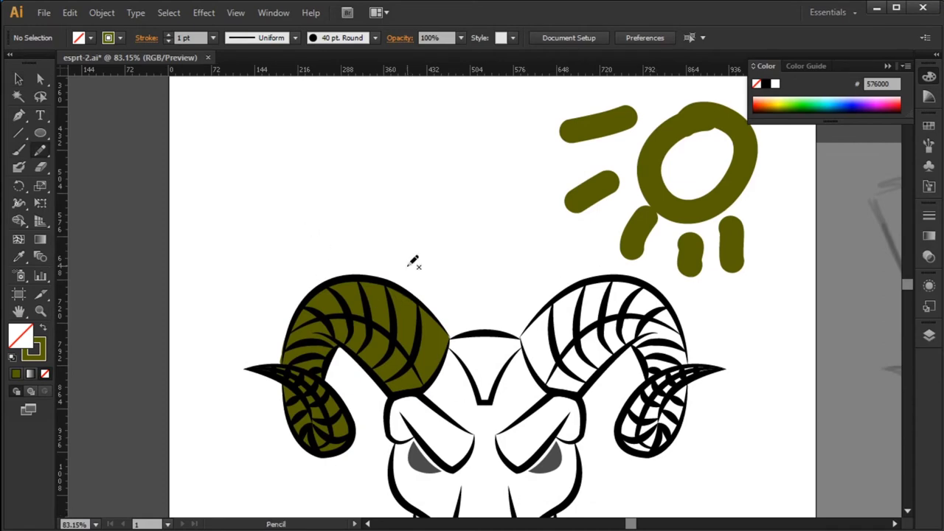
key("v")
left_click(616, 177)
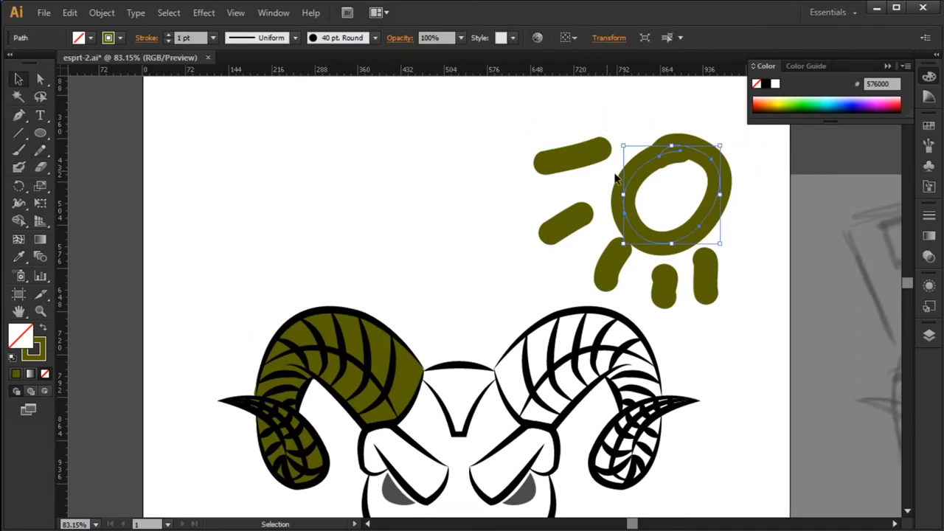
left_click(571, 157, "shift")
left_click(566, 222, "shift")
left_click_drag(657, 222, 505, 173)
left_click_drag(574, 247, 607, 130)
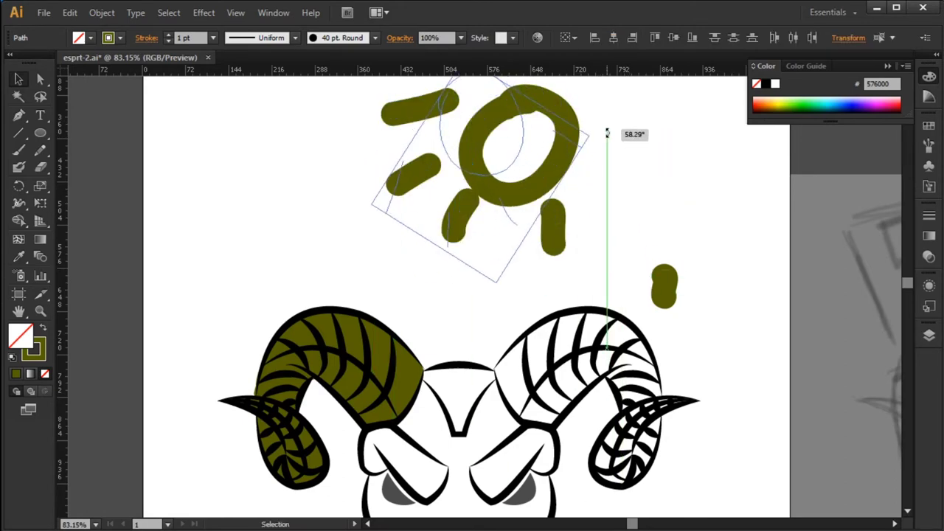
left_click(664, 284)
key("Delete")
left_click_drag(548, 238, 504, 334)
Paint additional olive rays around the sun, undoing the stray arrow strokes.
key("b")
left_click_drag(307, 198, 354, 193)
left_click_drag(340, 112, 388, 153)
left_click_drag(495, 112, 537, 148)
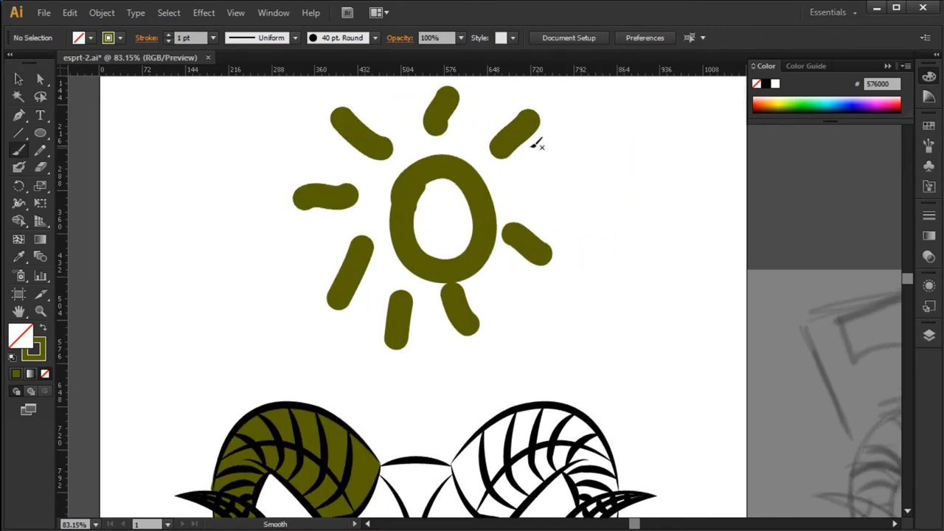
scroll(538, 144, "down", 2)
left_click_drag(433, 222, 439, 347)
key("ctrl+z")
key("ctrl+z")
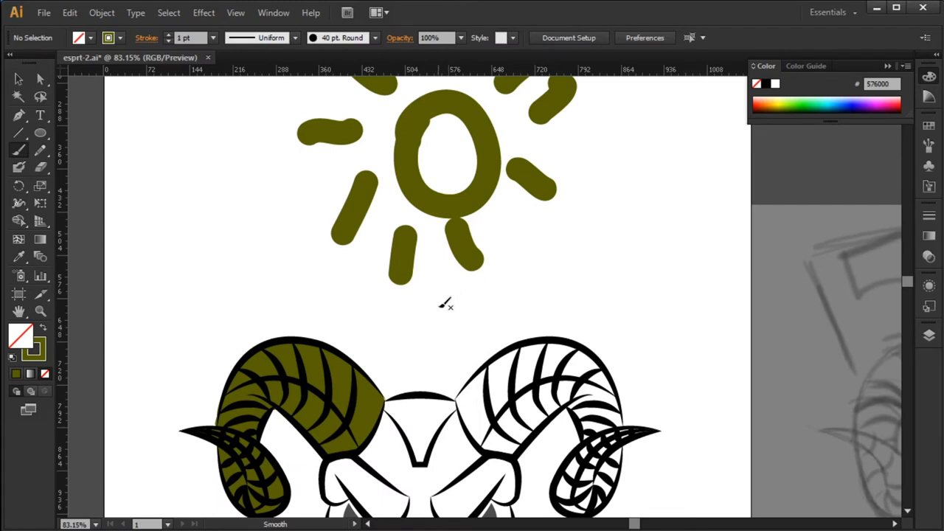
left_click_drag(434, 279, 435, 328)
key("ctrl+z")
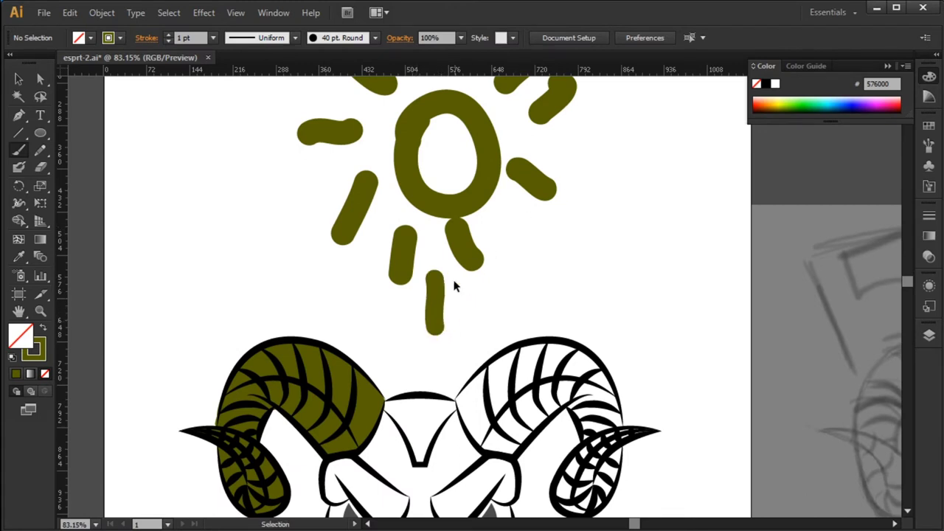
Delete the unwanted vertical stroke below the sun.
key("v")
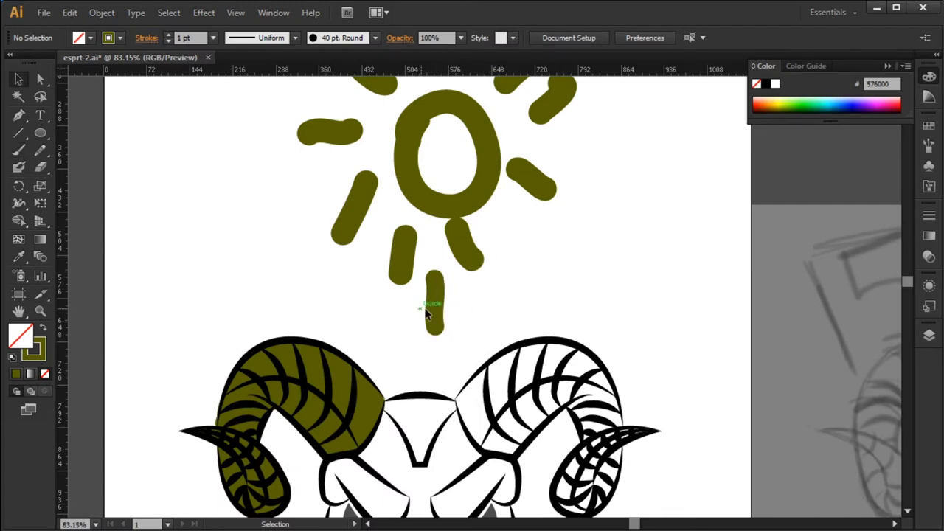
left_click(431, 304)
key("Delete")
scroll(477, 309, "down", 2)
key("b")
key("n")
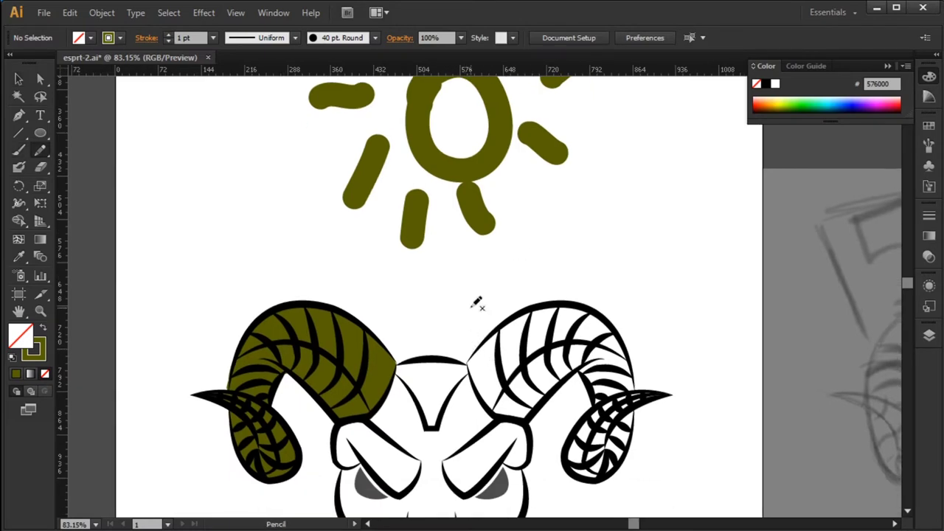
scroll(410, 337, "down", 1)
scroll(410, 338, "left", 1)
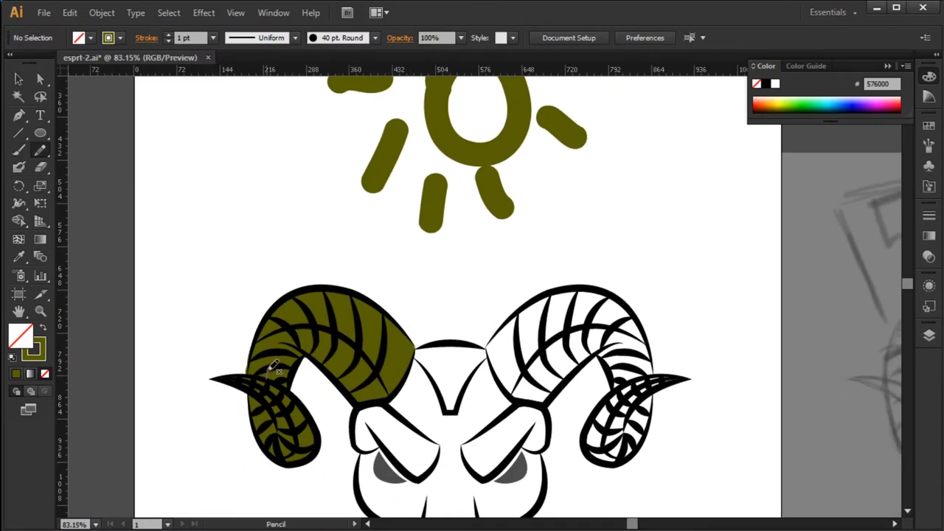
Draw a pencil strip along the left horn's inner edge beside the head.
key("v")
left_click_drag(245, 280, 369, 428)
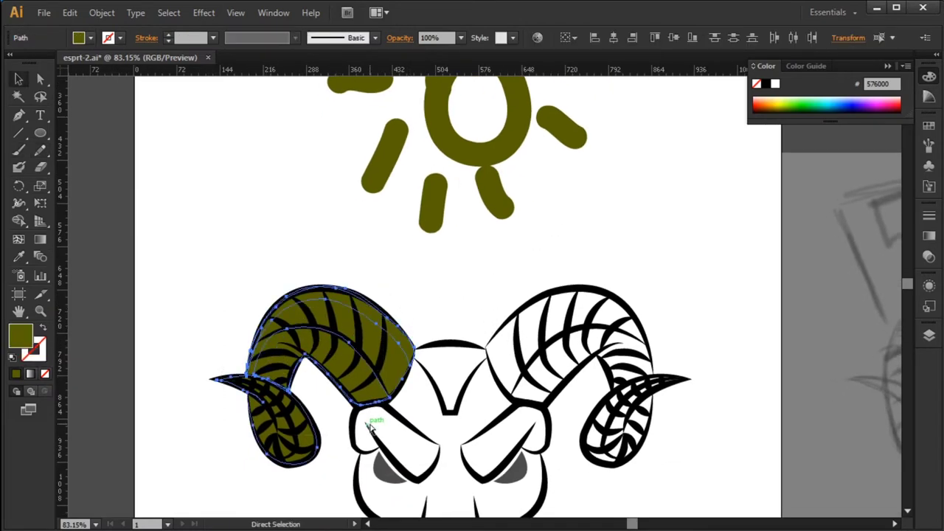
key("ctrl+shift+a")
key("n")
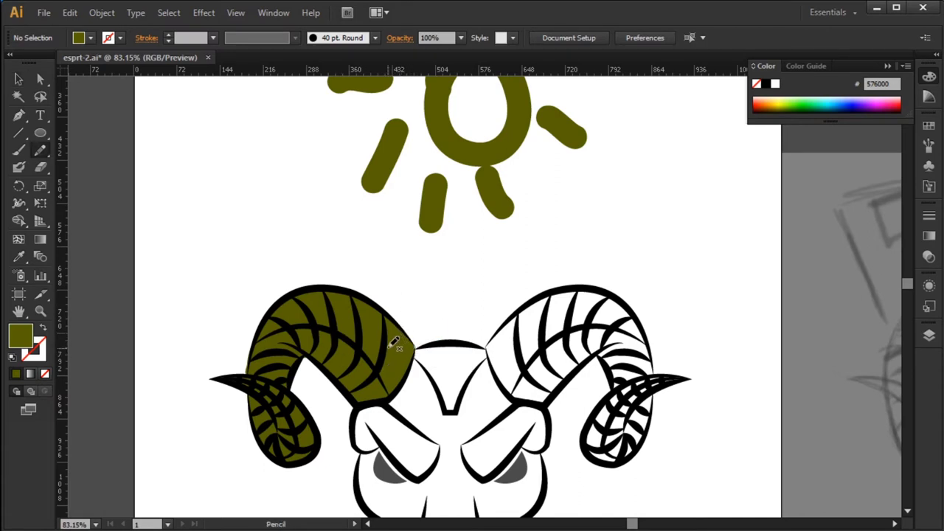
left_click_drag(410, 355, 405, 332)
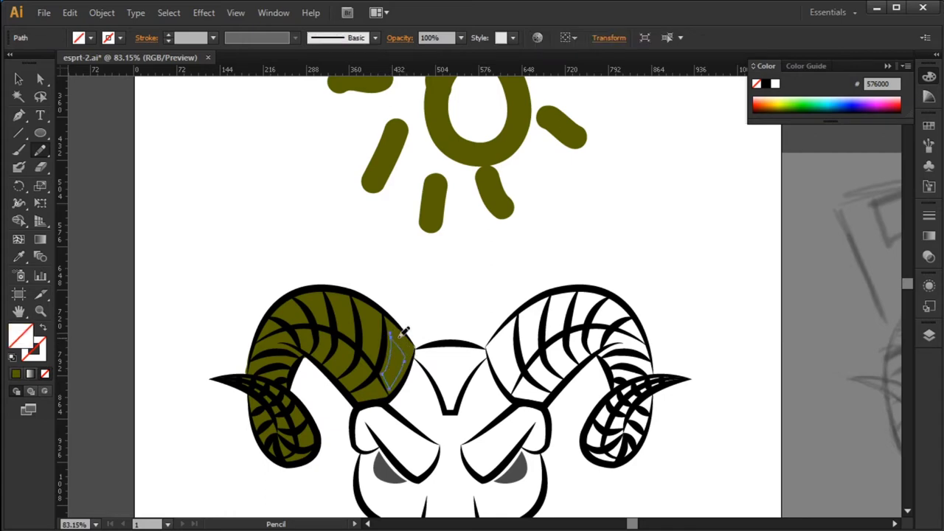
Fill the new strip with bright yellow hex e7ff00.
key("i")
double_click(21, 337)
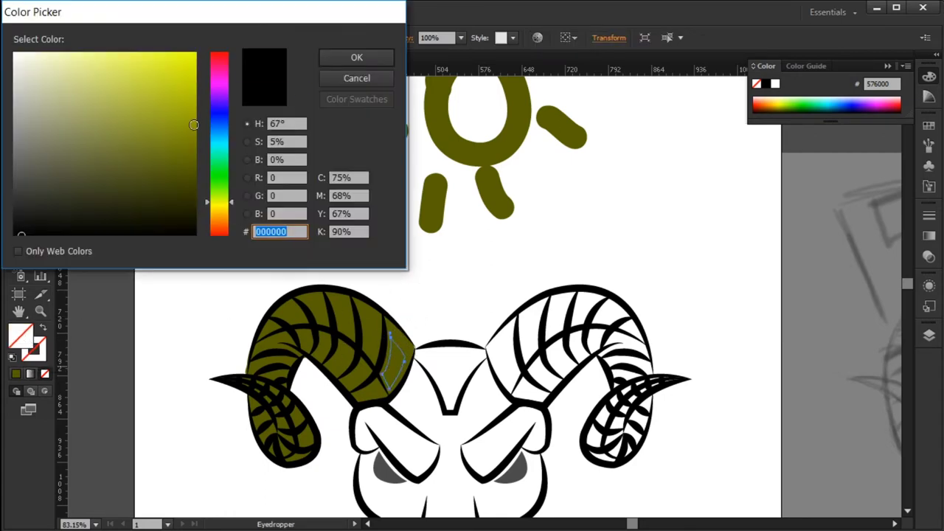
type("e7ff00")
key("Return")
key("ctrl+shift+a")
left_click_drag(462, 298, 433, 289)
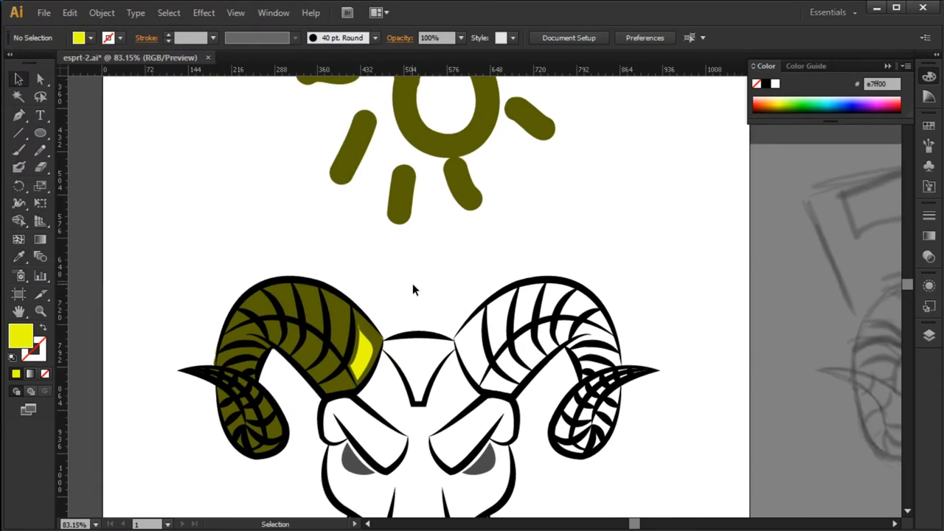
Move a copy of the yellow highlight above the horn and delete the original inside it.
left_click(318, 346)
key("v")
left_click_drag(500, 295, 632, 199, "alt")
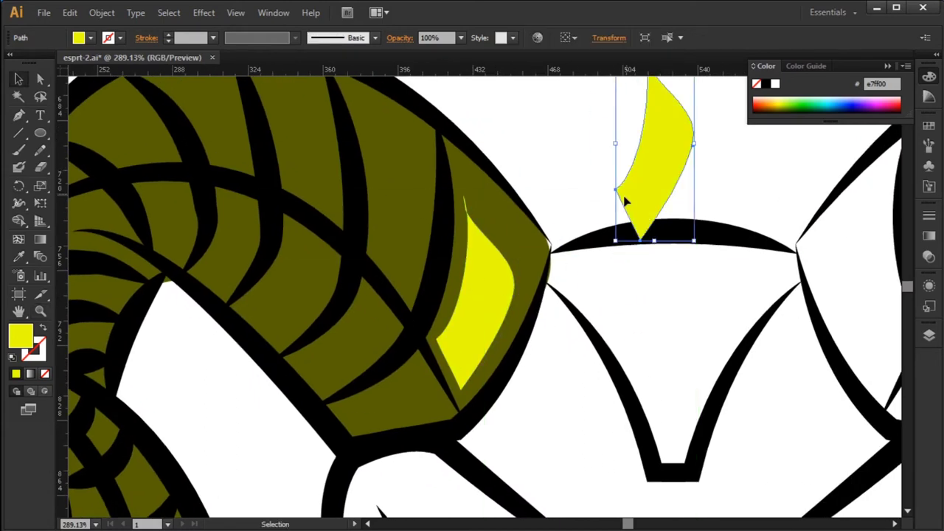
left_click(414, 368)
key("Delete")
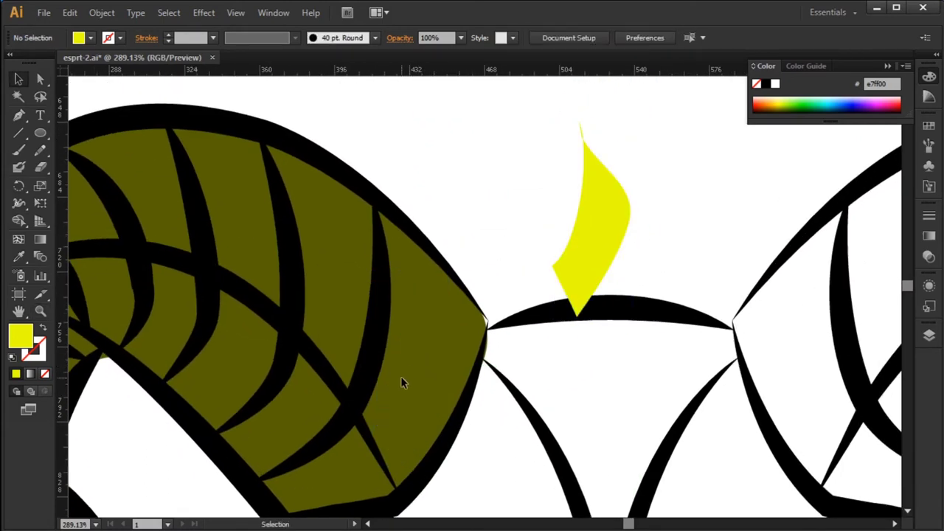
Redraw a highlight along the horn's inner edge and fill it with the copy's yellow.
key("n")
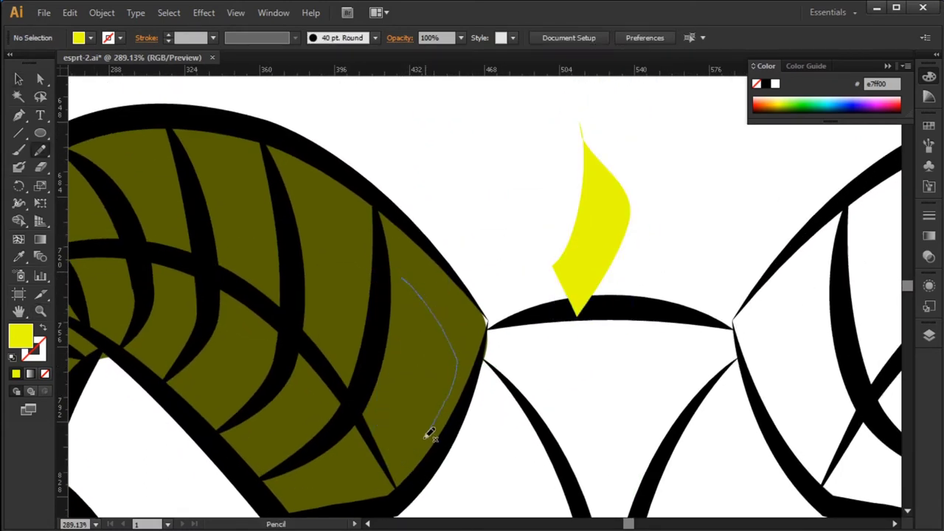
left_click_drag(406, 316, 402, 280)
key("i")
left_click(591, 221)
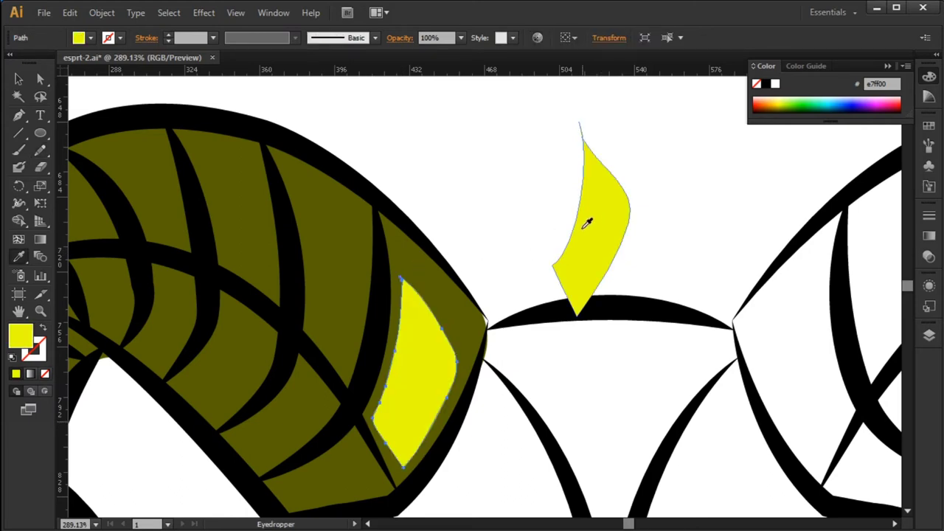
key("v")
Add another yellow highlight stripe on the horn's upper coil.
key("n")
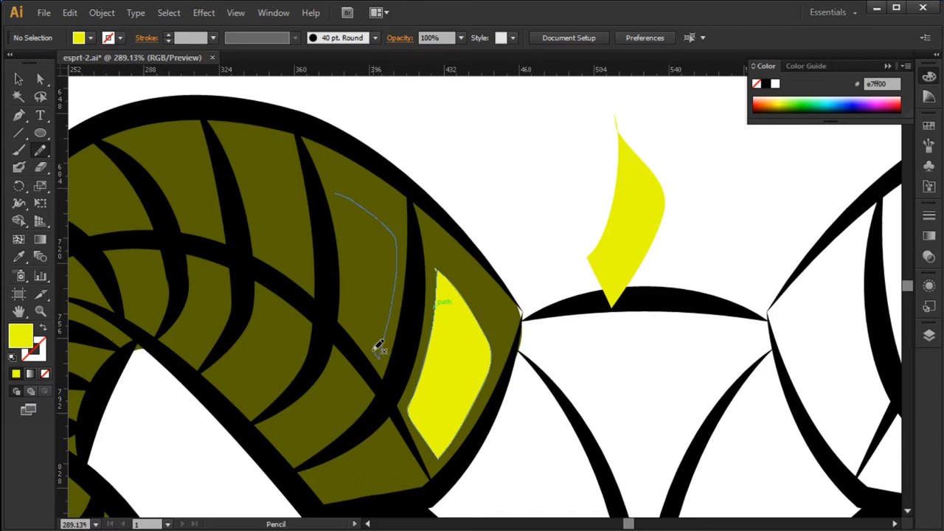
left_click_drag(350, 210, 347, 208)
key("i")
left_click(450, 340)
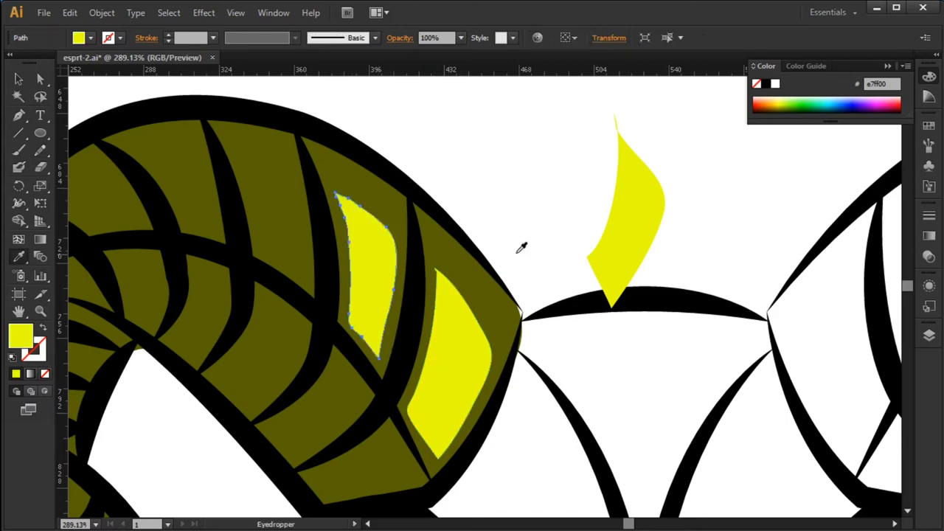
left_click_drag(533, 197, 643, 204)
Delete the old yellow highlights near the horn tip.
key("v")
left_click(491, 301)
key("Delete")
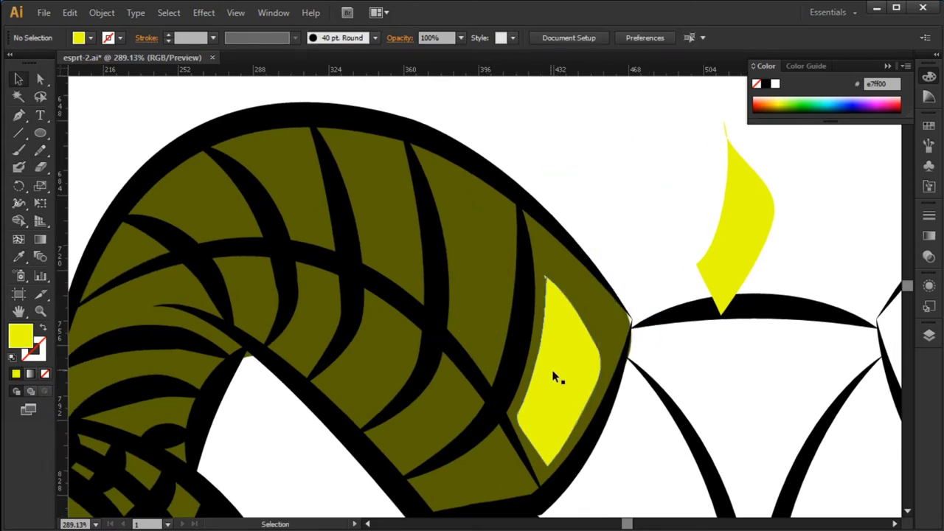
left_click(554, 373)
key("Delete")
Redraw the large curved yellow highlight near the horn tip with the Pen.
key("p")
left_click_drag(543, 266, 611, 354)
left_click(611, 344)
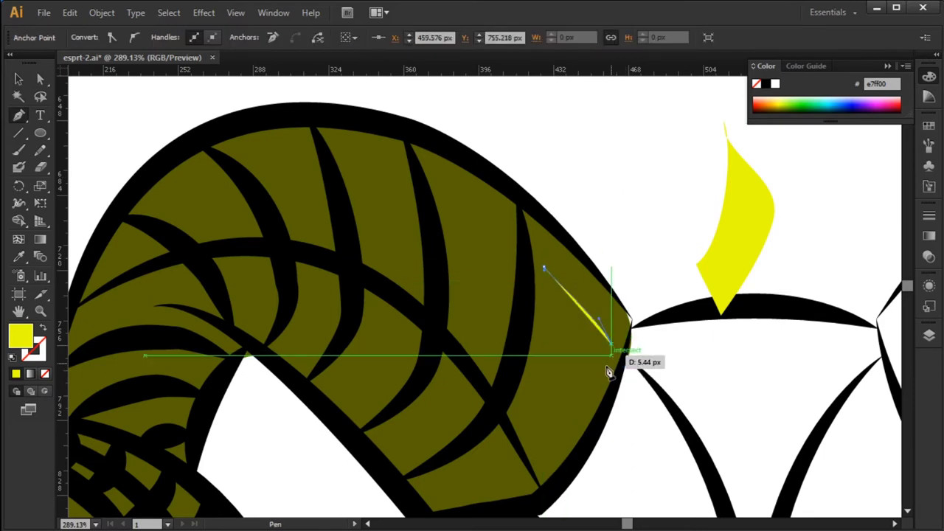
left_click_drag(517, 415, 521, 362)
left_click(543, 266)
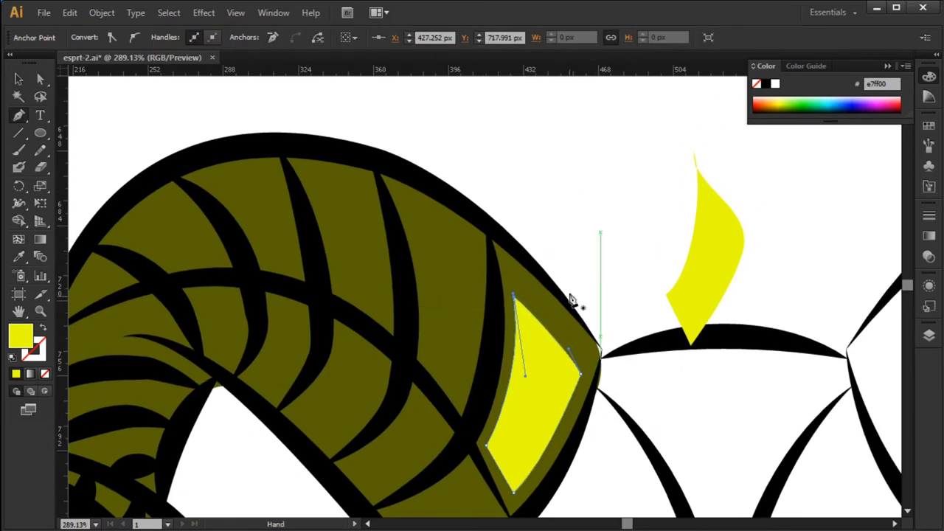
left_click_drag(531, 203, 567, 238)
left_click(567, 239, "ctrl")
Draw a second curved highlight stripe in the next olive panel.
left_click(402, 205)
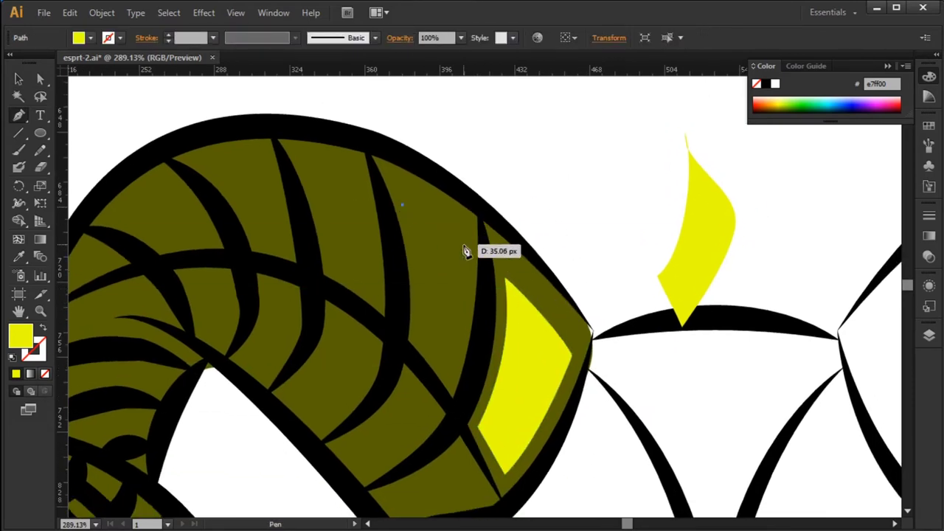
left_click(463, 246)
left_click_drag(451, 375, 421, 341)
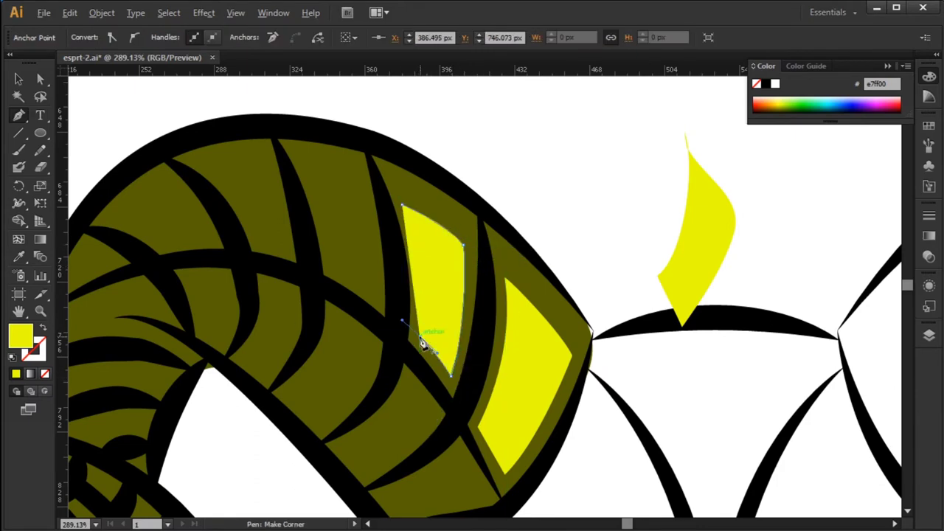
left_click(402, 205)
left_click(541, 244, "ctrl")
mouse_move(571, 187)
left_mouse_down()
mouse_move(564, 208)
mouse_move(588, 222)
left_mouse_up()
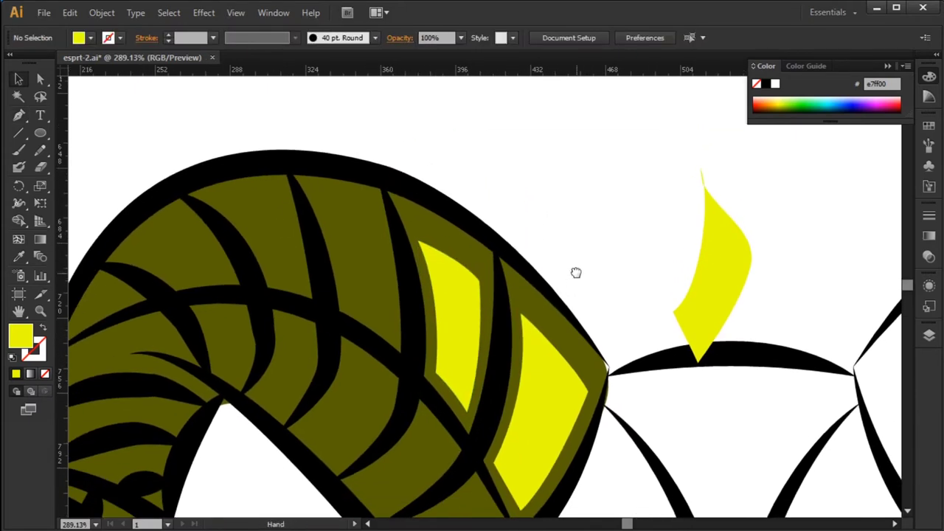
Draw a third highlight stripe between the black ribs.
key("p")
left_click(321, 207)
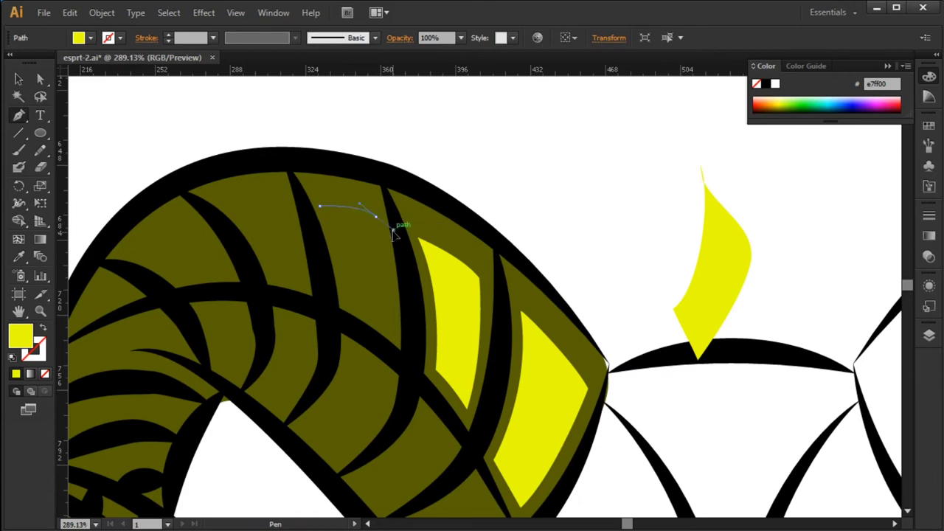
left_click(377, 217)
left_click_drag(392, 322, 392, 359)
left_click(391, 323)
left_click(346, 299)
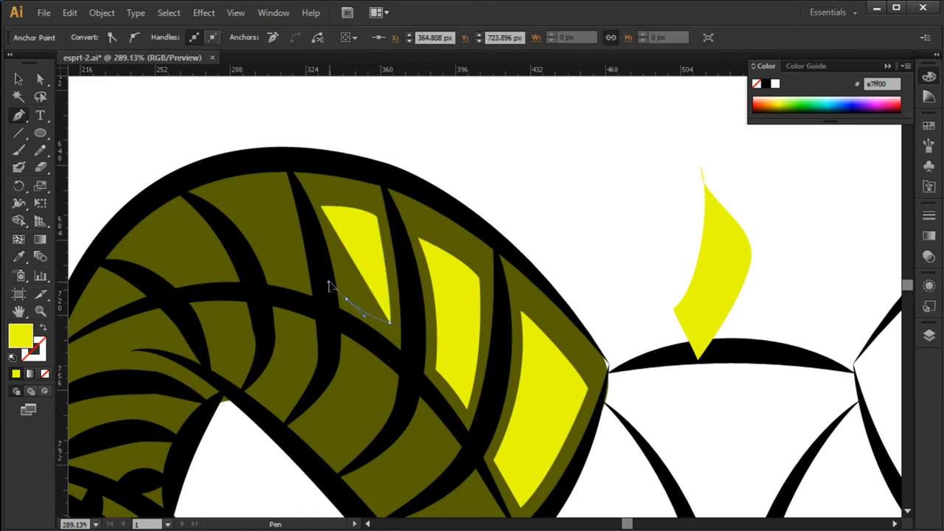
left_click(321, 207)
left_click(295, 144, "ctrl")
scroll(438, 288, "up", 3)
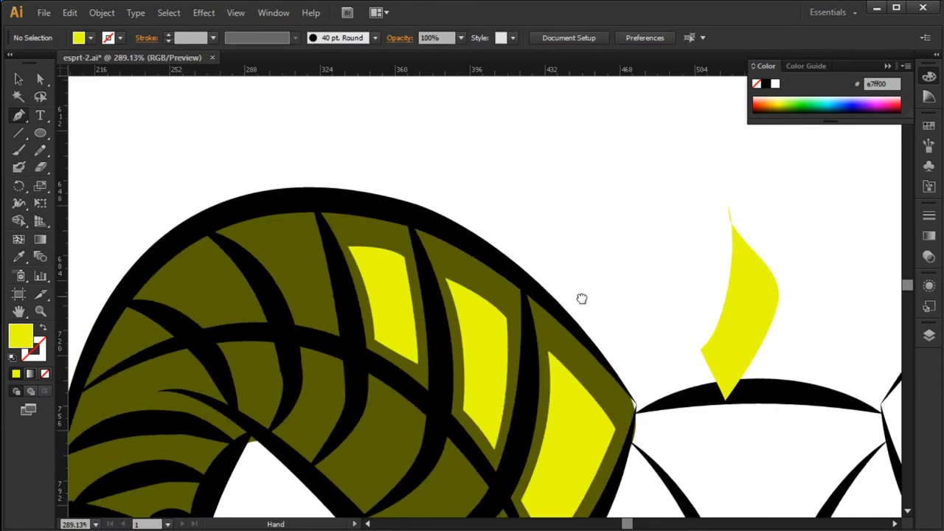
Adjust a corner anchor of the new stripe.
left_click(406, 297, "ctrl")
key("a")
left_click(397, 280)
left_click(520, 217)
left_click_drag(520, 218, 547, 179)
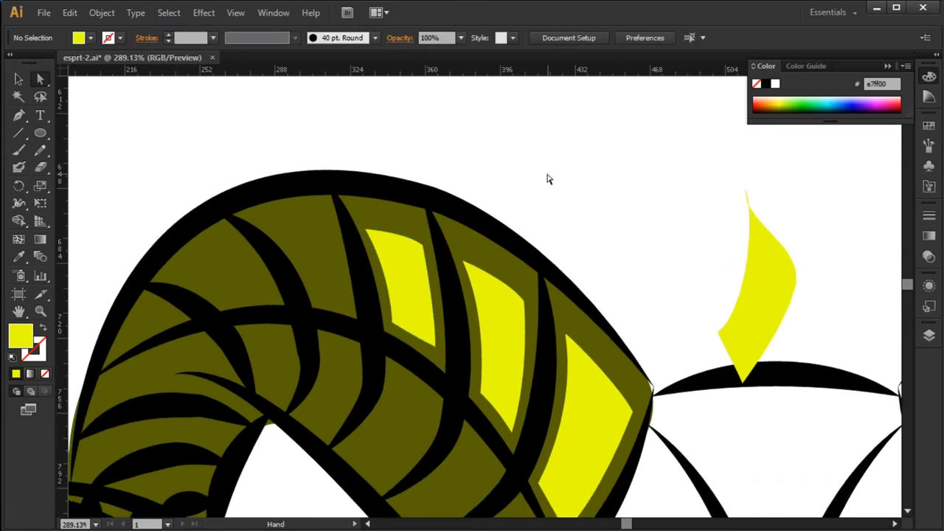
scroll(451, 374, "up", 3)
Draw a four-corner yellow stripe in the next horn panel.
key("p")
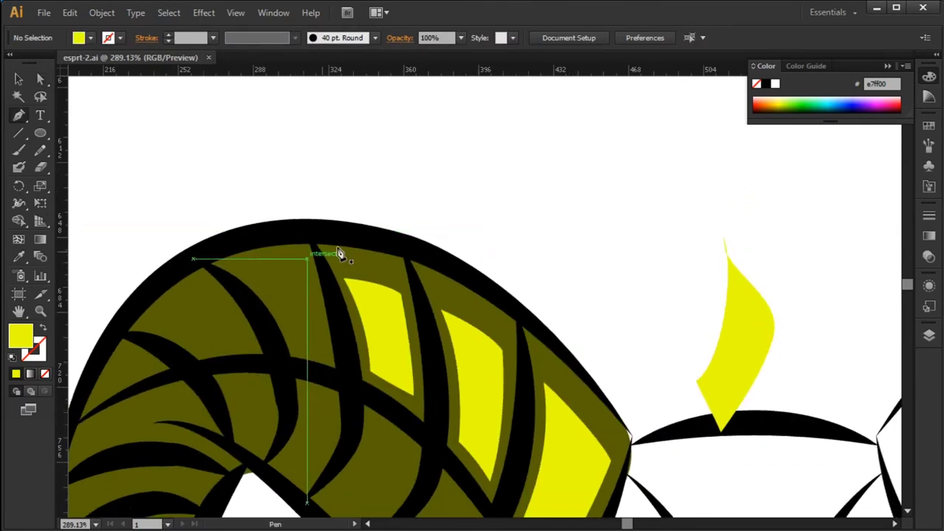
left_click_drag(258, 287, 310, 280)
left_click(310, 280)
left_click(327, 358)
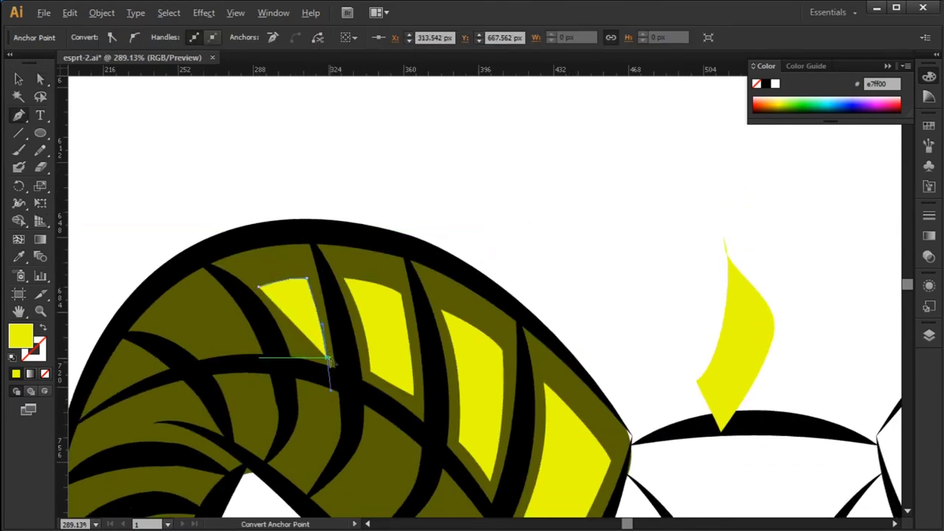
left_click(286, 354)
left_click(792, 263, "ctrl+alt")
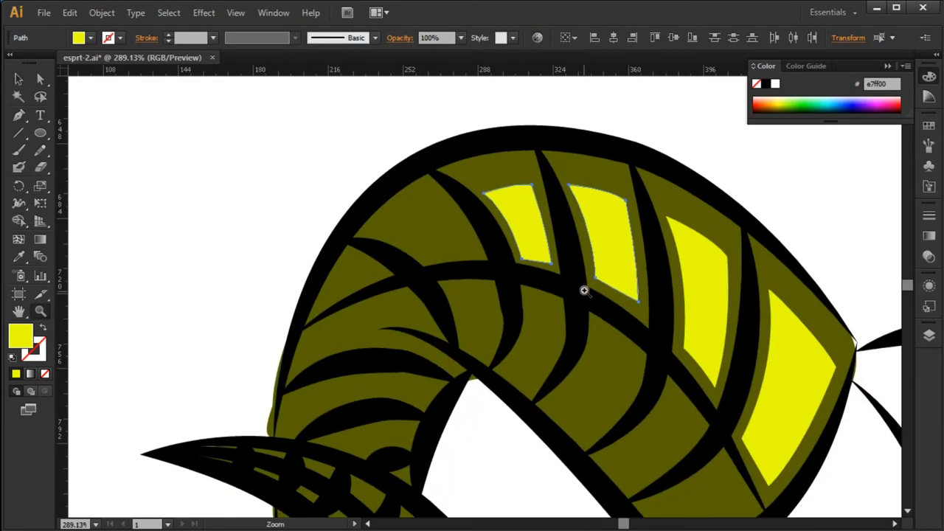
left_click(790, 172, "ctrl+alt")
key("ctrl+plus")
key("ctrl+plus")
Draw the leftmost highlight stripe at the top of the horn.
key("p")
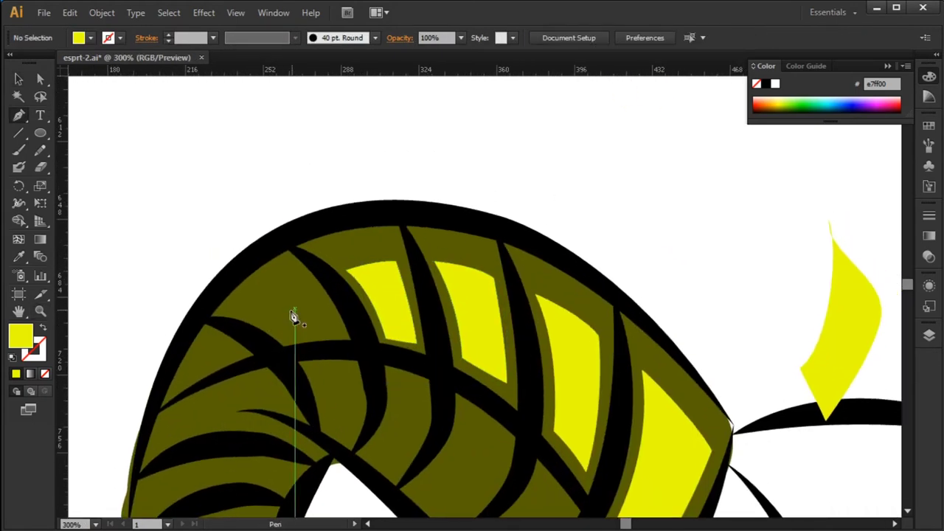
left_click_drag(258, 320, 314, 303)
left_click(336, 286)
left_click(338, 338)
left_click(286, 340)
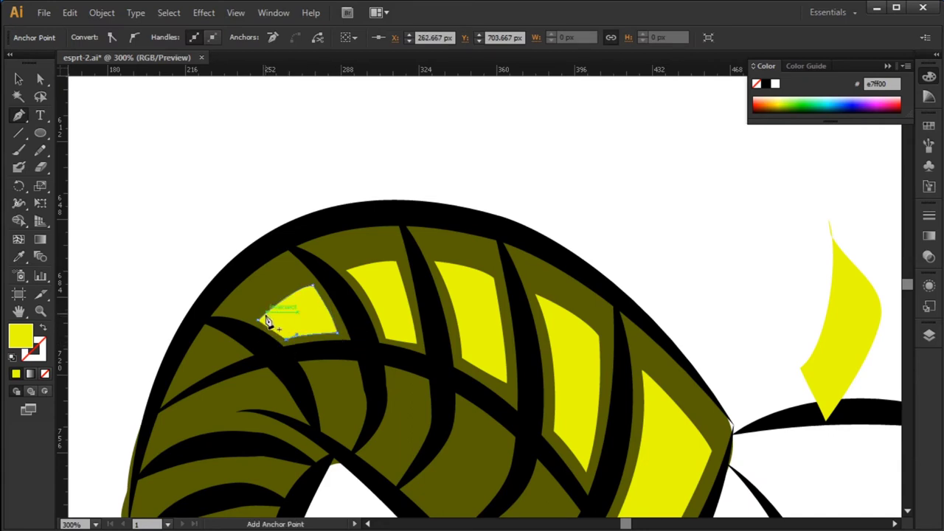
left_click(258, 320)
key("ctrl+shift+a")
scroll(558, 200, "down", 2)
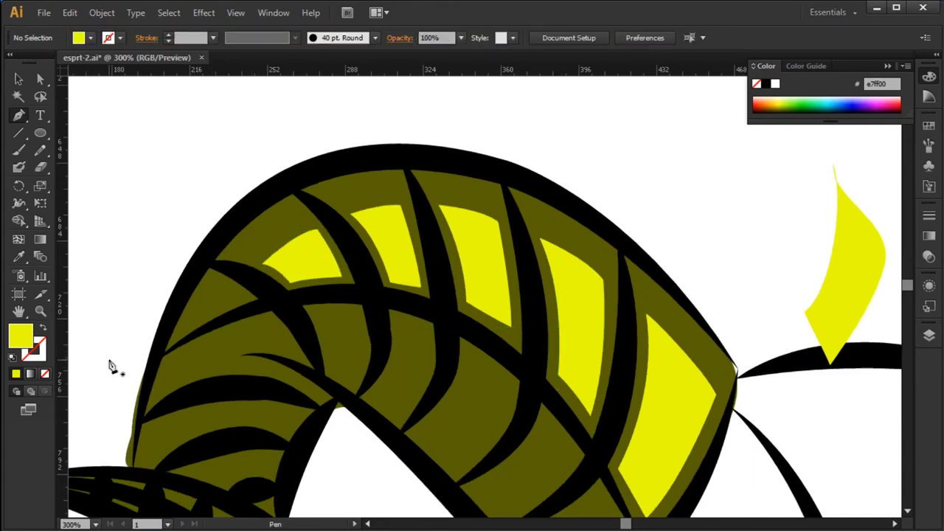
scroll(474, 246, "down", 1)
scroll(475, 246, "up", 2)
Add a small highlight on the horn's left curve.
left_click(233, 313)
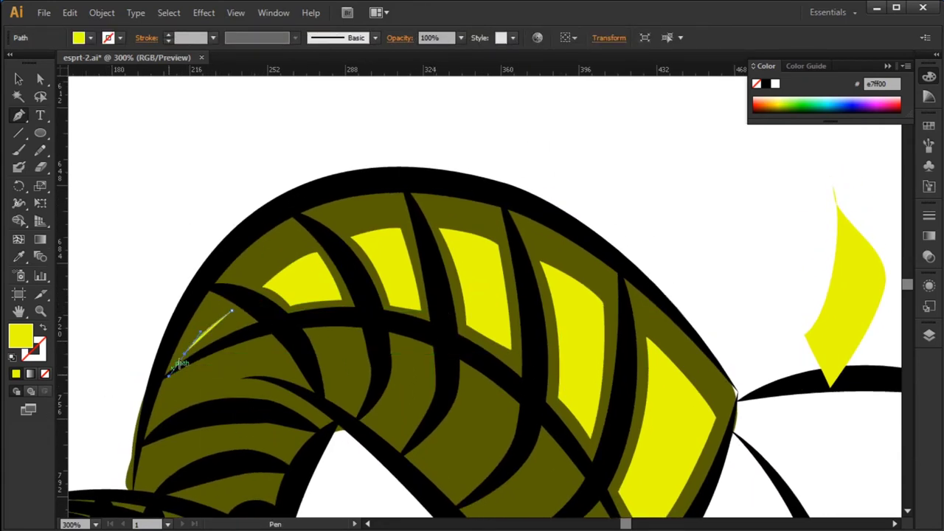
left_click(185, 353)
left_click(243, 323)
scroll(451, 257, "up", 2)
scroll(354, 263, "up", 2)
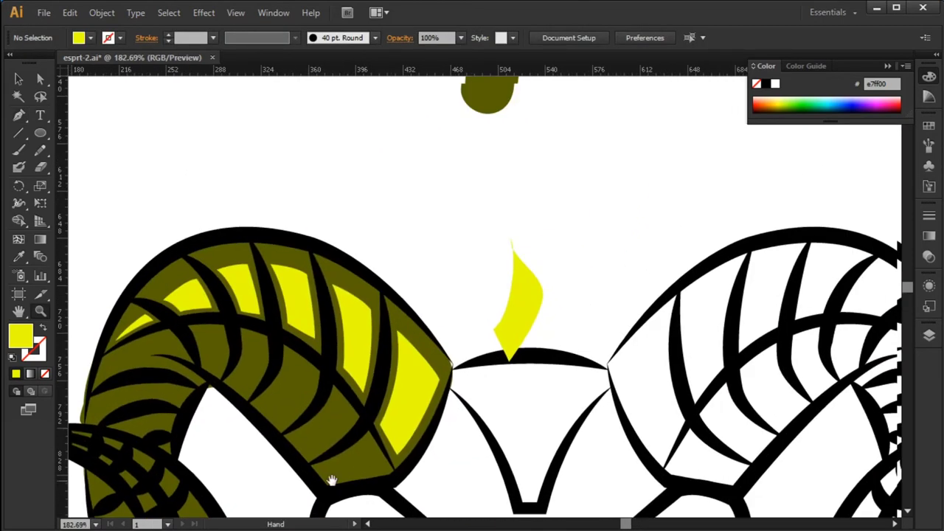
scroll(407, 315, "down", 3)
scroll(491, 242, "left", 2)
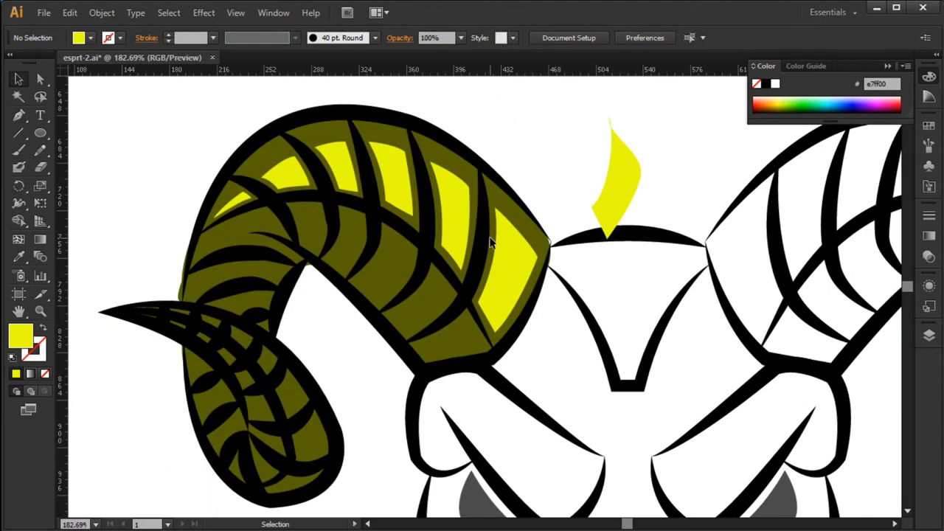
Draw a curved yellow highlight along the horn's inner bend with the Pen.
key("p")
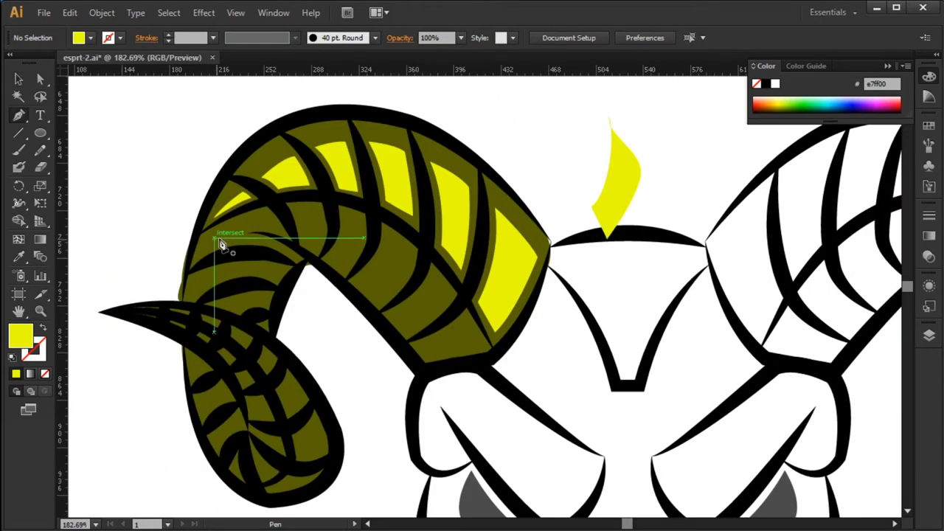
left_click(202, 236)
left_click_drag(269, 201, 285, 204)
left_click(197, 270)
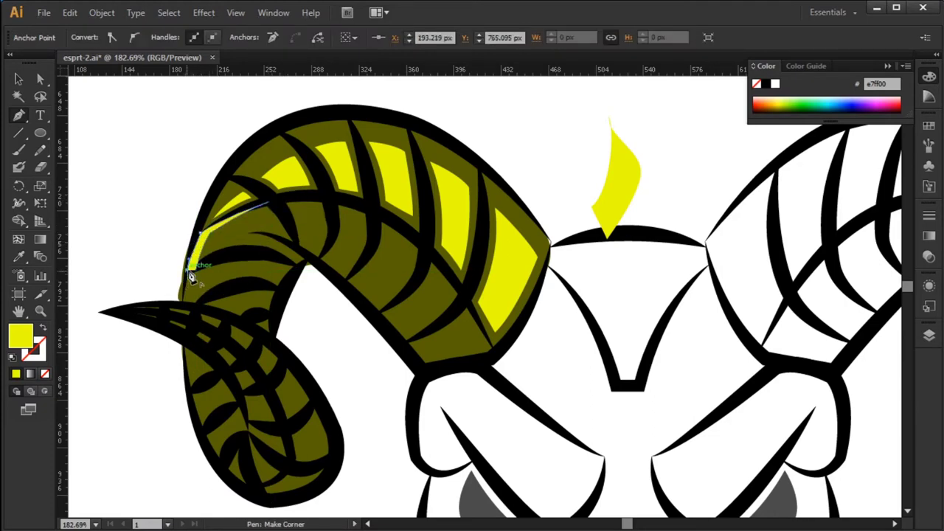
scroll(310, 381, "up", 2)
left_click(310, 382, "ctrl")
Add a thin sliver highlight on the horn.
left_click(255, 302)
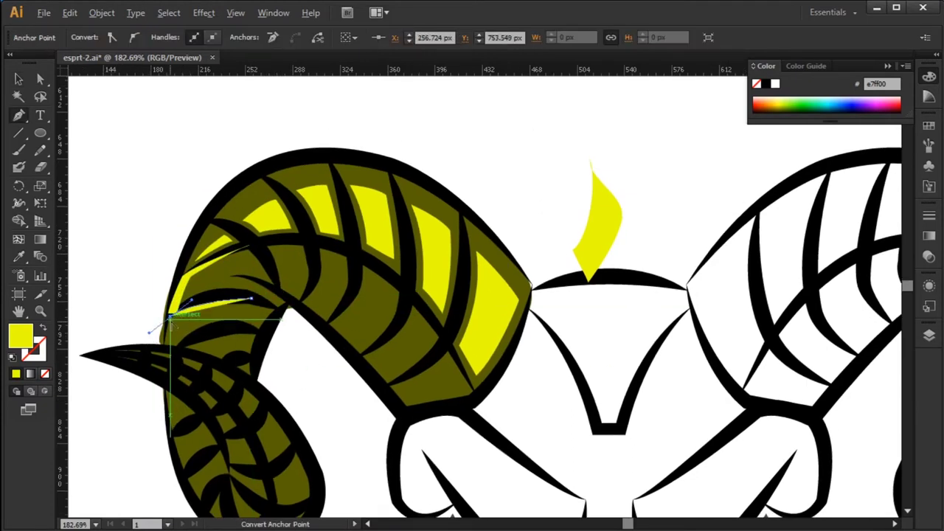
left_click_drag(171, 325, 181, 332)
left_click(255, 302)
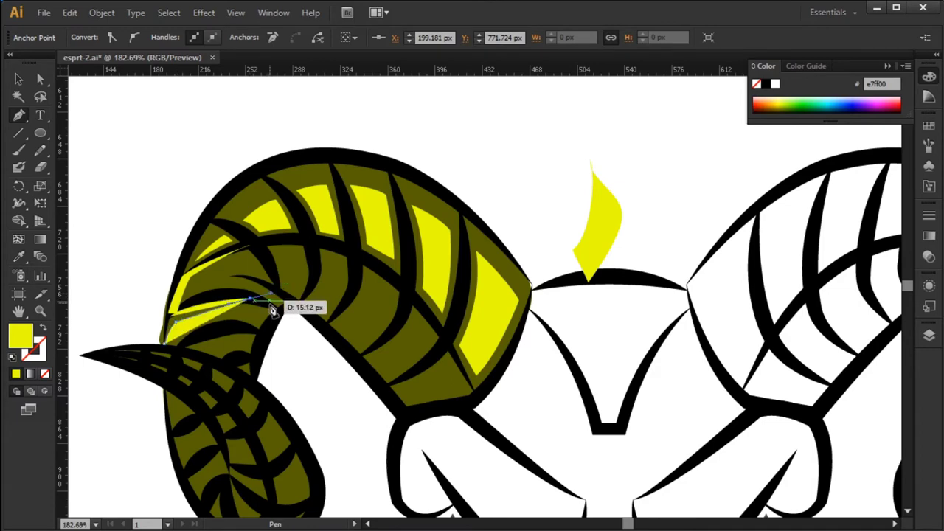
left_click(164, 337, "ctrl")
Pencil a highlight along the lower horn coil and fill it yellow.
key("n")
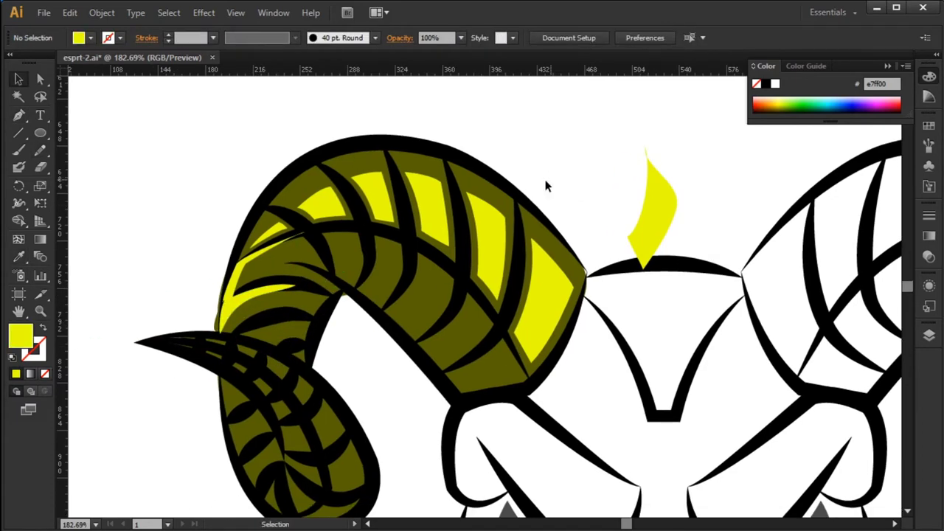
left_click_drag(493, 198, 549, 185)
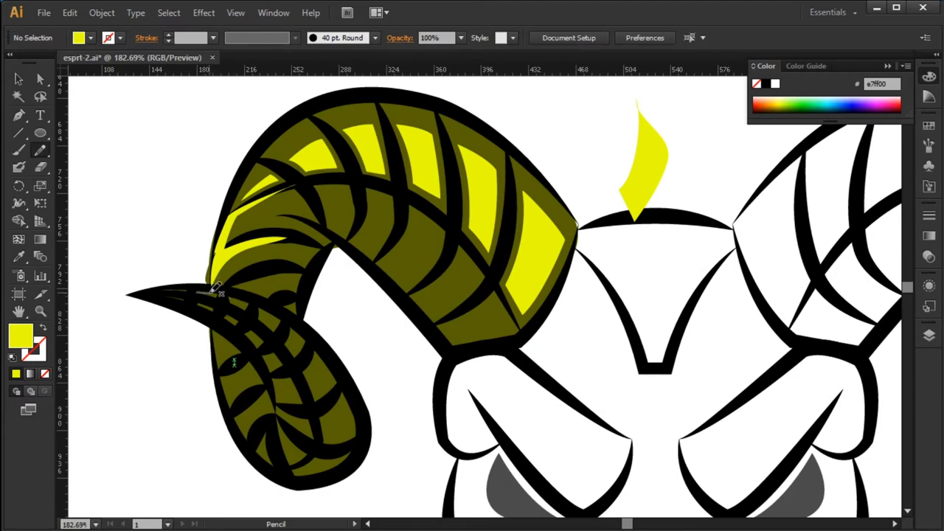
left_click_drag(343, 454, 336, 466)
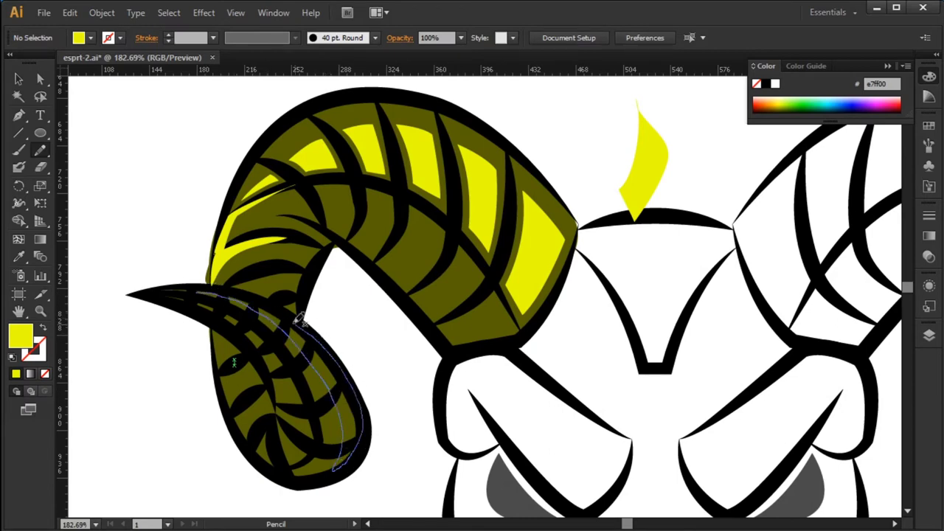
key("i")
left_click(309, 104)
key("ctrl+shift+a")
Add a short yellow highlight on the lower horn.
scroll(618, 291, "left", 3)
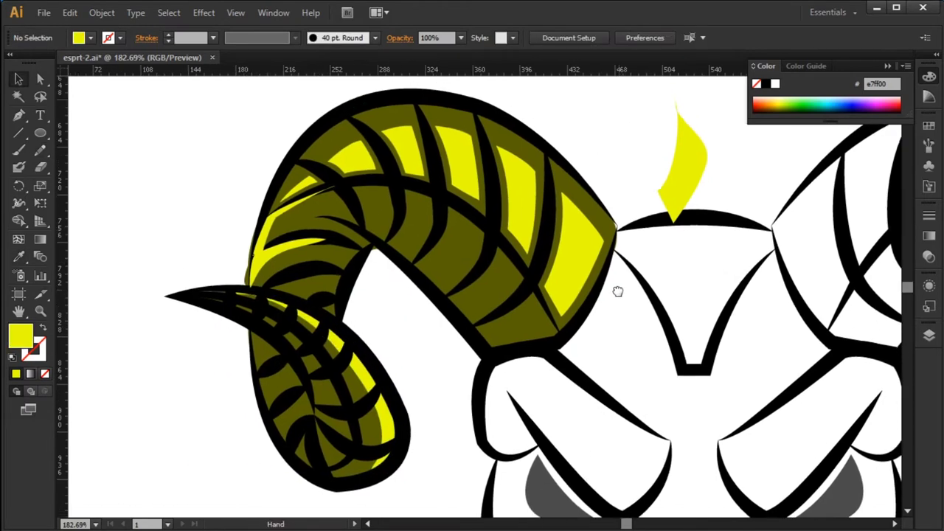
key("n")
scroll(416, 331, "left", 1)
left_click_drag(354, 338, 345, 354)
key("i")
left_click(377, 369)
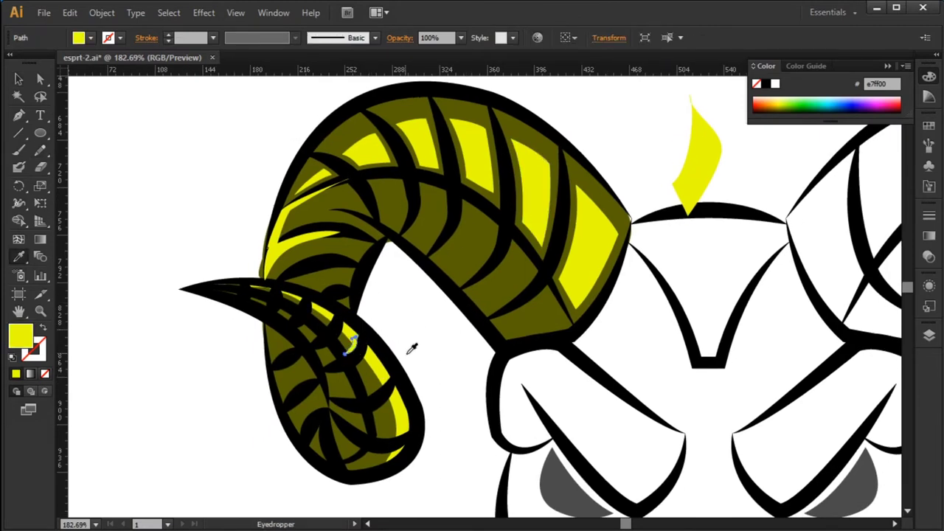
key("ctrl+shift+a")
key("v")
Fill another highlight shape on the curl with sampled yellow.
scroll(461, 341, "left", 1)
key("n")
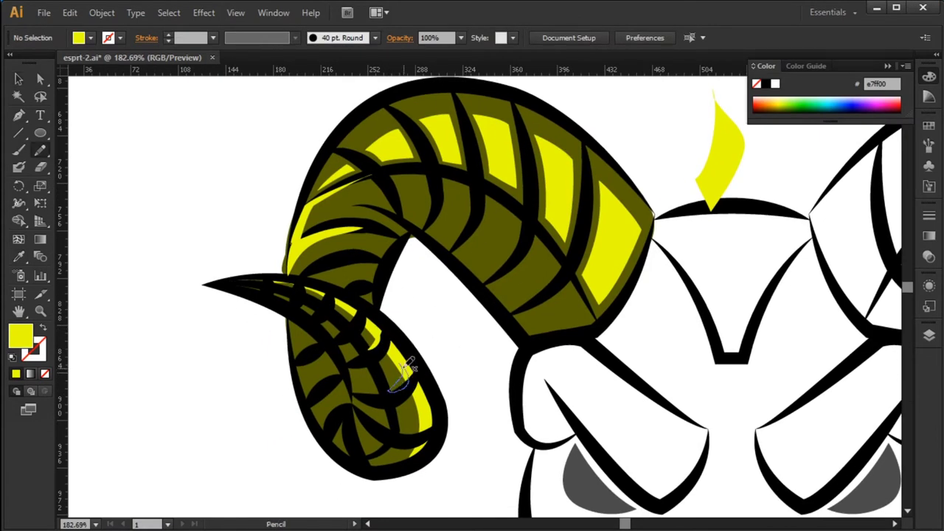
key("i")
left_click(494, 308)
key("ctrl+shift+a")
key("v")
Draw a yellow highlight stripe along the lower curl.
scroll(487, 317, "down", 3)
key("n")
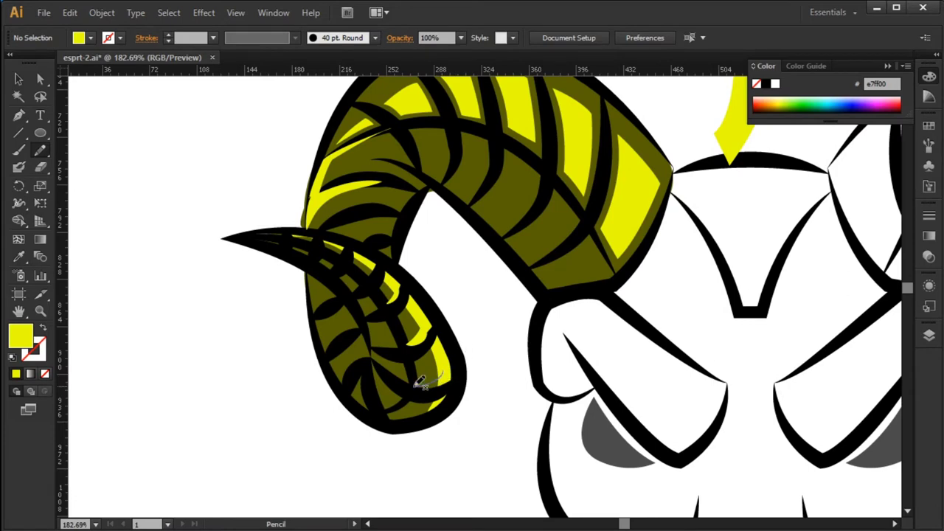
left_click_drag(419, 380, 410, 389)
key("i")
left_click(607, 185)
key("v")
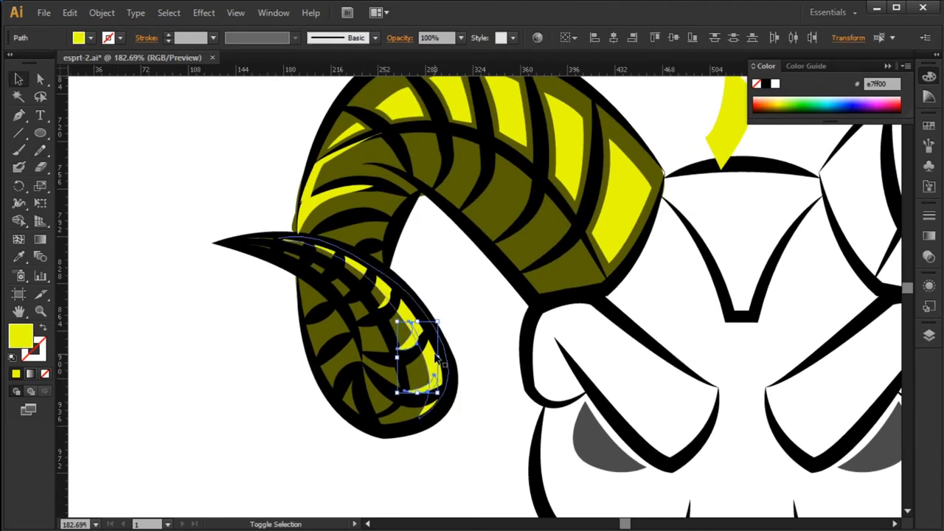
left_click(504, 461)
Check an upper horn stripe and pan to show more of the skull.
scroll(504, 462, "up", 1)
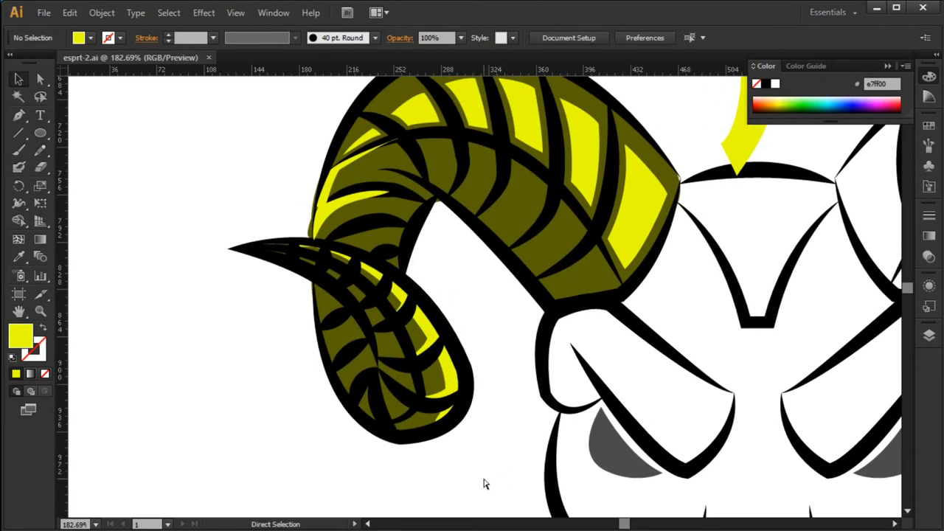
left_click(328, 210)
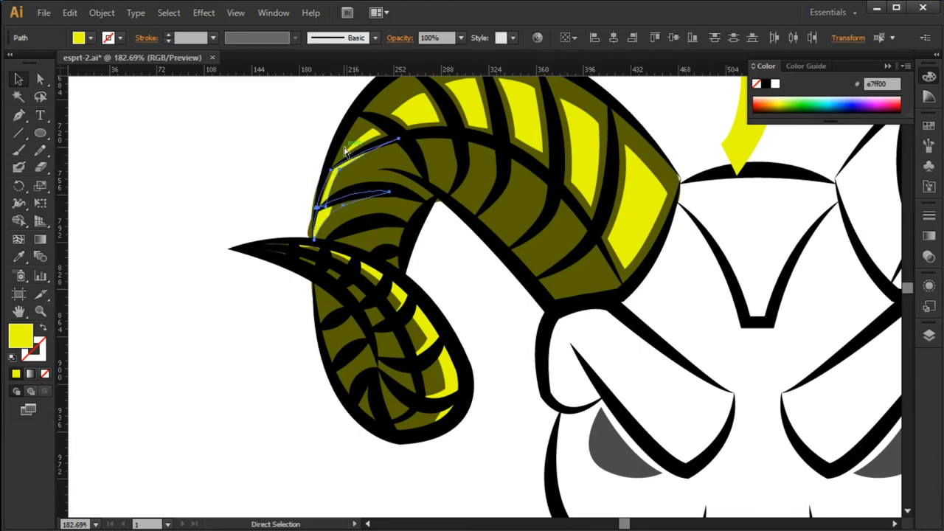
left_click(516, 346)
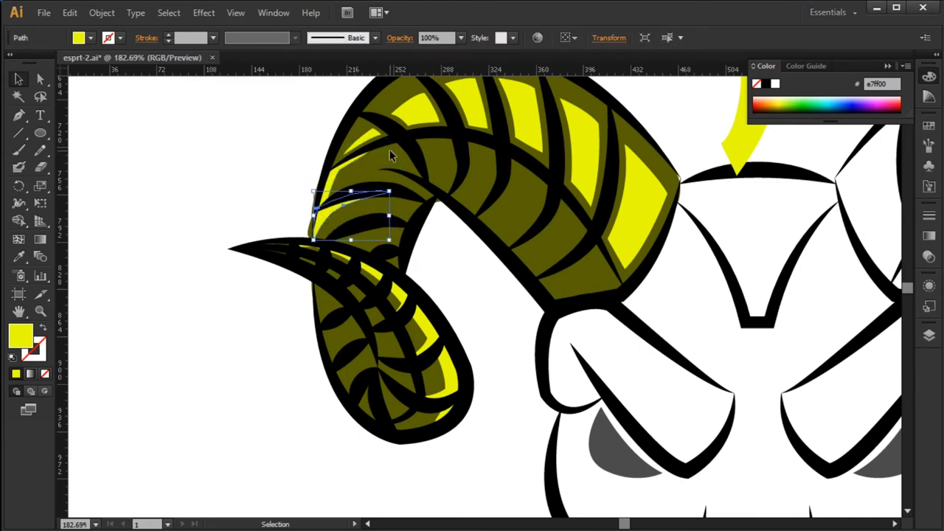
left_click_drag(486, 329, 359, 308)
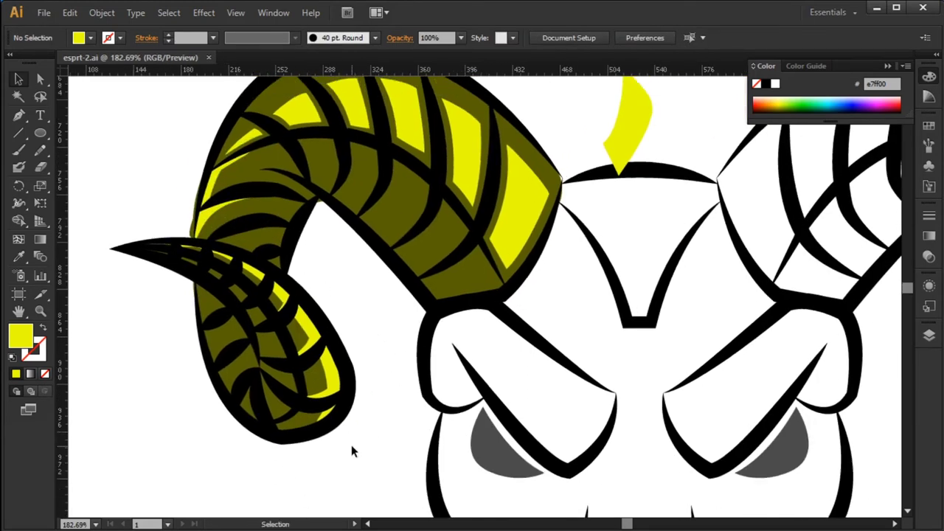
key("n")
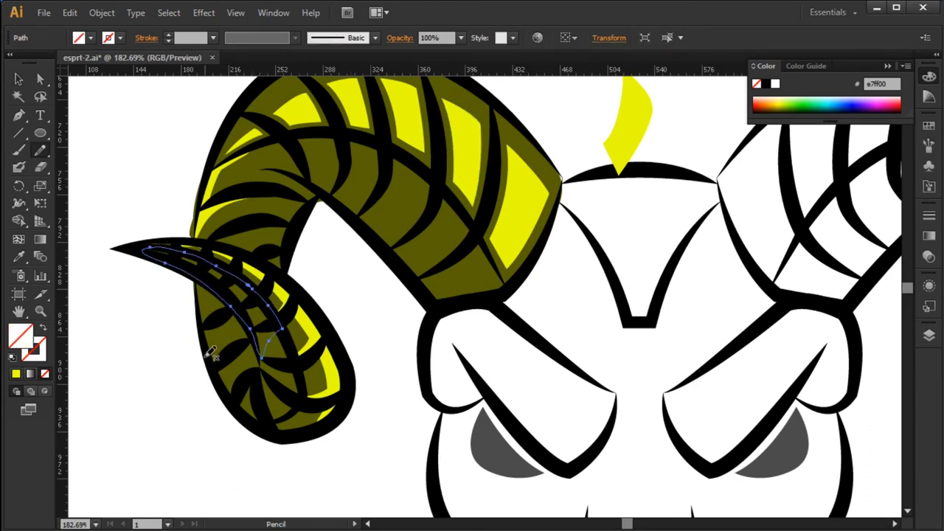
Close the shadow shape on the horn curl, fill it #1c1c17, and send it behind the stripes.
key("i")
left_click(244, 184)
double_click(21, 335)
type("1c1c17")
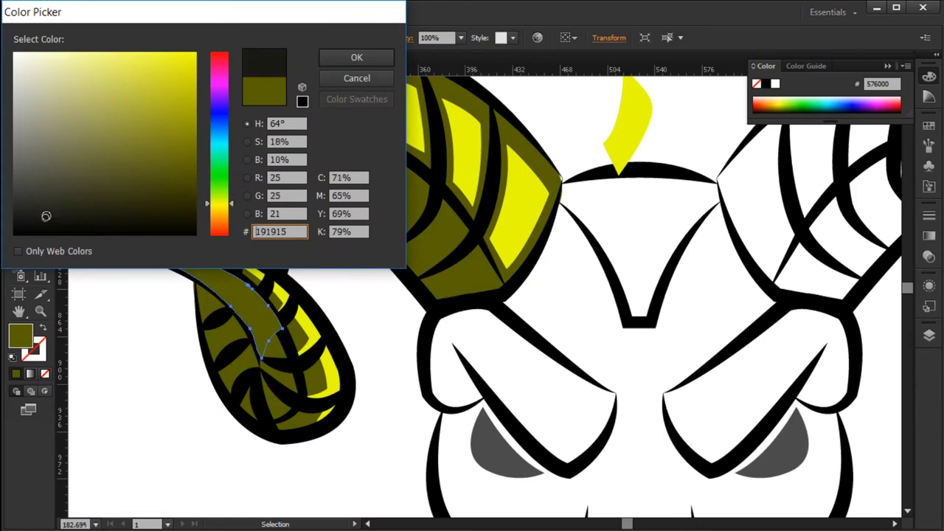
key("Return")
key("ctrl+shift+bracketleft")
left_click_drag(409, 480, 428, 495)
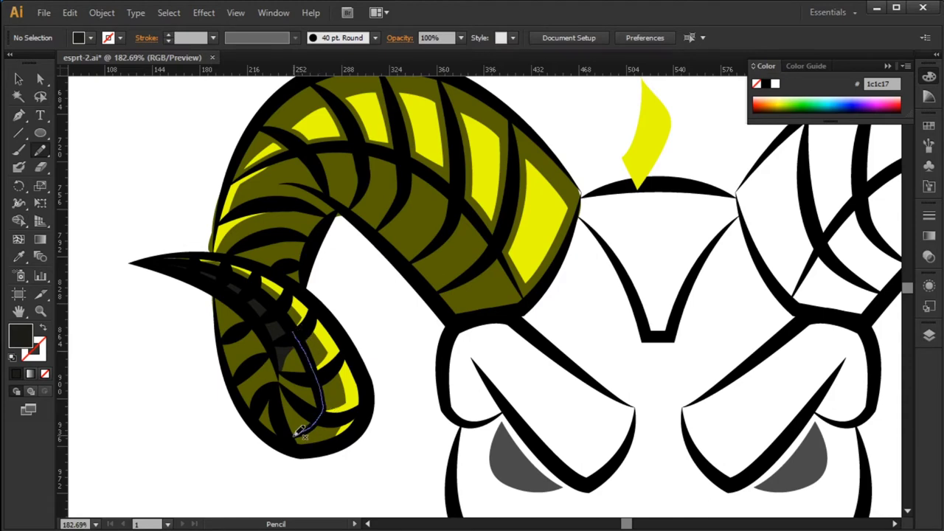
Add a #1c1c17 shadow inside the lower curl behind the stripes, then save the document.
left_click_drag(275, 325, 243, 314)
key("i")
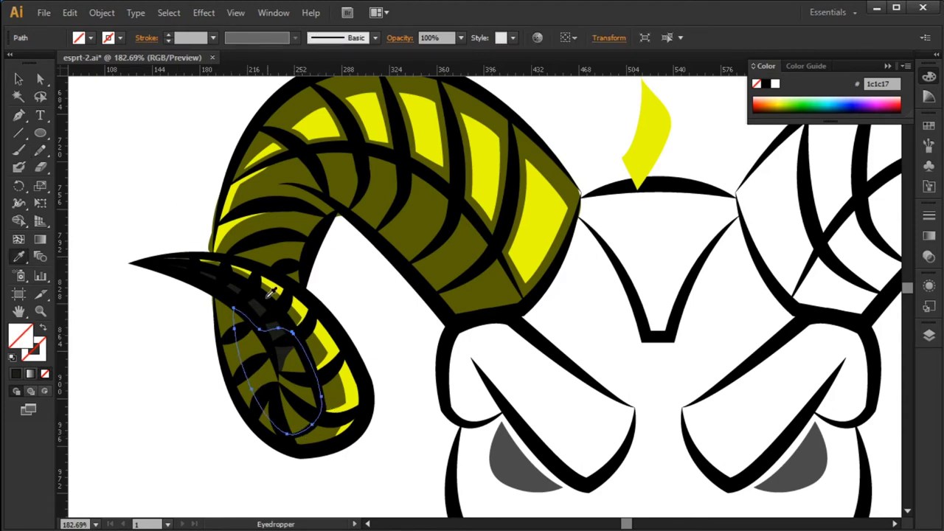
left_click(183, 258)
key("v")
key("ctrl+shift+bracketleft")
left_click(412, 482)
key("ctrl+s")
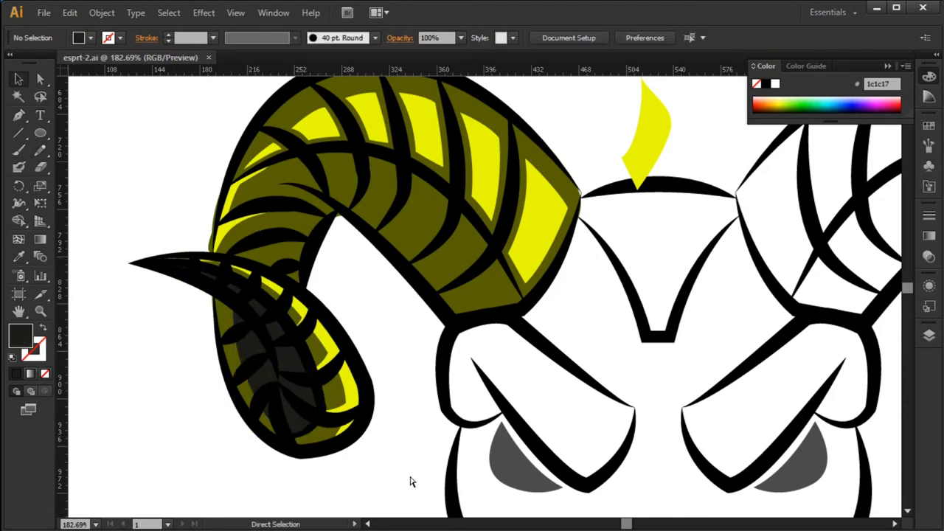
Check the whole ram head, undo a stray pencil stroke by the flame, and clear the selection.
key("ctrl+minus")
key("ctrl+minus")
key("ctrl+plus")
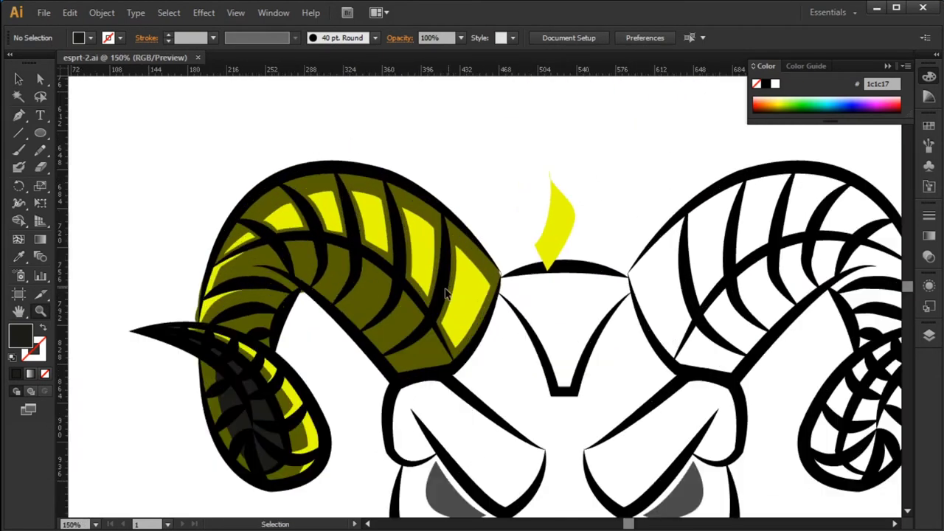
left_click(566, 221)
key("n")
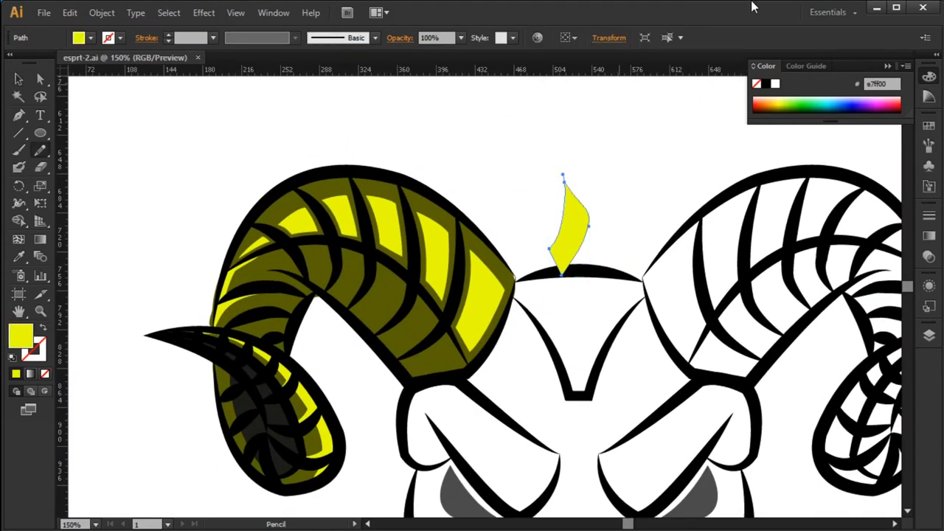
left_click_drag(331, 248, 333, 248)
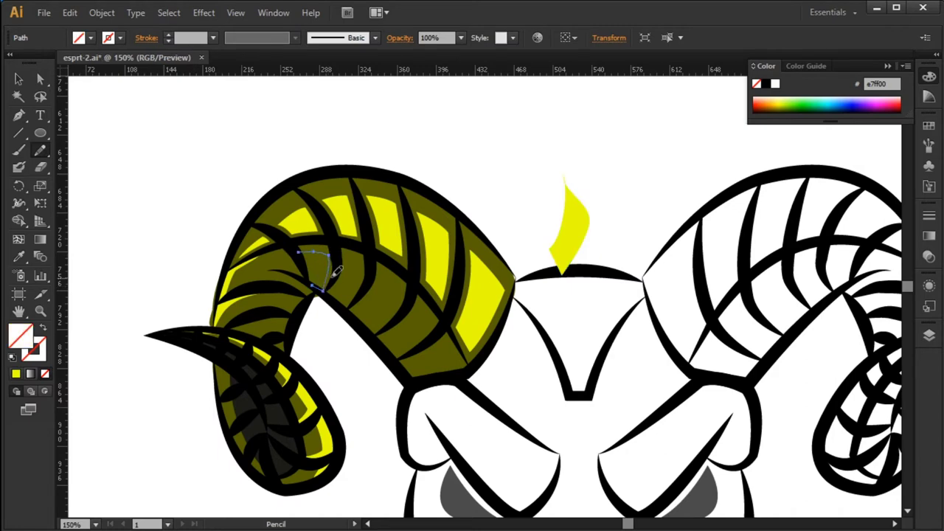
key("ctrl+z")
key("ctrl+shift+a")
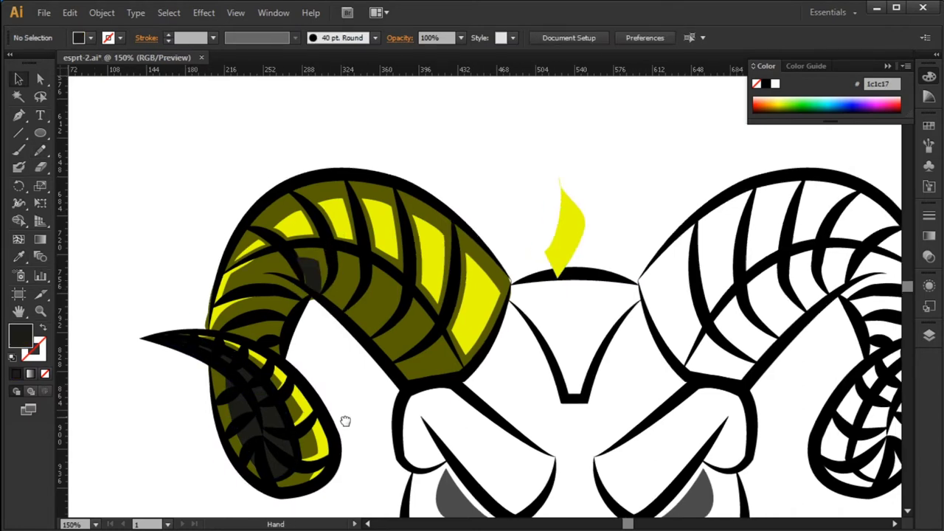
Draw two more shadows in the upper horn bend and send all three behind the black stripes.
left_click_drag(312, 280, 310, 284)
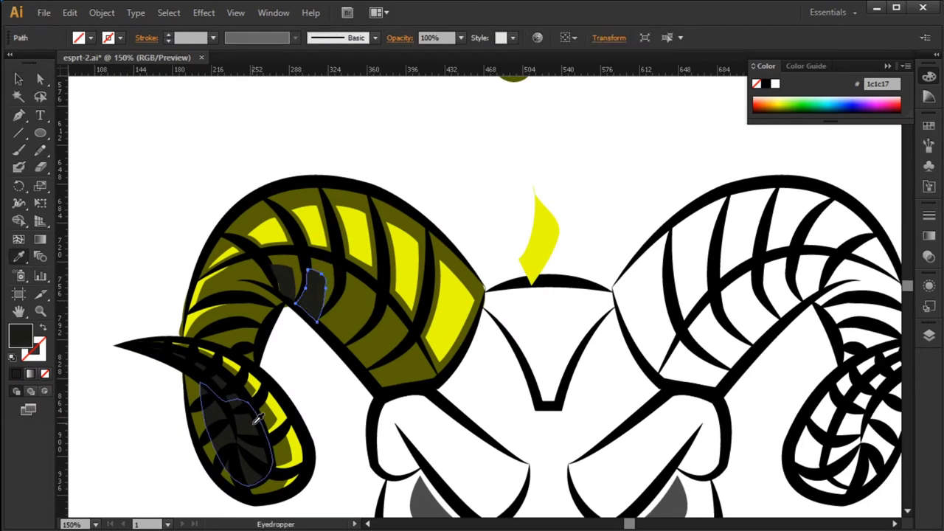
mouse_move(338, 319)
left_mouse_down()
mouse_move(333, 280)
mouse_move(324, 304)
left_mouse_up()
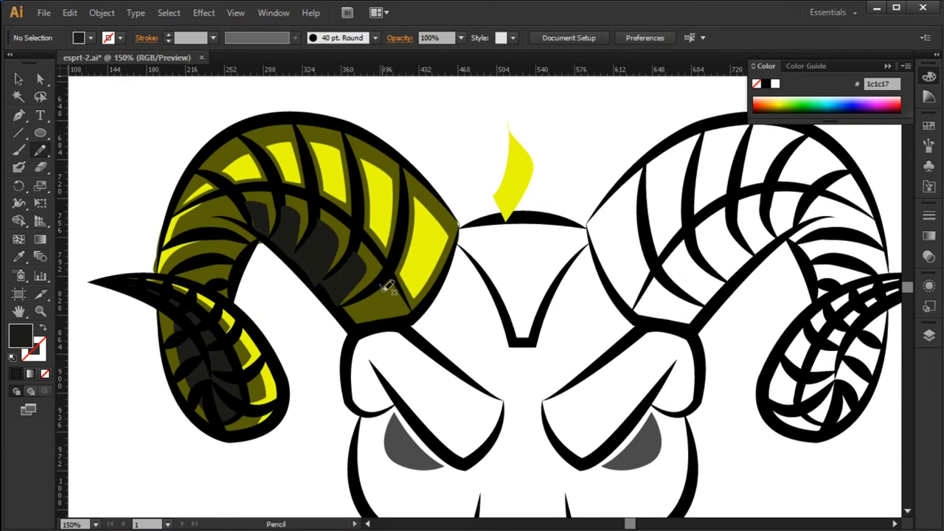
key("v")
left_click(337, 313)
left_click(324, 251, "shift")
left_click(272, 210, "shift")
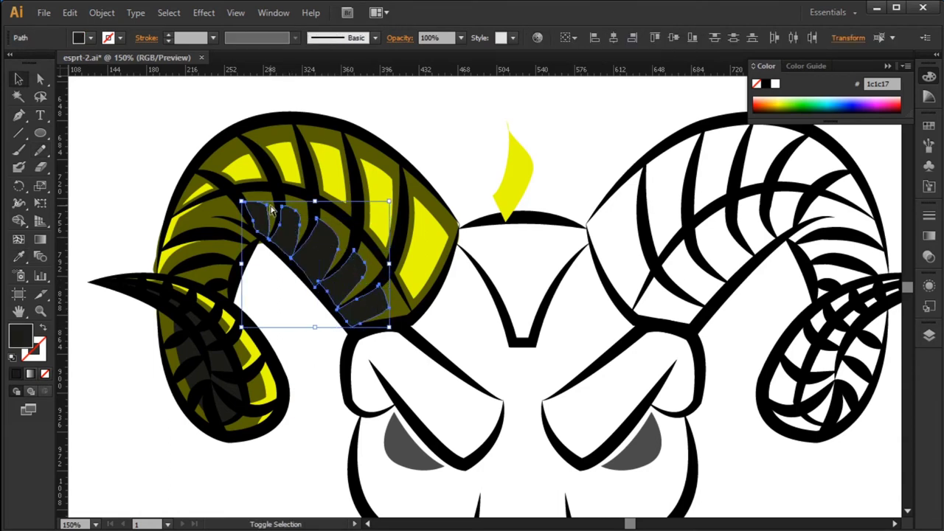
key("ctrl+bracketleft")
left_click(295, 439)
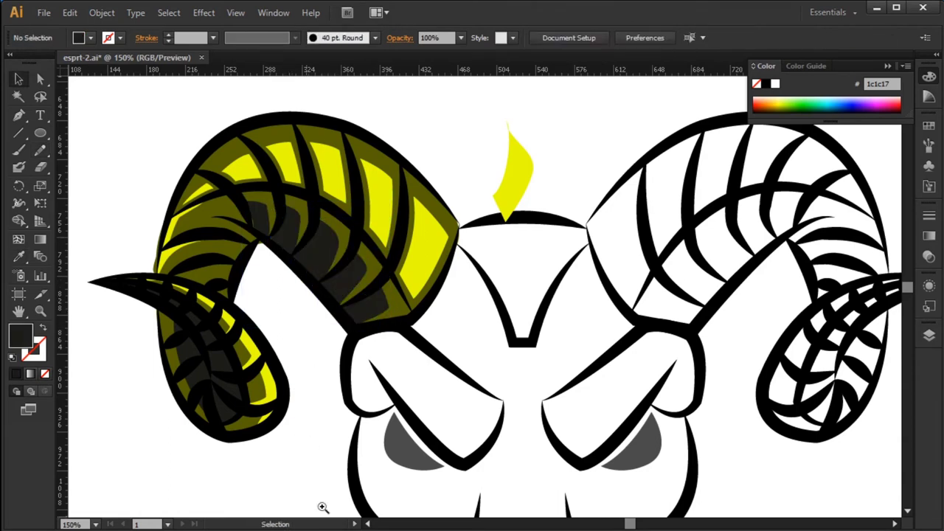
left_click(322, 507, "alt")
Select the flame shape above the head and fill it with yellow fff800.
left_click(442, 450, "alt")
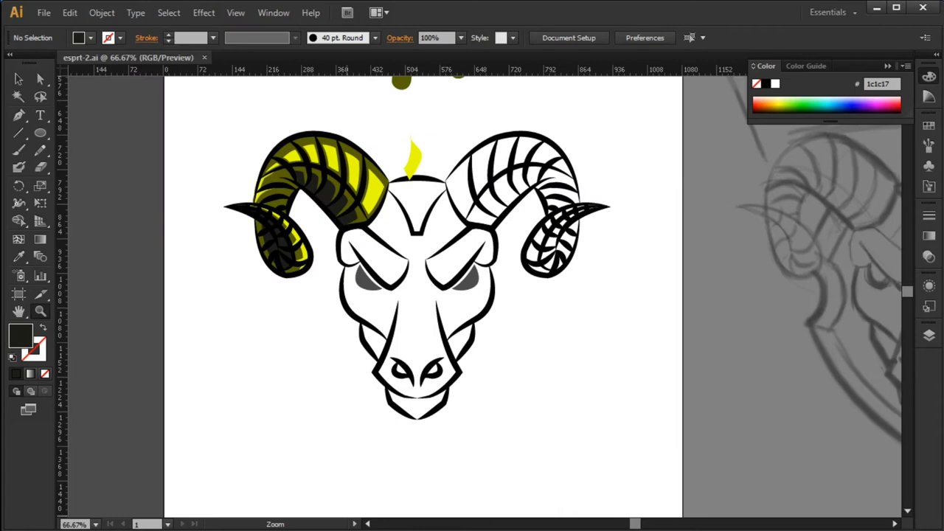
left_click(428, 184)
key("v")
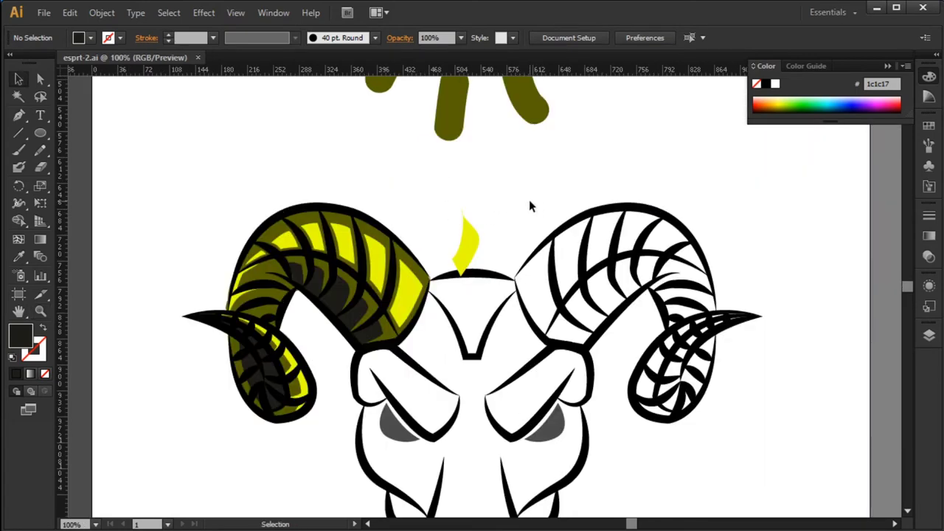
left_click(466, 243)
double_click(20, 335)
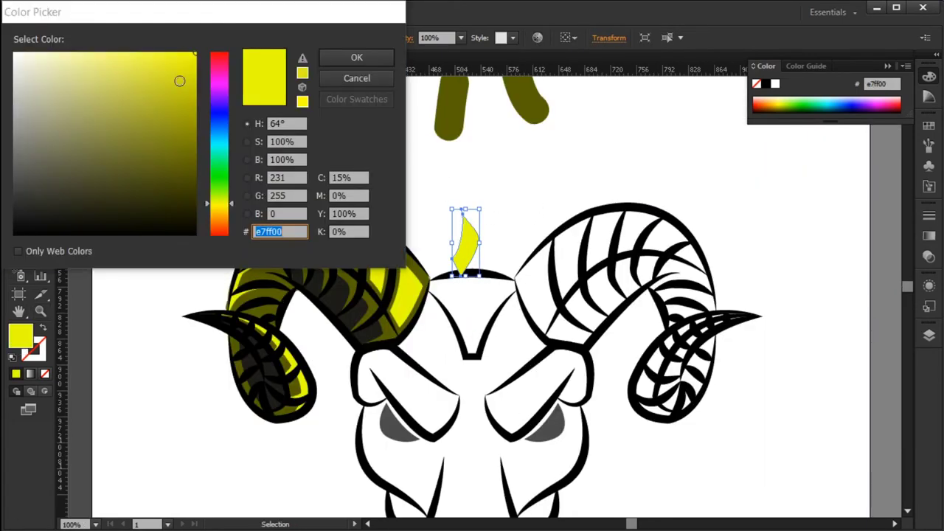
type("fff800")
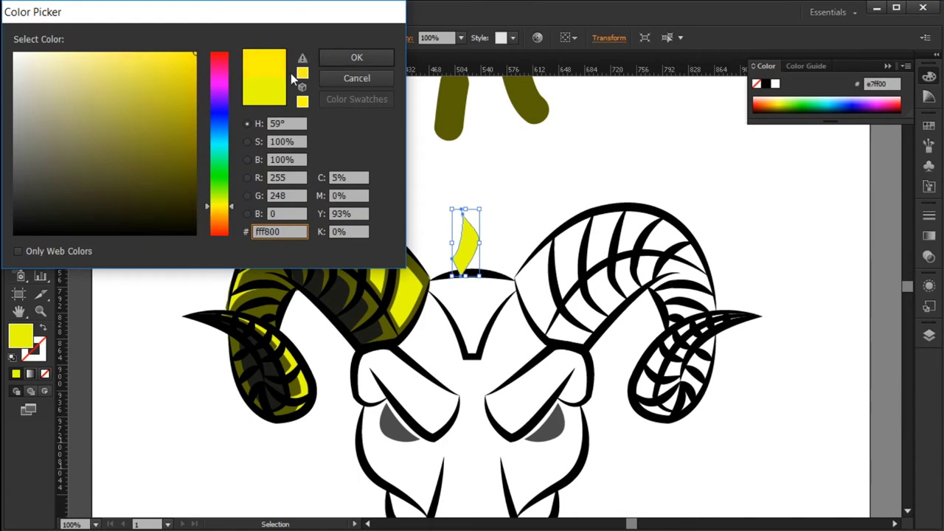
key("Return")
Change the flame's fill to the lighter yellow f5ff2c and shift it left.
key("i")
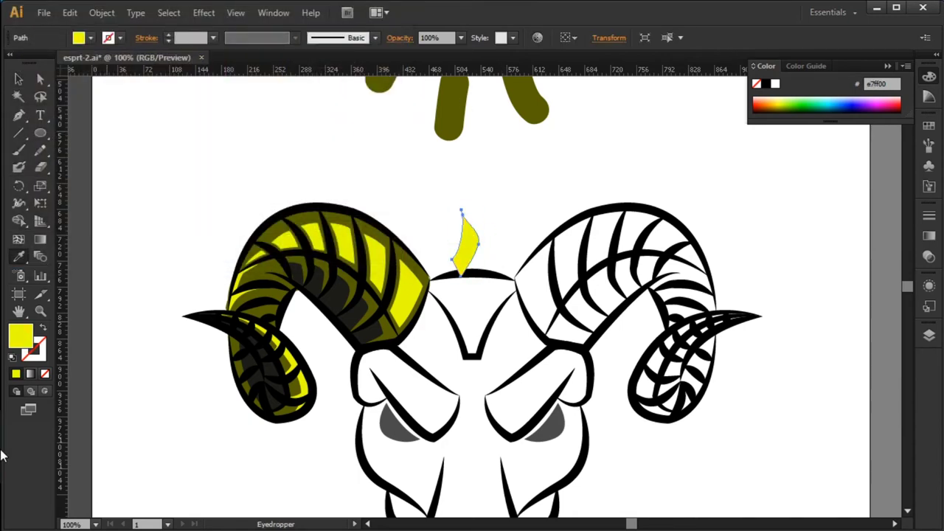
double_click(20, 336)
type("f5ff2c")
key("Return")
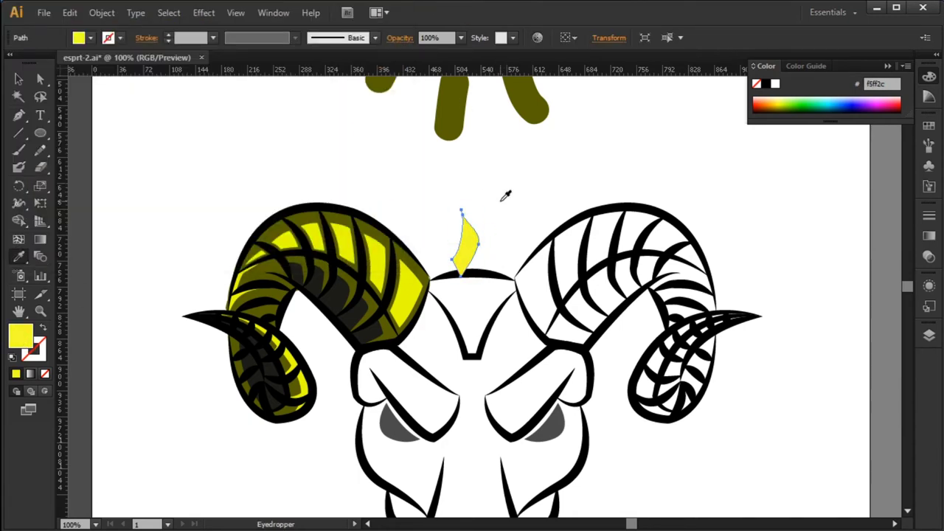
mouse_move(467, 251)
left_mouse_down()
mouse_move(369, 284)
mouse_move(446, 221)
left_mouse_up()
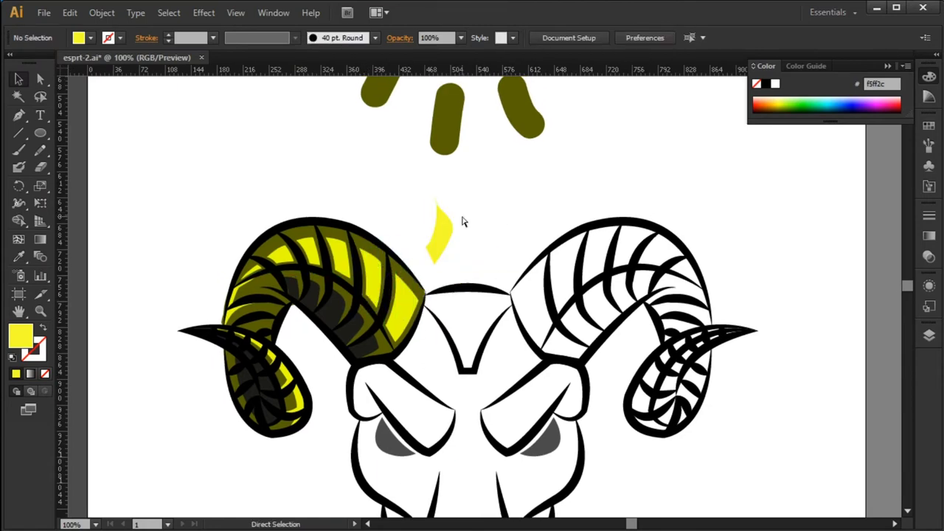
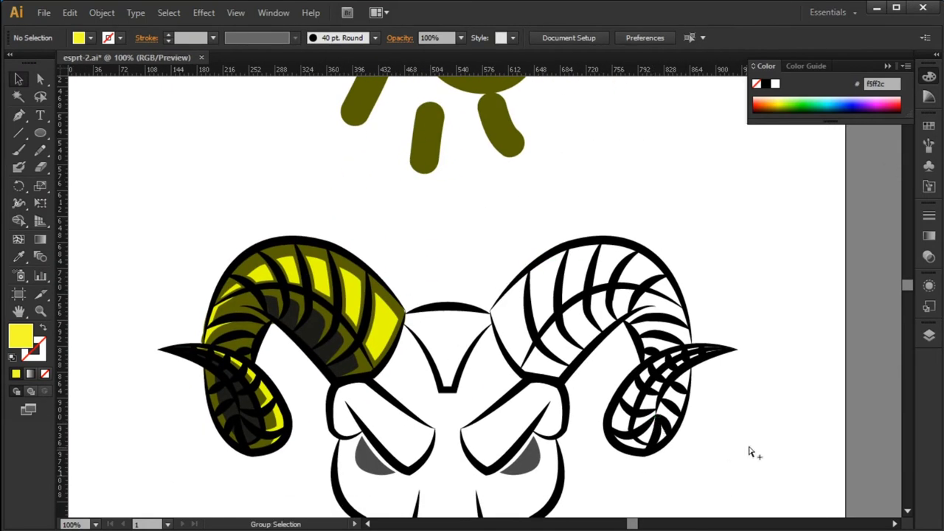
Select the left horn group and confirm its yellow fill with undo and redo.
left_click(675, 435)
key("ctrl+2")
left_click(365, 343)
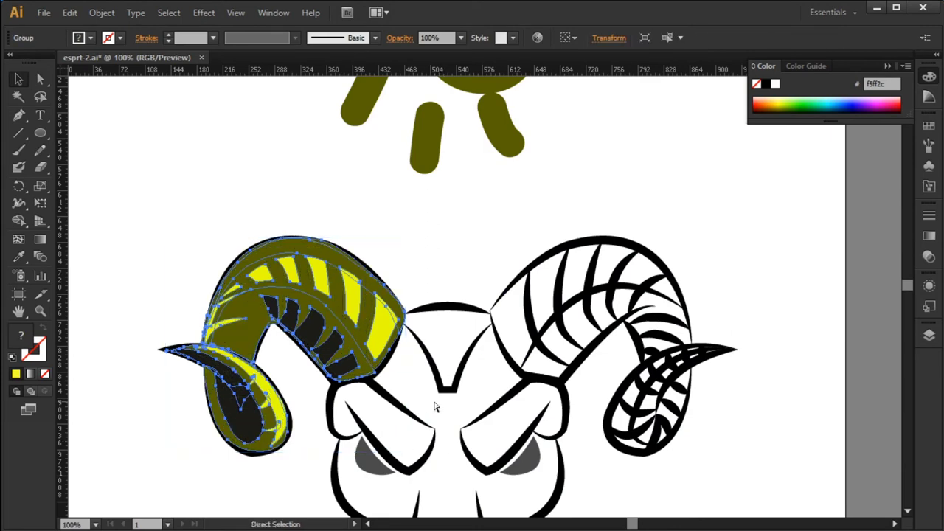
right_click(375, 357)
left_click(170, 215)
left_click(378, 354)
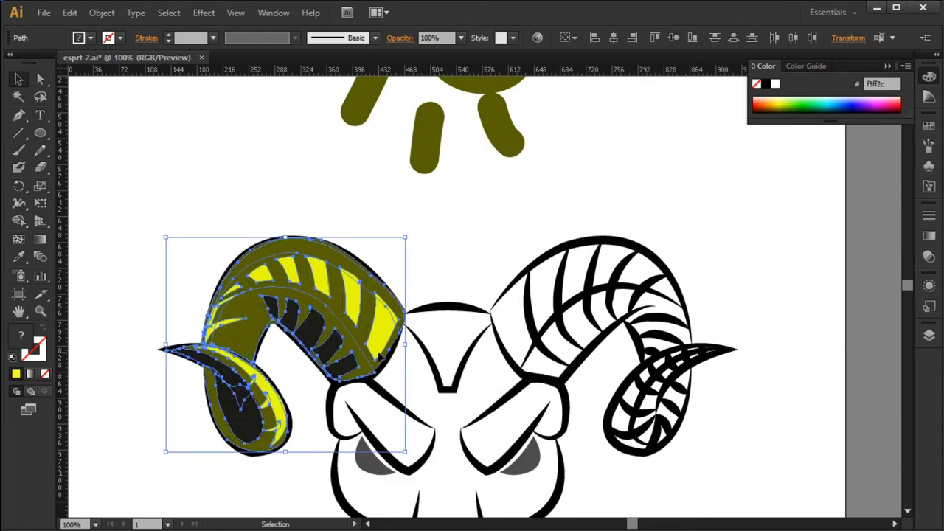
left_click(464, 407)
key("ctrl+z")
key("ctrl+z")
key("ctrl+shift+z")
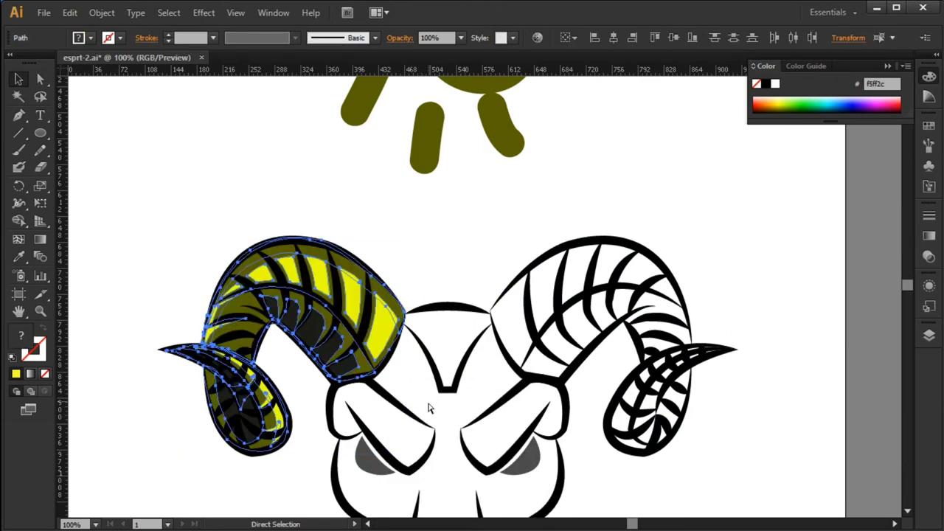
key("ctrl+z")
key("ctrl+shift+z")
left_click(143, 215)
Mirror the left horn horizontally and move it right, then undo the misplaced result.
left_click(295, 324)
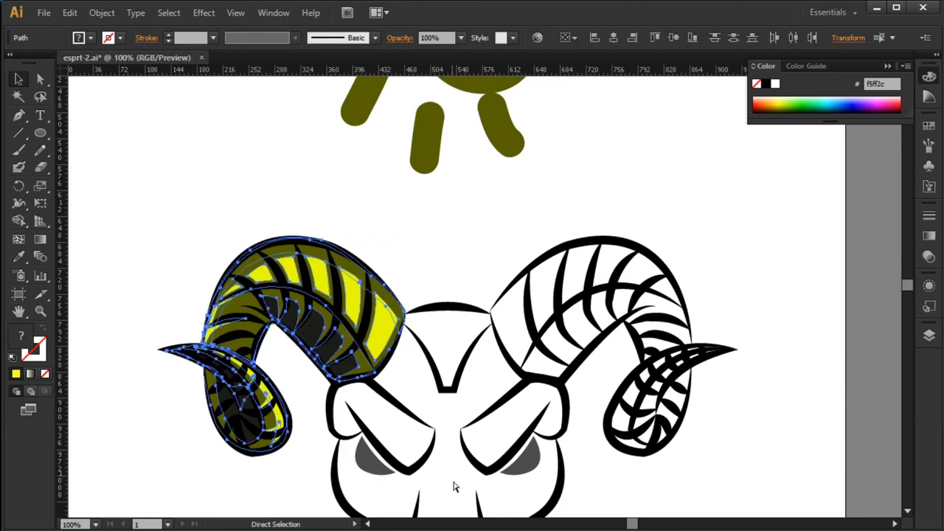
right_click(362, 344)
left_click(583, 527)
left_click(122, 230)
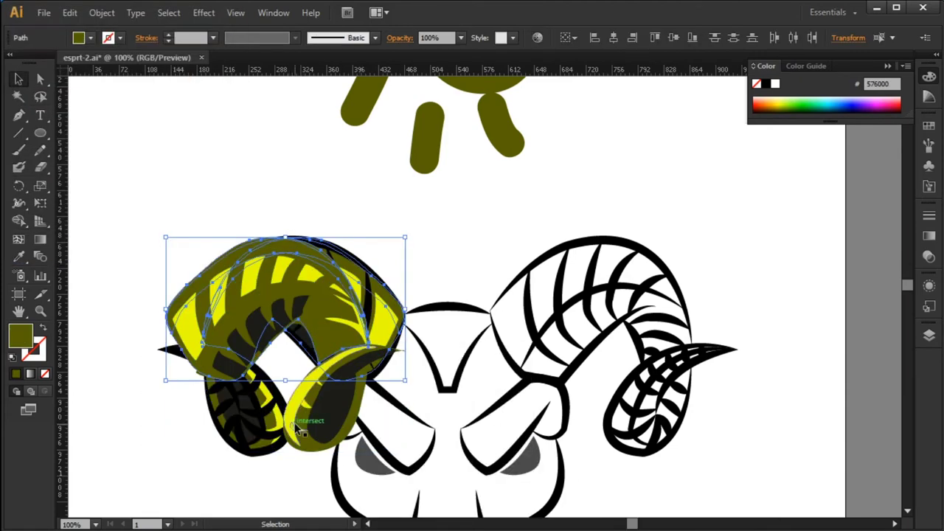
mouse_move(325, 352)
left_mouse_down()
mouse_move(613, 352)
mouse_move(712, 416)
left_mouse_up()
key("ctrl+z")
Select all left-horn pieces, reflect a copy, and place it on the right horn.
left_click(729, 405)
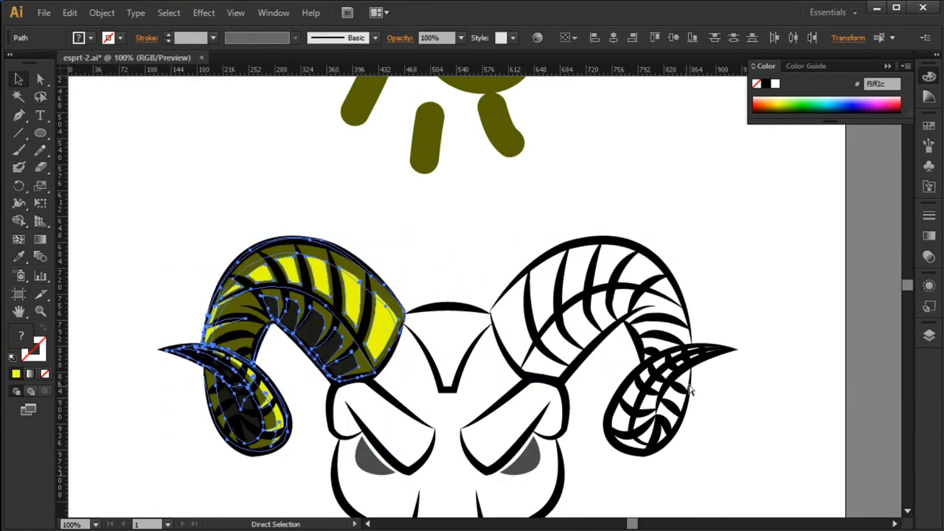
left_click_drag(133, 221, 447, 493)
left_click(485, 484)
key("ctrl+z")
left_click_drag(126, 201, 293, 433)
right_click(367, 325)
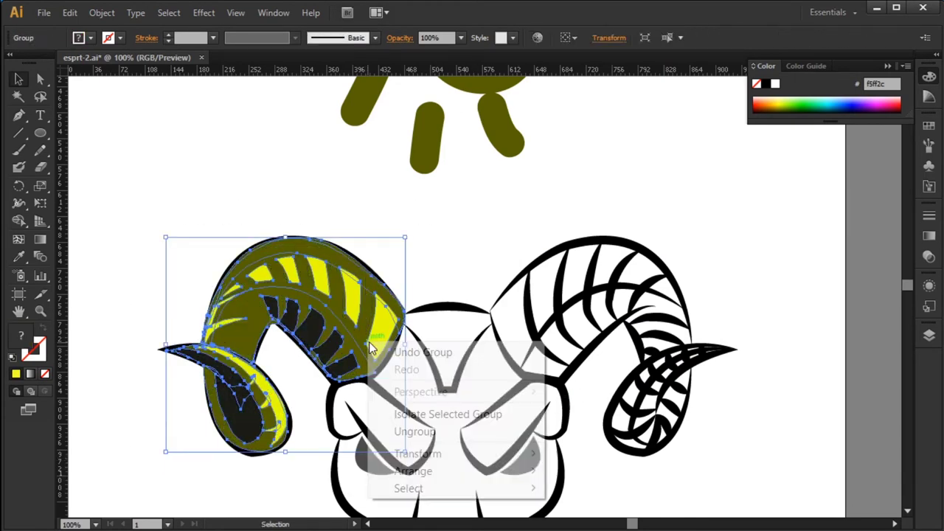
left_click(620, 511)
left_click_drag(379, 375, 704, 375)
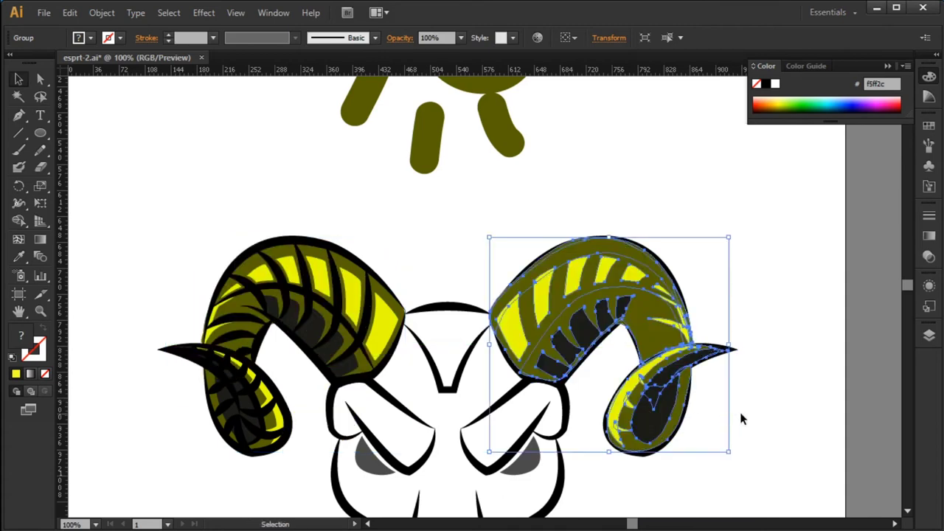
left_click(774, 426)
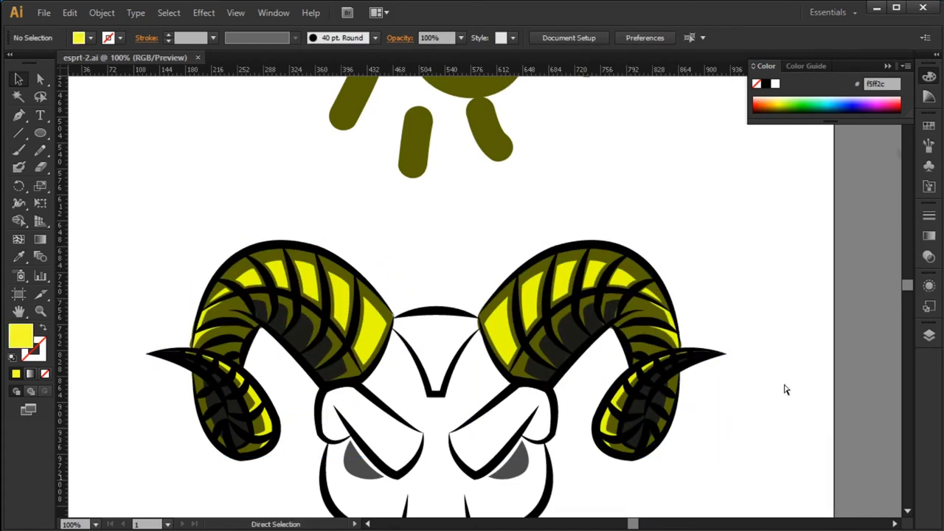
Zoom in on the face and Pencil-trace its left half outline down to the chin centre line.
left_click(572, 327, "ctrl+alt")
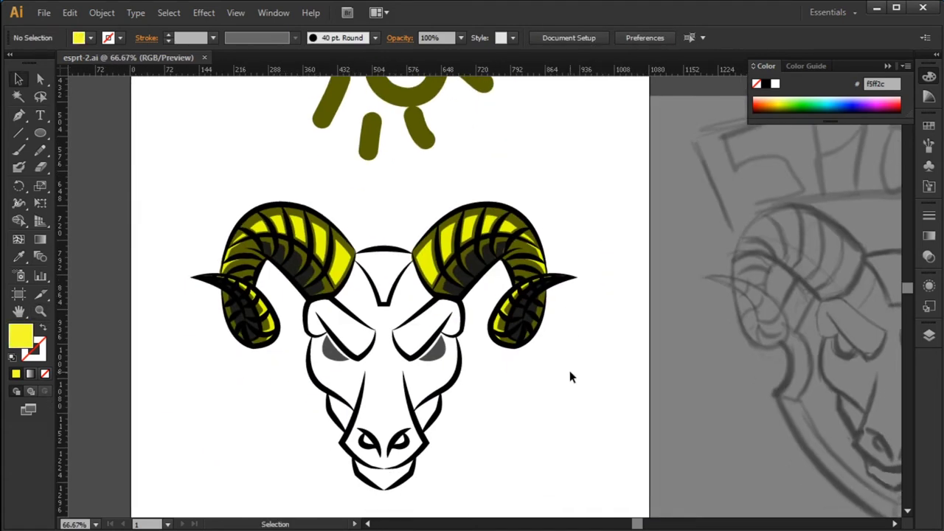
left_click(403, 355, "ctrl")
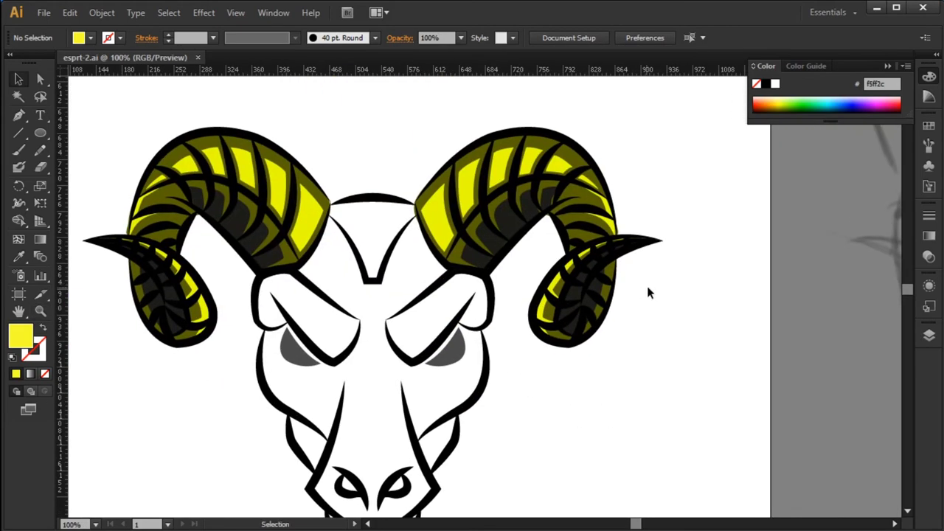
left_click(584, 269)
left_click(472, 165, "ctrl")
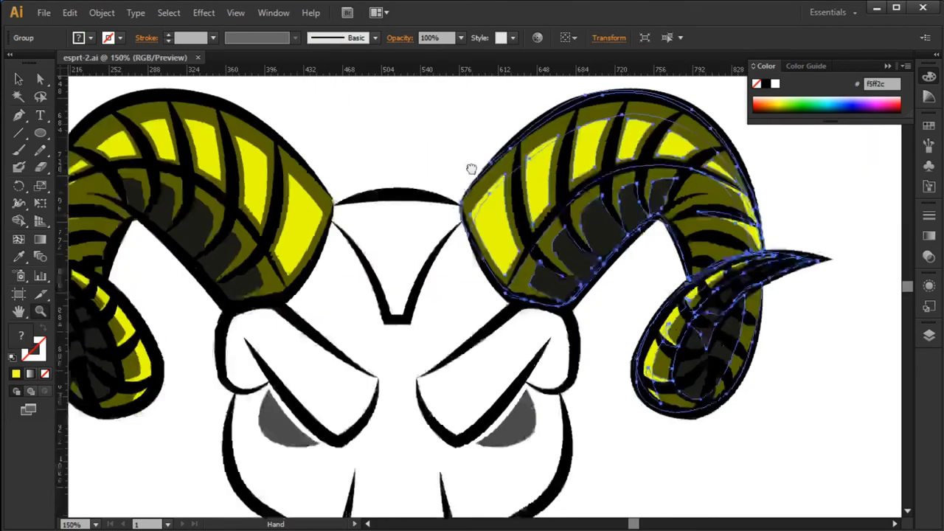
key("n")
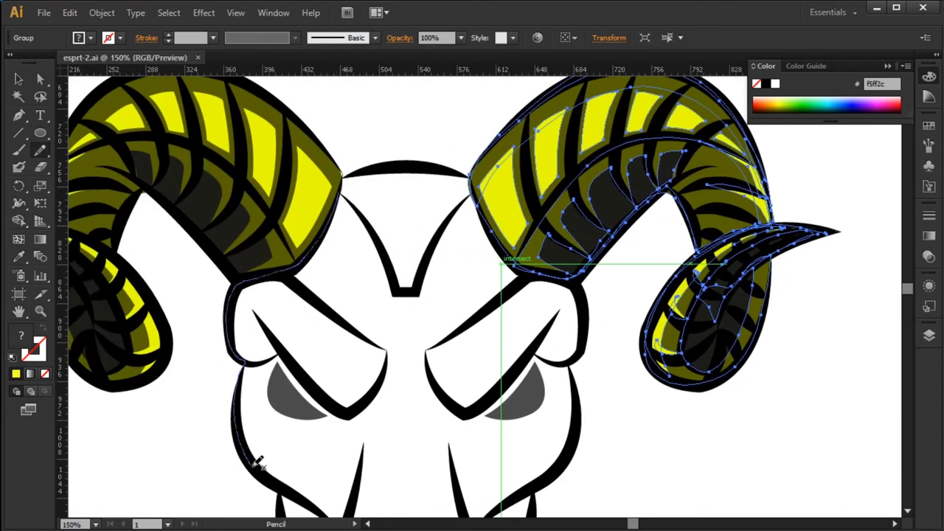
left_click(258, 461, "ctrl")
left_click(310, 405, "ctrl+alt")
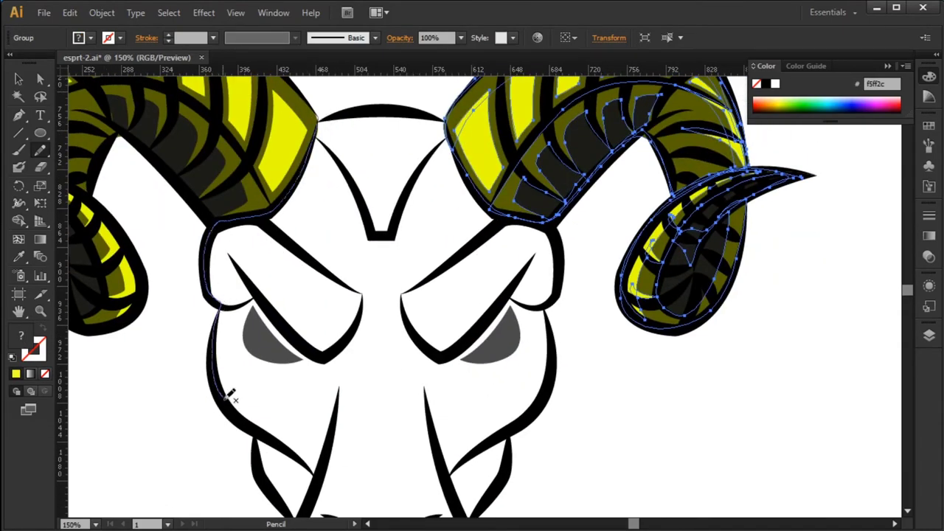
left_click_drag(230, 396, 267, 336)
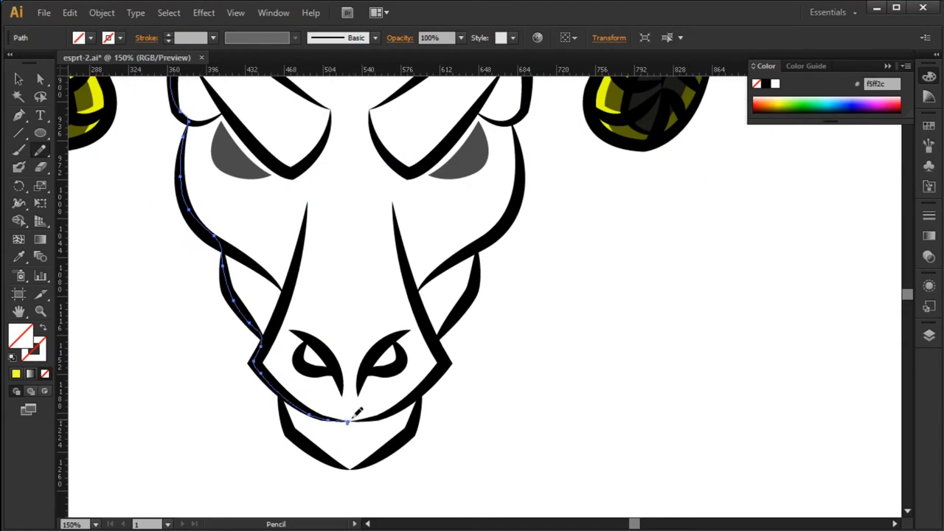
scroll(374, 332, "up", 3)
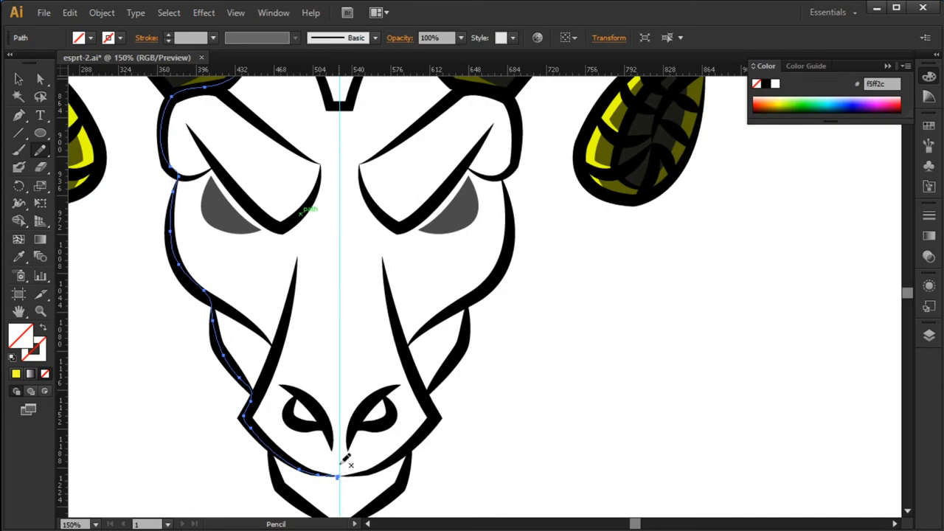
scroll(343, 462, "up", 5)
Fill the left half-face path with taupe 8e8d78 and send it behind the line art.
left_click(523, 375)
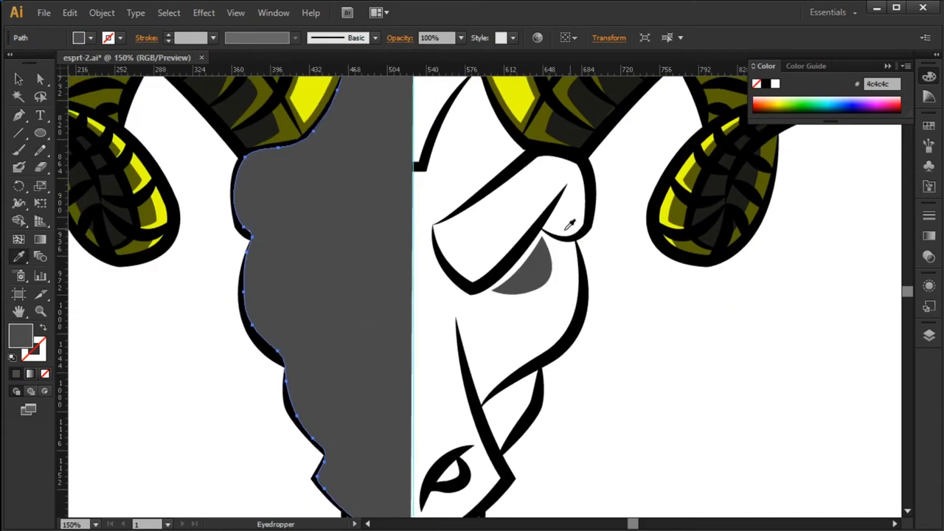
double_click(20, 336)
type("8e8d78")
key("Return")
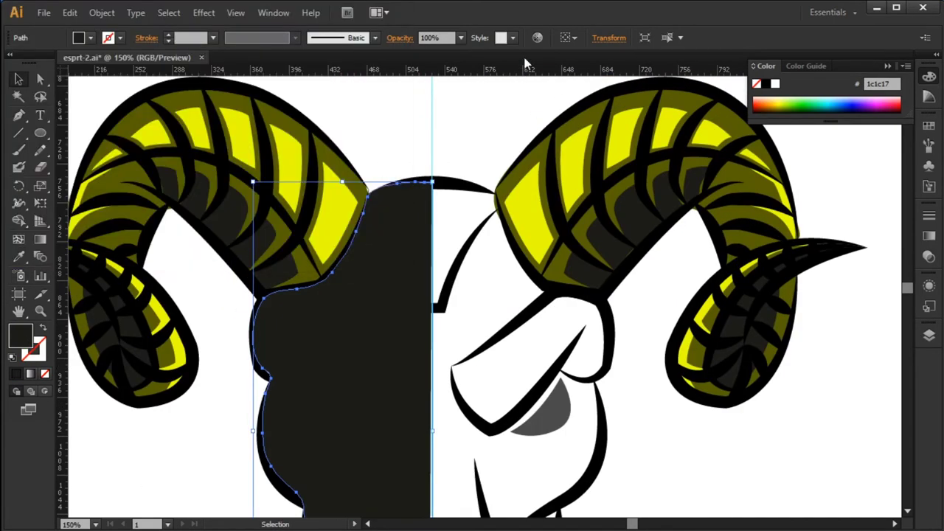
key("ctrl+1")
key("ctrl+shift+bracketleft")
left_click(579, 454)
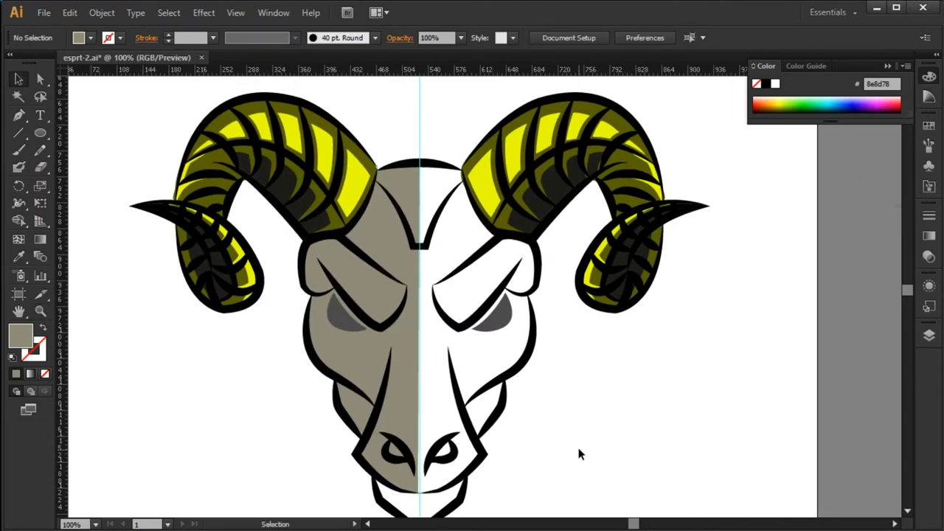
Add a matching taupe jaw piece below the muzzle, then zoom back out to the whole ram.
key("ctrl+equal")
key("a")
left_click(453, 373)
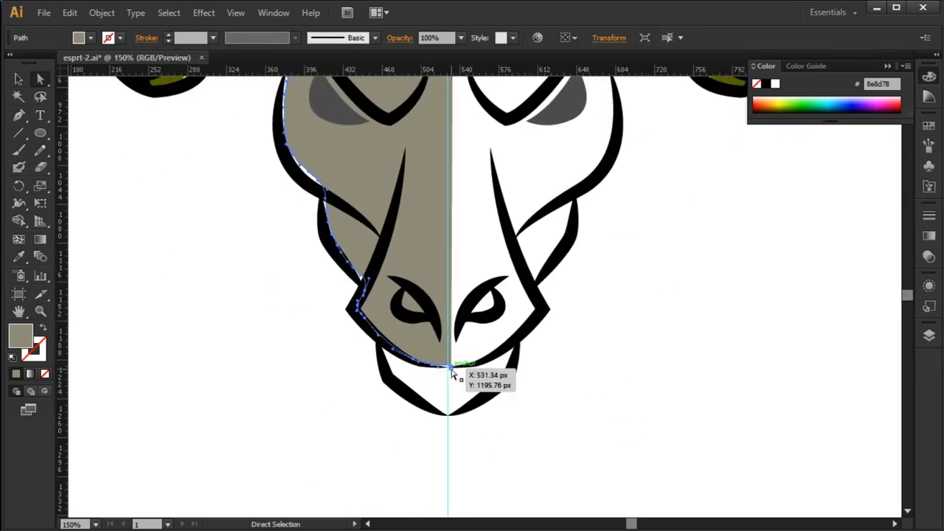
left_click(421, 362)
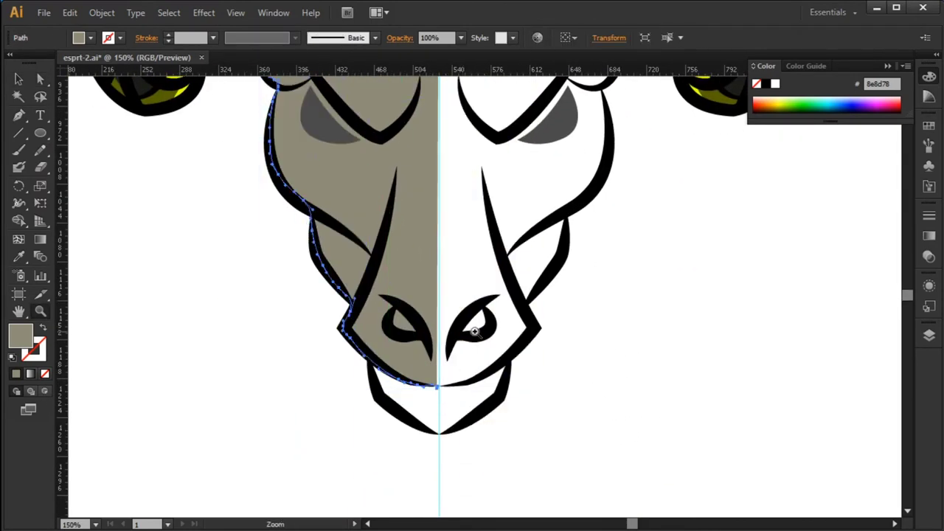
scroll(562, 390, "up", 5)
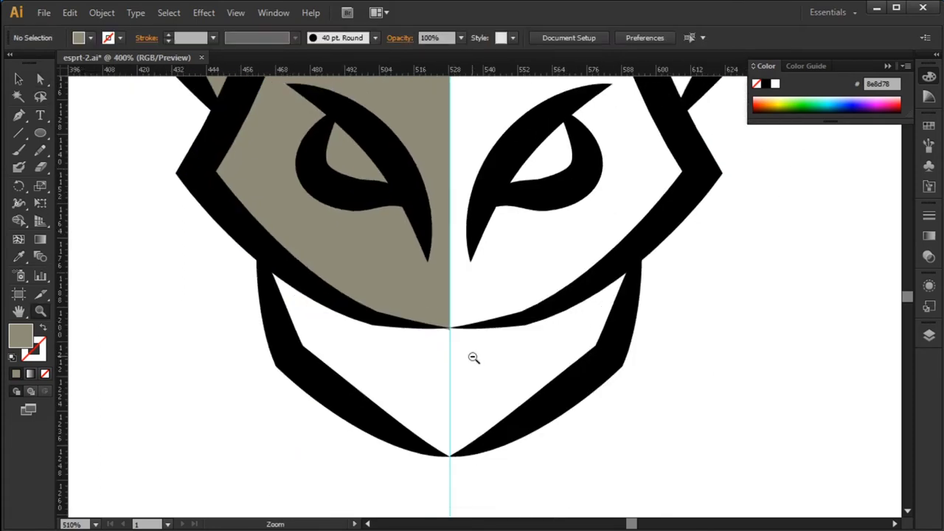
left_click_drag(468, 215, 445, 112)
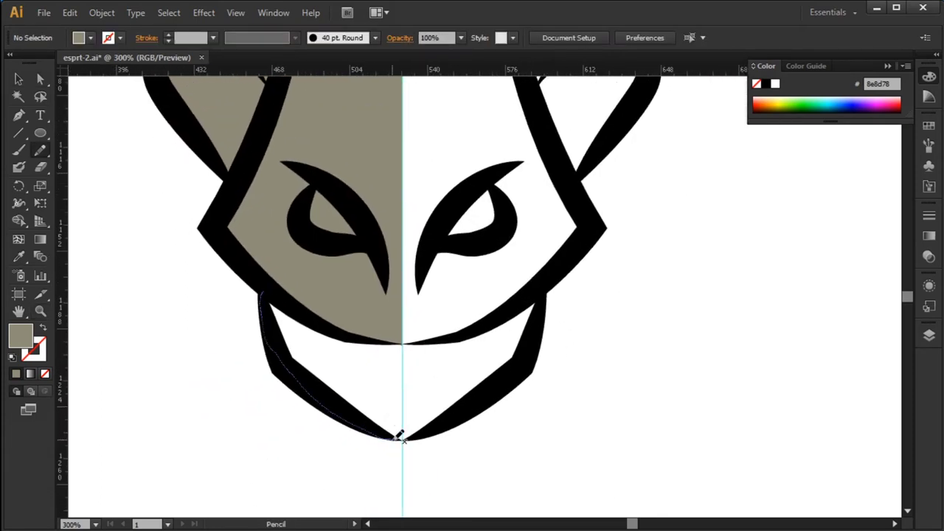
key("i")
left_click(443, 322)
scroll(529, 388, "down", 5)
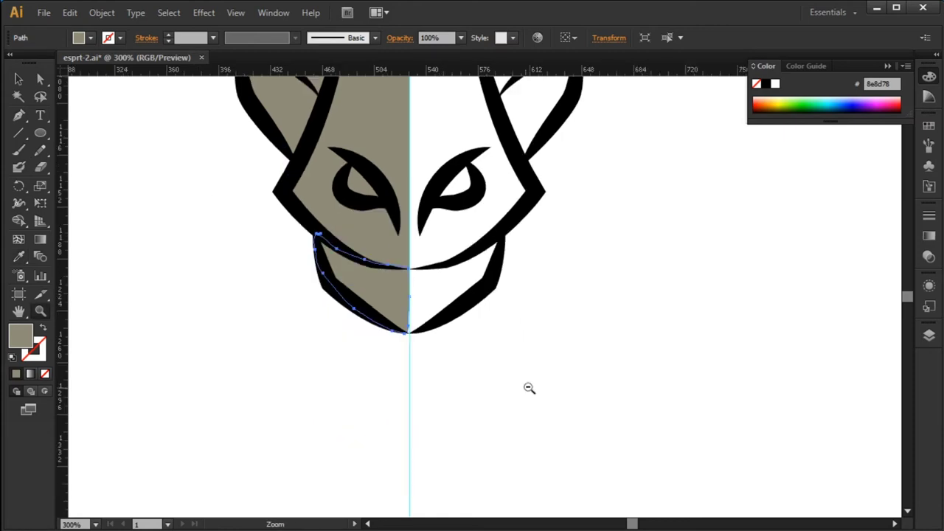
key("v")
left_click_drag(459, 409, 515, 391)
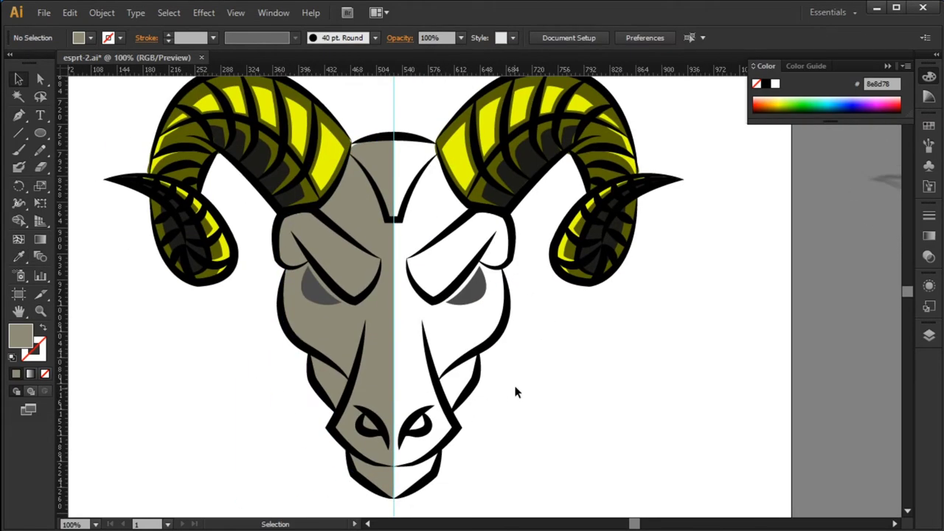
Zoom in on the left brow and draw a highlight shape along it.
key("z")
left_click(497, 217)
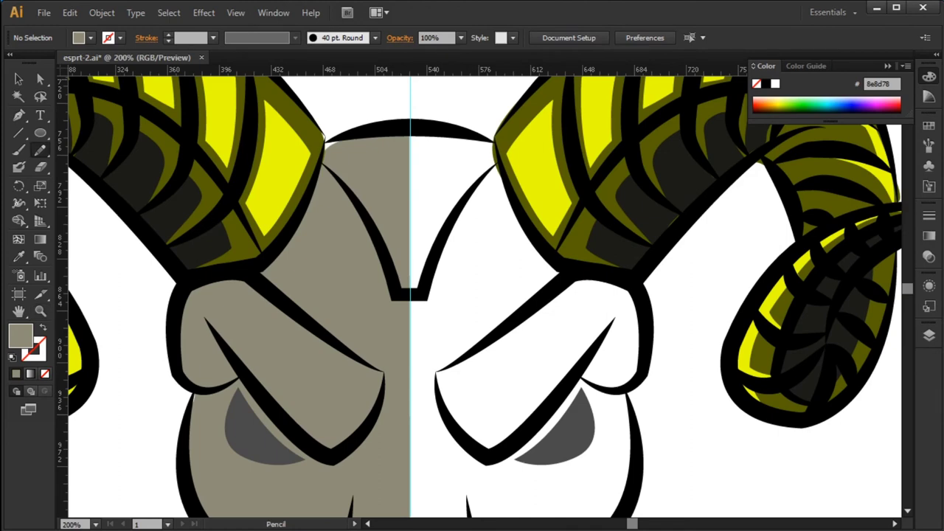
left_click_drag(317, 257, 288, 232)
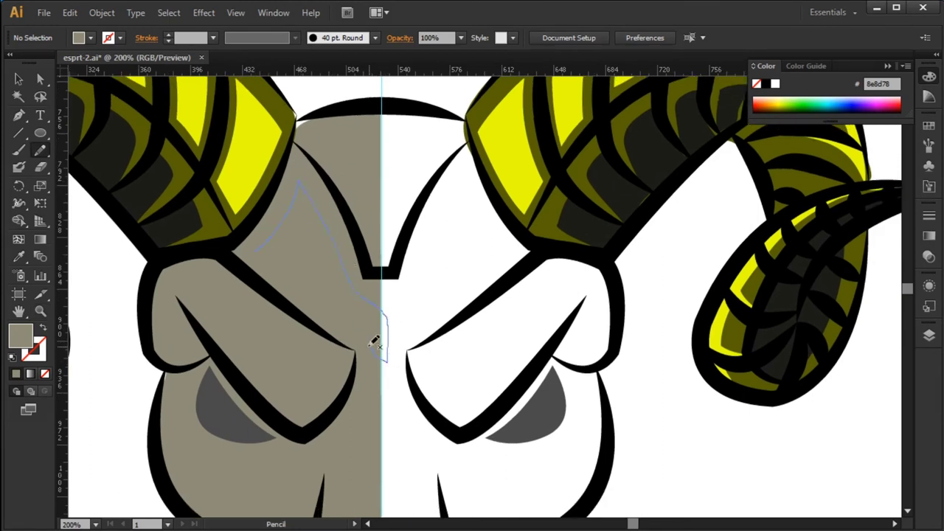
left_click_drag(375, 342, 376, 345)
Fill the highlight shape with pale cream efecce.
left_click(366, 422)
double_click(20, 336)
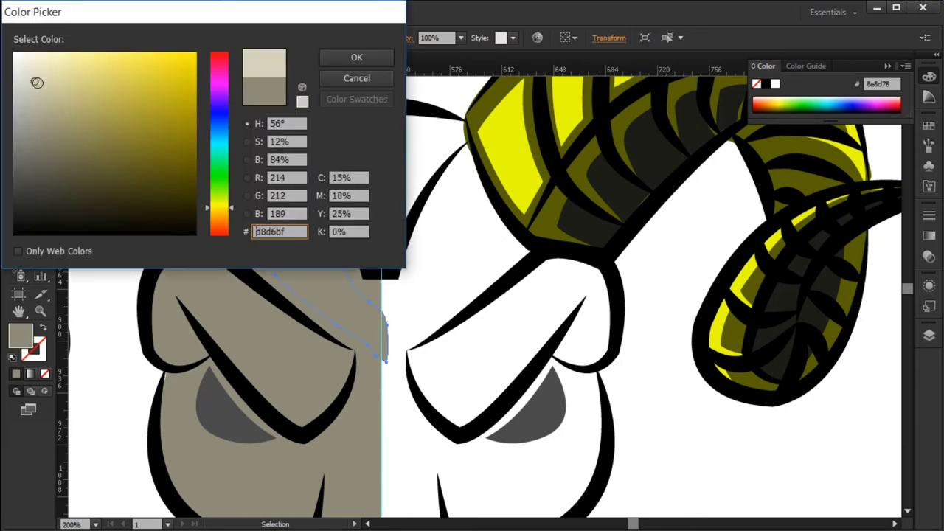
left_click(371, 57)
double_click(21, 336)
left_click(37, 64)
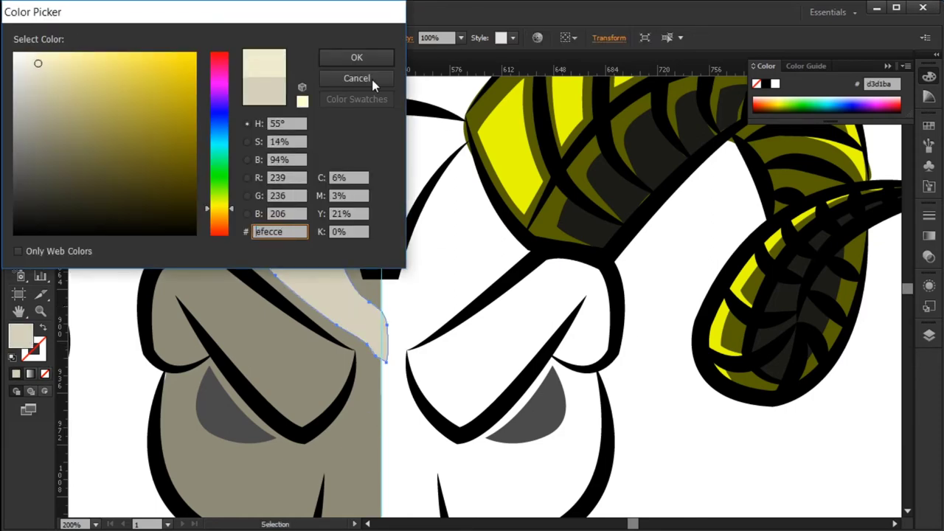
left_click(371, 57)
left_click(647, 391)
left_click_drag(653, 445, 685, 445)
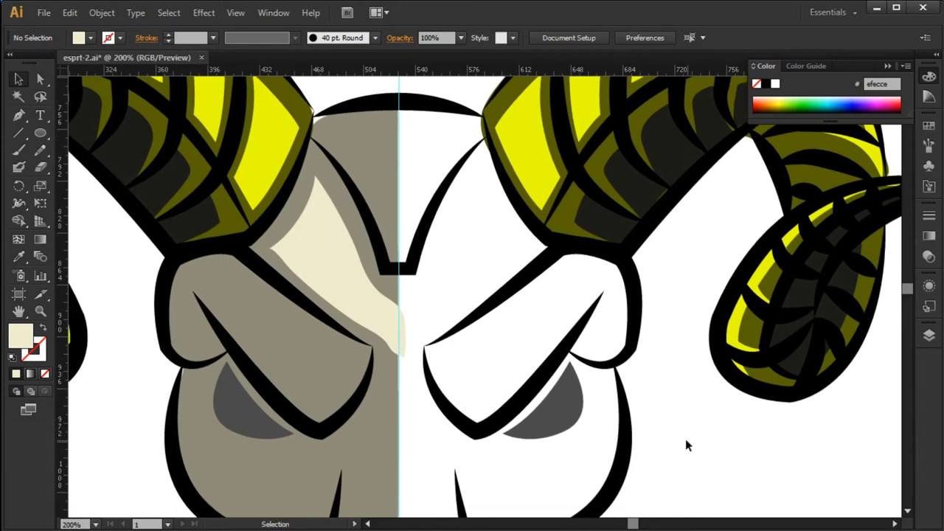
Draw two reference swatch squares beside the face, the upper one filled dark 44433a.
left_click(379, 394)
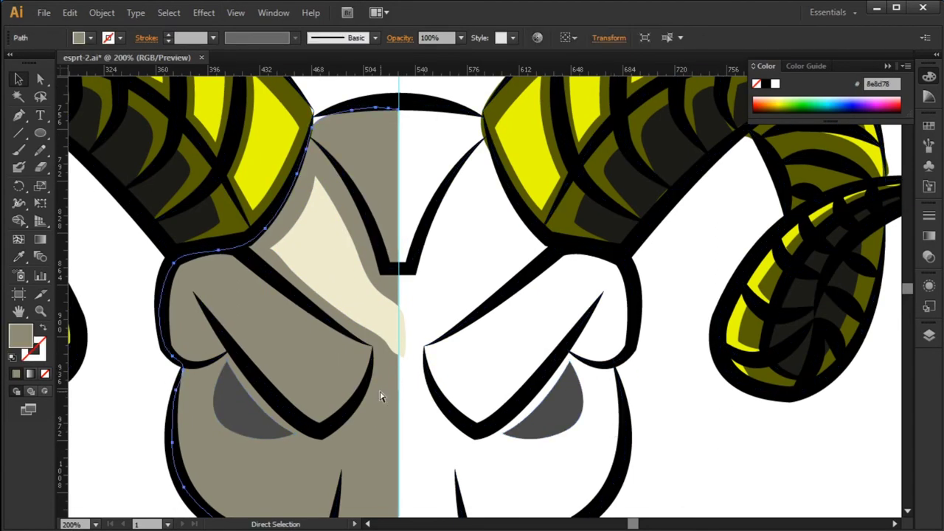
left_click(563, 348)
left_click_drag(563, 348, 579, 305)
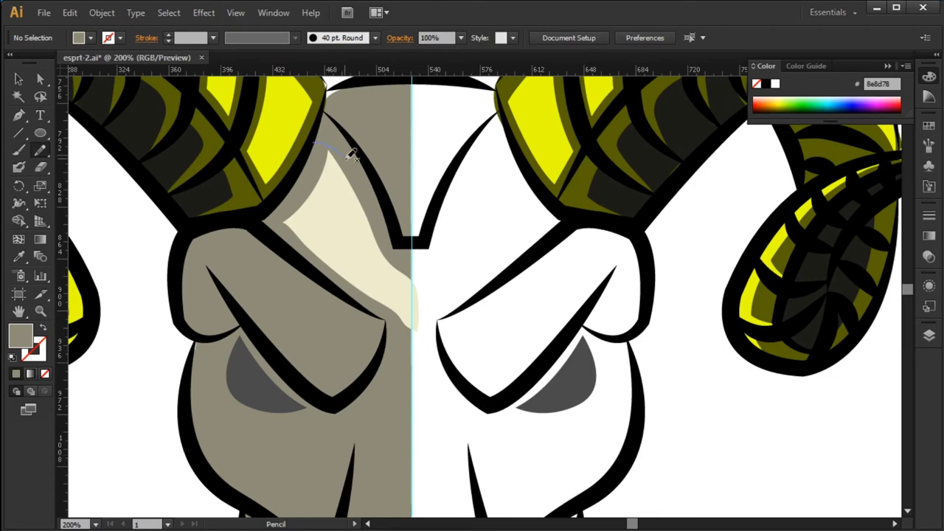
left_click_drag(350, 154, 349, 101)
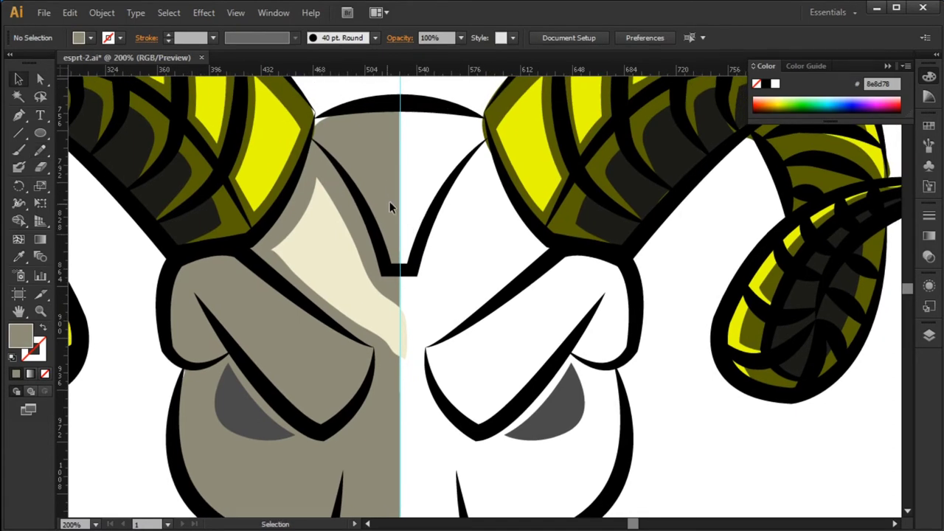
key("m")
left_click_drag(104, 393, 167, 458)
key("i")
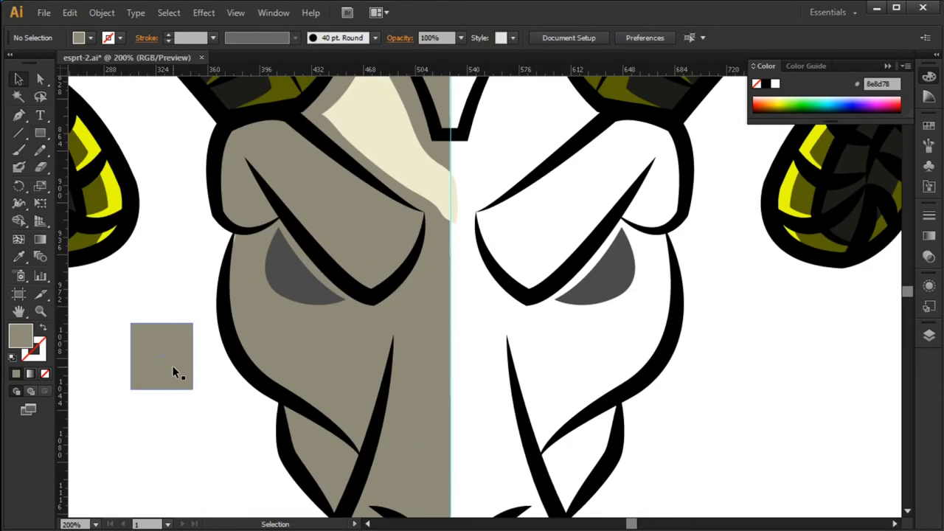
left_click_drag(172, 372, 173, 295)
double_click(21, 336)
type("44433a")
left_click(356, 57)
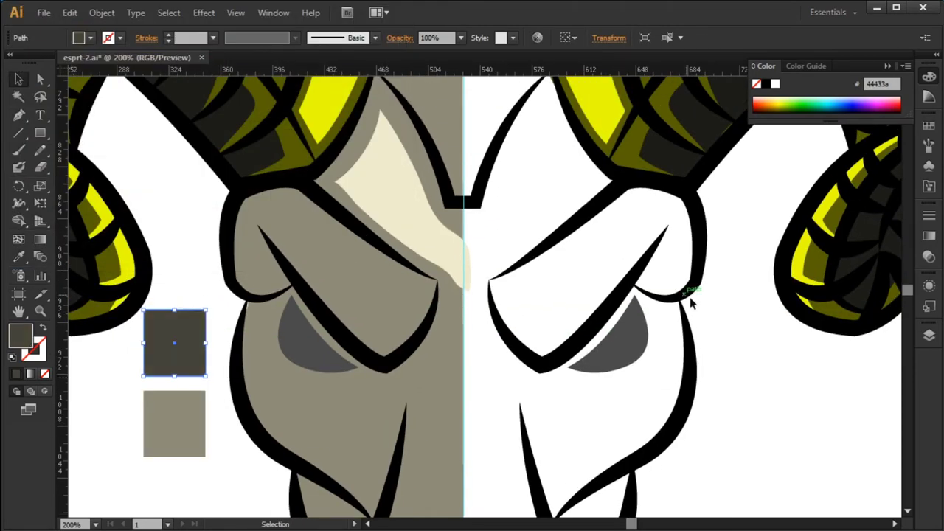
Try the dark 44433a fill on the taupe face, then revert it to taupe.
scroll(347, 169, "up", 1)
scroll(436, 293, "up", 1)
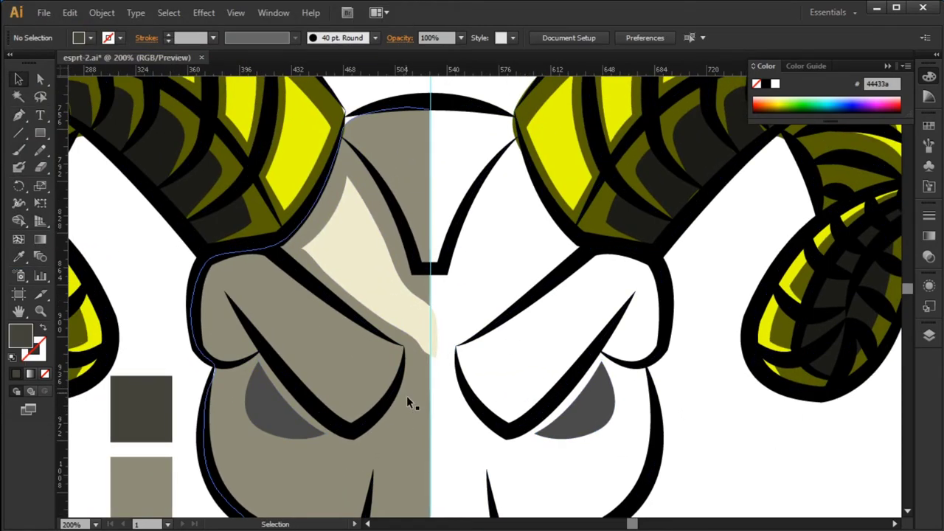
left_click(381, 434)
key("i")
left_click(141, 409)
key("v")
left_click(701, 442)
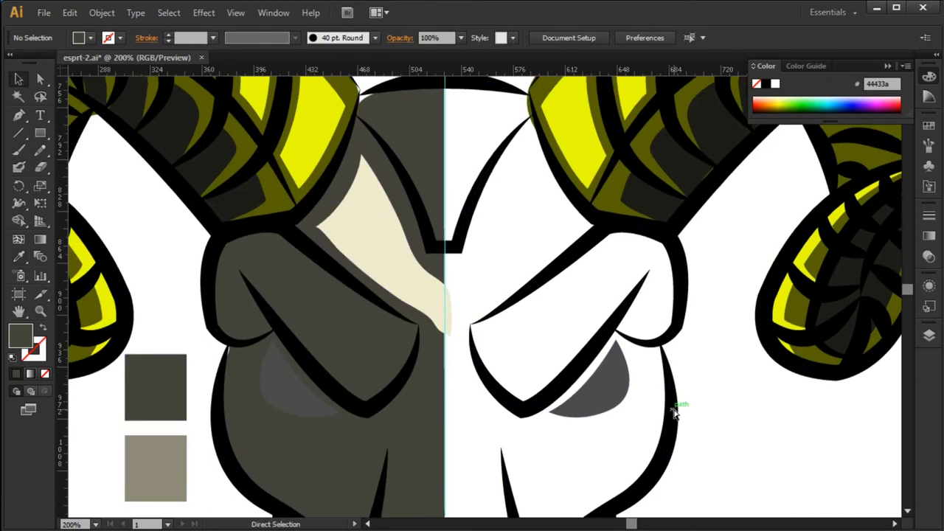
key("ctrl+z")
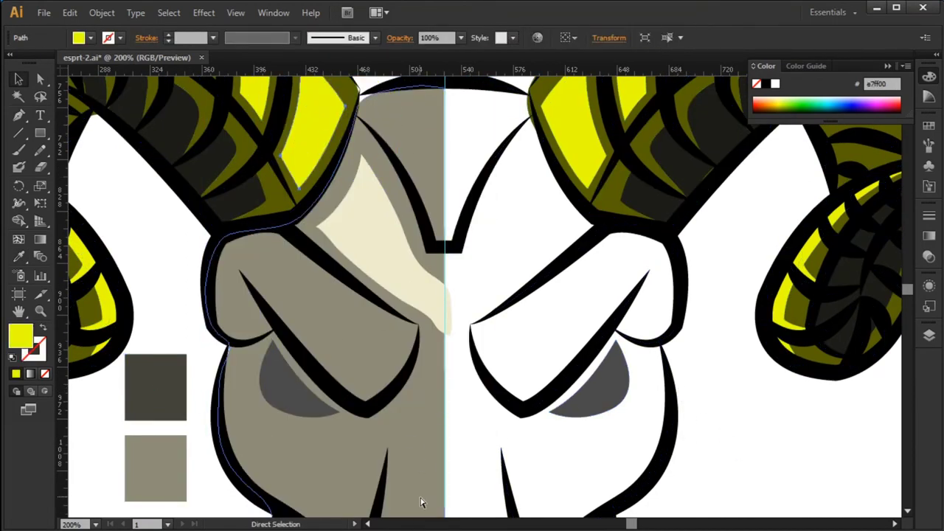
key("ctrl+shift+a")
scroll(453, 491, "down", 1)
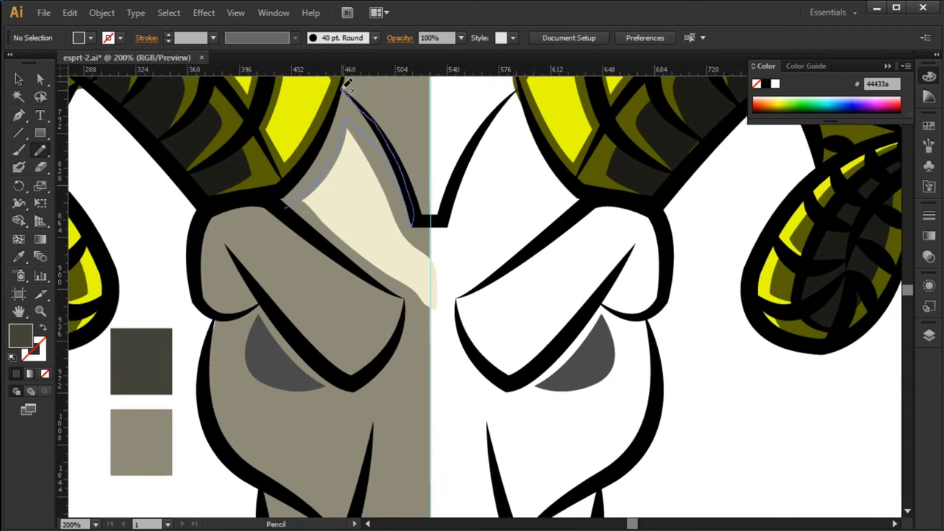
Draw a shadow shape beside the cream highlight and fill it with the dark swatch colour.
left_click_drag(347, 84, 345, 83)
key("i")
left_click(141, 361)
key("v")
left_click(744, 459)
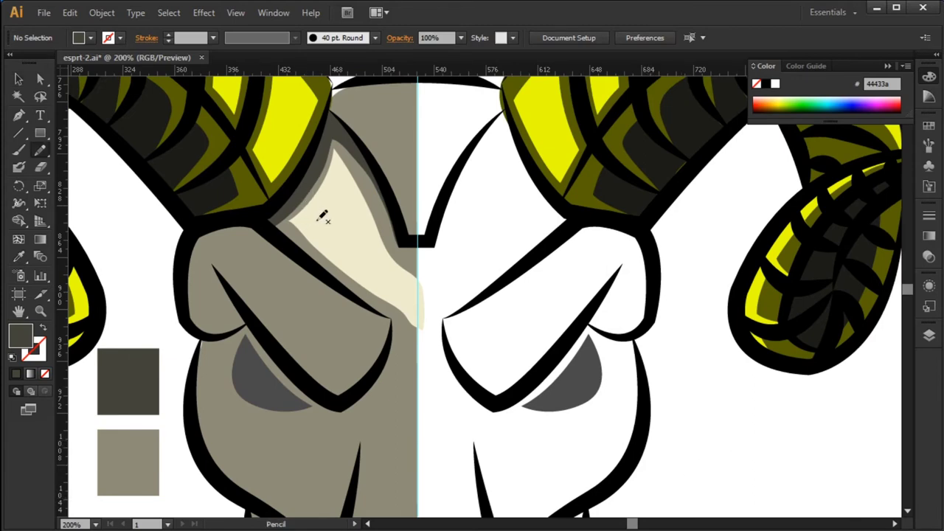
Draw another shadow along the cream highlight and delete the selected cream shape.
left_click_drag(338, 278, 295, 210)
key("v")
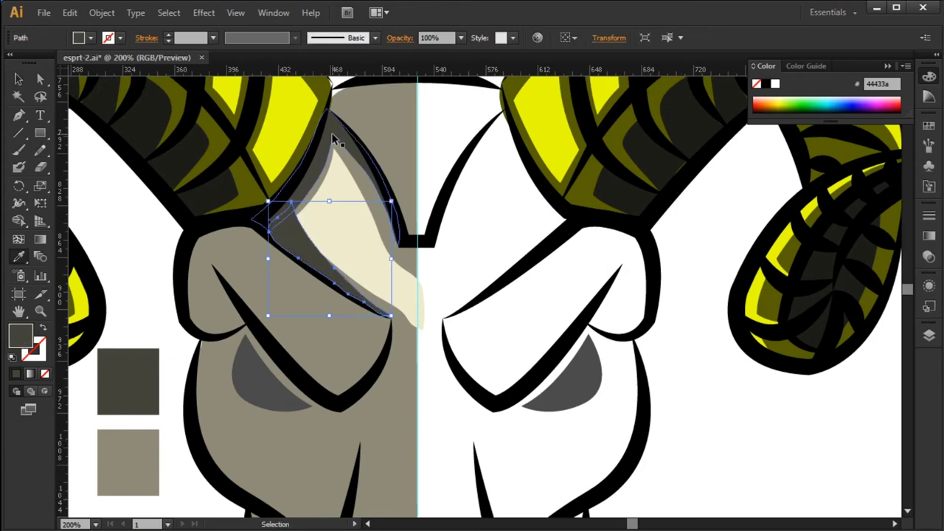
left_click(697, 440)
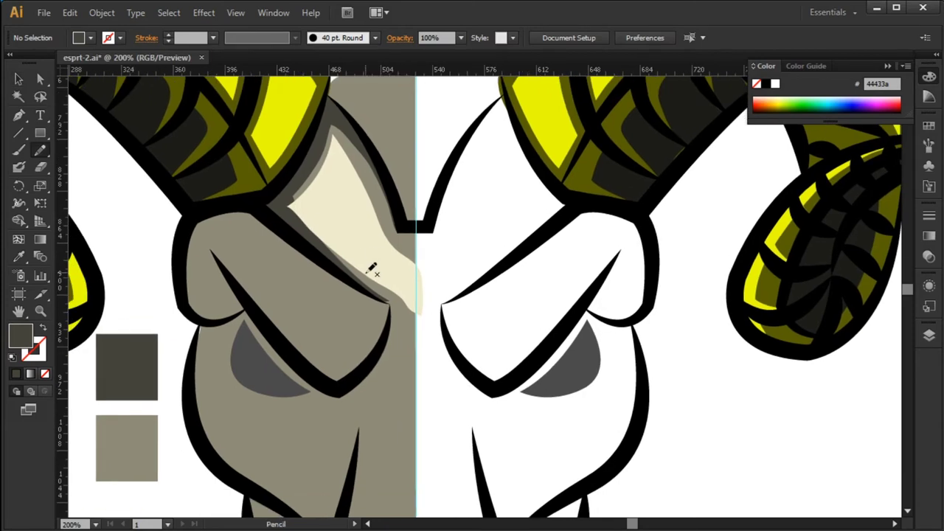
left_click(369, 260)
key("Delete")
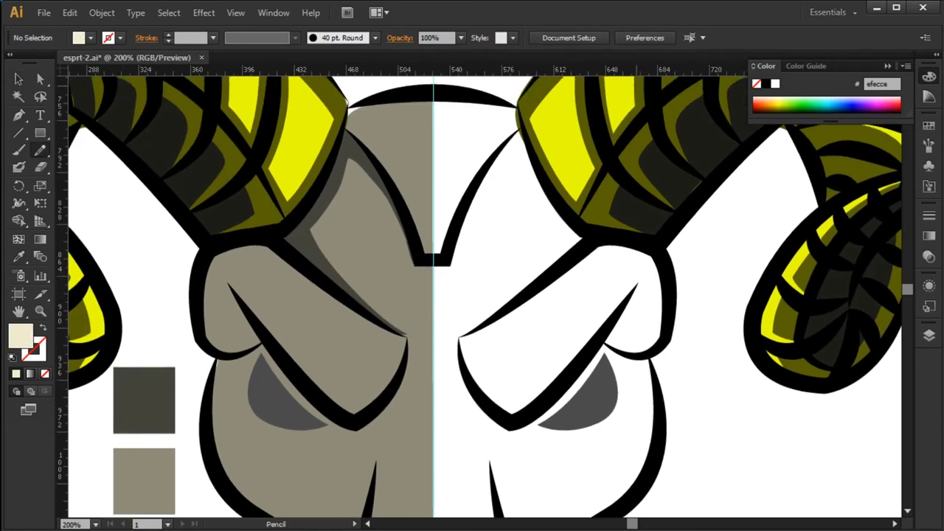
Fill the brow stroke with the dark swatch colour, then delete that brow shadow.
left_click_drag(250, 274, 232, 251)
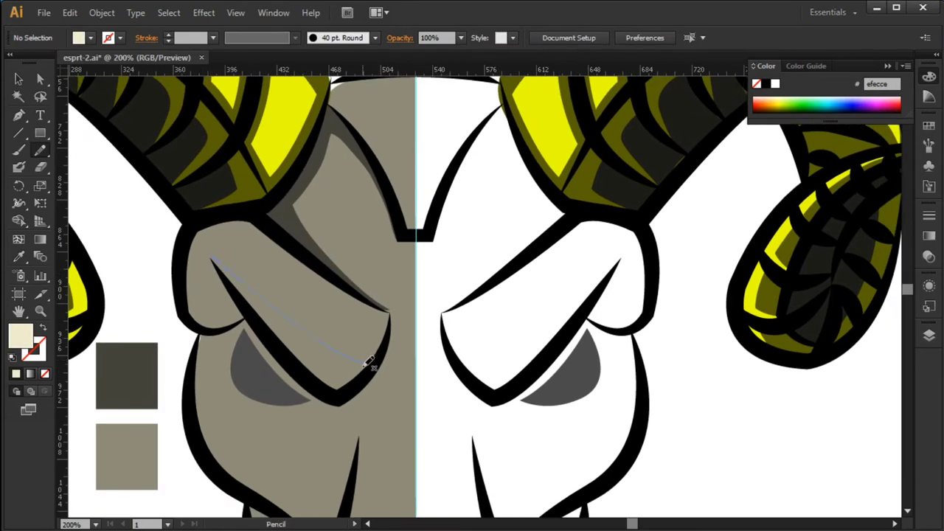
key("i")
left_click(153, 398)
key("v")
left_click(332, 358)
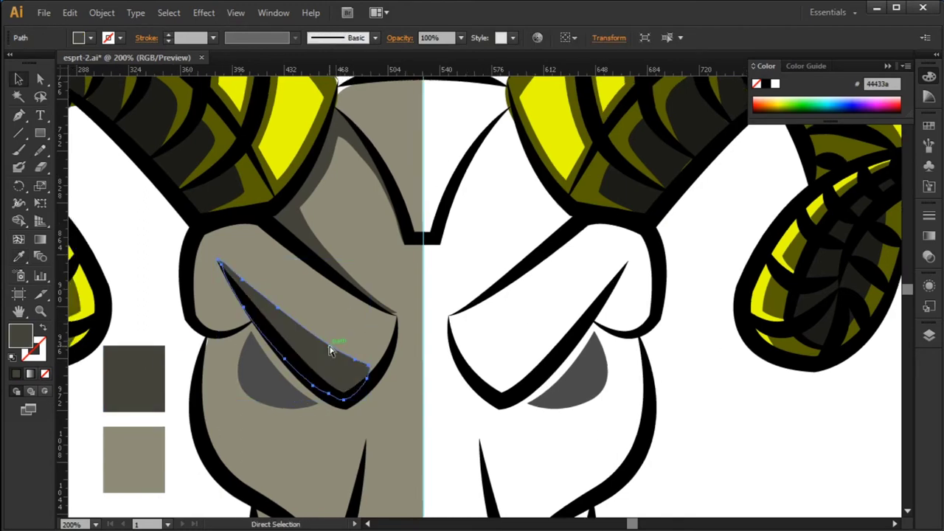
left_click_drag(681, 440, 689, 453)
left_click(380, 382)
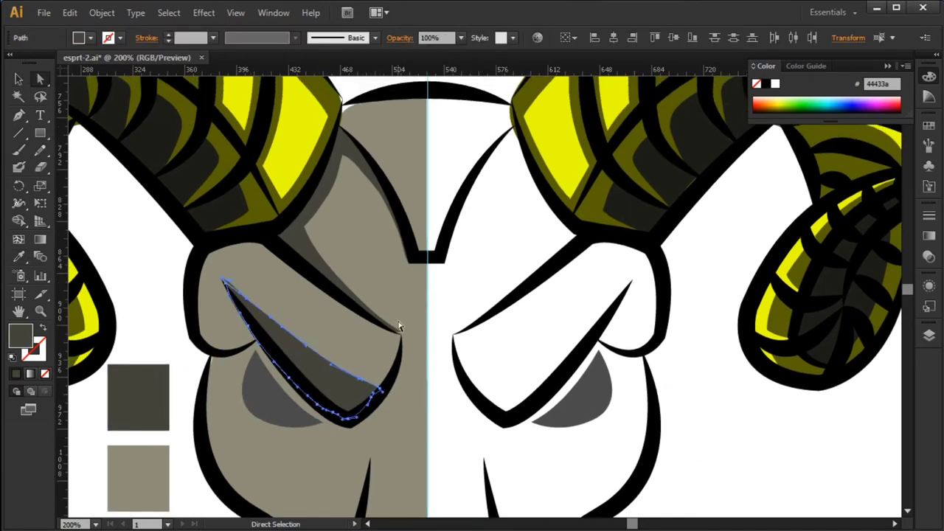
key("Delete")
Draw a triangular brow shadow with the Pen tool.
key("p")
left_click(224, 282)
left_click(376, 389)
left_click(349, 420)
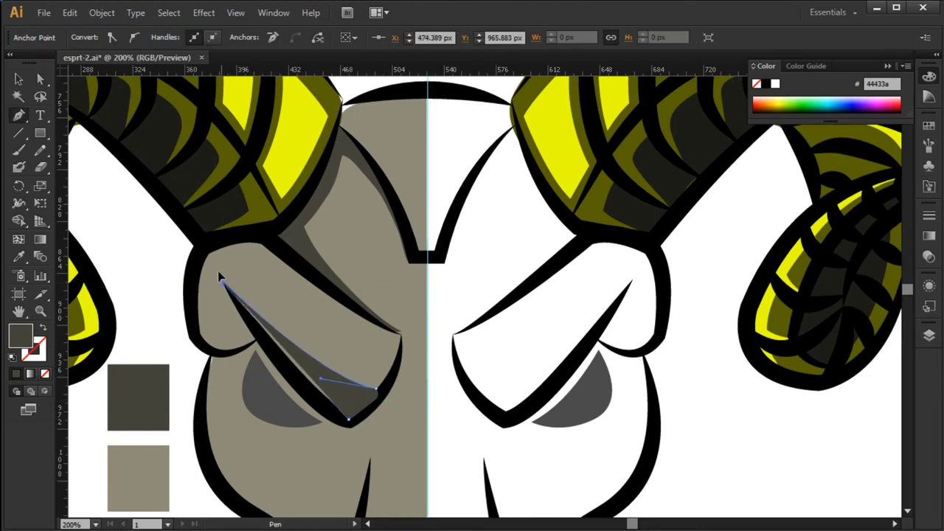
left_click(223, 282)
key("v")
key("ctrl+shift+a")
left_click_drag(658, 420, 661, 418)
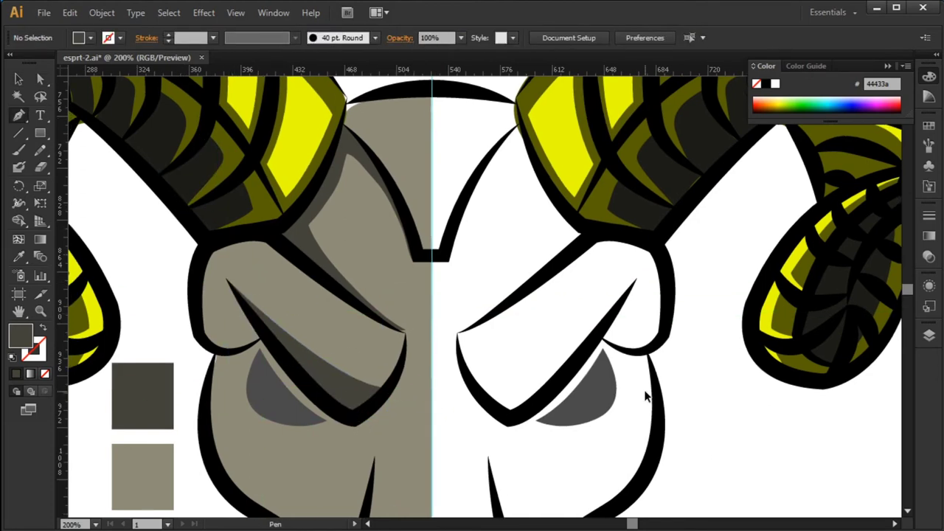
Draw a curved shadow shape on the left cheek with the Pen tool.
left_click(225, 280)
left_click(212, 343)
left_click_drag(259, 338, 284, 315)
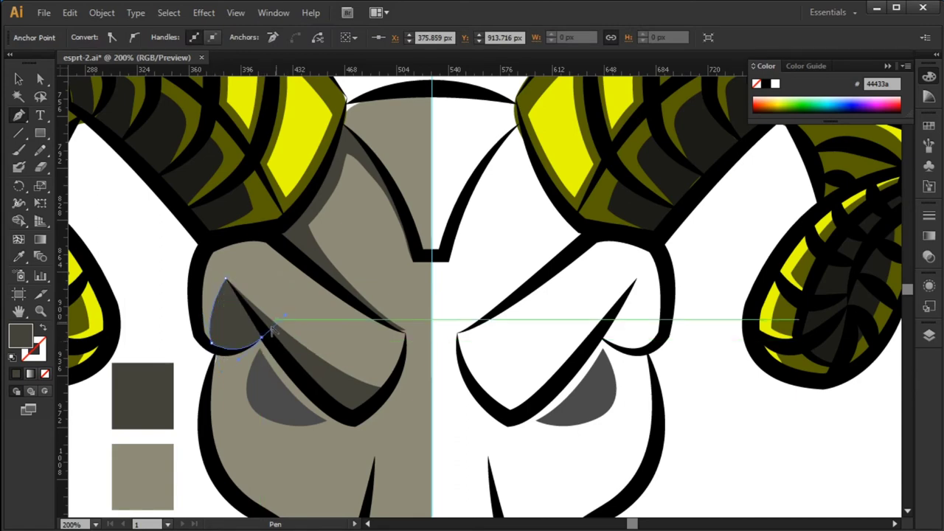
left_click(225, 281)
key("v")
key("ctrl+shift+a")
scroll(691, 373, "down", 3)
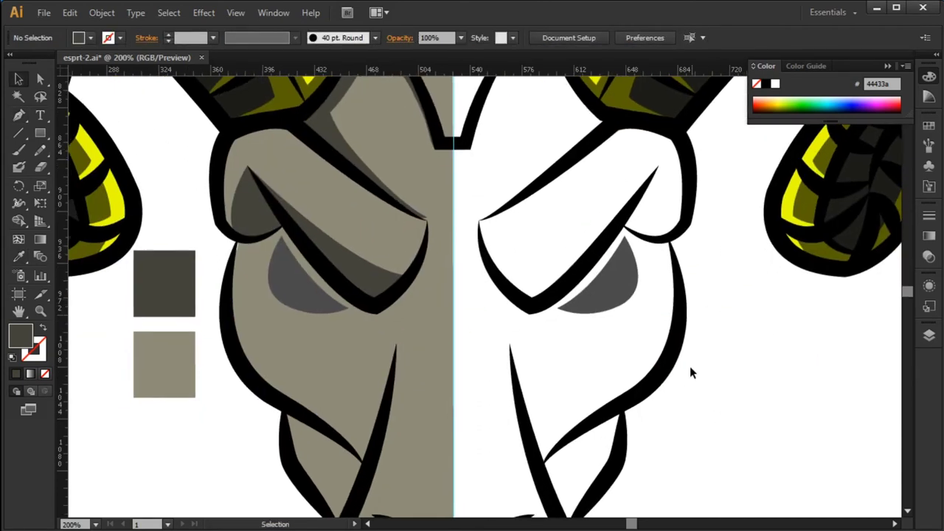
scroll(426, 286, "up", 1)
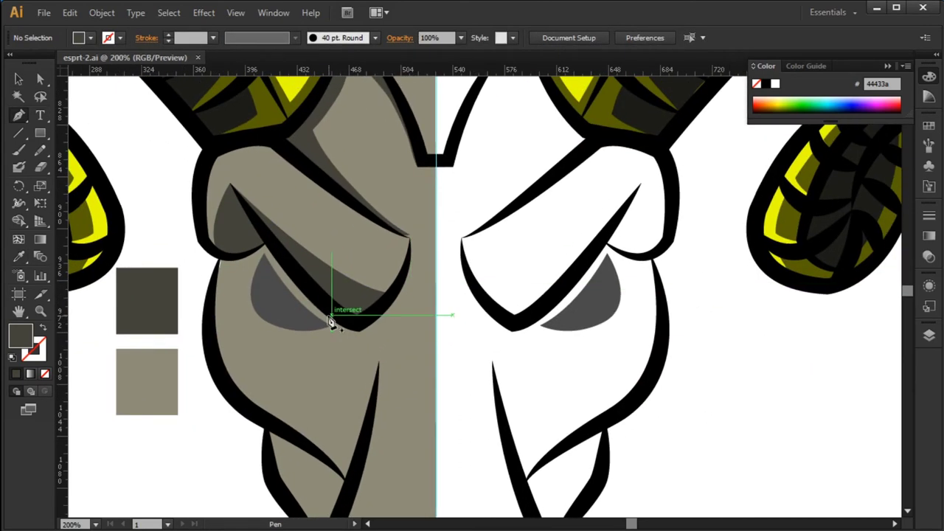
Pen-draw a larger curved cheek shadow from the cheek corner up below the eye.
left_click_drag(239, 270, 191, 296)
left_click(171, 281)
mouse_move(219, 378)
left_mouse_down()
mouse_move(326, 380)
mouse_move(280, 395)
left_mouse_up()
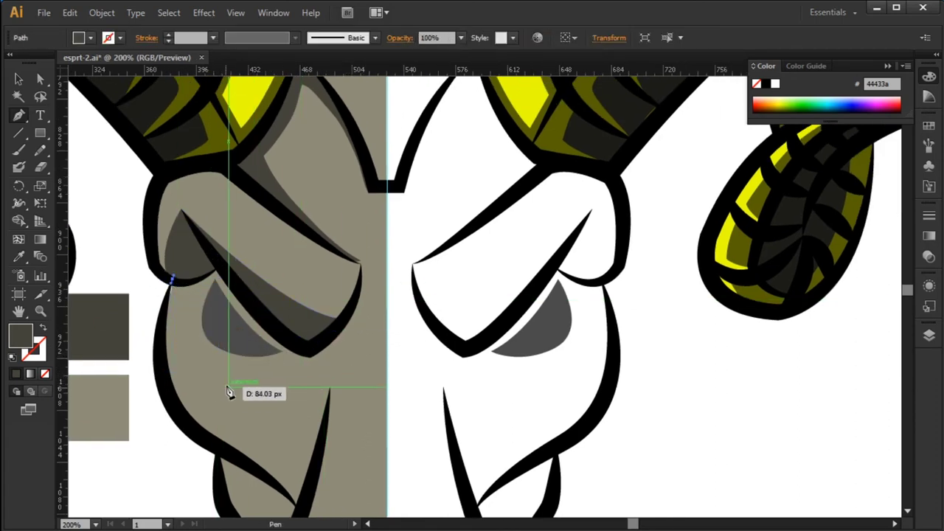
left_click(327, 374)
left_click(319, 349)
left_click(275, 328)
left_click(220, 264)
left_click_drag(171, 280, 152, 270)
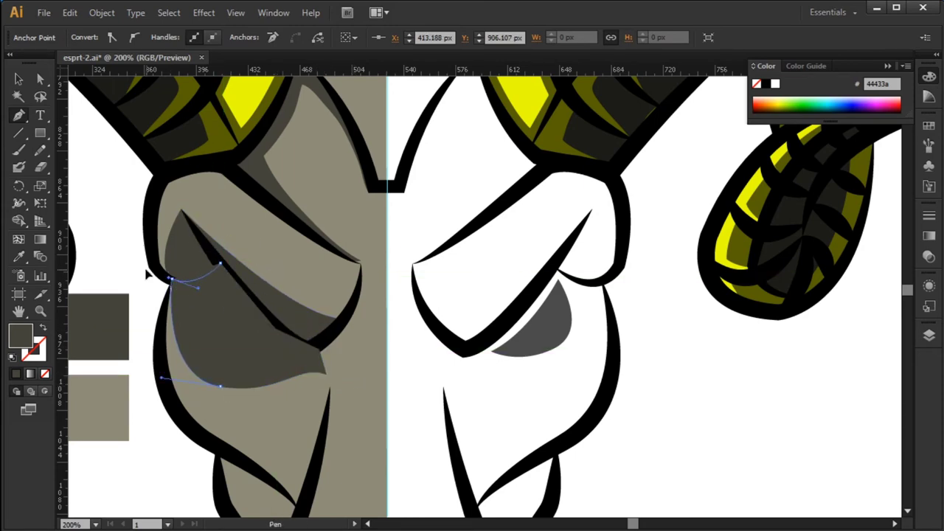
Fill the cheek shadow with the sampled dark grey and clear the selection.
key("i")
left_click(549, 317)
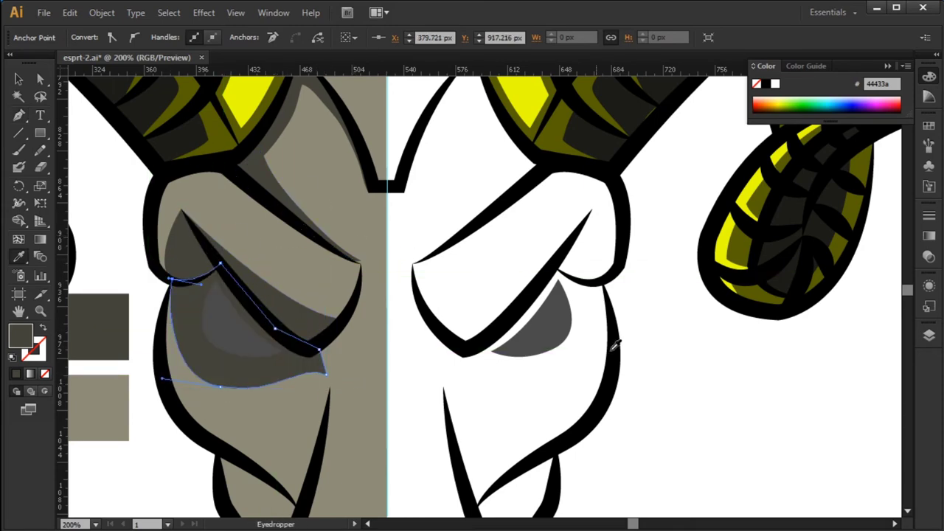
key("v")
left_click(664, 383)
left_click(310, 321)
left_click(738, 453)
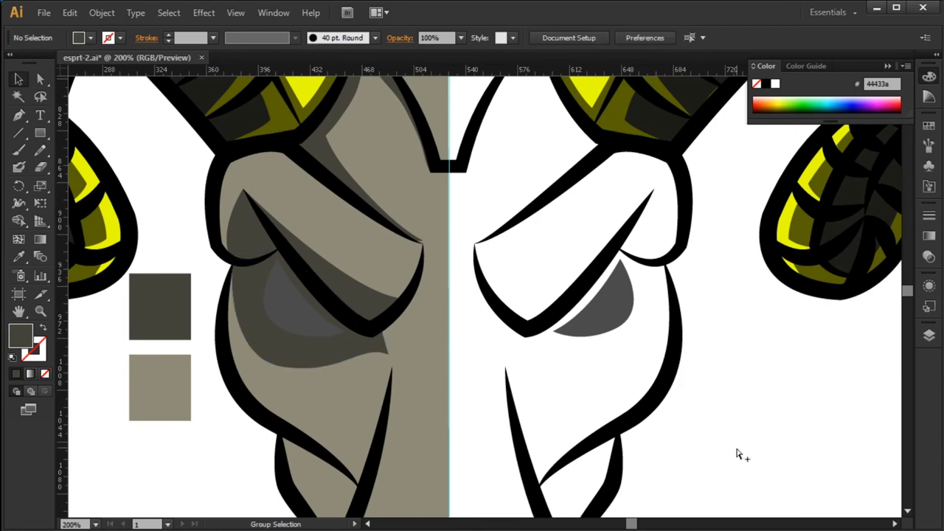
Inside its group, fill the left eye with the horn yellow.
double_click(305, 316)
left_click(304, 319)
key("i")
left_click(109, 234)
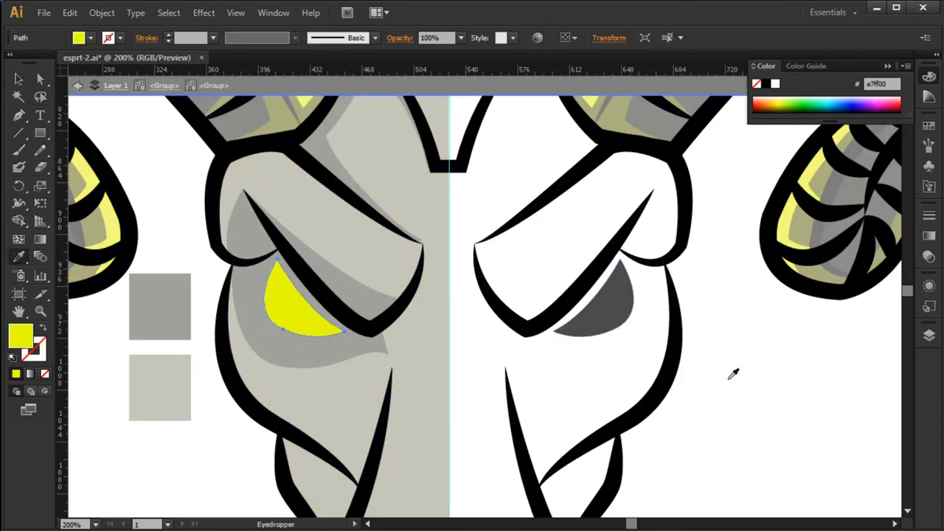
key("v")
double_click(745, 418)
Select the shadow shape surrounding the left eye.
key("ctrl+a")
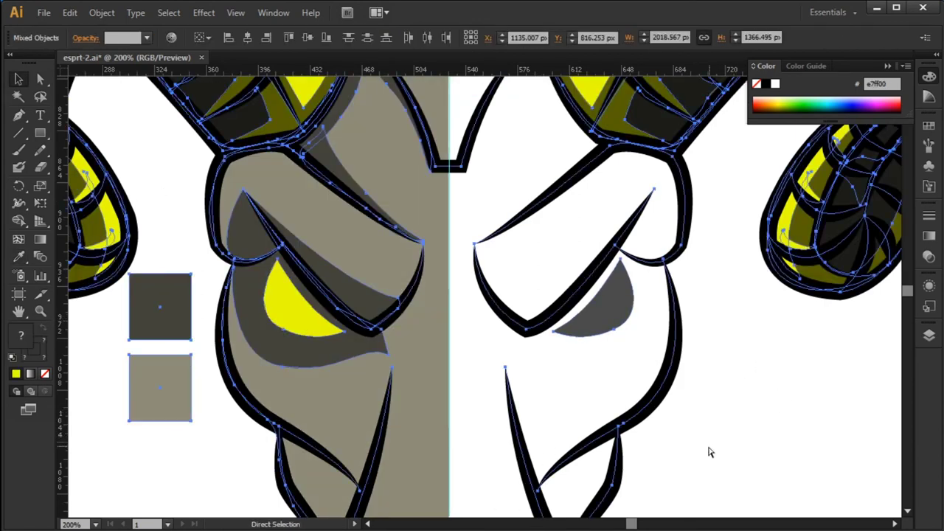
left_click(710, 451)
key("ctrl+a")
left_click(745, 457)
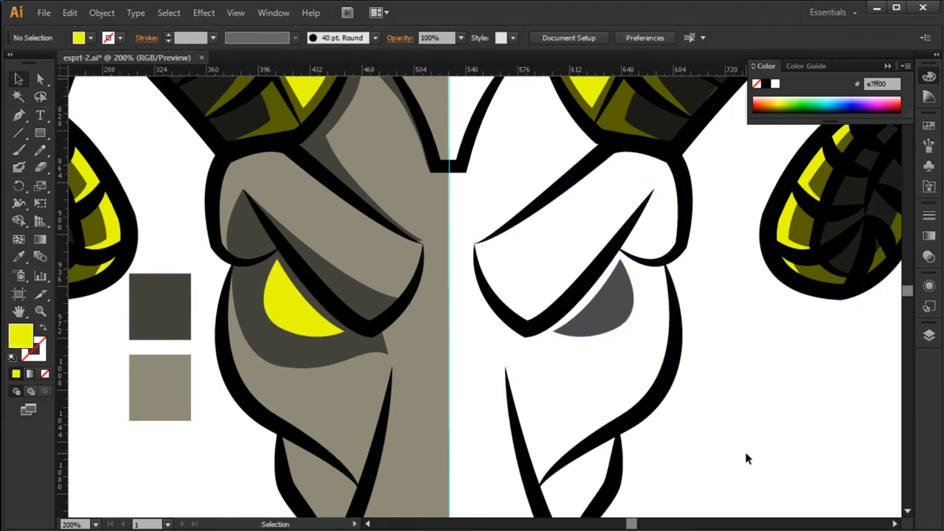
key("z")
left_click_drag(736, 464, 375, 261)
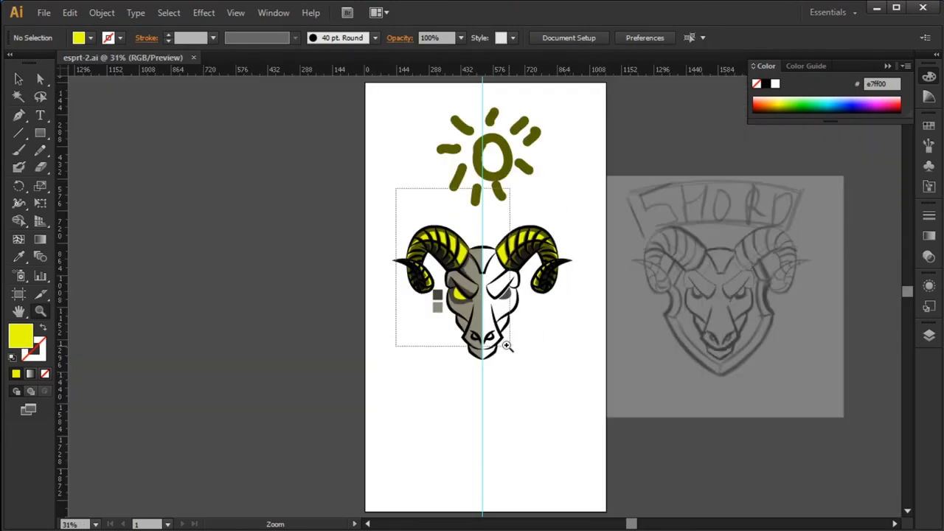
left_click_drag(506, 346, 508, 346)
key("v")
left_click(345, 364)
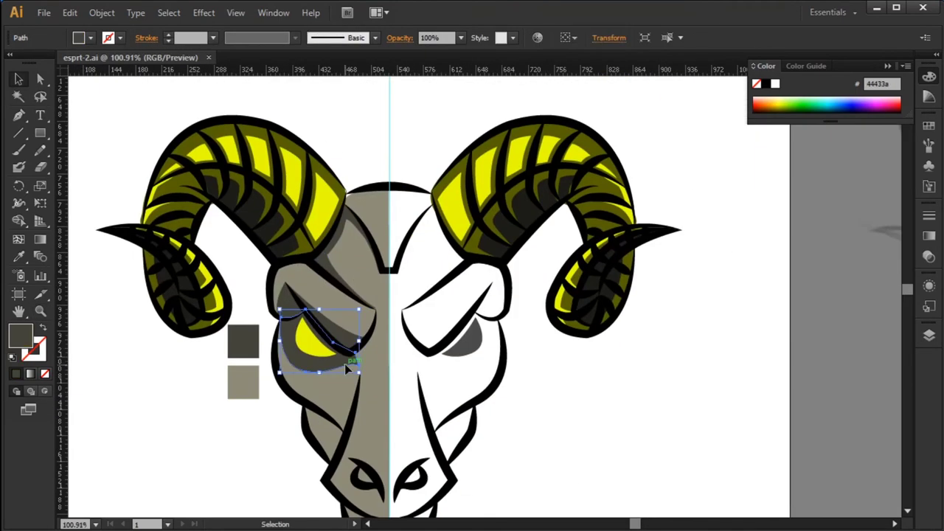
Draw a third near-black swatch square below the two colour swatches.
key("m")
left_click_drag(228, 406, 259, 440)
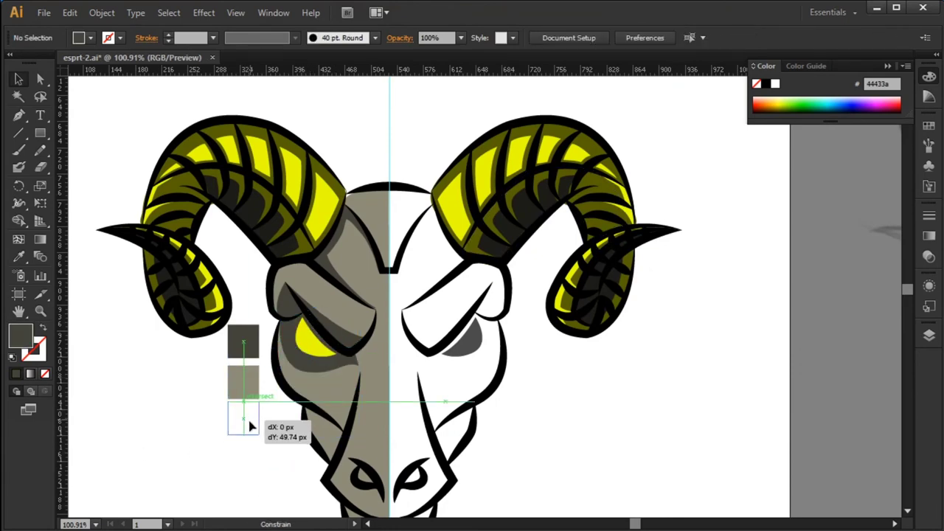
double_click(21, 336)
key("Return")
Apply the black swatch colour to the left eye's surrounding shadow.
left_click(318, 347)
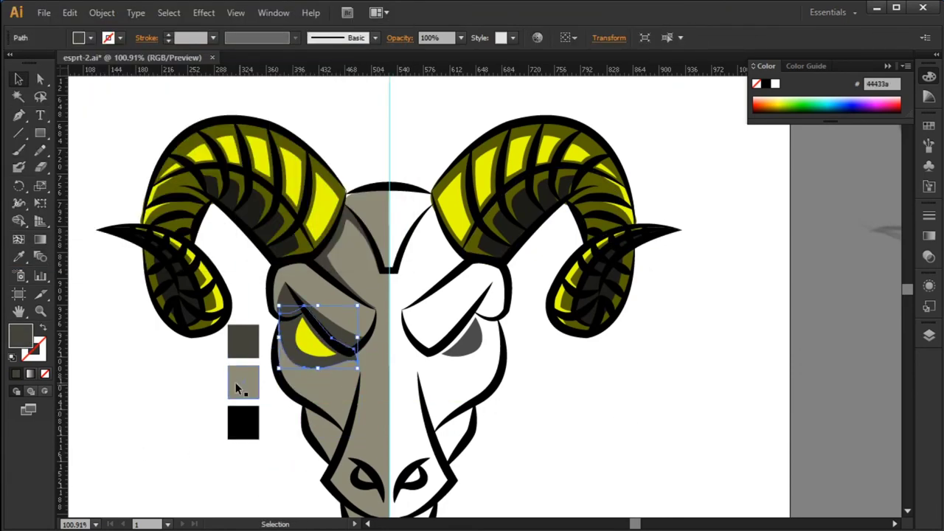
key("i")
left_click(244, 423)
left_click(317, 350)
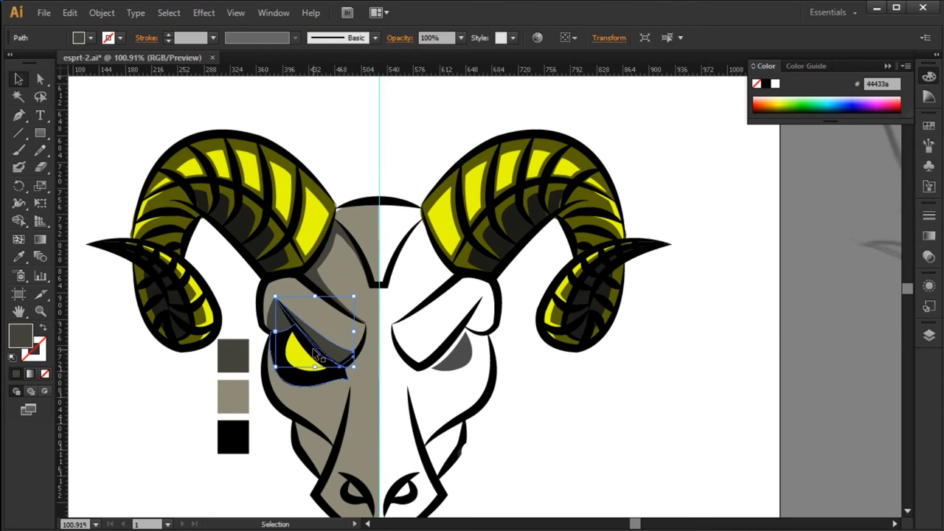
left_click(147, 486)
left_click(324, 266)
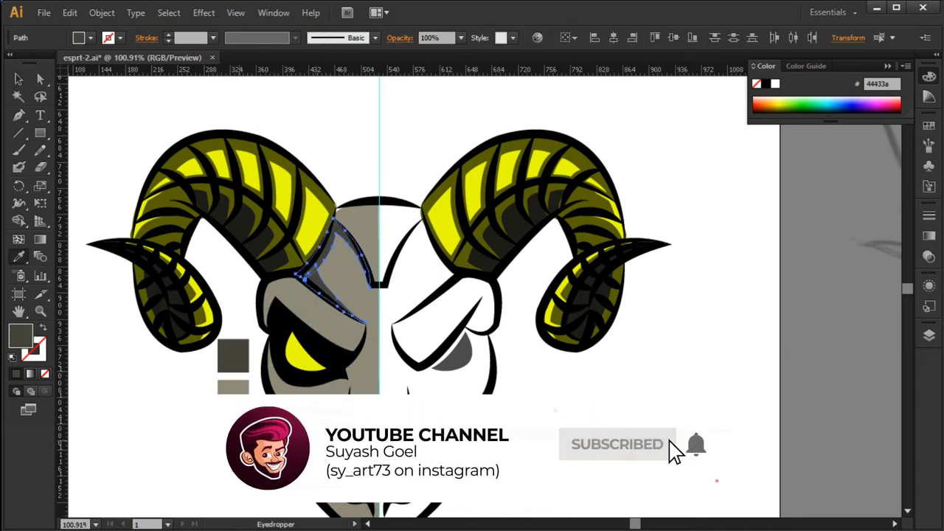
left_click(118, 473)
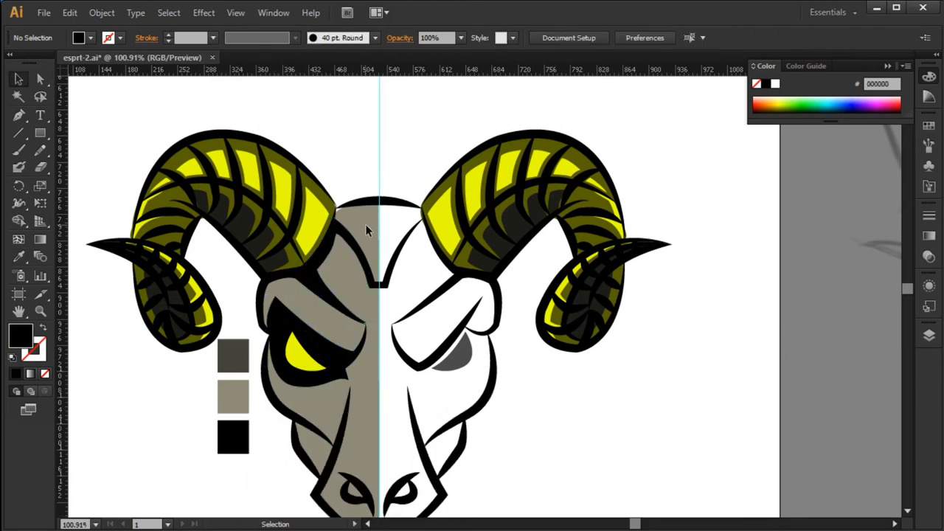
key("ctrl+plus")
Draw a shadow shape on the left cheek and fill it black.
mouse_move(363, 432)
left_mouse_down()
mouse_move(459, 292)
mouse_move(401, 274)
left_mouse_up()
key("ctrl+space")
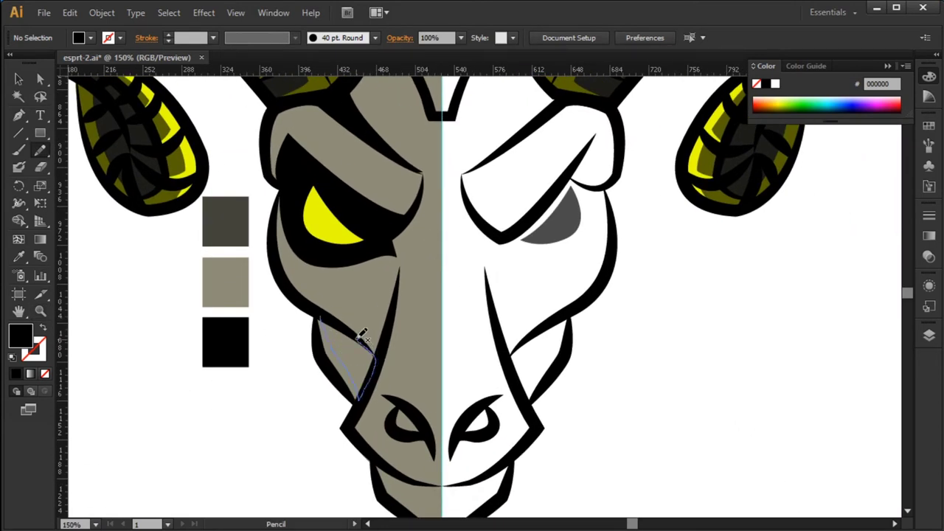
left_click_drag(361, 335, 324, 320)
key("i")
left_click(226, 342)
key("v")
left_click(636, 426)
Add a black shadow along the lower left cheek.
key("n")
left_click_drag(620, 431, 602, 414)
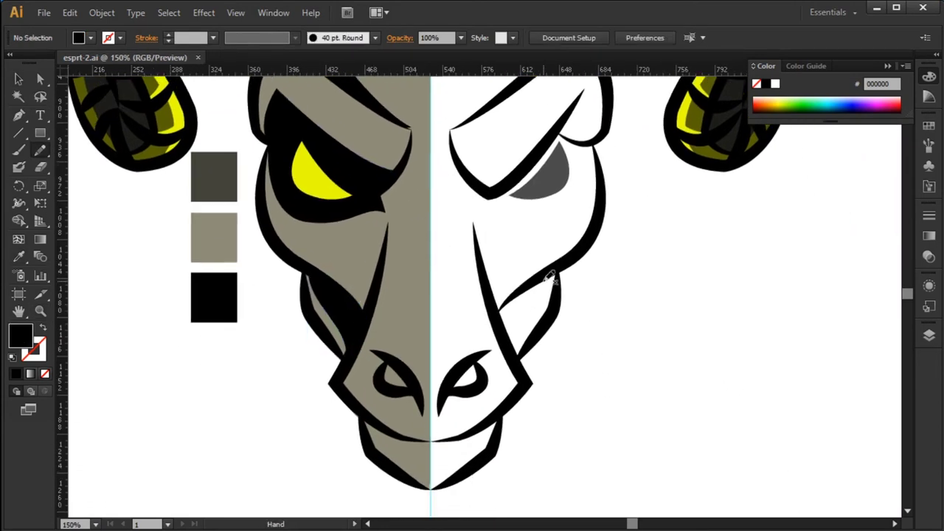
left_click_drag(362, 334, 382, 252)
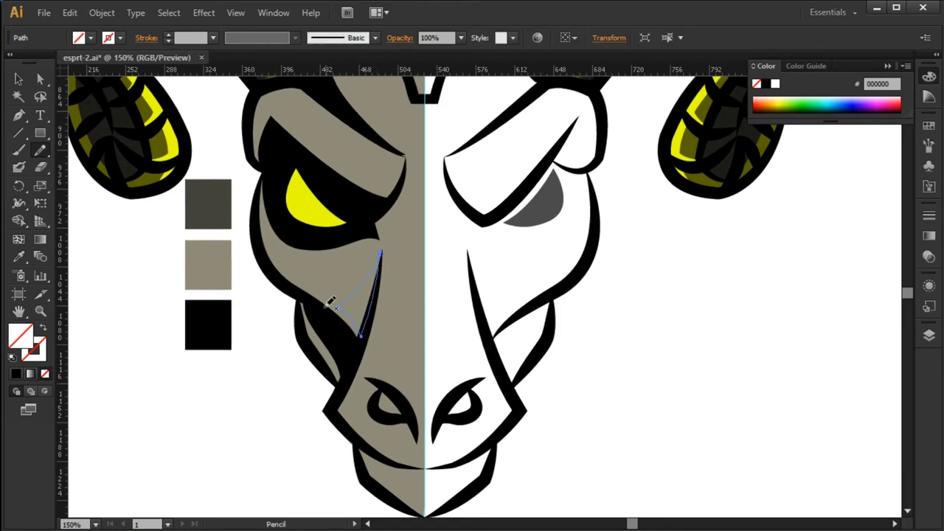
key("i")
left_click(207, 325)
key("a")
left_click(659, 354)
scroll(638, 357, "up", 1)
left_click_drag(601, 335, 599, 418)
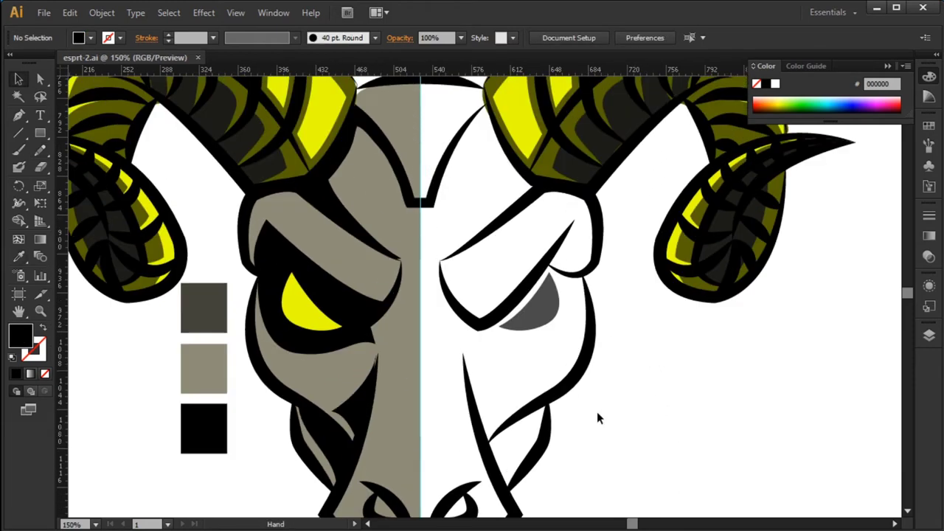
Fill the left nostril with the dark grey swatch.
key("a")
key("ctrl+0")
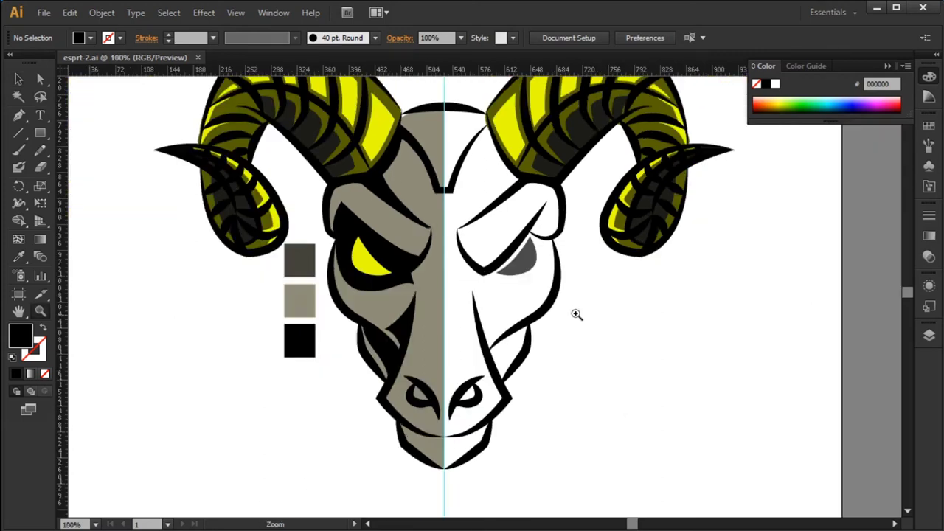
key("ctrl+1")
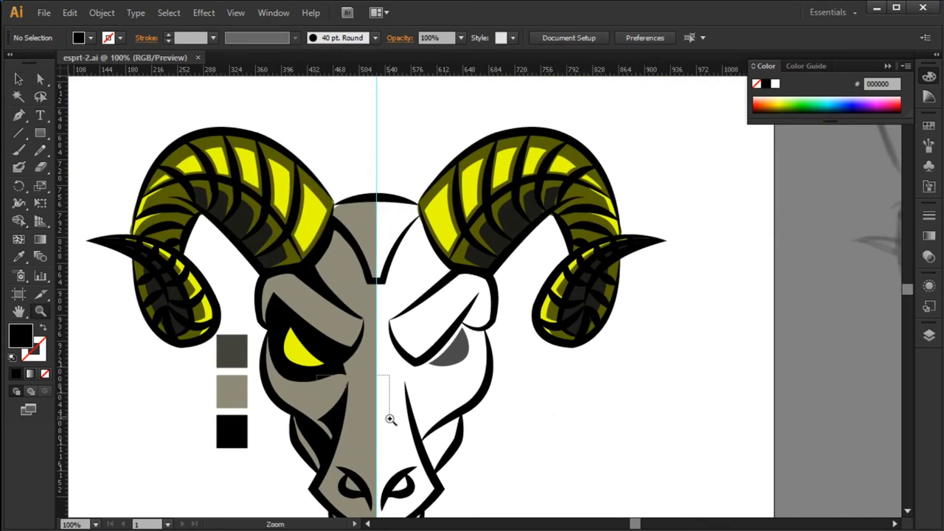
left_click_drag(317, 375, 390, 419)
left_click(538, 376, "alt")
left_click(434, 379)
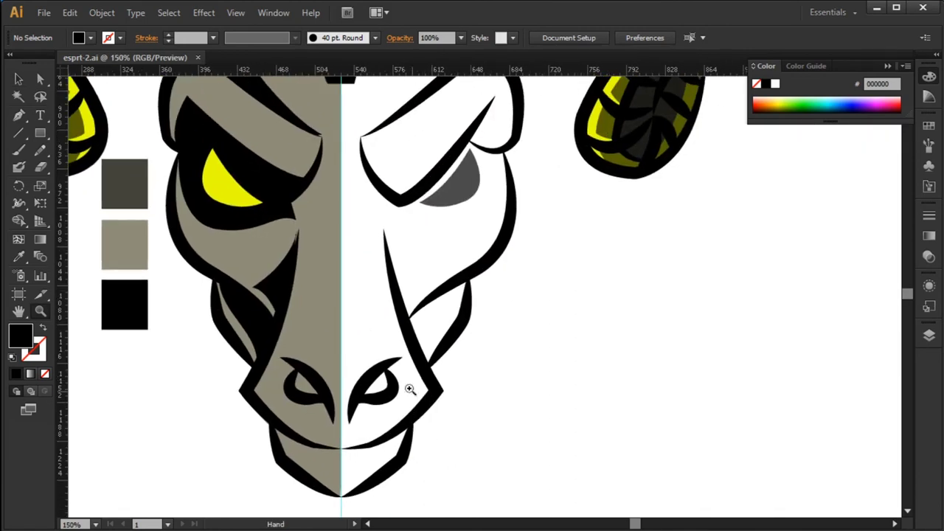
left_click(313, 366, "ctrl")
key("i")
left_click(124, 183)
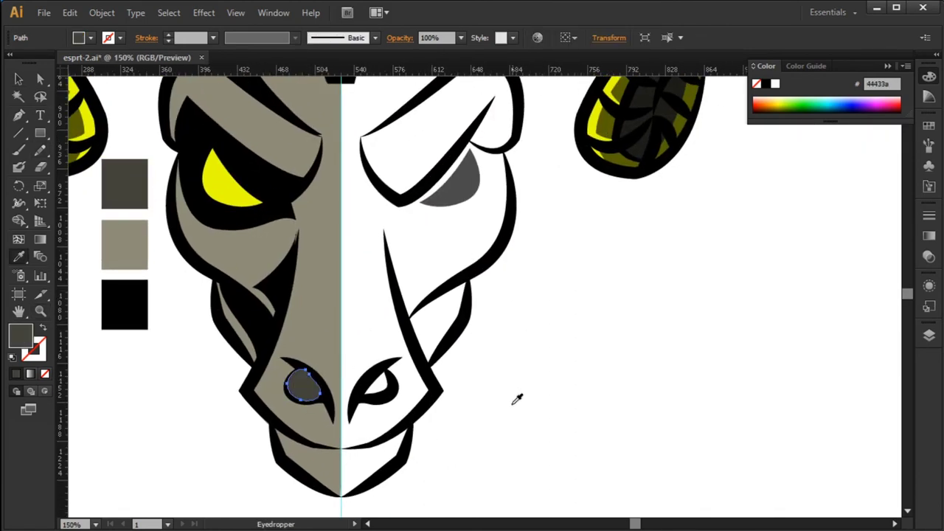
key("a")
key("v")
left_click(571, 416)
Draw dark shading shapes over the nose and chin.
left_click_drag(485, 447, 466, 464)
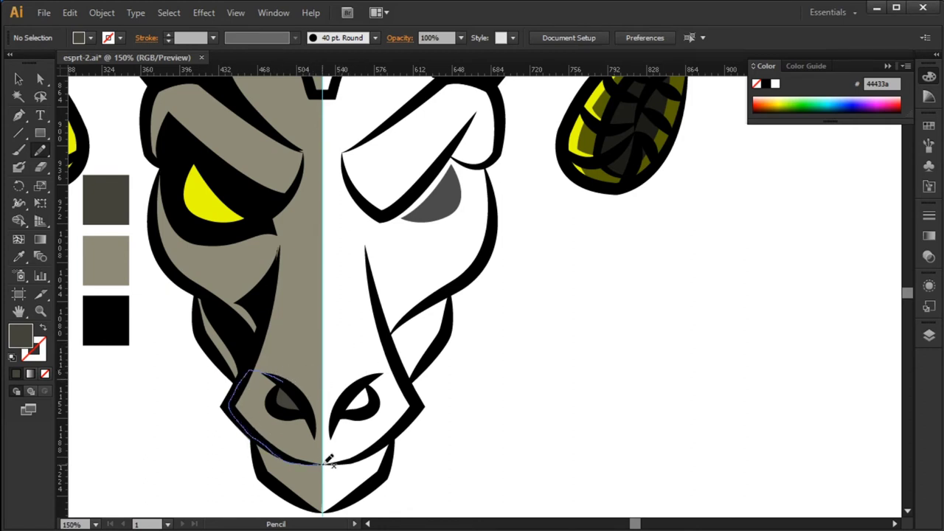
left_click_drag(300, 381, 298, 380)
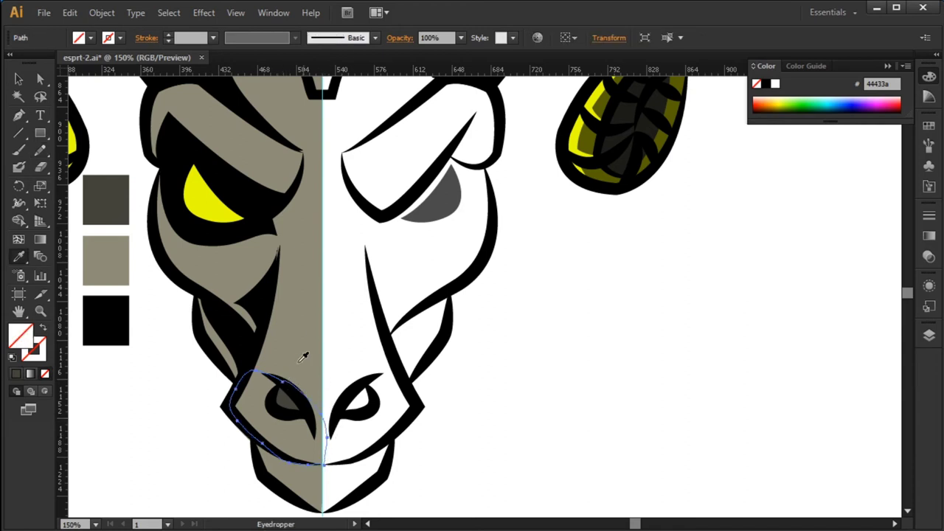
key("v")
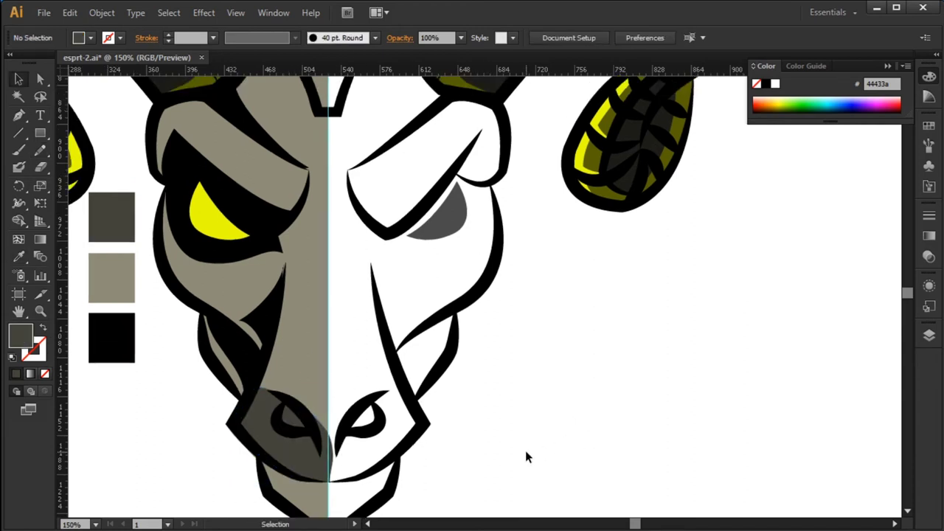
scroll(493, 439, "down", 2)
key("n")
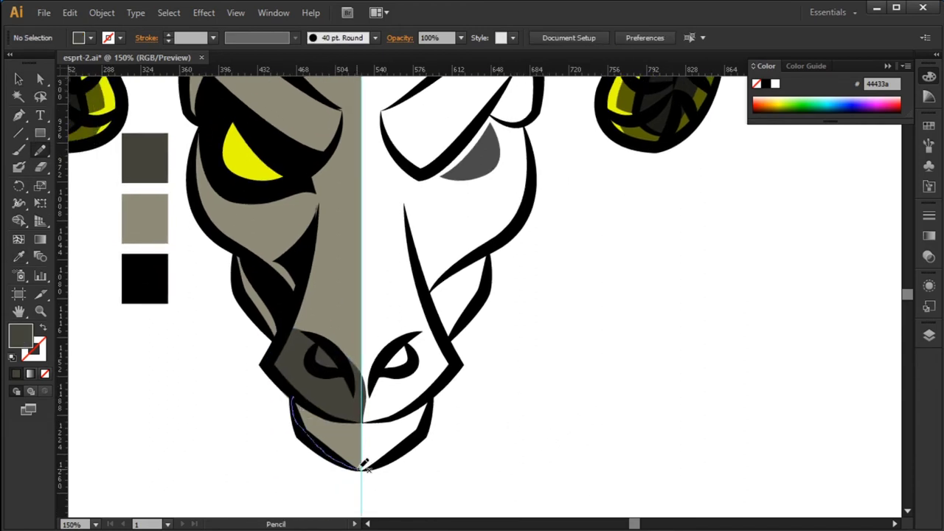
left_click_drag(347, 418, 344, 413)
key("v")
left_click(612, 434)
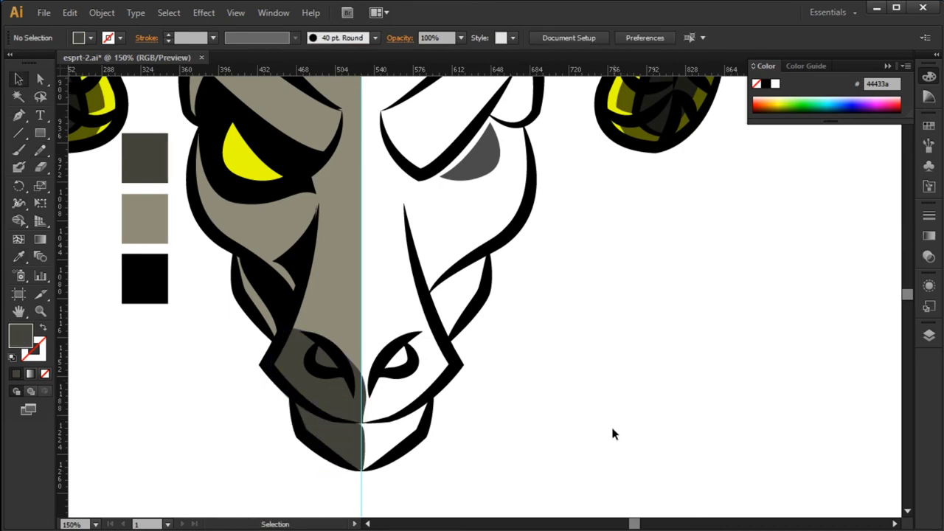
scroll(561, 384, "up", 2)
scroll(516, 328, "up", 2)
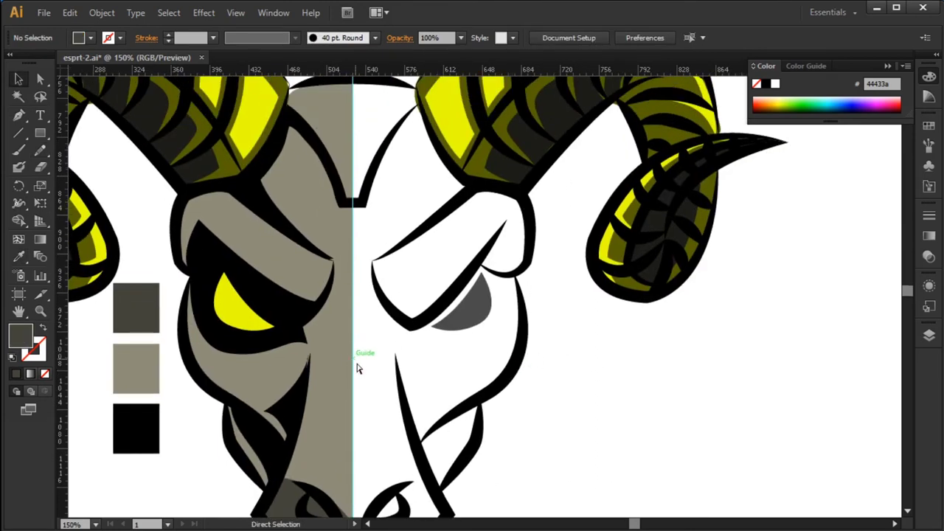
left_click_drag(357, 361, 410, 304)
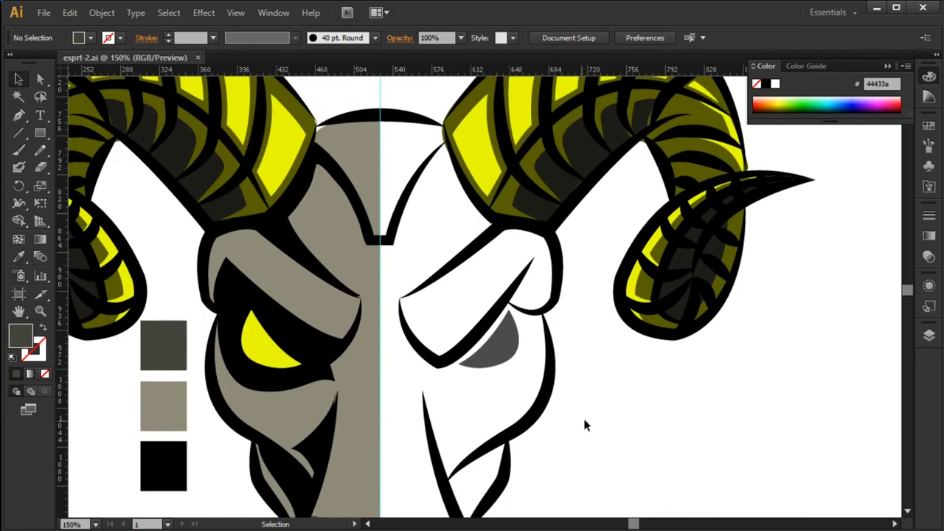
Try the dark grey swatch on the left face half, then undo it.
left_click(355, 406)
key("i")
left_click(177, 339)
scroll(464, 331, "down", 2)
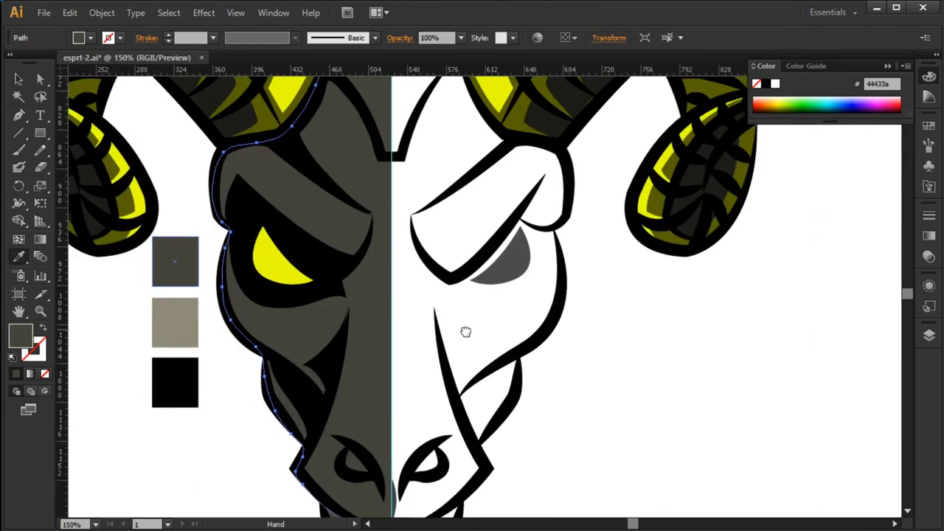
key("ctrl+z")
key("a")
scroll(622, 354, "up", 2)
left_click(611, 372)
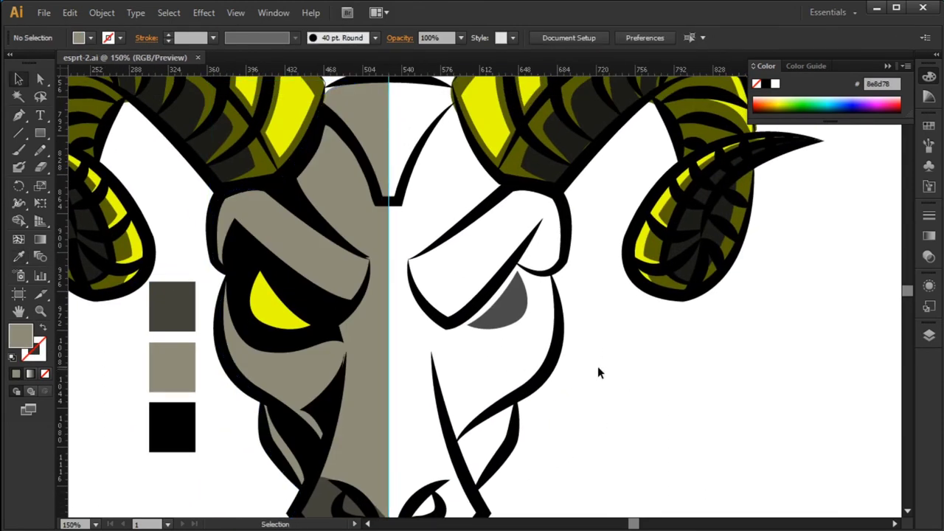
scroll(600, 373, "up", 2)
scroll(249, 250, "down", 2)
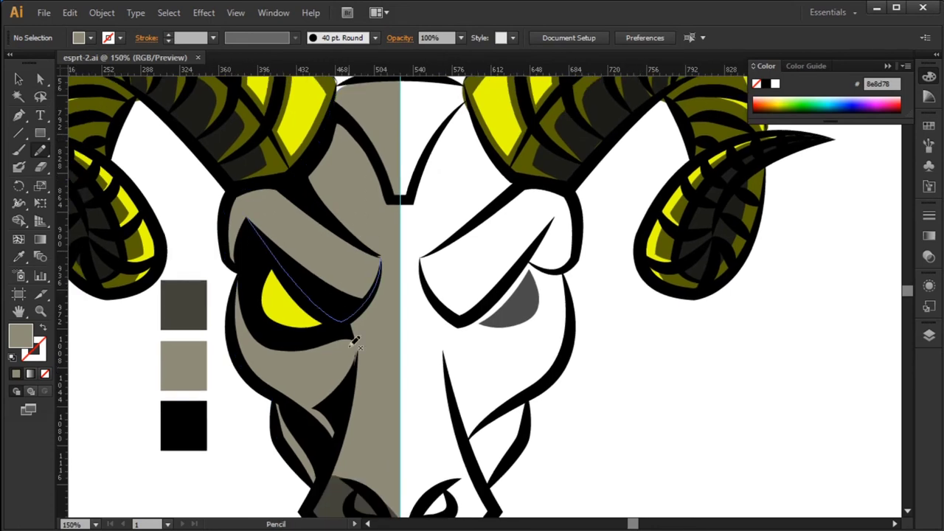
scroll(302, 399, "right", 2)
scroll(325, 371, "up", 2)
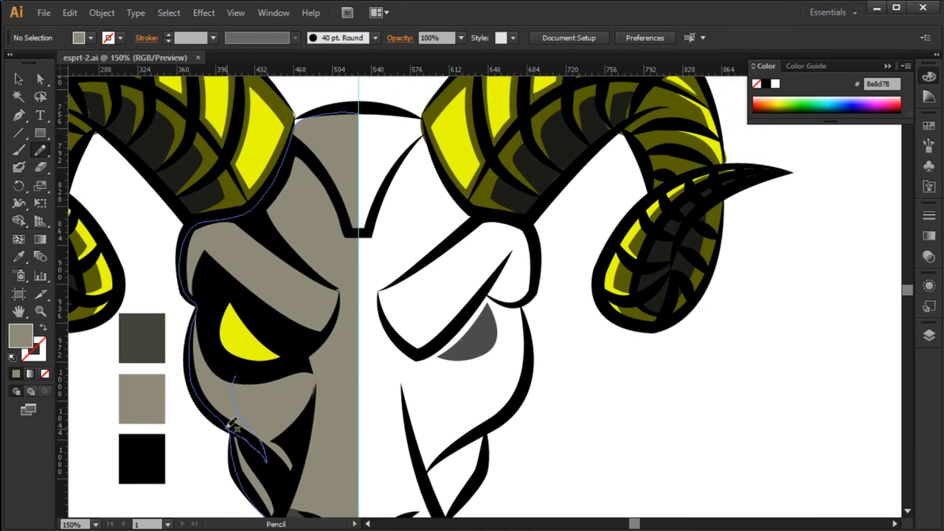
Draw a dark grey shadow shape above the left eye.
left_click_drag(230, 364, 229, 361)
key("i")
left_click(142, 337)
key("v")
left_click(619, 436)
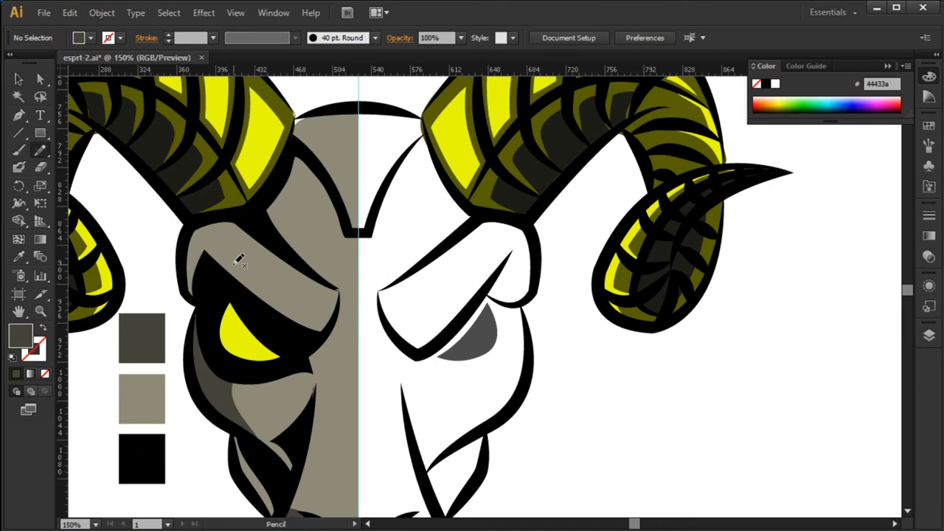
Draw a dark grey shadow along the left brow.
left_click_drag(192, 284, 192, 288)
key("i")
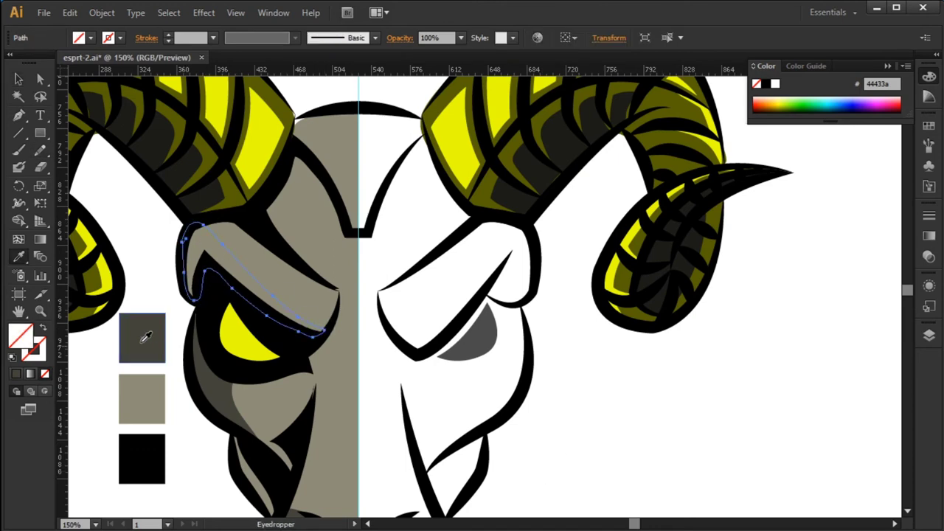
left_click(141, 338)
key("v")
left_click(832, 438)
key("ctrl+a")
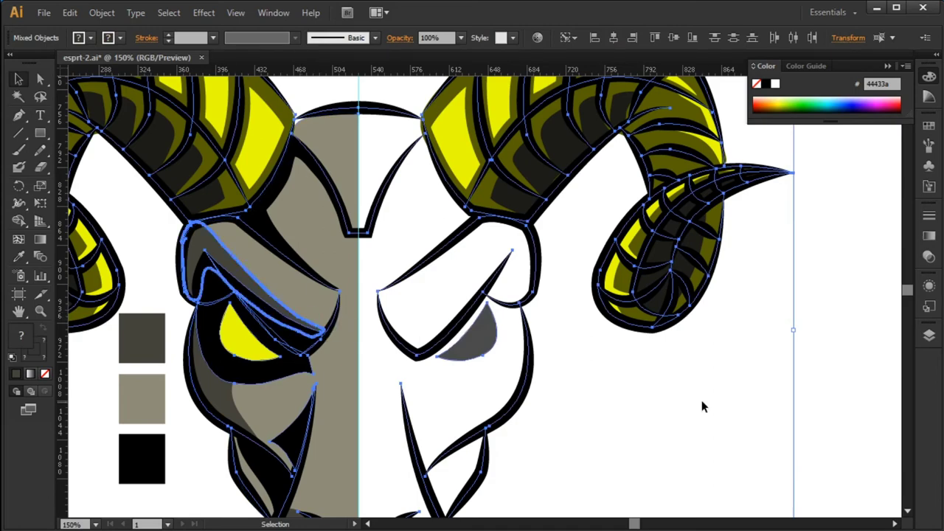
left_click(701, 400)
left_click(306, 312, "ctrl")
left_click(853, 423)
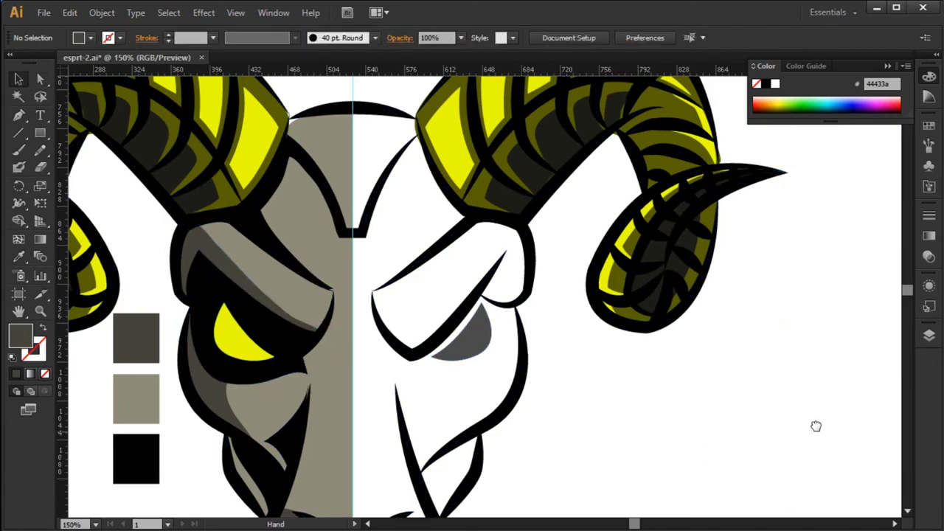
Nudge an anchor point on the brow shadow.
scroll(713, 428, "up", 5)
key("a")
left_click_drag(471, 336, 476, 332)
scroll(476, 332, "down", 3)
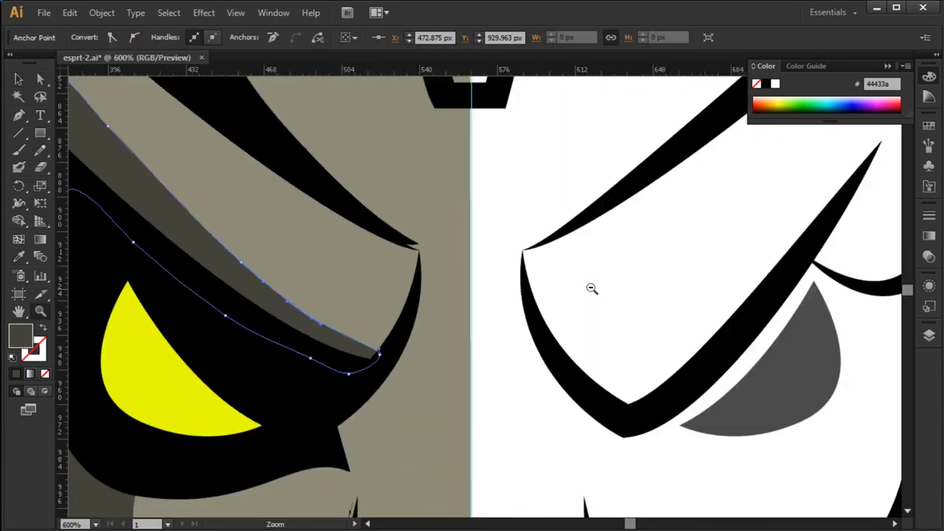
scroll(622, 336, "down", 2)
left_click(623, 336)
scroll(542, 300, "down", 1)
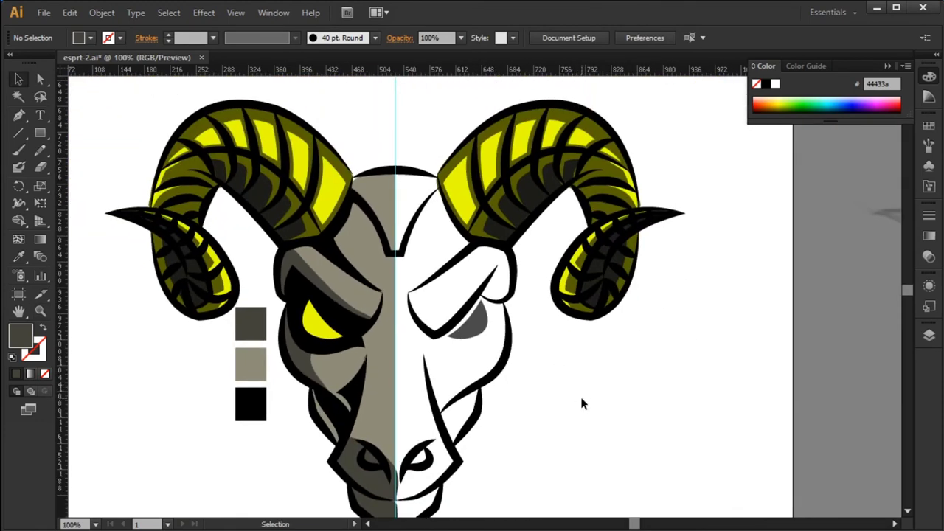
Pencil a left forehead shadow and fill it dark grey.
key("z")
left_click(446, 259)
key("n")
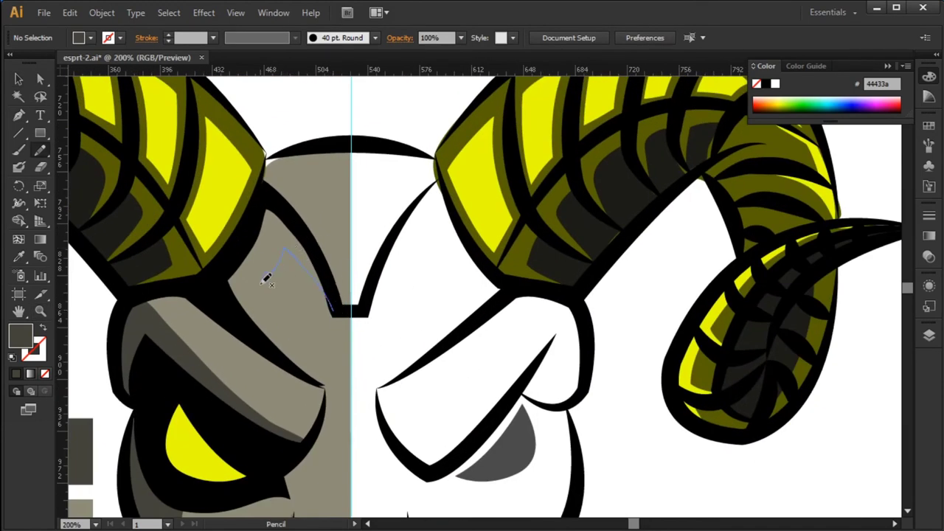
left_click_drag(228, 297, 229, 294)
key("i")
left_click(221, 381)
key("v")
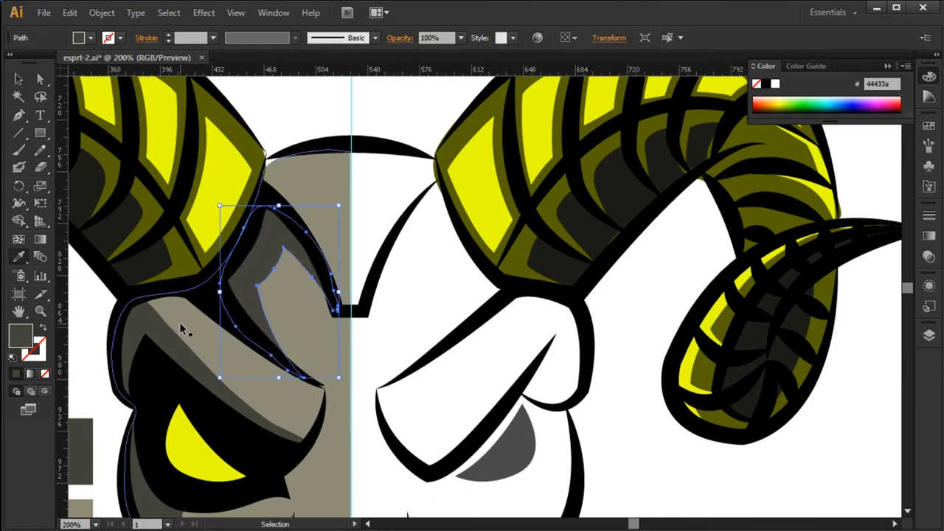
key("ctrl+shift+a")
Start a Pen-tool shadow path on the left forehead with a curved anchor.
scroll(678, 448, "down", 2)
scroll(563, 441, "down", 1)
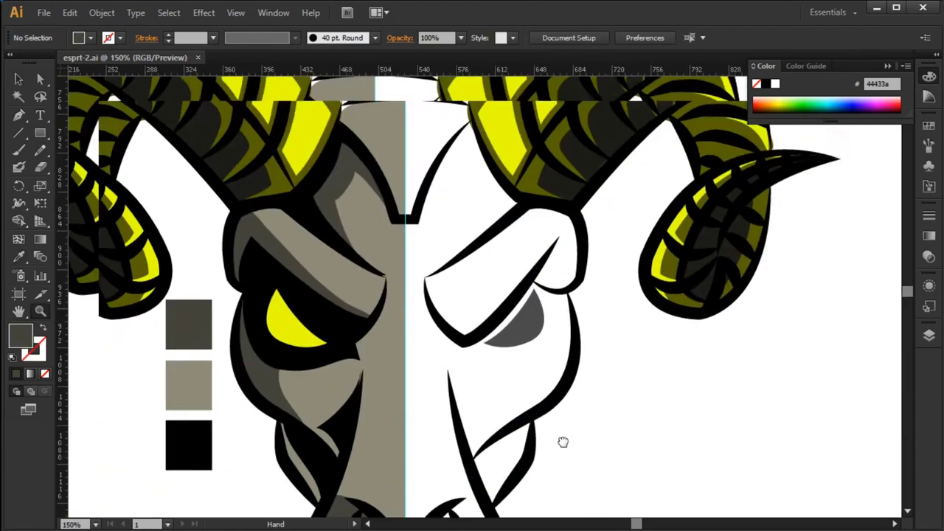
scroll(532, 258, "up", 3)
left_click_drag(532, 258, 486, 287)
left_click(322, 271)
key("p")
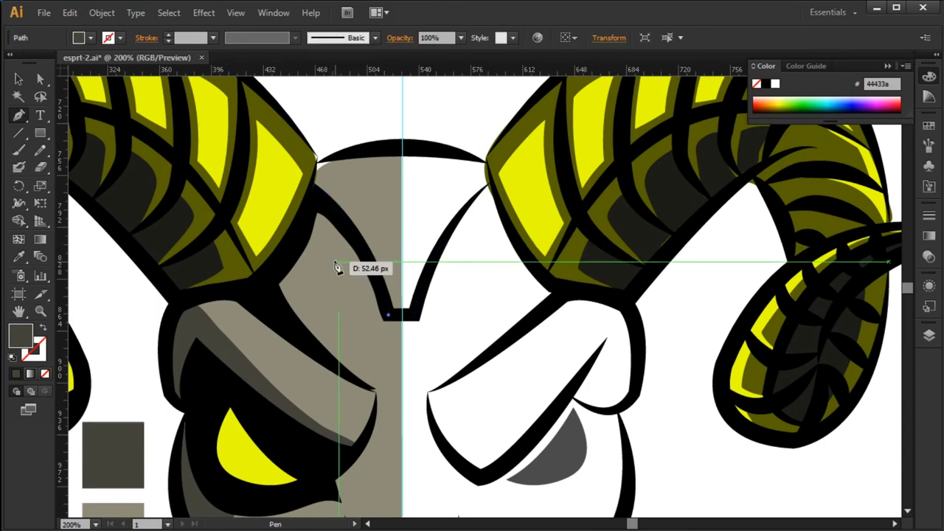
left_click_drag(330, 242, 359, 245)
Extend the forehead shadow down to the nose bridge and close it.
left_click(296, 291)
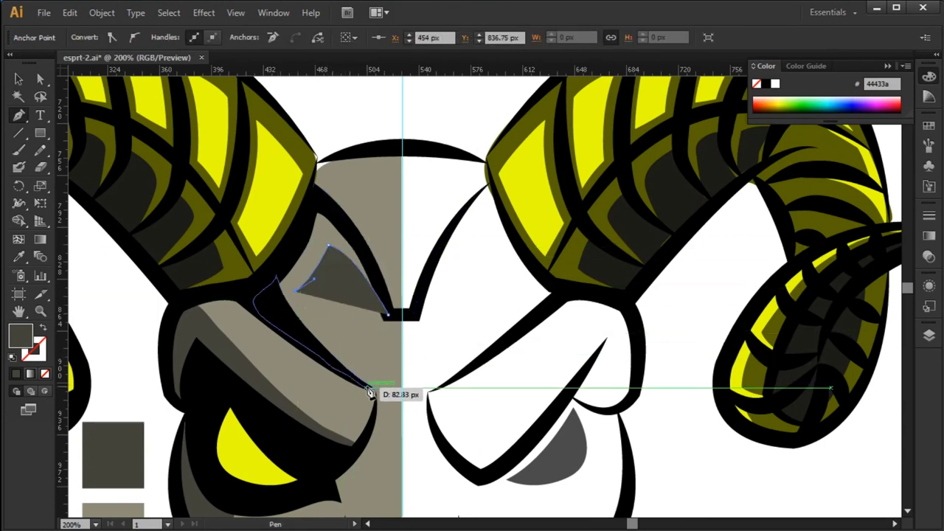
left_click(369, 387)
left_click(263, 292)
left_click_drag(318, 208, 337, 206)
left_click(389, 315)
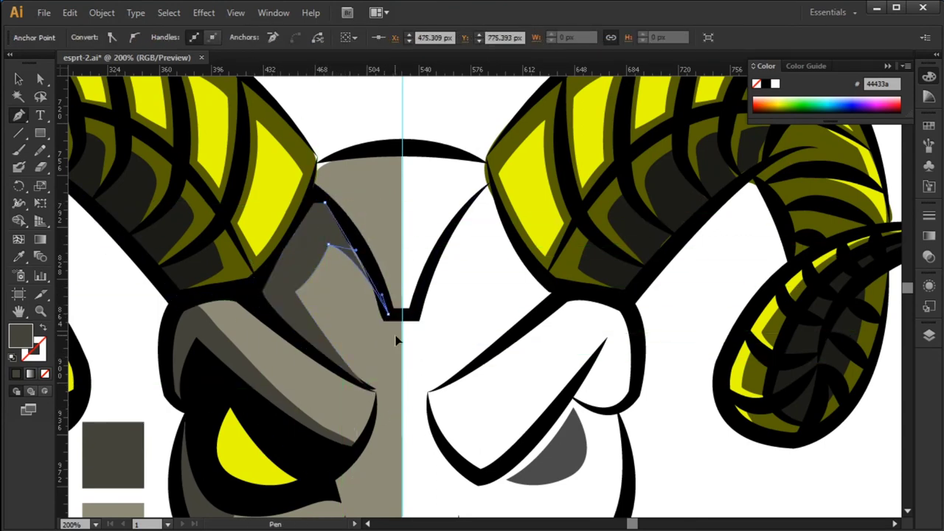
key("v")
key("ctrl+shift+a")
Zoom out to the whole head and select the horns to inspect them.
key("ctrl+minus")
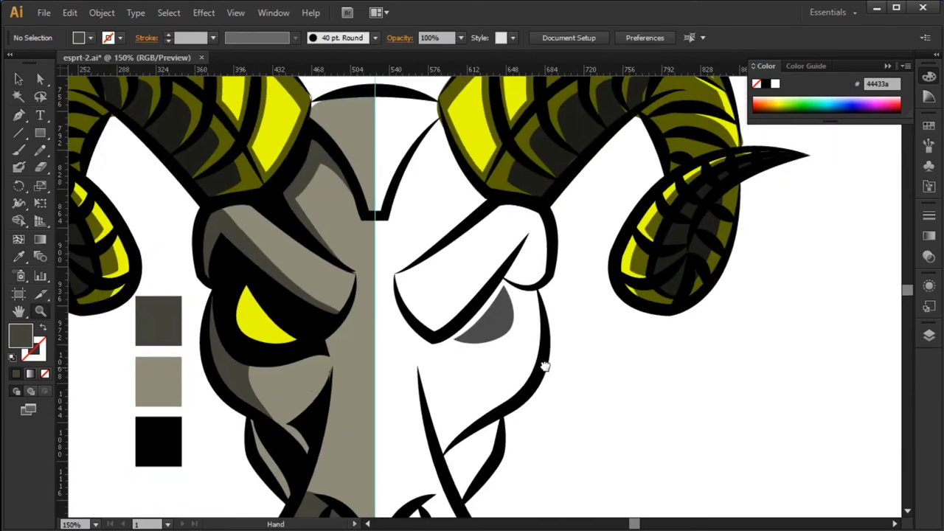
left_click_drag(608, 443, 682, 417)
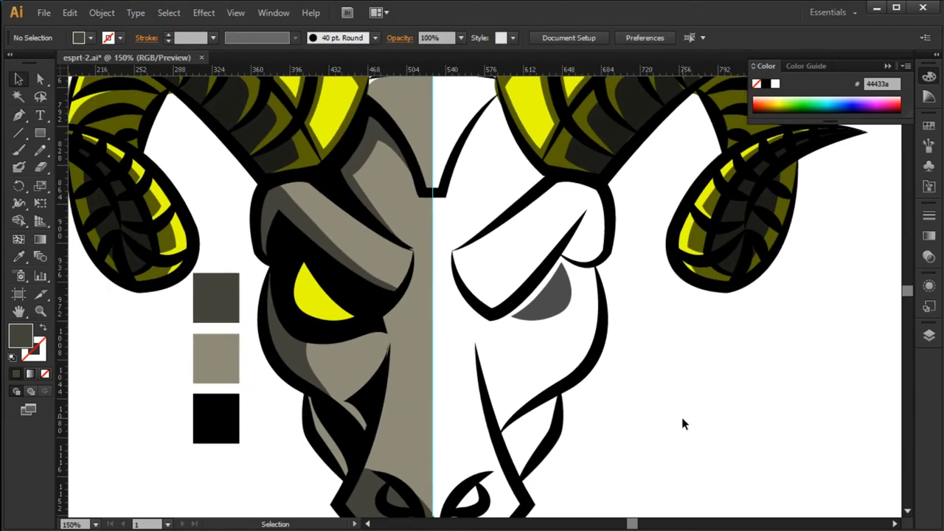
key("ctrl+minus")
scroll(388, 292, "up", 4)
left_click_drag(157, 152, 294, 262)
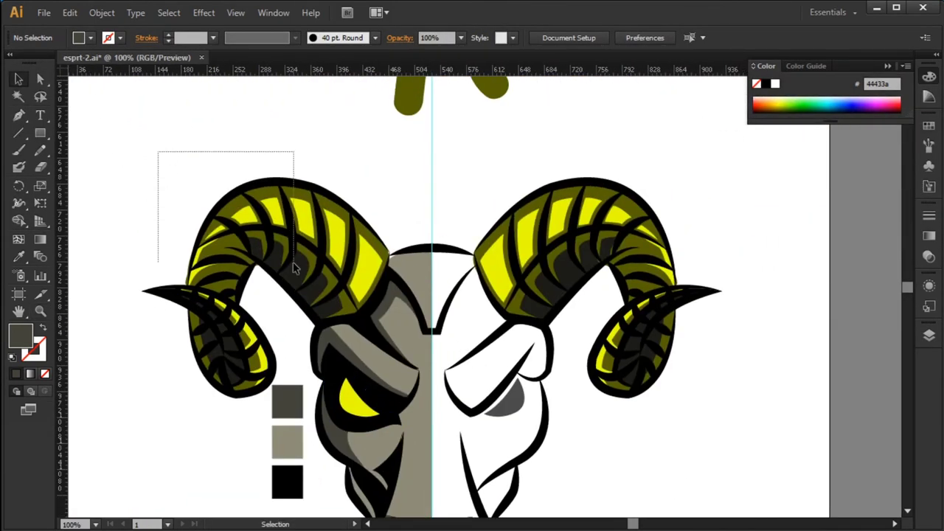
left_click_drag(354, 309, 356, 310)
left_click(601, 183)
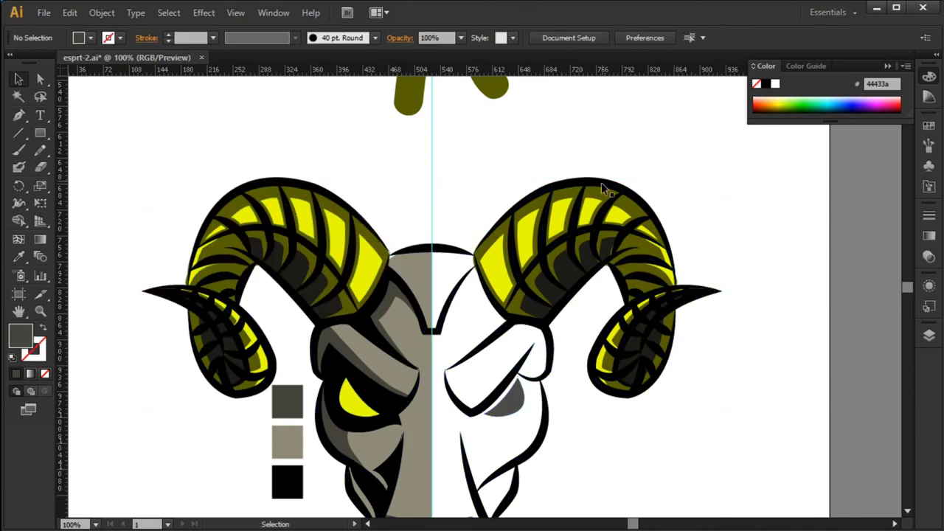
left_click_drag(601, 182, 624, 116)
left_click(686, 214)
left_click(721, 180)
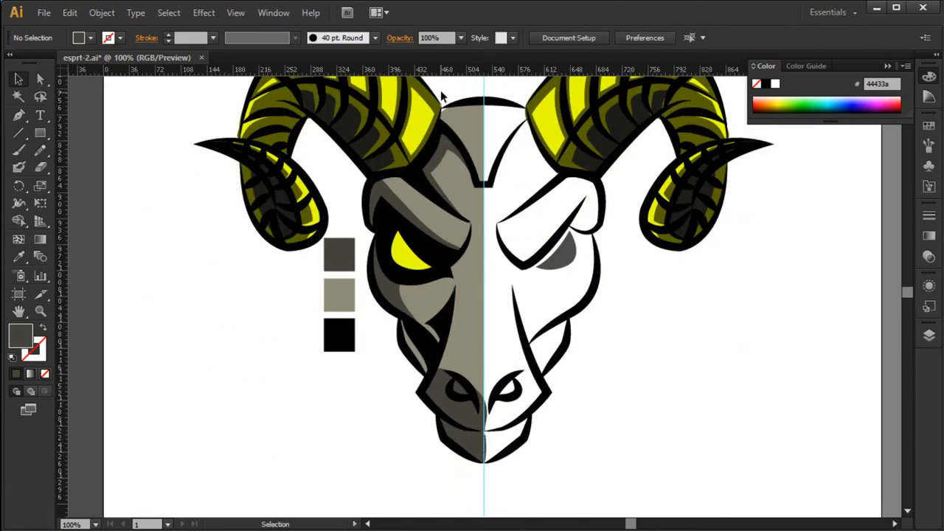
Merge the left face pieces into one grey shape with Shape Builder.
scroll(491, 442, "down", 2)
left_click(483, 331)
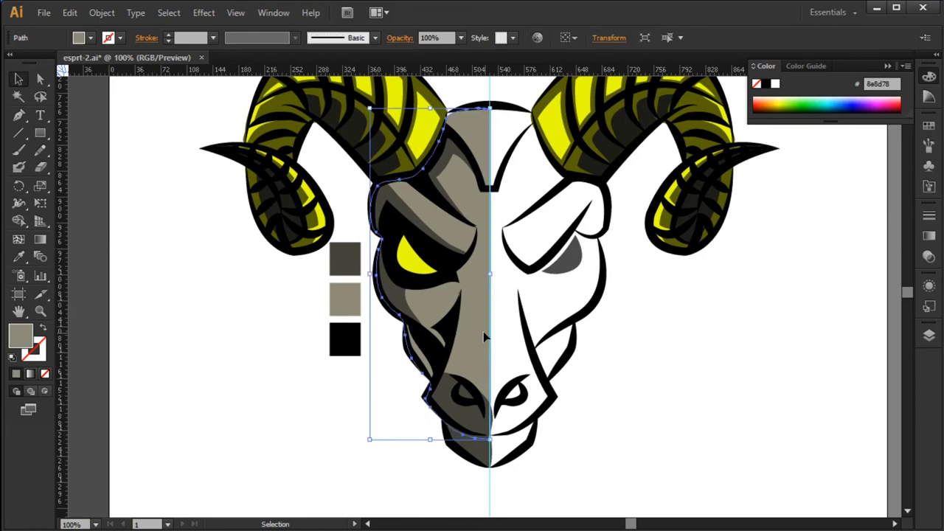
key("shift+m")
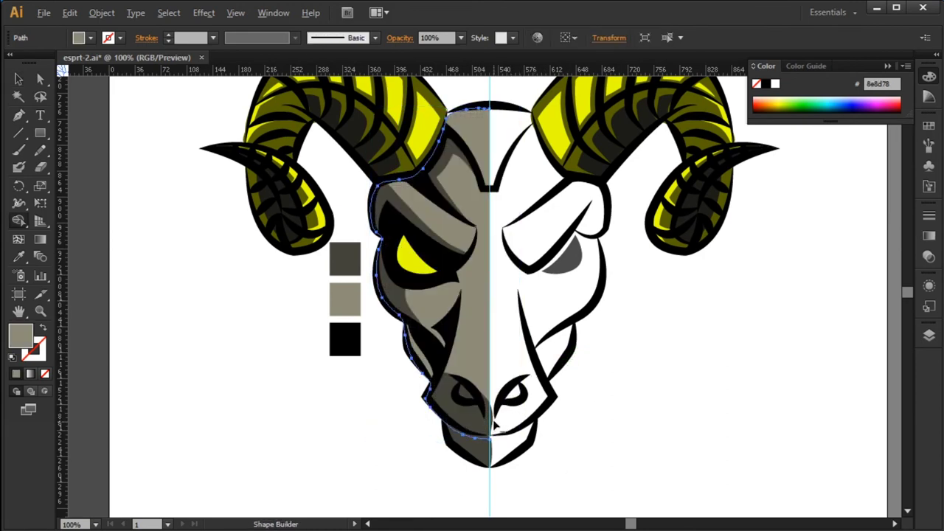
left_click_drag(443, 369, 523, 440)
left_click(353, 329)
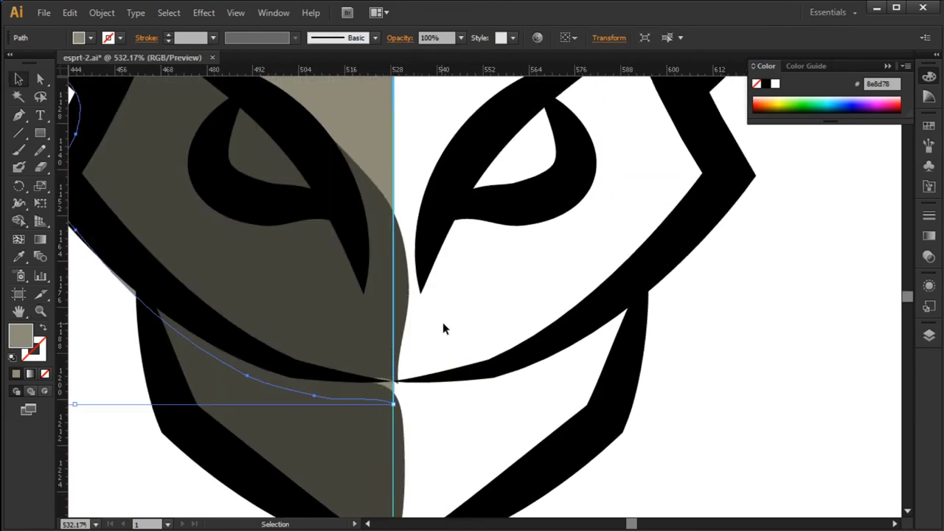
key("v")
left_click(449, 310)
Draw a four-point dark shadow shape over the lower left snout.
scroll(480, 222, "down", 2)
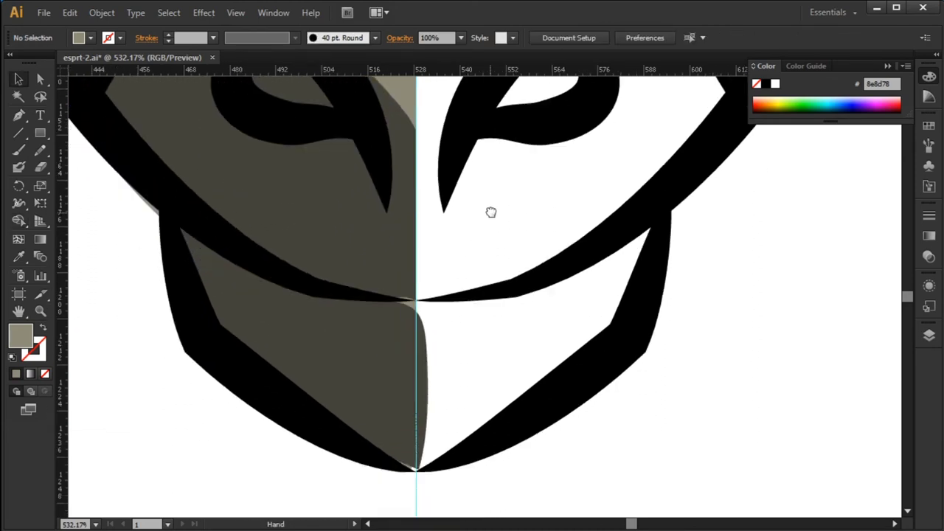
key("a")
left_click(412, 334)
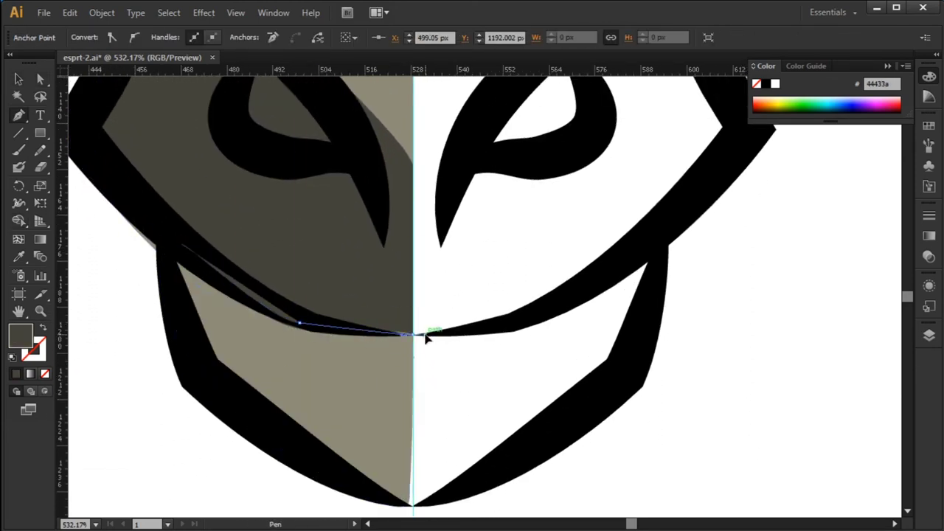
left_click(412, 506)
left_click(211, 382)
left_click(162, 242)
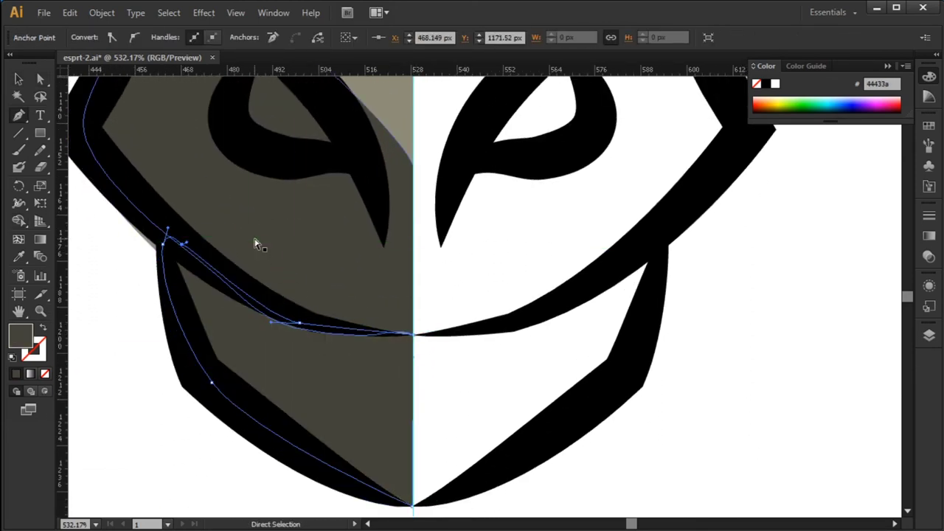
key("v")
left_click(699, 443)
Select the lower-left face paths and inspect an anchor on the shadow edge.
left_click(695, 347, "ctrl+alt")
left_click_drag(796, 451, 306, 253)
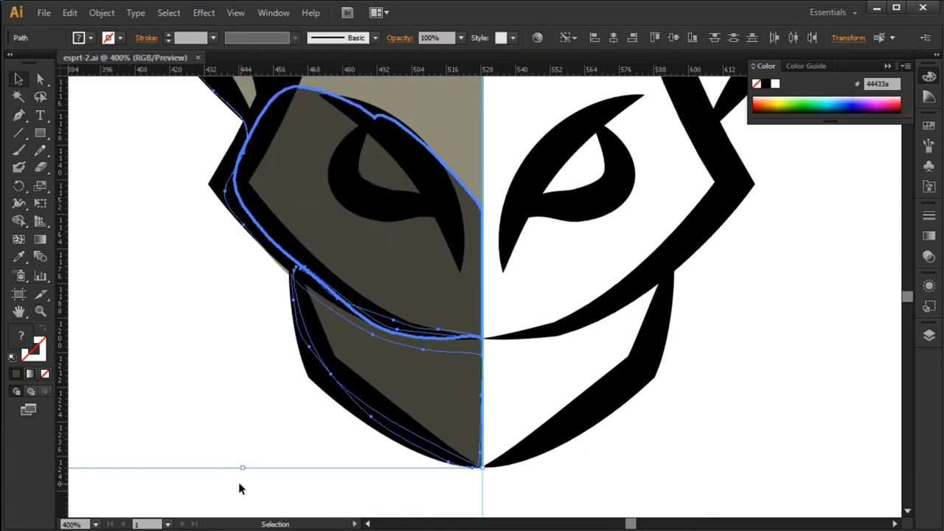
key("a")
left_click(287, 270)
left_click(289, 266)
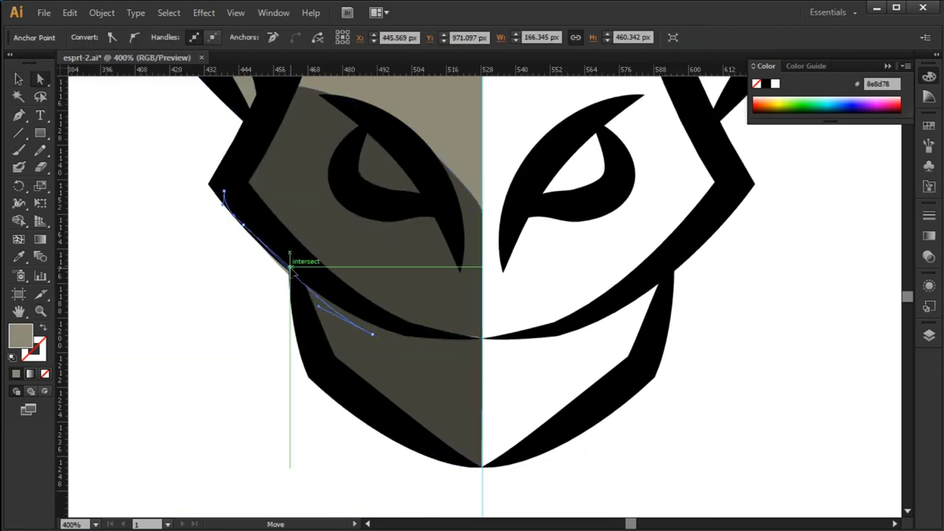
key("v")
left_click(209, 495)
Zoom out and re-centre the whole ram head in view, undoing a stray drag.
key("v")
key("ctrl+minus")
key("ctrl+minus")
key("ctrl+minus")
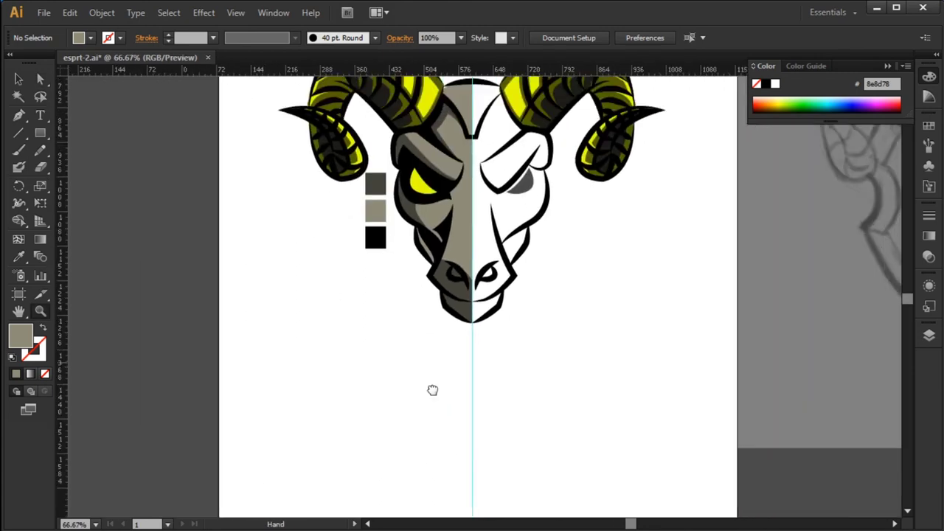
key("ctrl+minus")
left_click_drag(413, 237, 506, 213)
key("ctrl+z")
key("ctrl+plus")
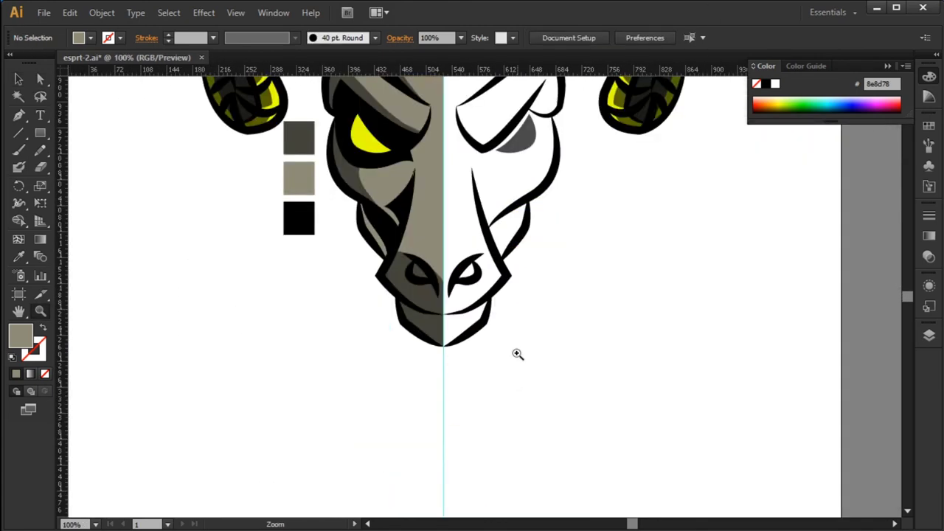
left_click_drag(517, 355, 499, 406)
left_click_drag(433, 219, 449, 226)
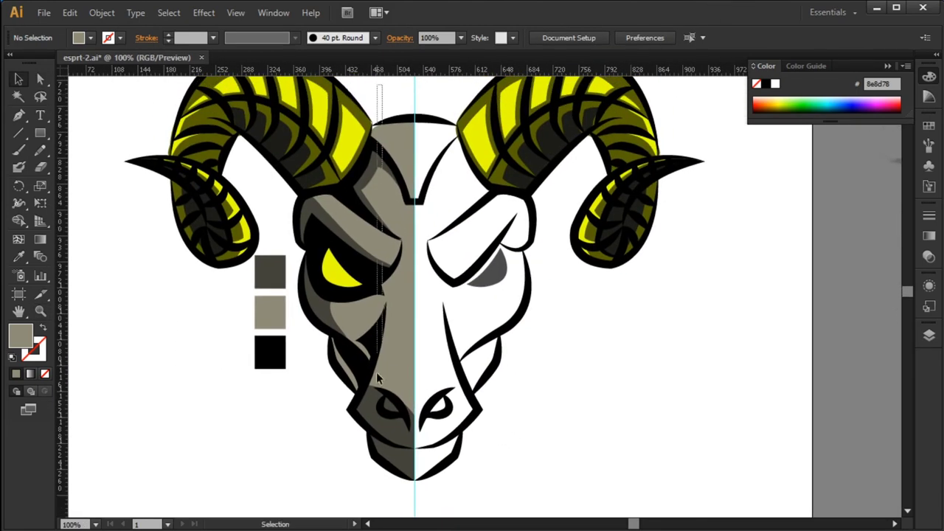
Reflect a vertical copy of the left face and move it onto the right half.
left_click_drag(312, 517, 313, 515)
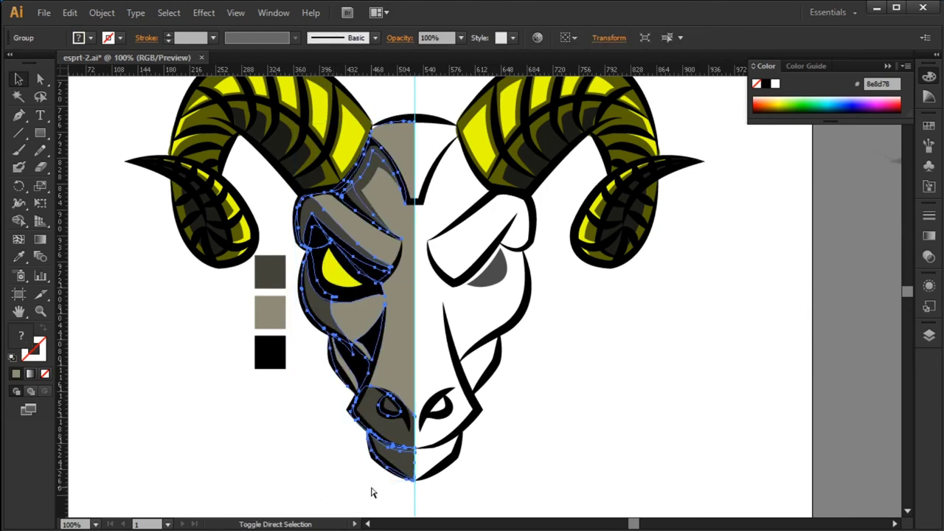
right_click(410, 388)
left_click(627, 442)
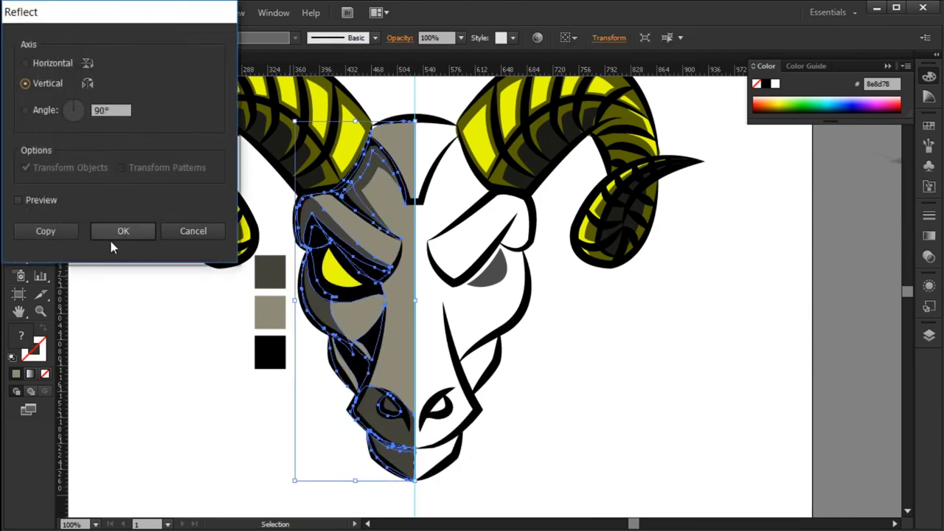
left_click(42, 230)
left_click_drag(326, 452, 443, 451)
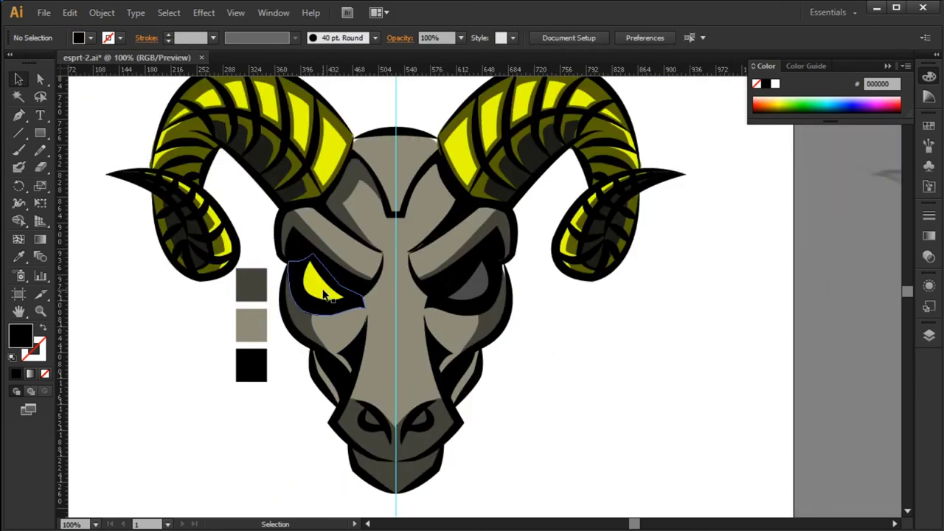
Reflect a copy of the yellow left eye to create the right eye.
double_click(326, 294)
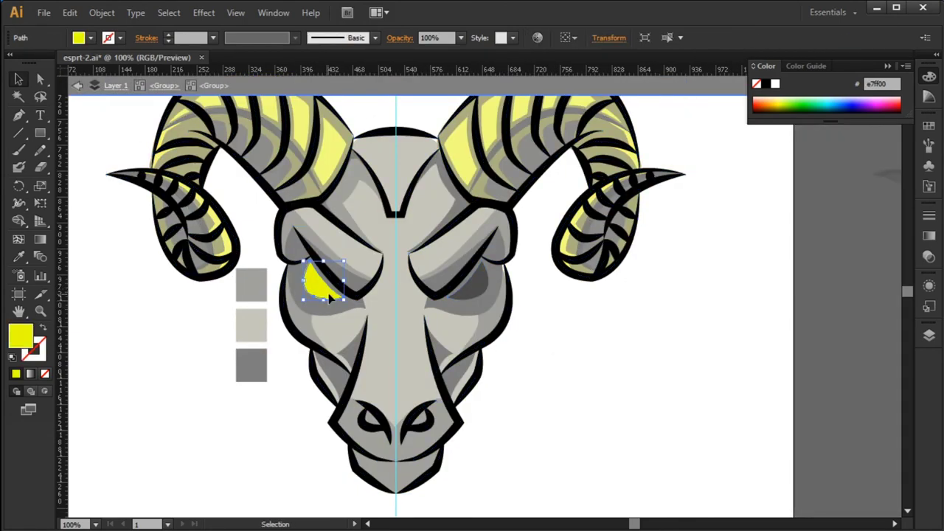
right_click(330, 295)
left_click(561, 446)
left_click(122, 229)
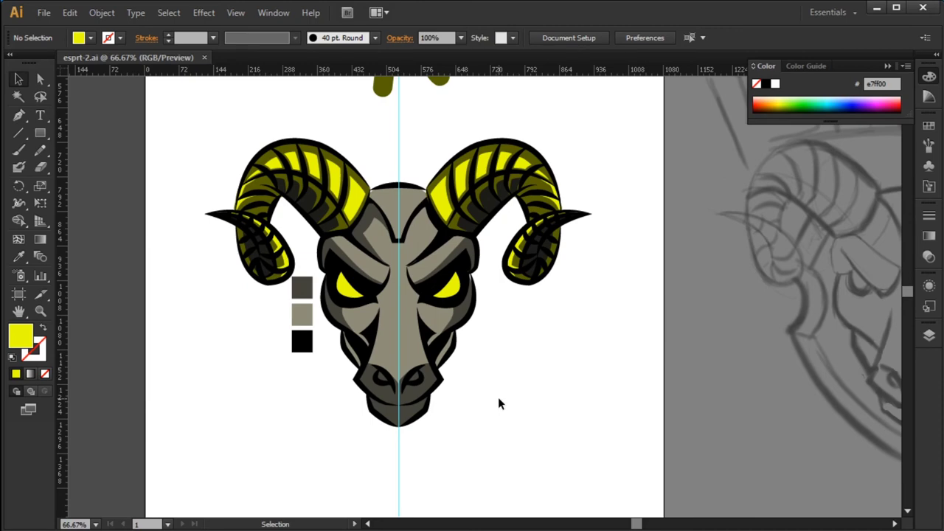
Zoom in on the forehead and raise its left corner anchor slightly.
mouse_move(357, 159)
left_mouse_down()
mouse_move(468, 253)
mouse_move(434, 251)
left_mouse_up()
key("a")
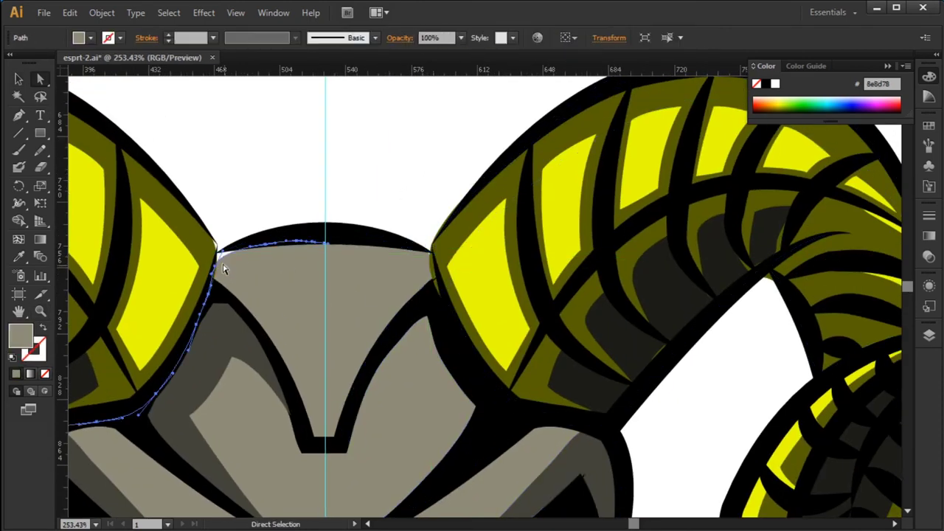
left_click_drag(217, 263, 216, 255)
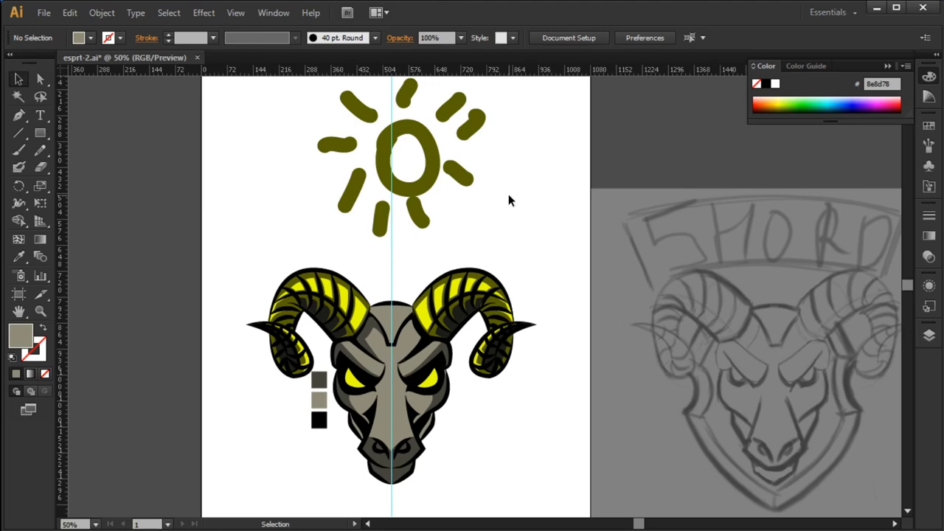
Zoom in and draw the cream forehead highlight.
key("z")
left_click(410, 329)
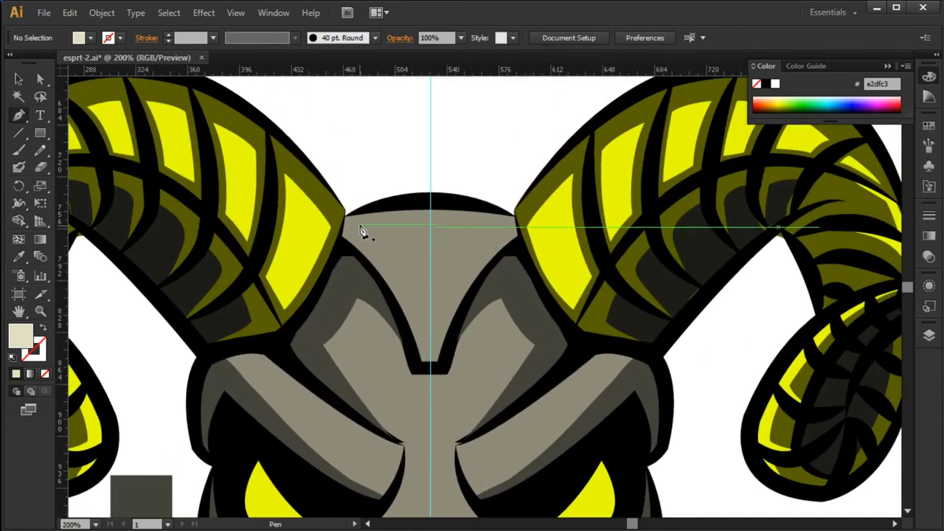
left_click(361, 225)
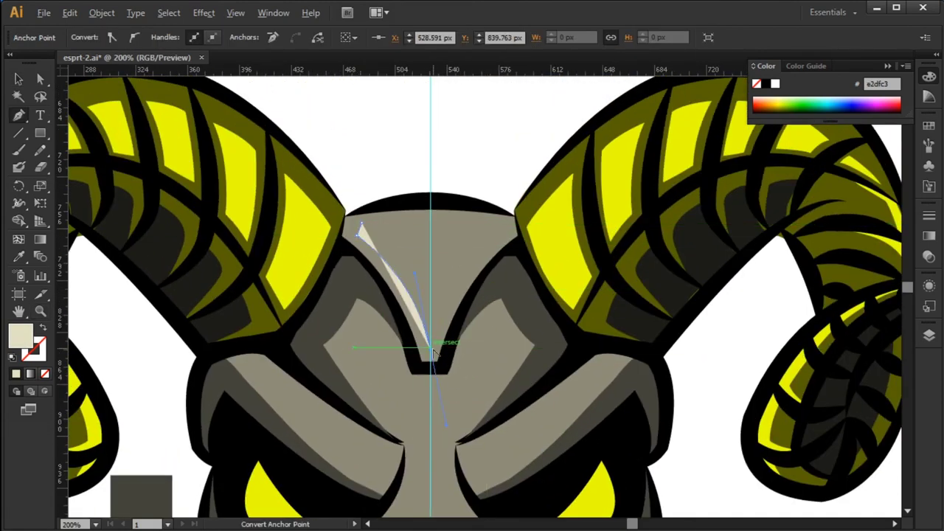
left_click(433, 228)
Draw a curved cream highlight between the eyes along the centre line.
mouse_move(470, 266)
left_mouse_down()
mouse_move(472, 286)
mouse_move(484, 235)
left_mouse_up()
key("p")
left_click(442, 354)
left_click_drag(443, 413, 443, 421)
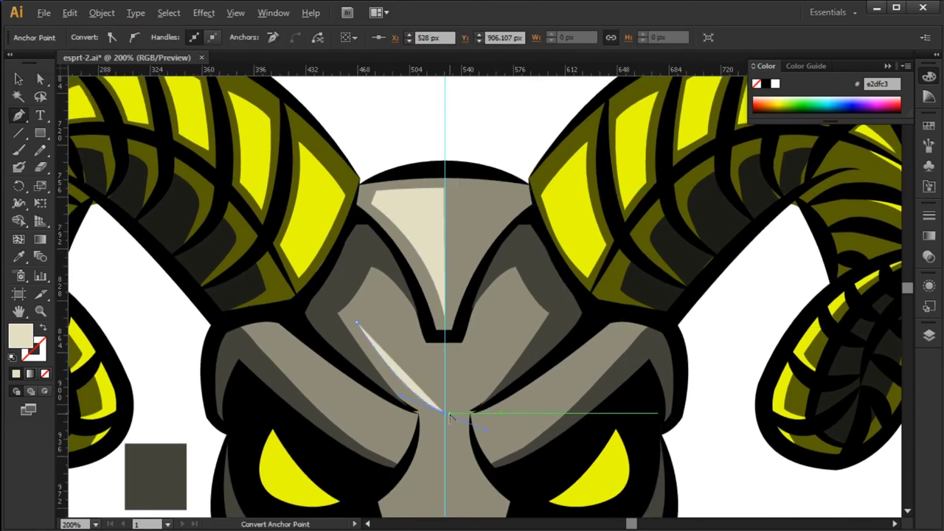
left_click(357, 322)
left_click(383, 284)
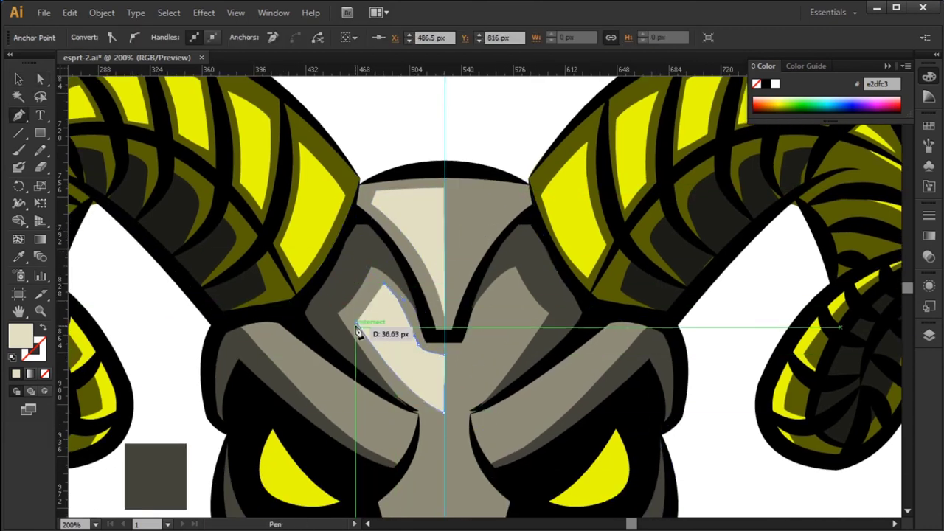
left_click(417, 344)
Draw a cream brow highlight stripe from the horn toward the eye corner.
left_click(522, 174, "ctrl")
scroll(531, 184, "down", 3)
scroll(544, 196, "down", 1)
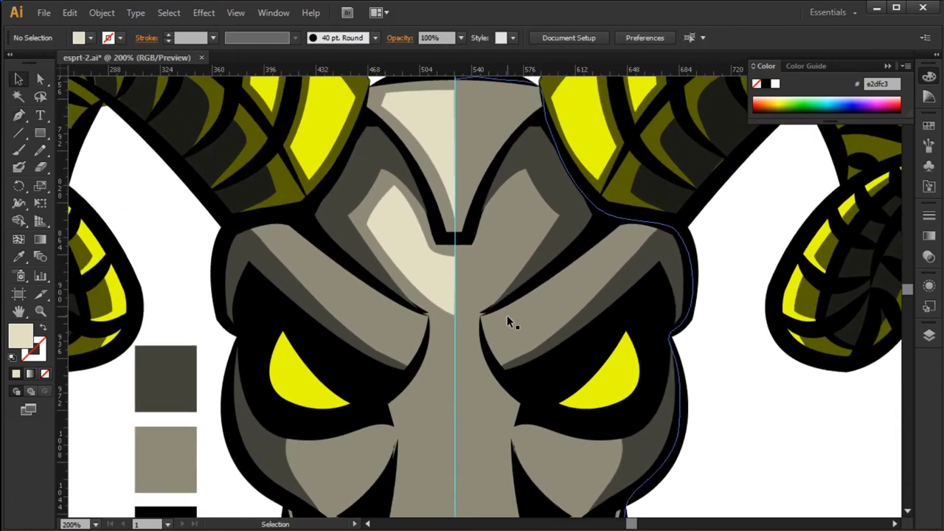
left_click(266, 222)
left_click_drag(427, 318, 424, 353)
left_click(427, 318)
Add a cream sliver highlight under the brow and reshape its upper edge.
key("v")
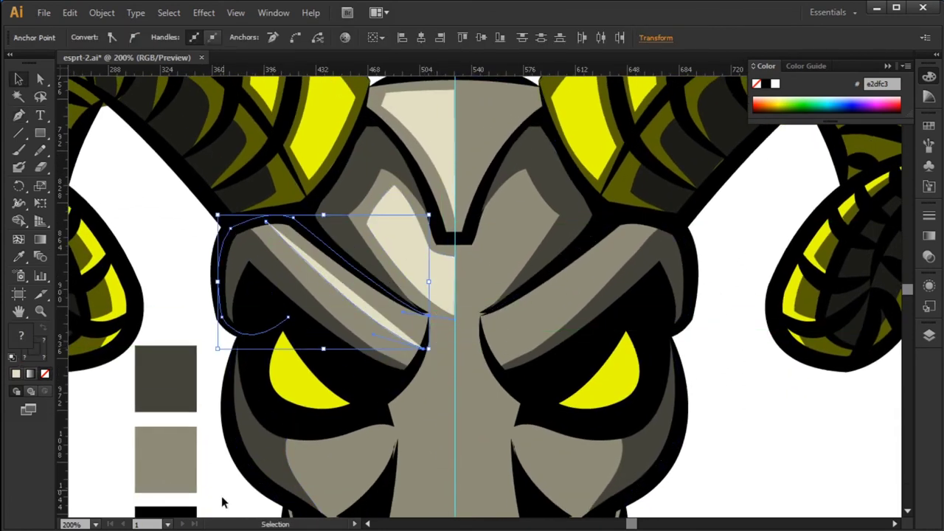
key("ctrl+a")
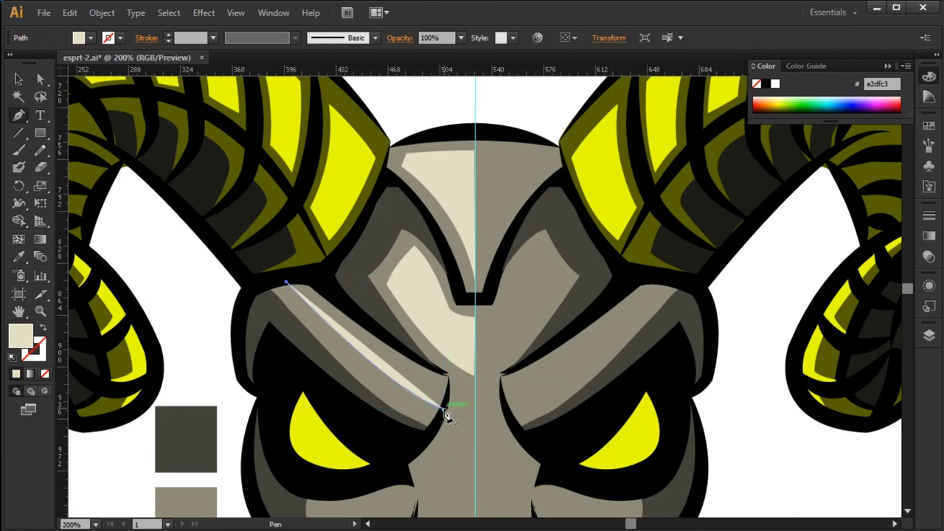
left_click(449, 378)
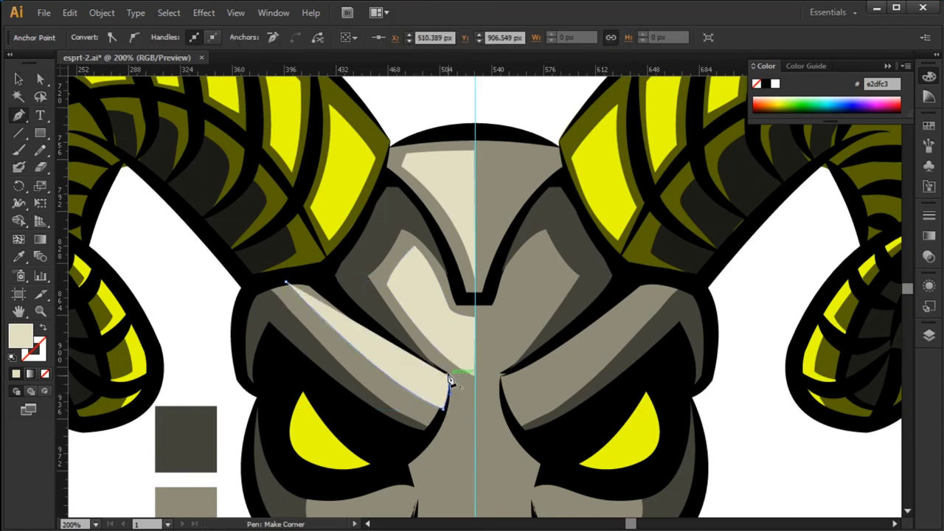
key("shift+x")
left_click_drag(359, 322, 317, 278)
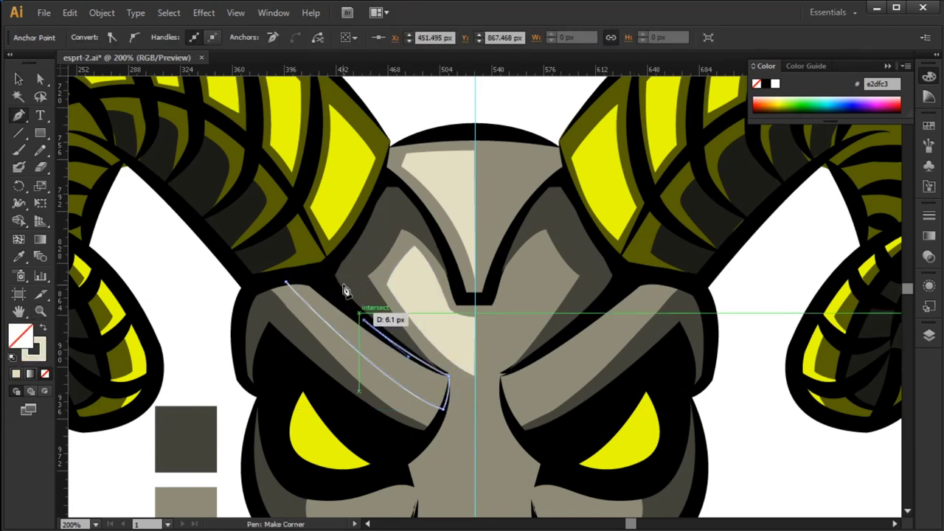
key("shift+x")
key("v")
key("ctrl+shift+a")
Draw the cream cheek highlight.
left_click_drag(701, 453, 659, 386)
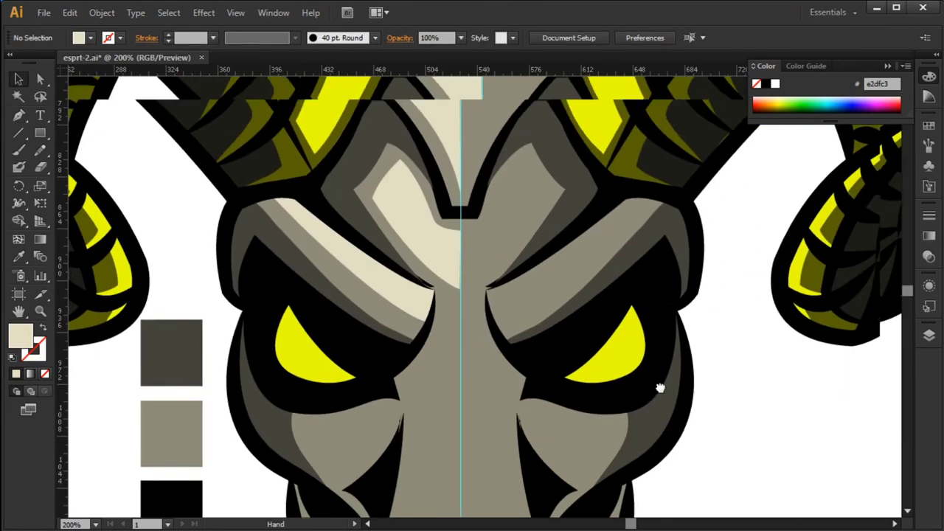
scroll(445, 467, "down", 3)
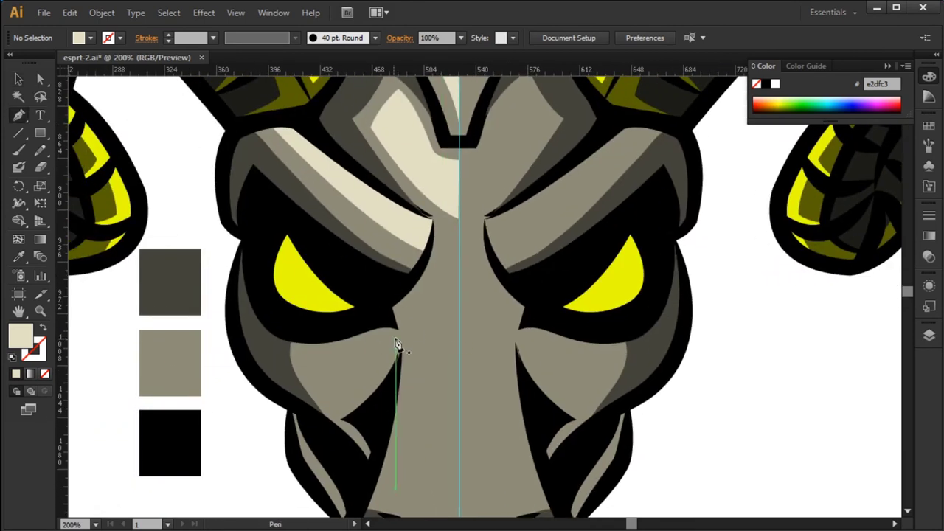
left_click(322, 357)
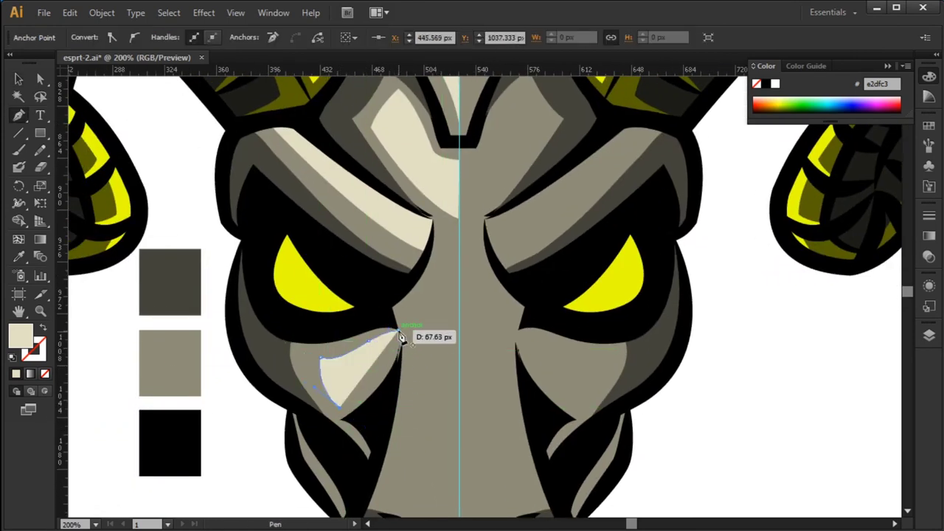
left_click(670, 405, "ctrl")
scroll(561, 391, "down", 3)
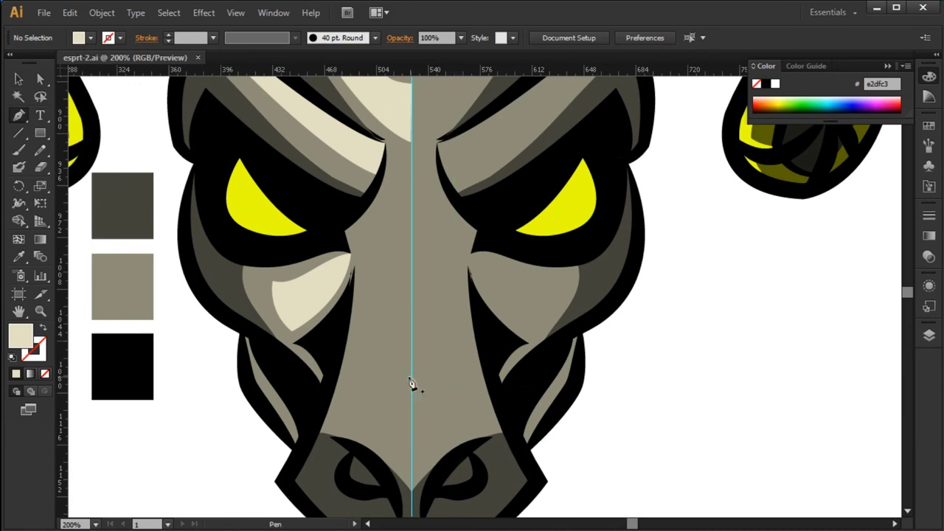
Draw a curved cream highlight down the nose bridge.
left_click(419, 157)
left_click(364, 224)
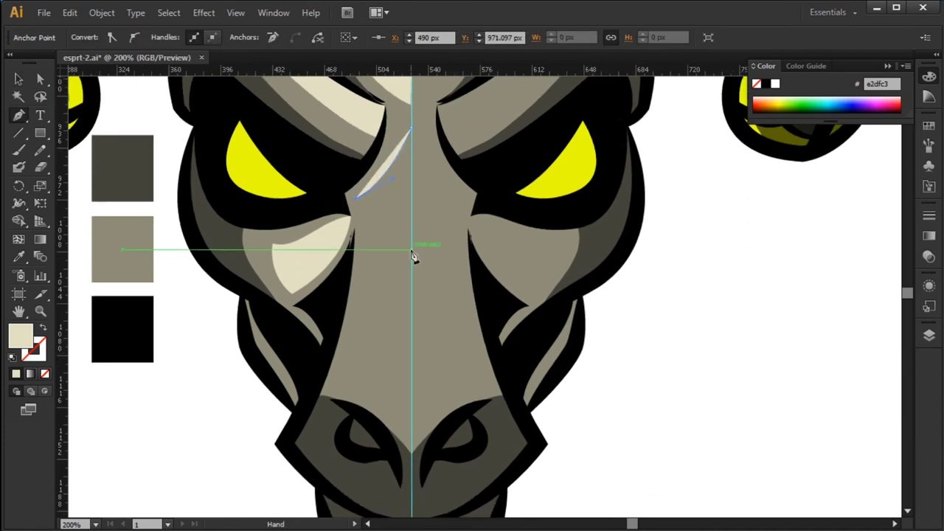
left_click_drag(281, 456, 293, 472)
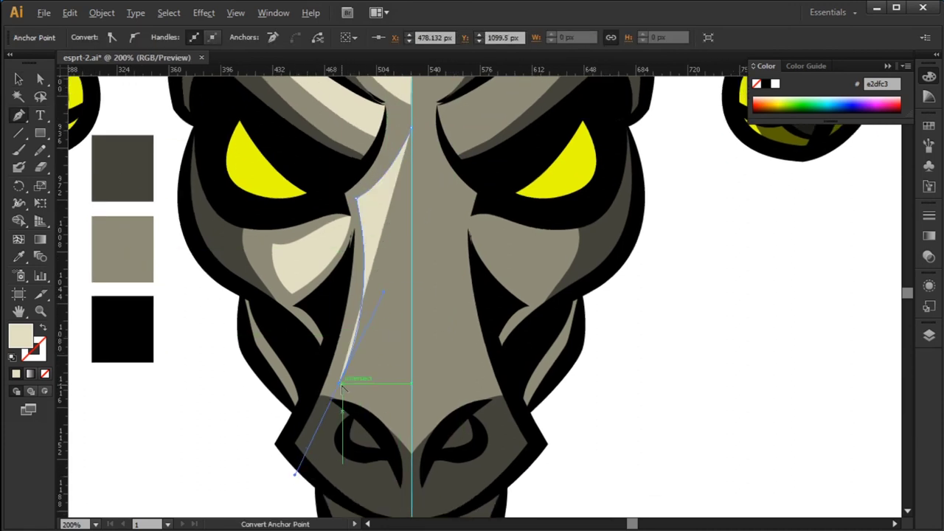
left_click(426, 468)
left_click(583, 381, "ctrl")
key("ctrl+minus")
mouse_move(455, 245)
left_mouse_down()
mouse_move(455, 330)
mouse_move(437, 337)
left_mouse_up()
Group the left highlights, reflect a vertical copy, and move it onto the right half.
left_click(351, 223)
key("ctrl+g")
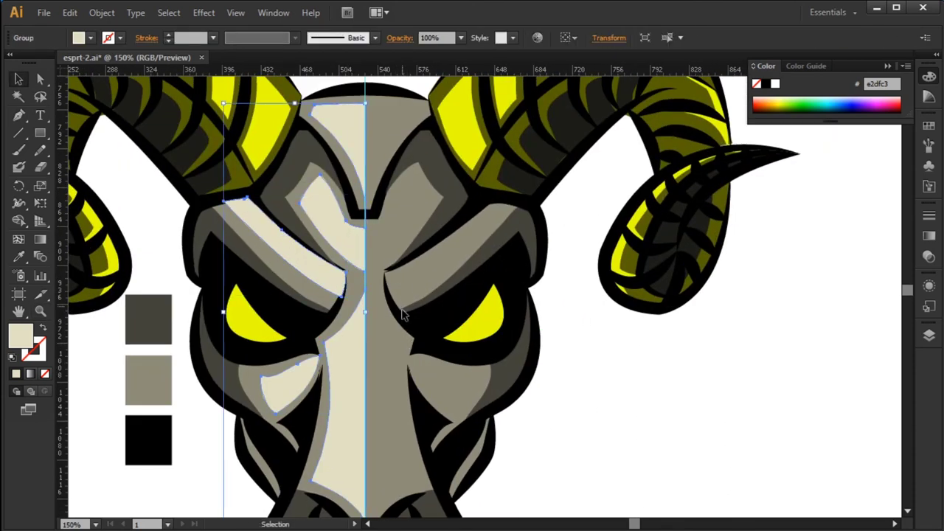
left_click(327, 280)
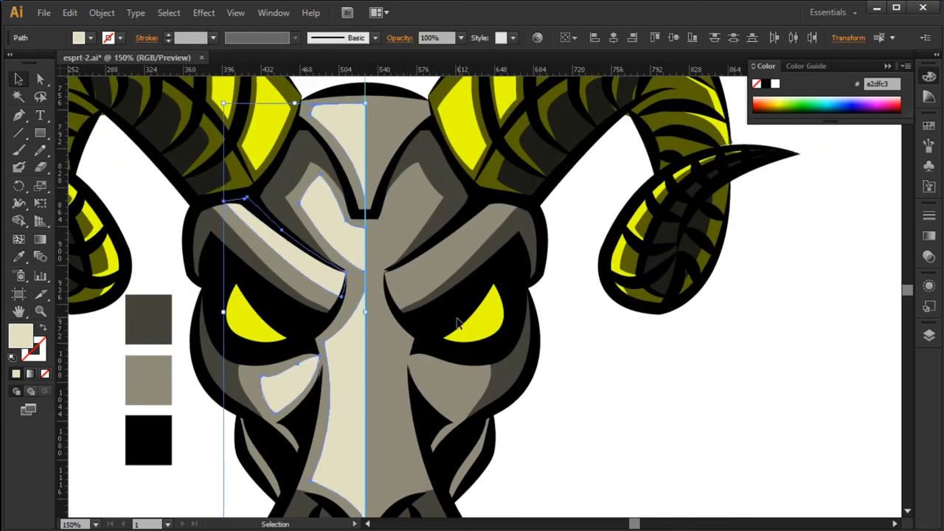
right_click(351, 370)
left_click(443, 391)
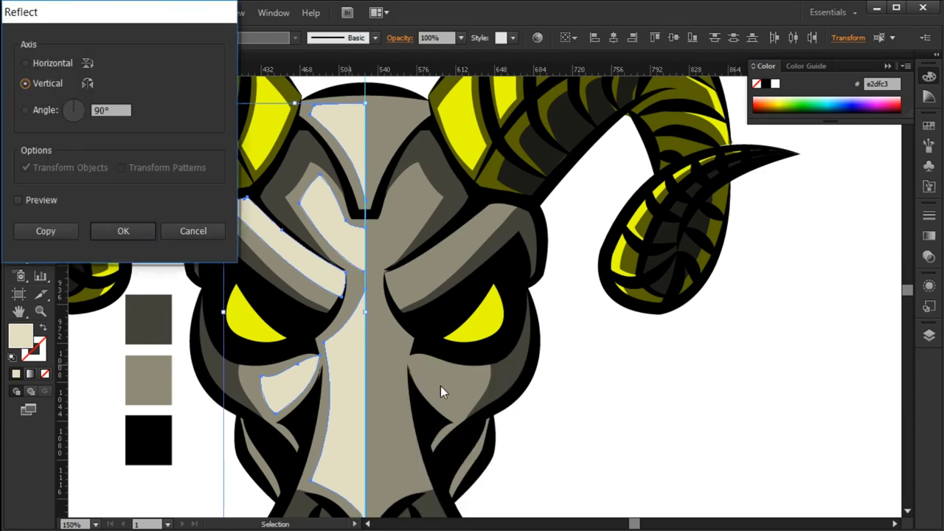
left_click(47, 228)
left_click_drag(314, 253, 468, 253)
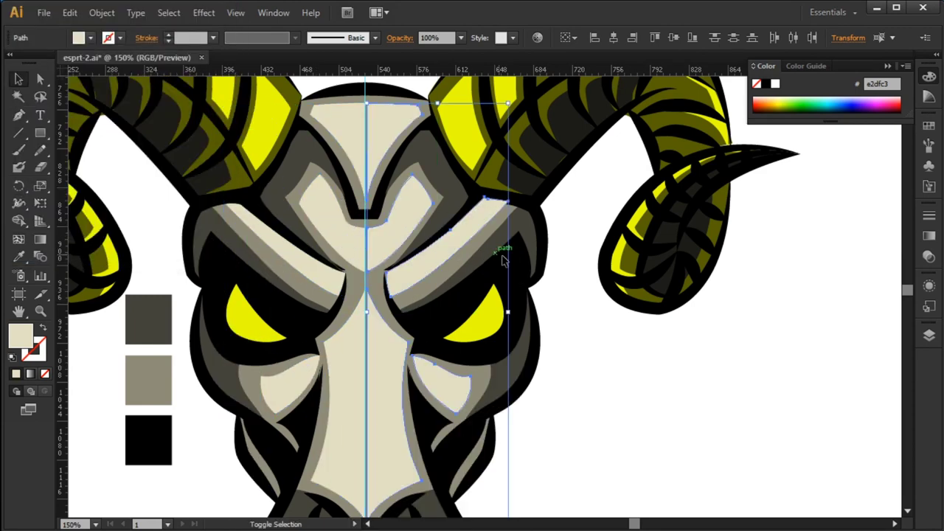
left_click(554, 384)
Merge the two forehead highlight halves into one shape.
left_click_drag(558, 395, 562, 456)
left_click(464, 288)
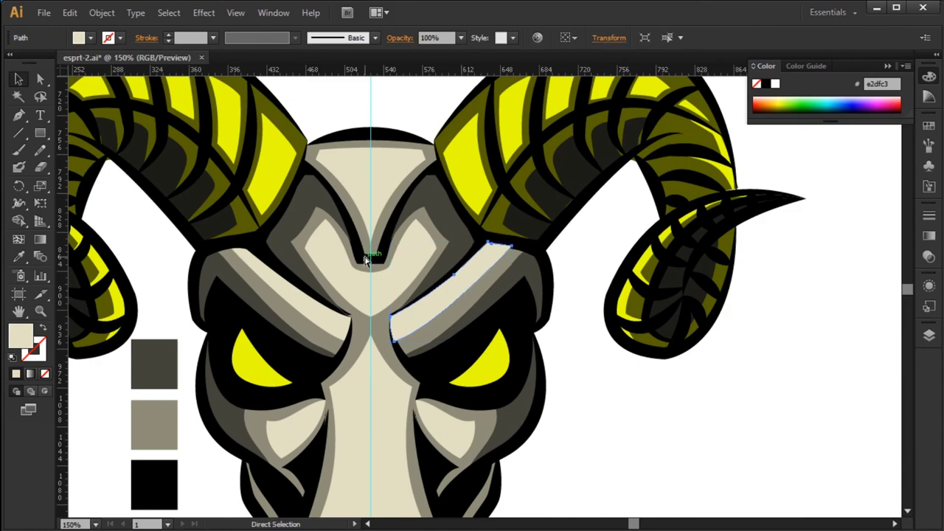
left_click(634, 448)
key("z")
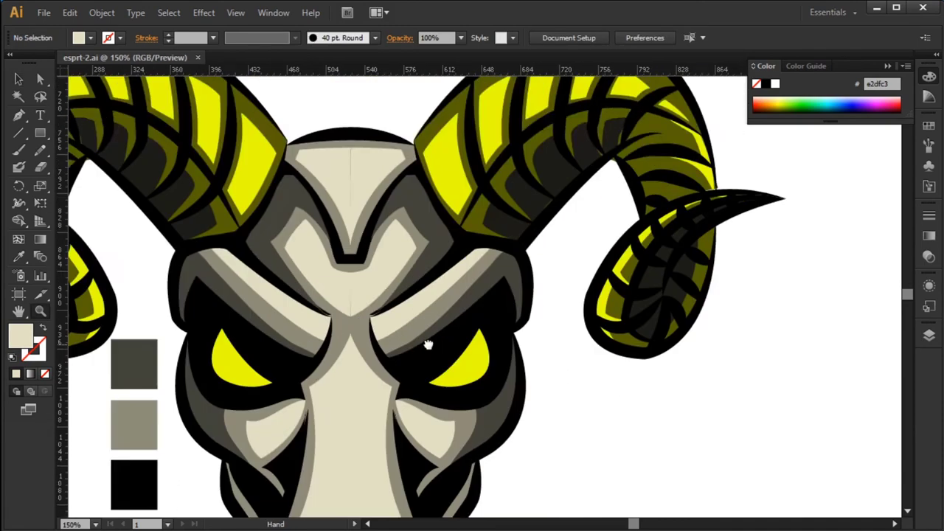
scroll(428, 342, "down", 3)
left_click(331, 432)
key("ctrl+h")
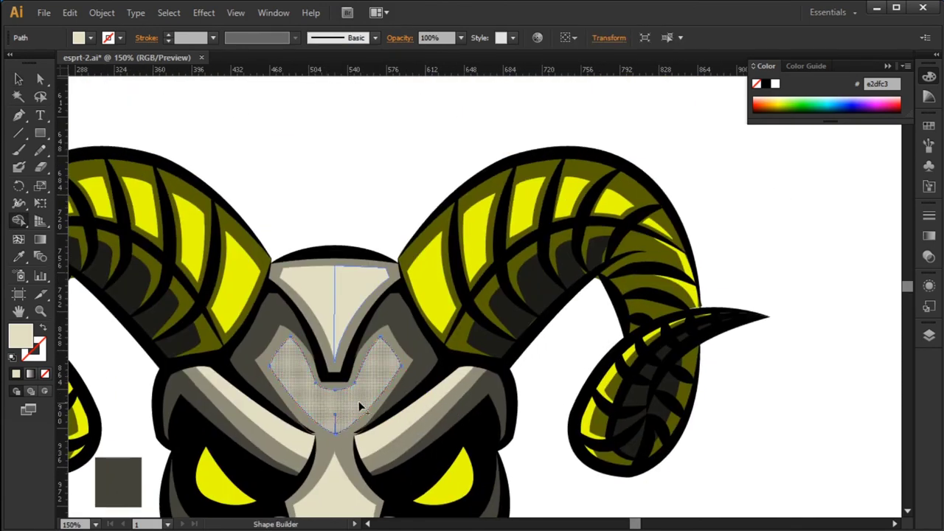
left_click(362, 405)
Nudge the merged forehead highlight's top edge, then zoom out to the whole ram.
scroll(392, 337, "up", 1)
key("a")
left_click(337, 297)
left_click_drag(338, 299, 369, 305)
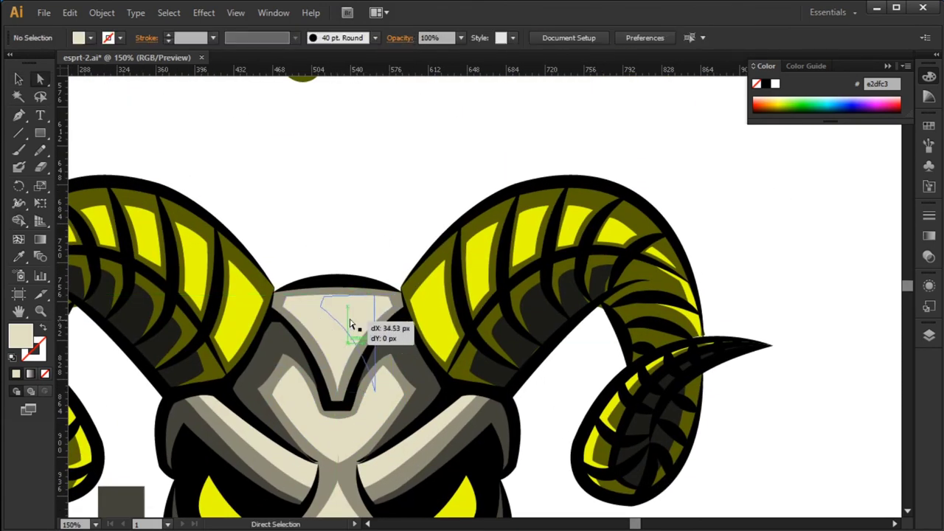
key("shift+m")
key("v")
left_click(797, 415)
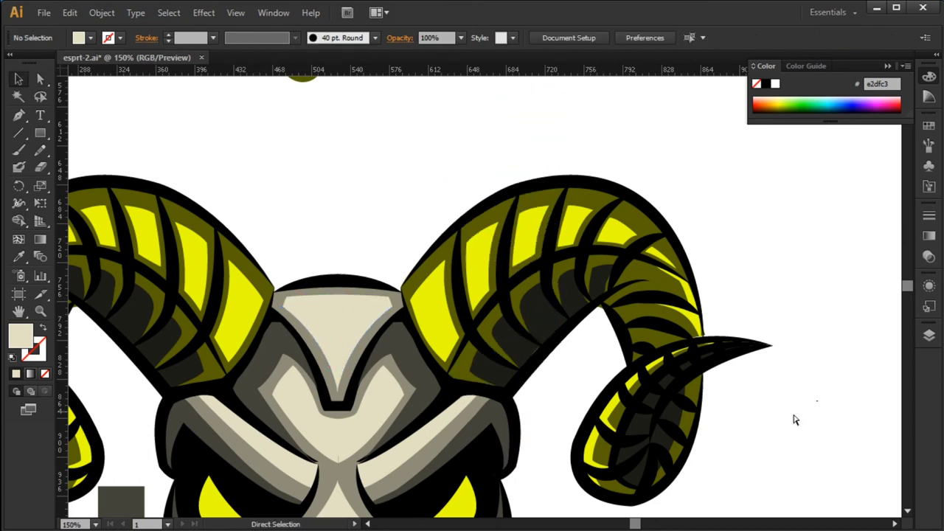
key("ctrl+minus")
key("ctrl+minus")
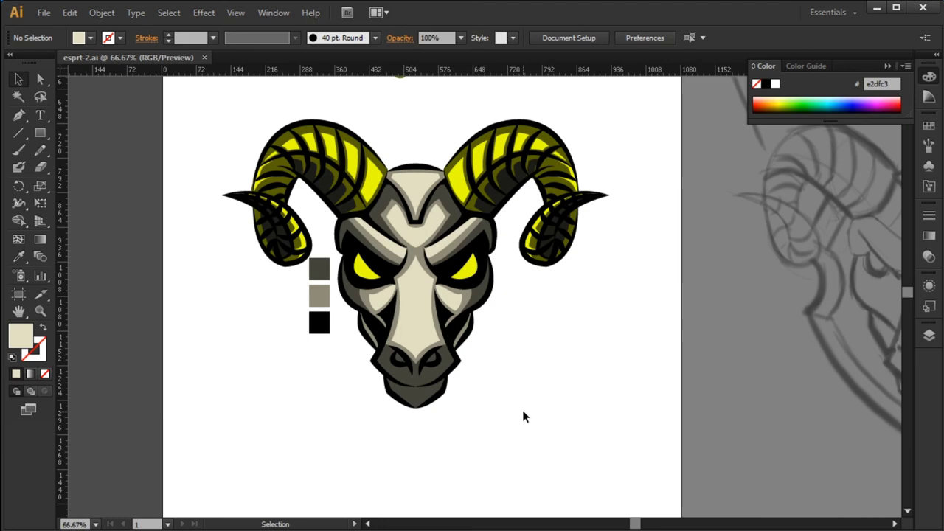
Draw a curved, closed glow shape beneath the right eye with the Pen tool.
key("z")
left_click_drag(460, 302, 514, 313)
key("p")
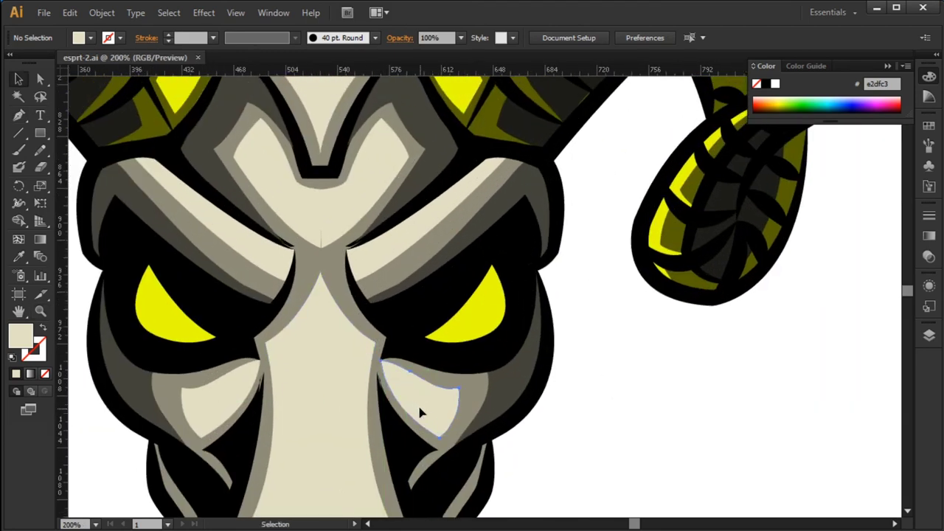
left_click(421, 413)
key("p")
left_click(382, 362)
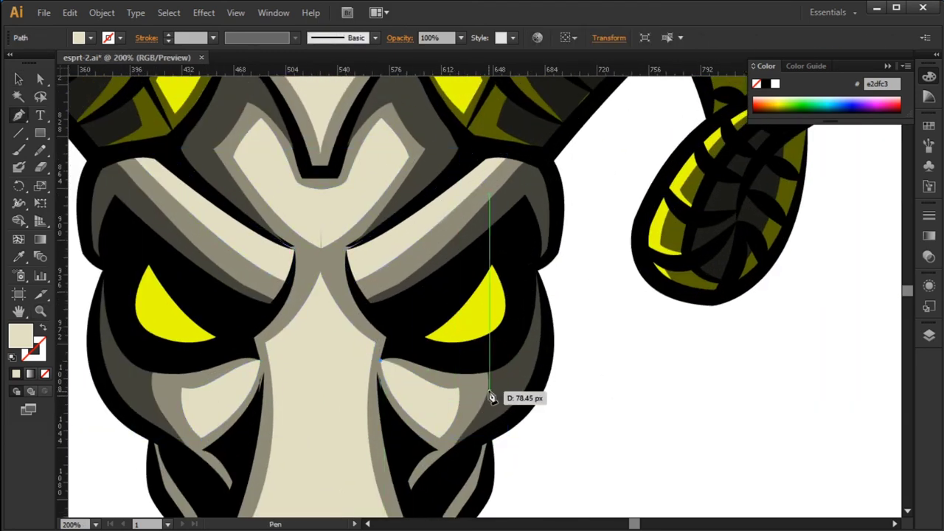
left_click_drag(492, 397, 499, 376)
left_click(382, 362)
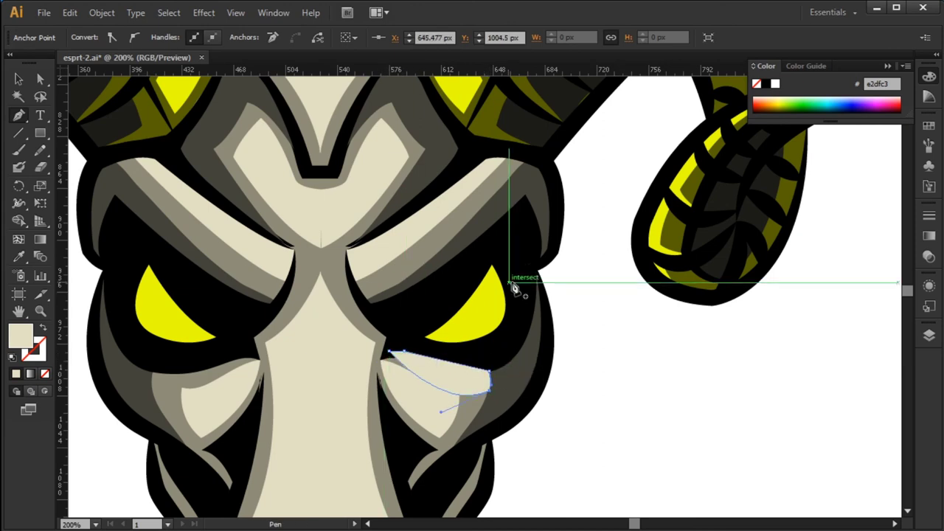
Fill the under-eye glow with the eye's yellow and keep it in front of the face.
key("i")
left_click(476, 306)
key("v")
left_click(585, 333)
key("a")
left_click(449, 362)
key("ctrl+shift+bracketleft")
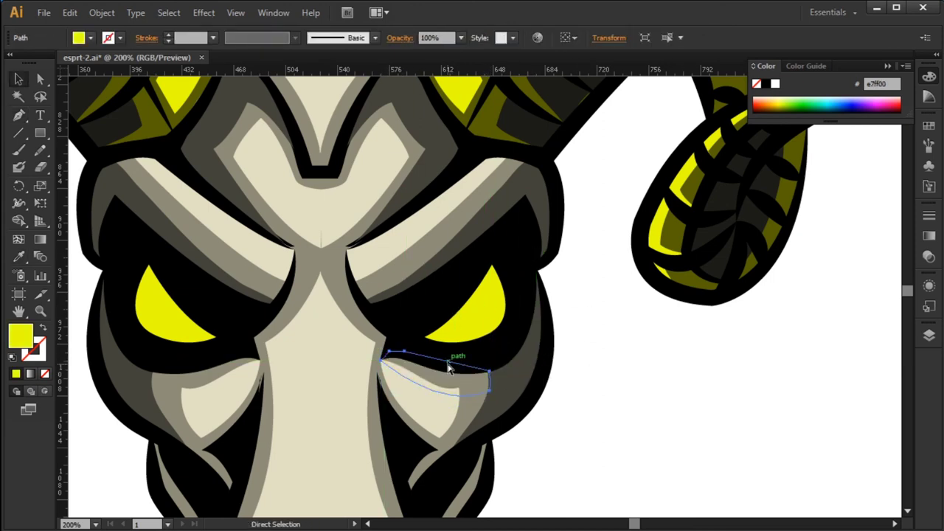
key("ctrl+z")
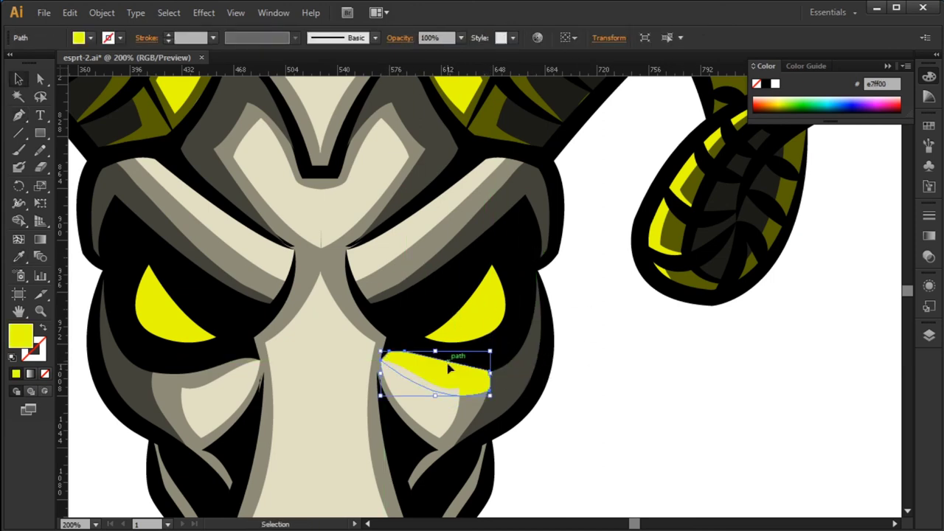
Isolate and select just the yellow glow path under the right eye.
key("ctrl+a")
left_click(605, 388)
left_click(538, 381)
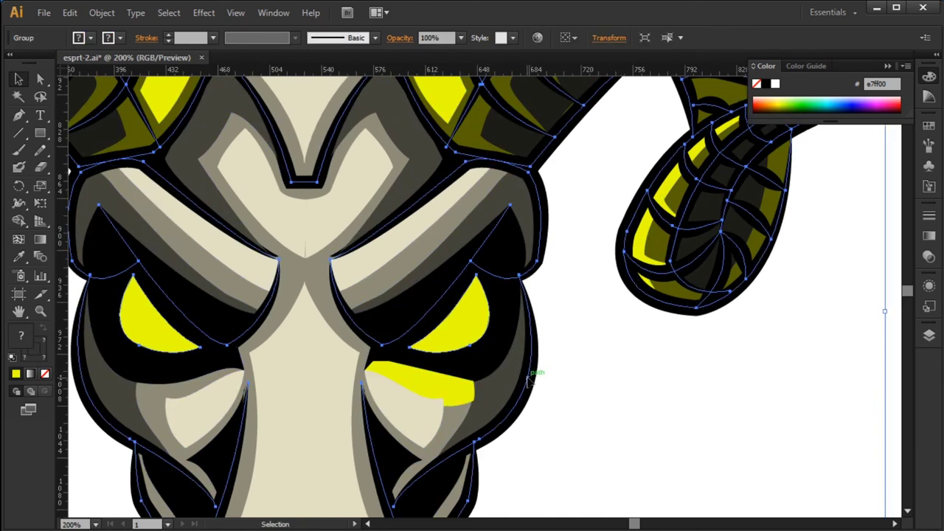
left_click(566, 391)
right_click(502, 354)
key("Escape")
left_click(455, 373)
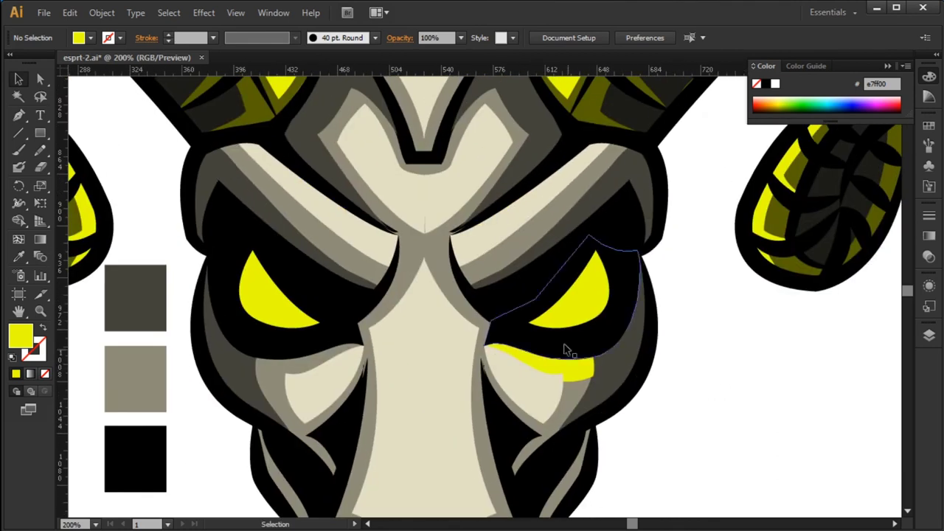
left_click(594, 380)
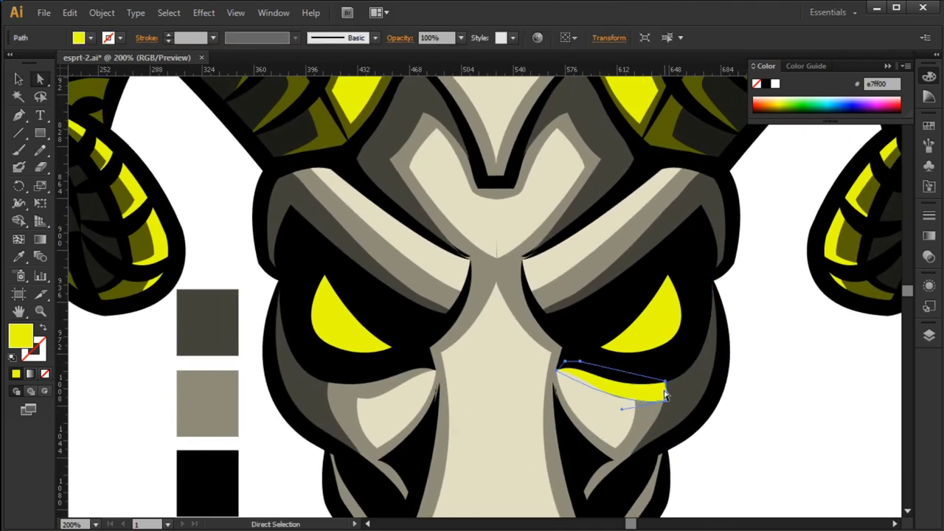
Reflect a copy of the glow and move it under the left eye.
right_click(667, 395)
left_click(737, 516)
key("Return")
left_click_drag(566, 395, 381, 405)
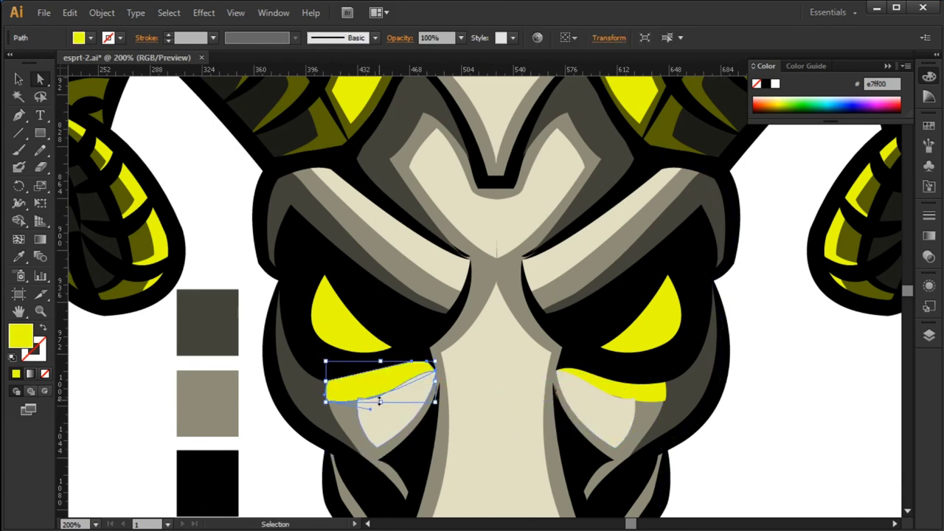
Cut the left glow and paste it in front of the face artwork.
key("ctrl+x")
left_click(369, 375)
left_click(346, 415)
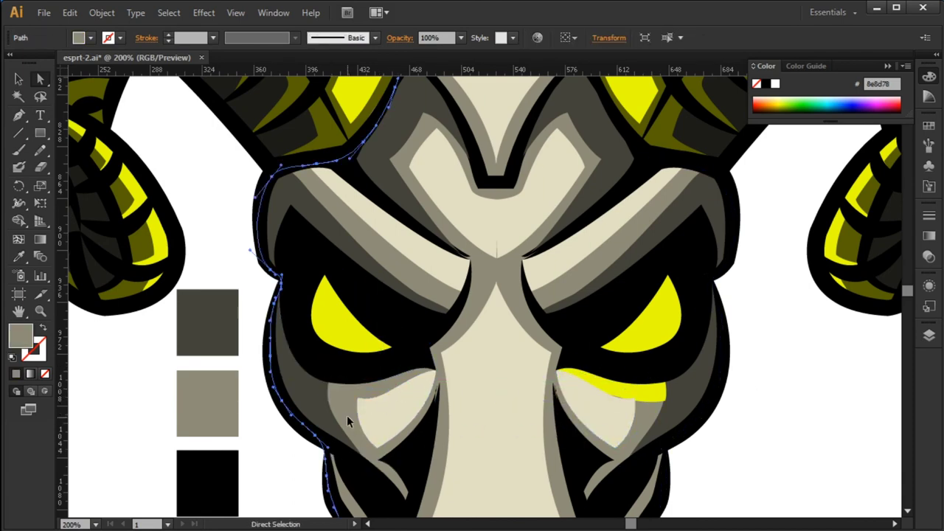
left_click(762, 391)
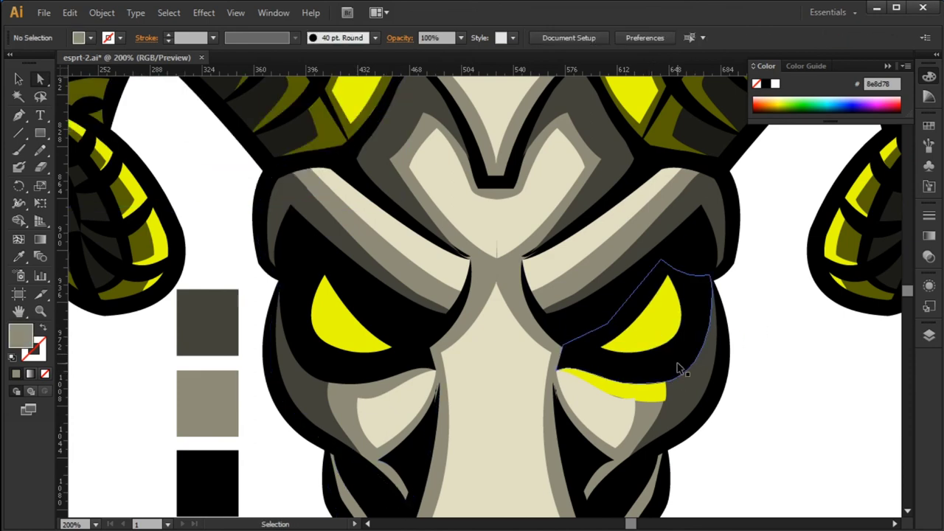
key("ctrl+f")
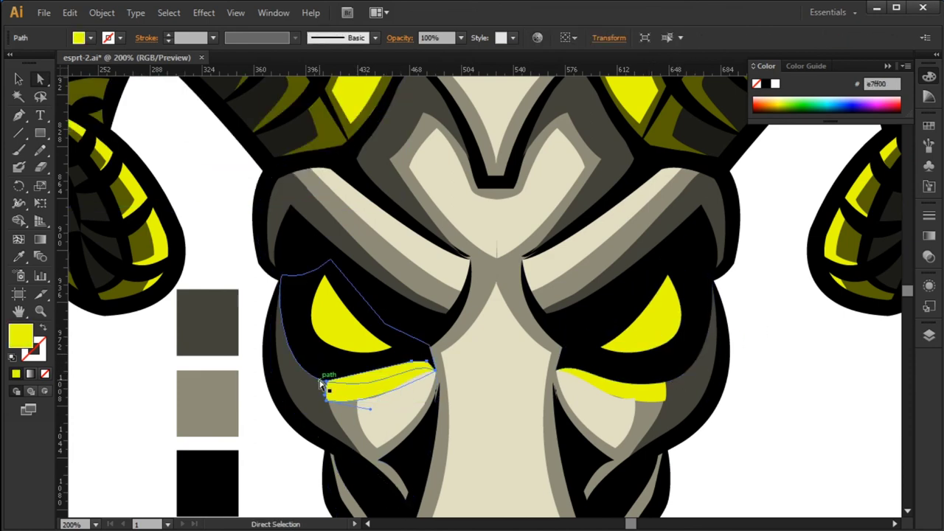
Trim the left glow where it overlaps the eye socket with Shape Builder.
left_click_drag(318, 373, 216, 517)
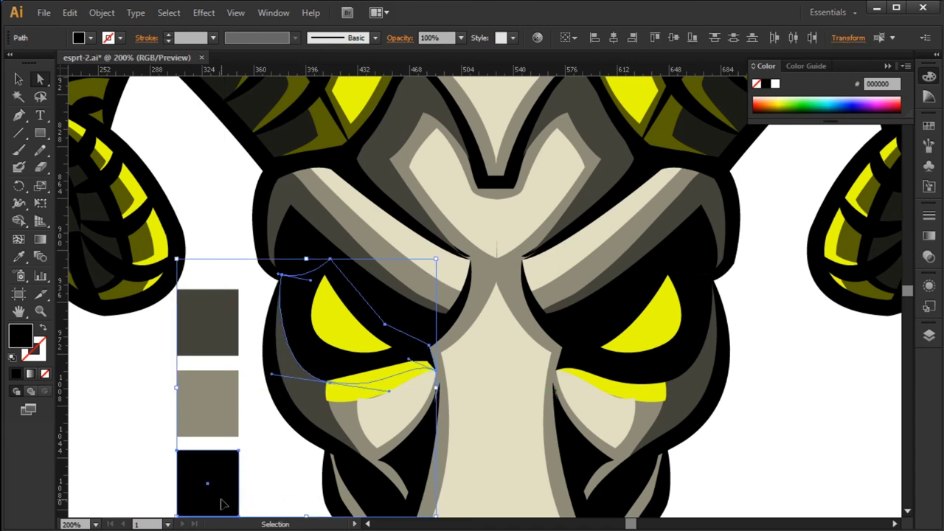
left_click(543, 354)
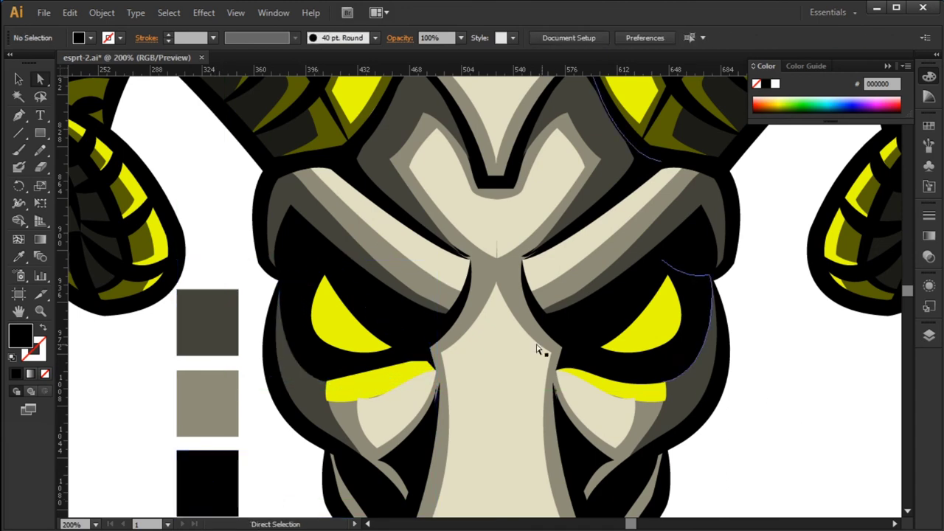
left_click(343, 369)
key("a")
left_click(337, 369)
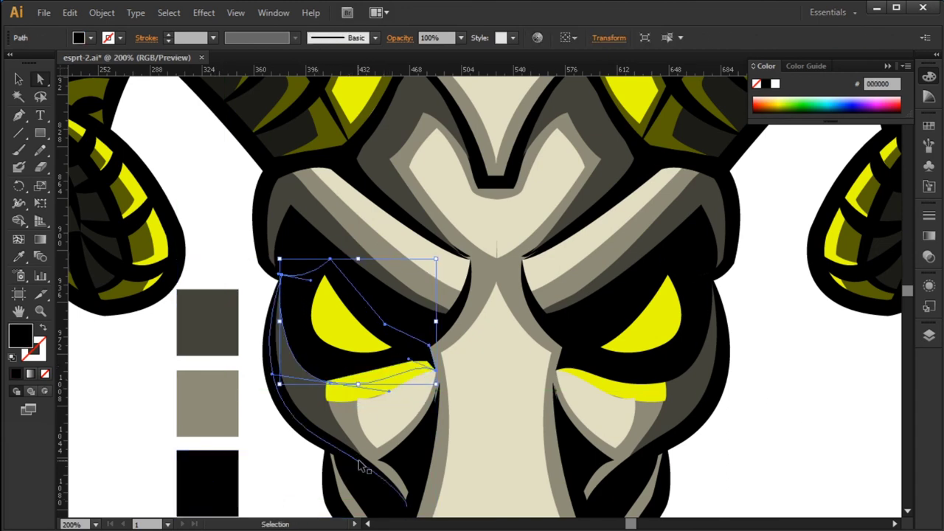
key("a")
key("shift+m")
left_click(390, 373)
key("v")
left_click(785, 416)
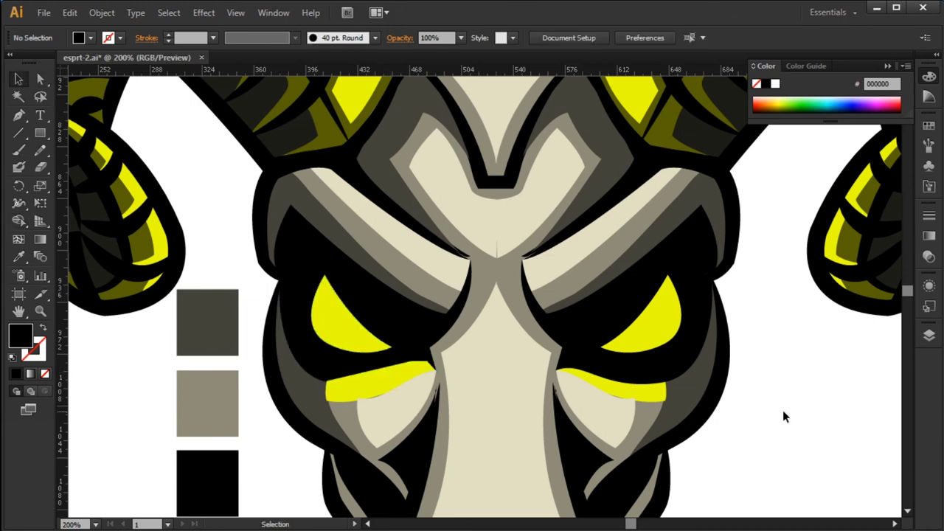
left_click(415, 361)
Reposition the yellow glow inside the face group, then zoom out.
key("ctrl+a")
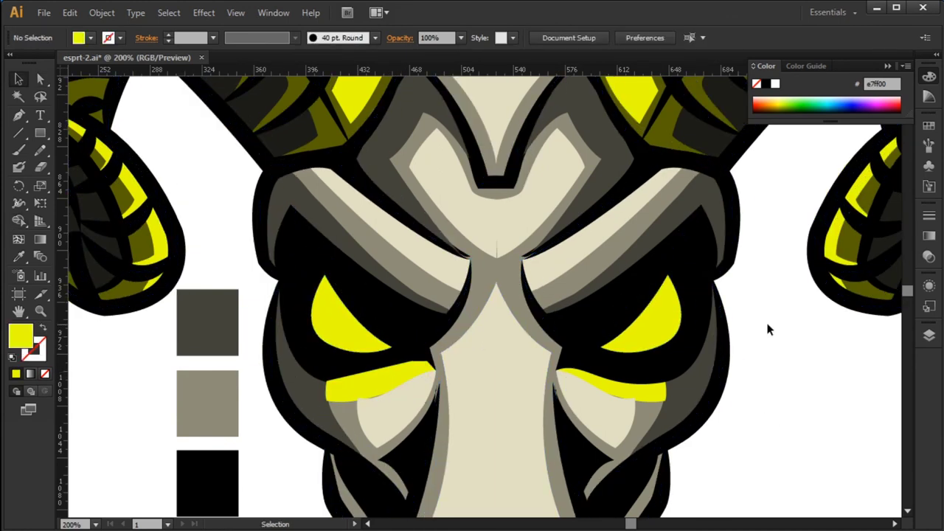
left_click(369, 354)
left_click(380, 384)
double_click(362, 379)
left_click(481, 314)
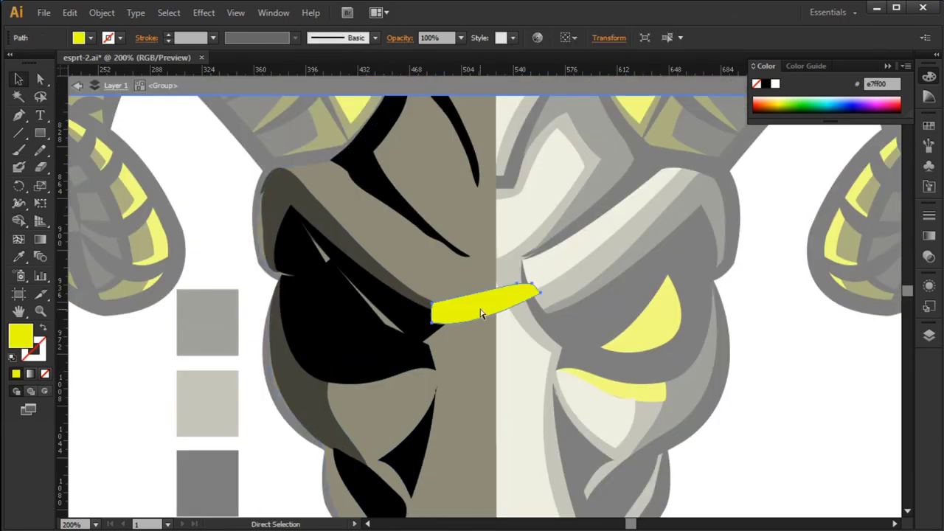
left_click_drag(481, 314, 376, 391)
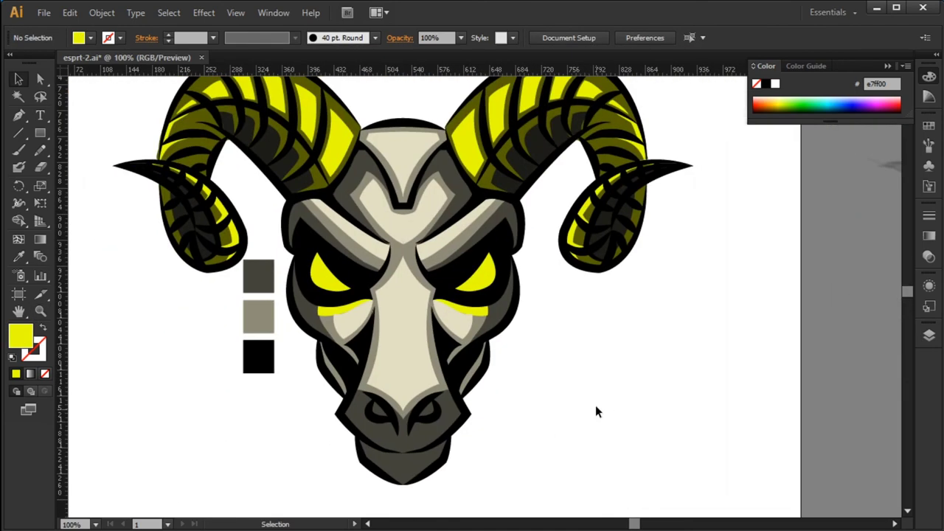
left_click(498, 416, "alt")
Raise an anchor on the left under-eye glow to match the right one.
key("ctrl+minus")
key("v")
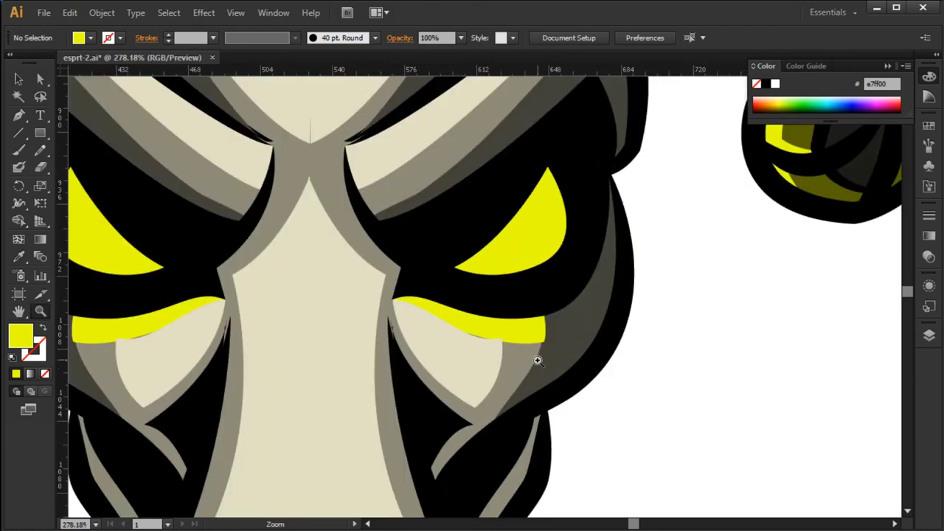
key("a")
left_click(544, 318)
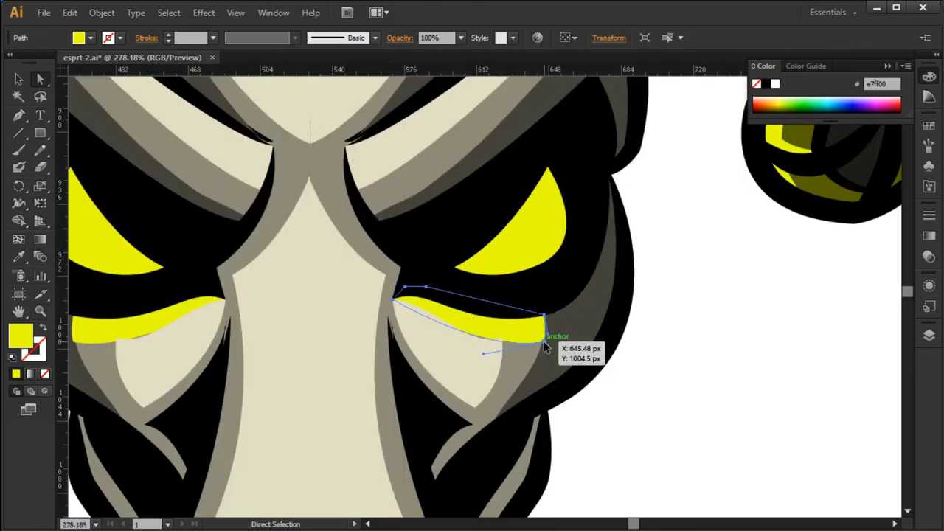
scroll(495, 332, "left", 5)
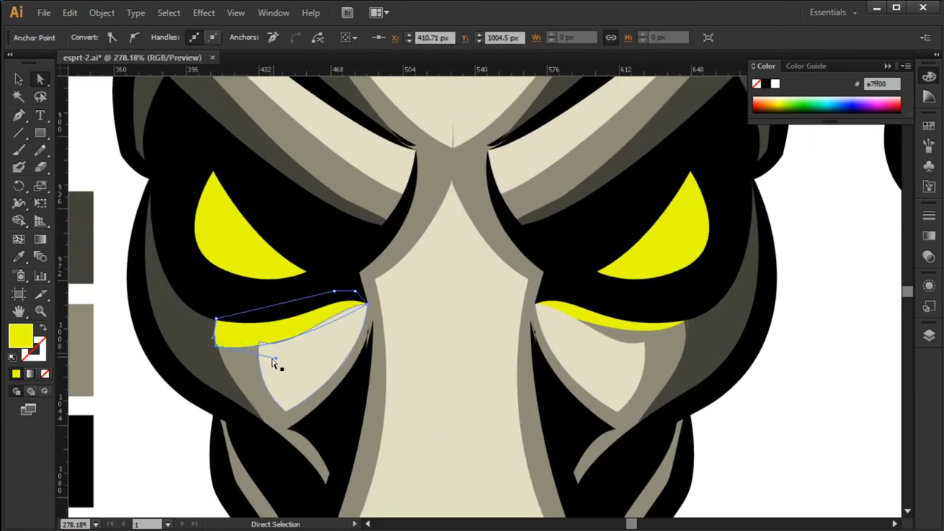
left_click_drag(219, 352, 219, 324)
left_click(847, 358)
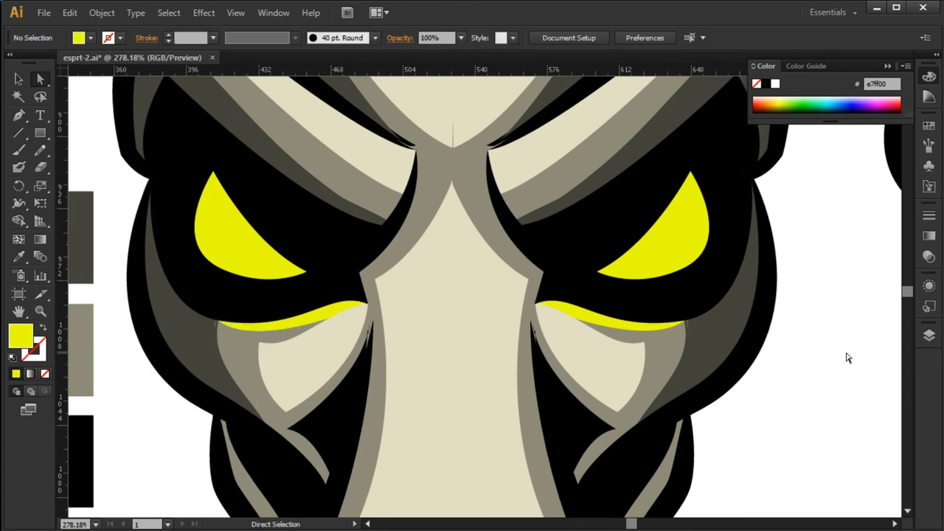
Move the nose-tip spike's anchor point to smooth the spike.
key("ctrl+0")
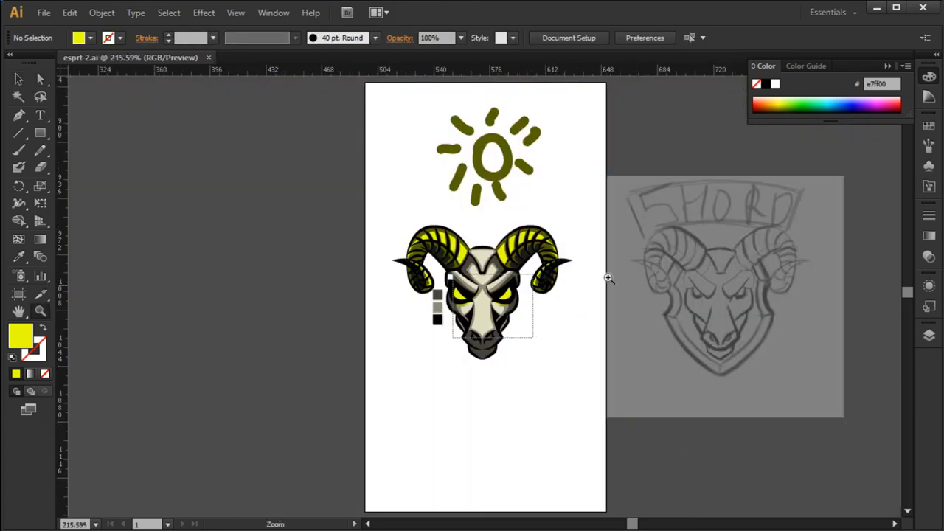
left_click_drag(443, 267, 581, 340)
left_click(344, 344)
left_click_drag(330, 310, 399, 349)
left_click_drag(428, 166, 450, 168)
key("ctrl+minus")
key("ctrl+minus")
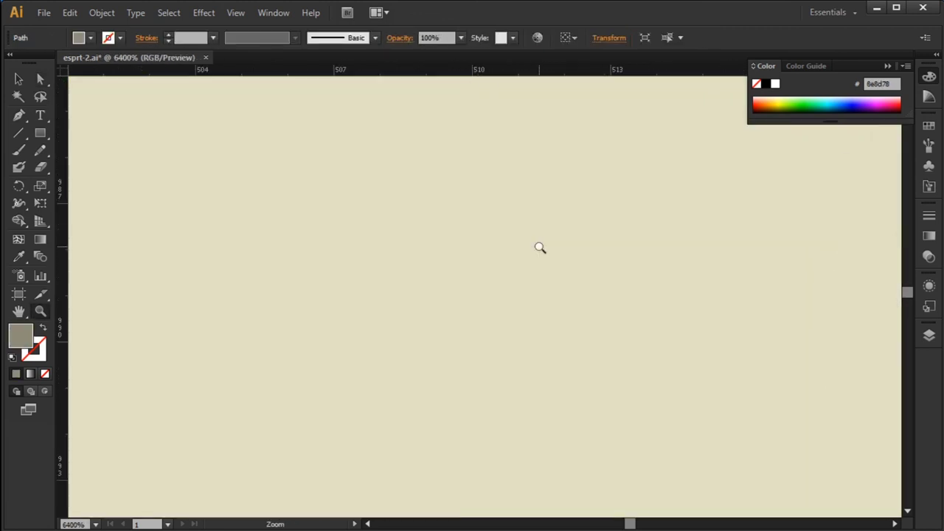
key("ctrl+minus")
key("ctrl+minus")
key("ctrl+minus")
key("ctrl+minus")
Pull the black spike's tip point upward between the eyes.
left_click(420, 276)
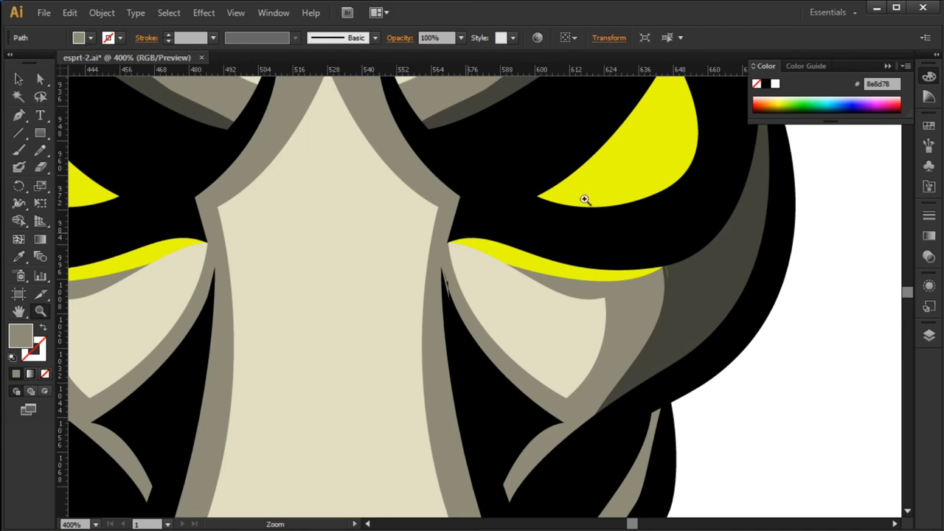
key("a")
left_click(449, 280)
scroll(582, 283, "up", 5)
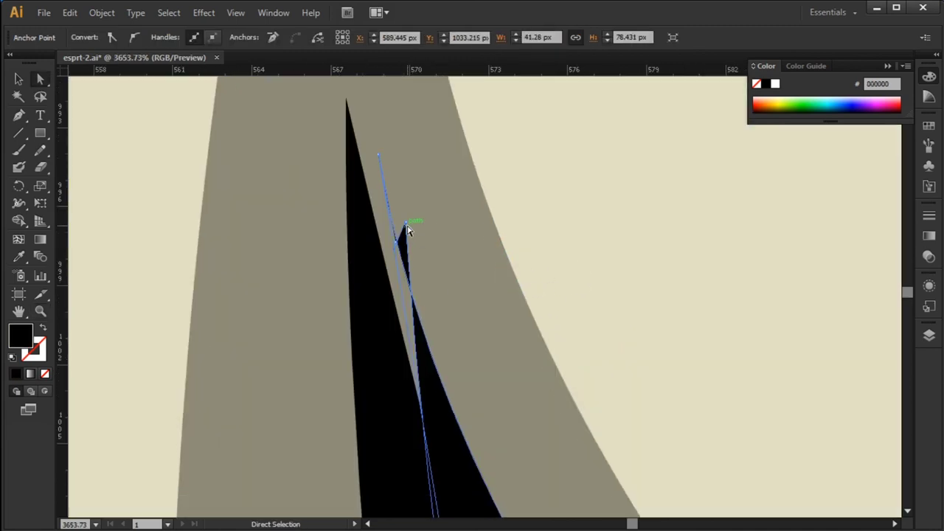
left_click_drag(405, 236, 391, 172)
key("ctrl+minus")
key("ctrl+minus")
key("ctrl+minus")
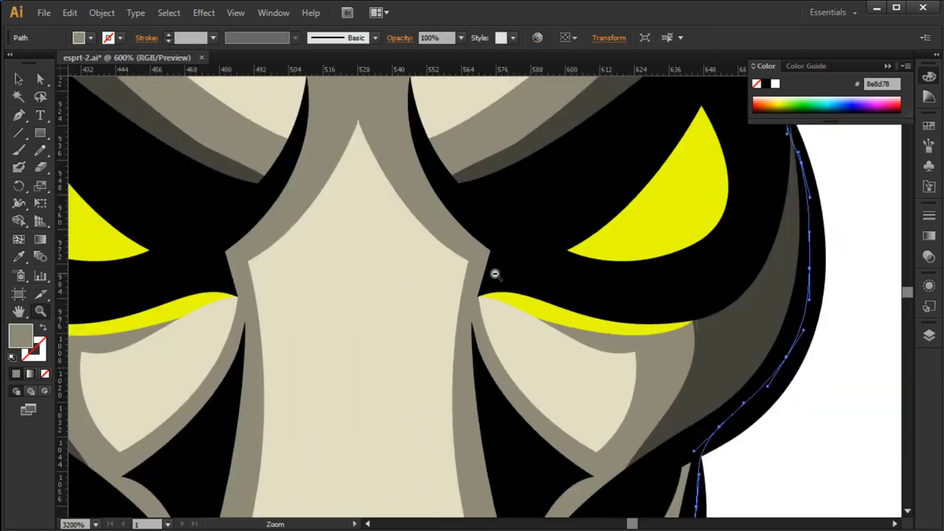
left_click(495, 275, "alt")
scroll(584, 347, "up", 10)
Tidy the anchor points at the right and left eye corners, then view the whole artboard.
left_click(515, 374)
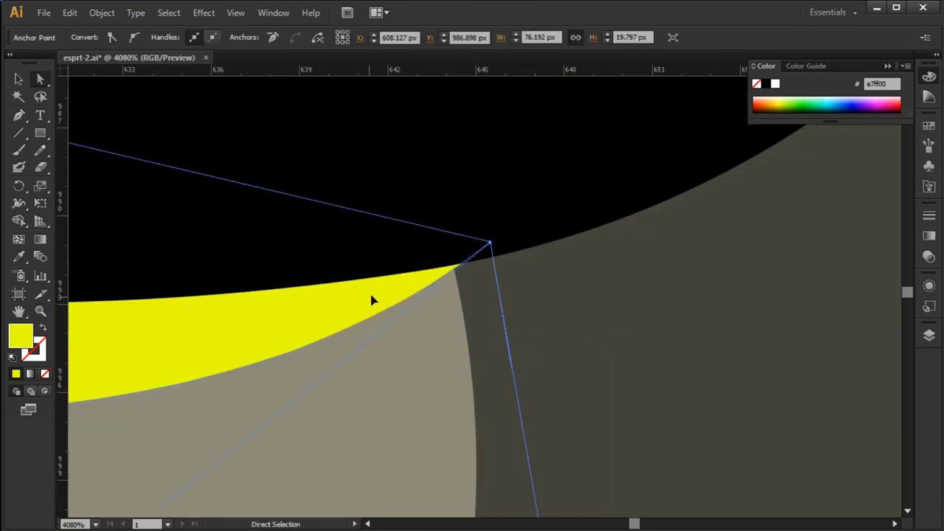
scroll(512, 352, "down", 1)
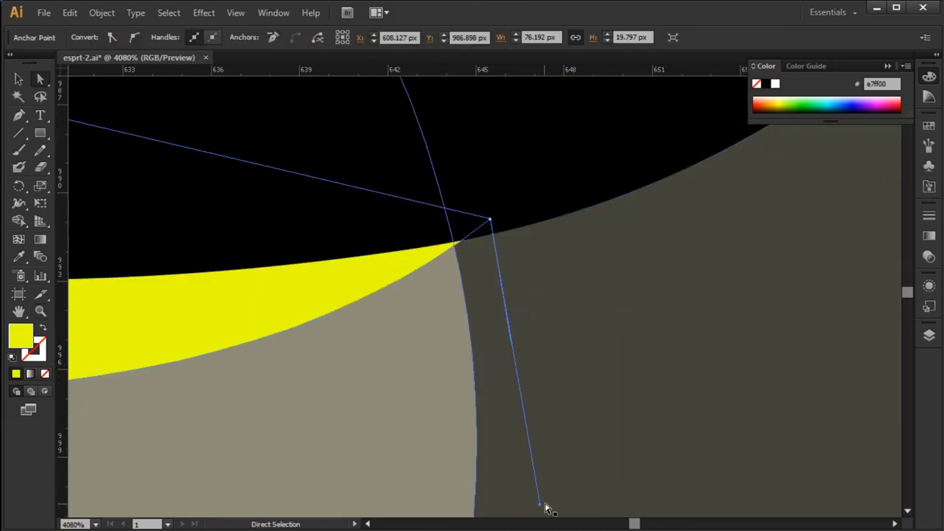
left_click(583, 317)
left_click(539, 263, "ctrl+alt")
left_click(601, 274, "ctrl+alt")
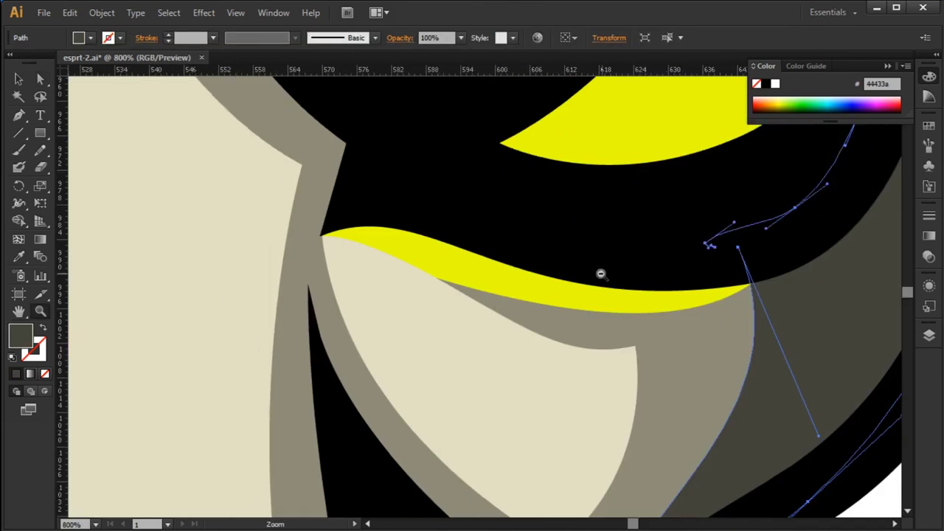
key("ctrl+0")
scroll(424, 379, "up", 10, "alt")
left_click(445, 396)
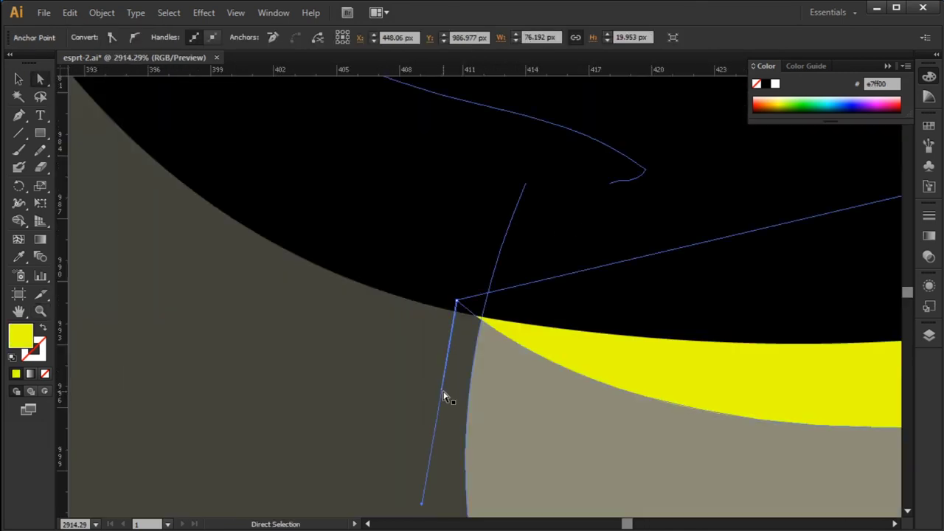
left_click(419, 491)
key("ctrl+0")
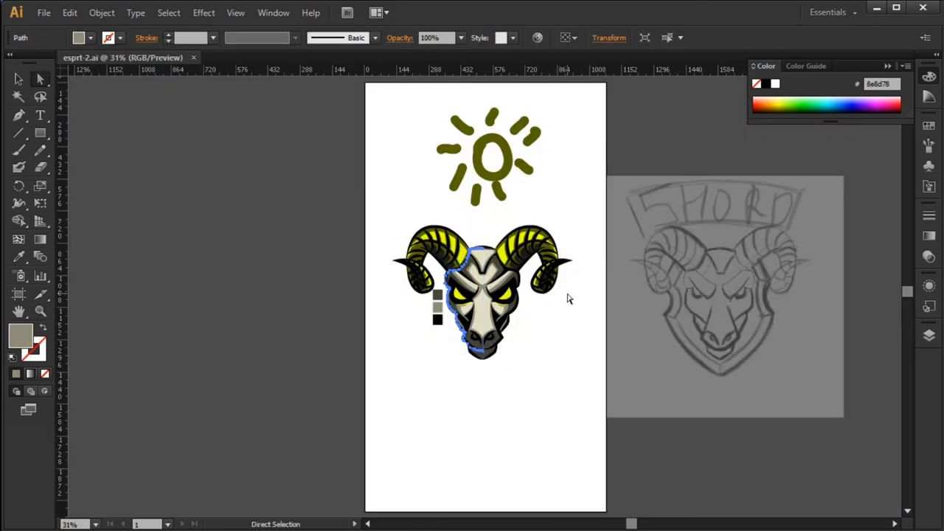